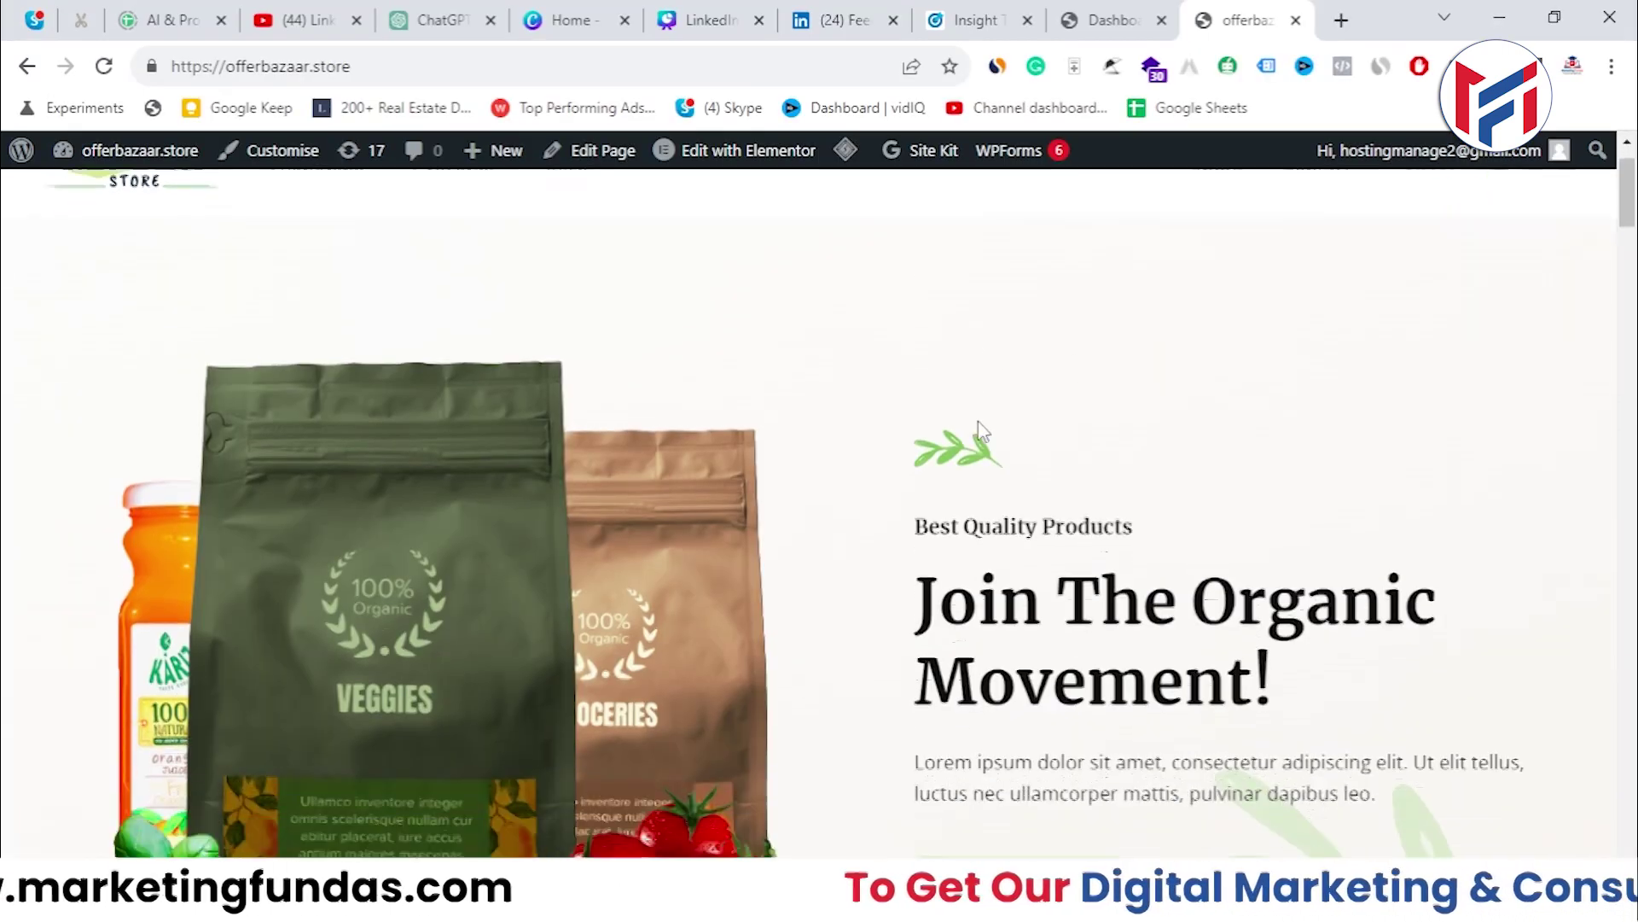
- Look over the offerbazaar.store home page and its WordPress admin dashboard from start to end
scroll(977, 426, up, 1)
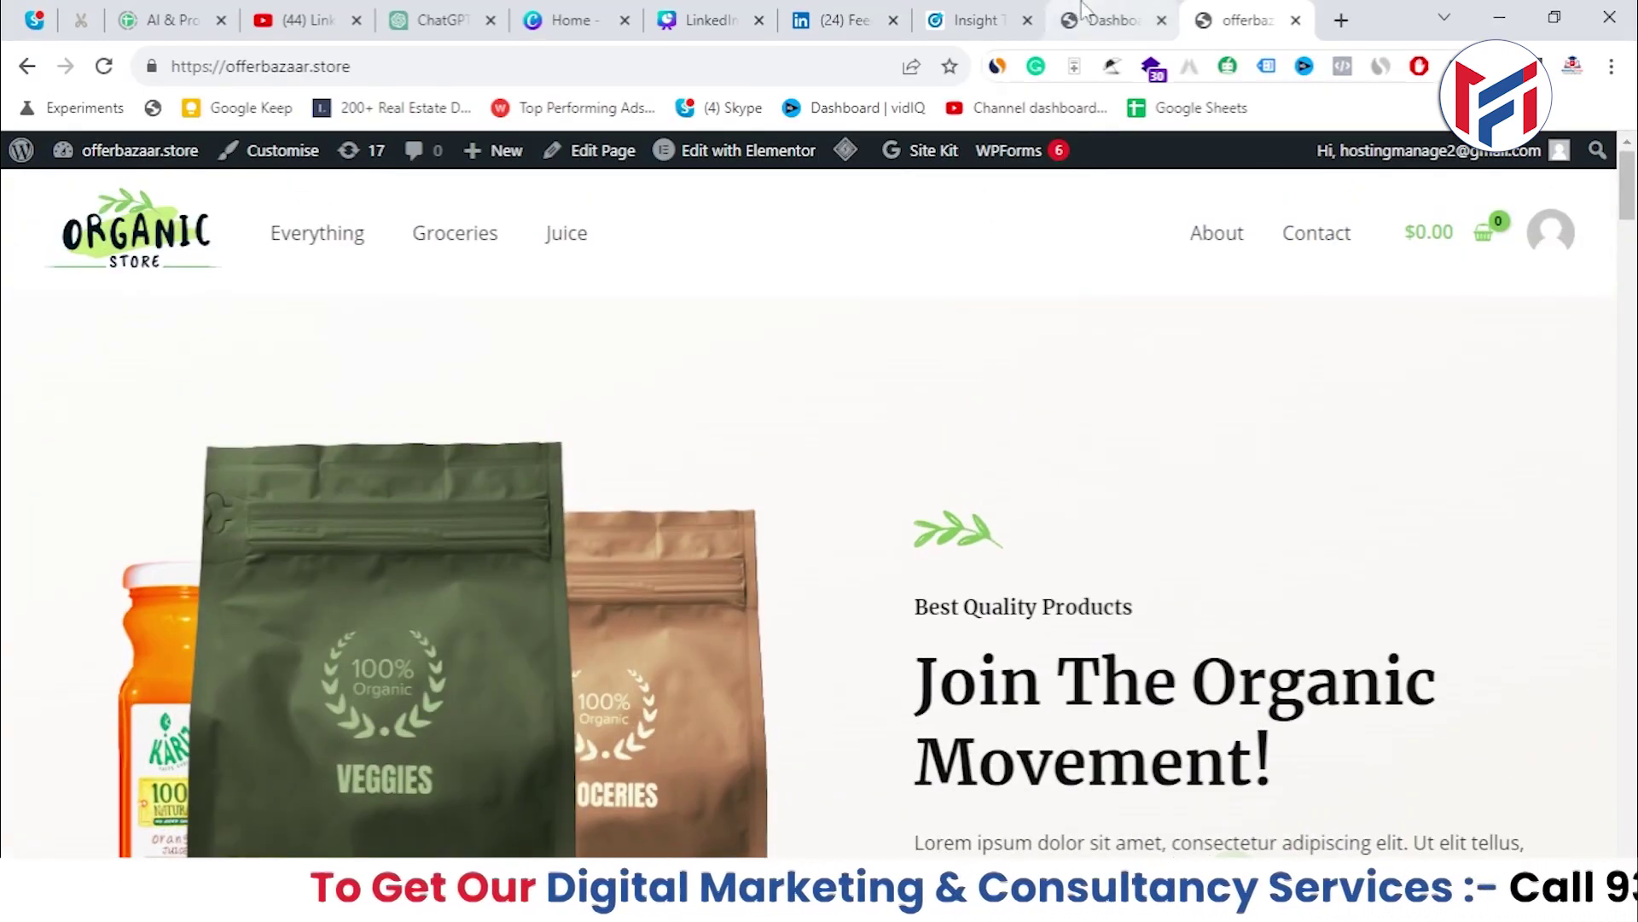
click(1109, 19)
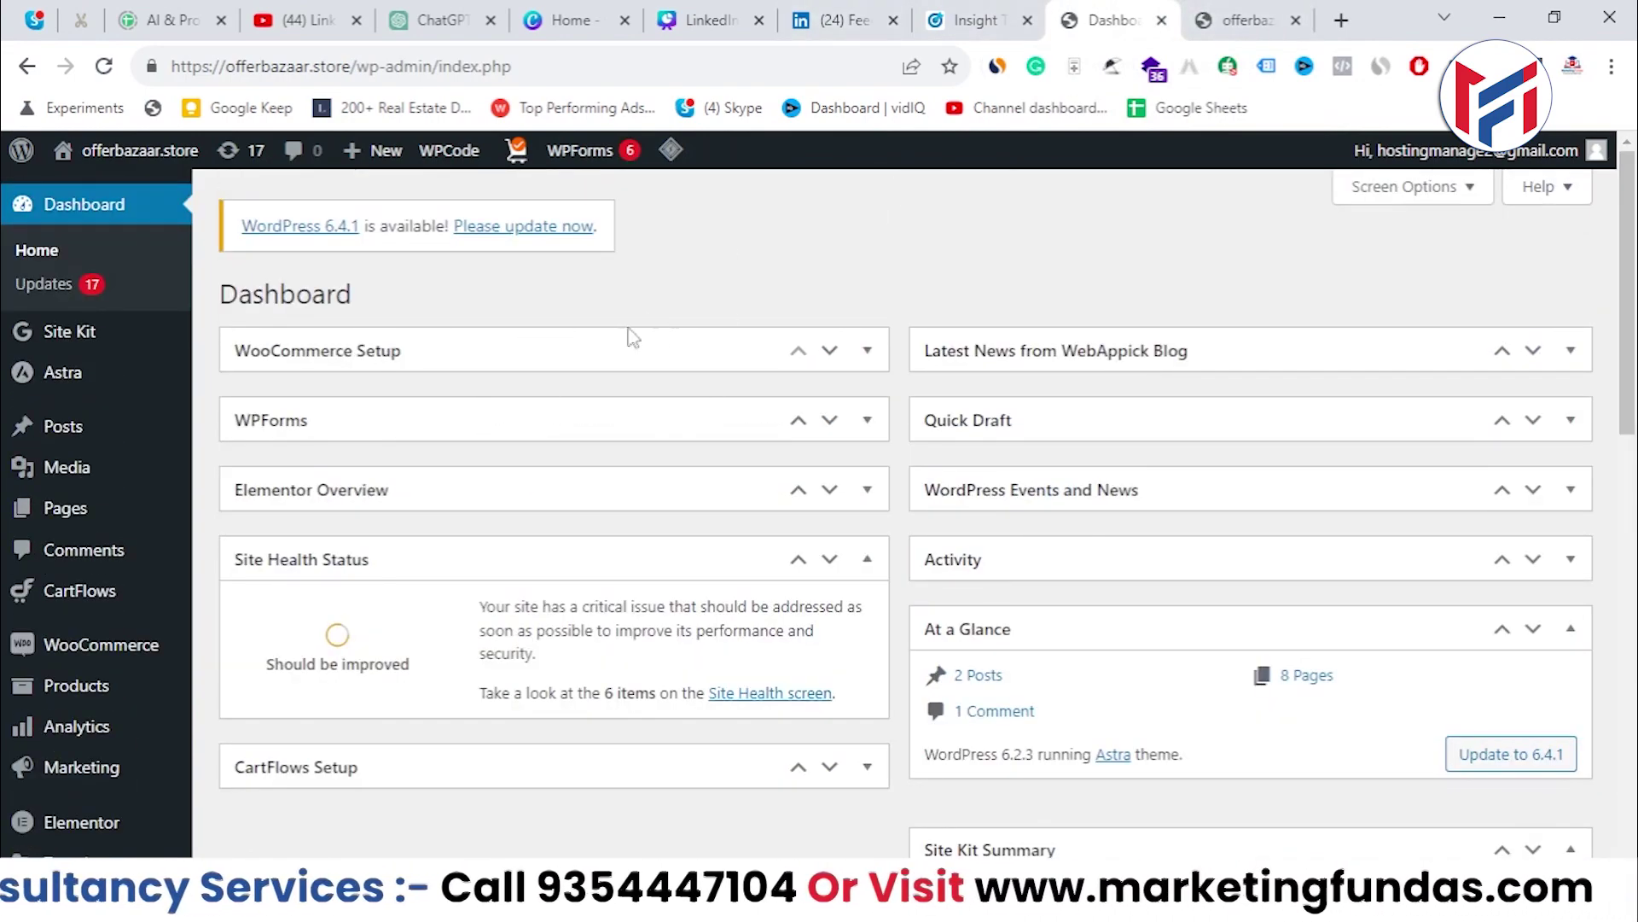
scroll(1001, 511, down, 2)
scroll(589, 546, down, 10)
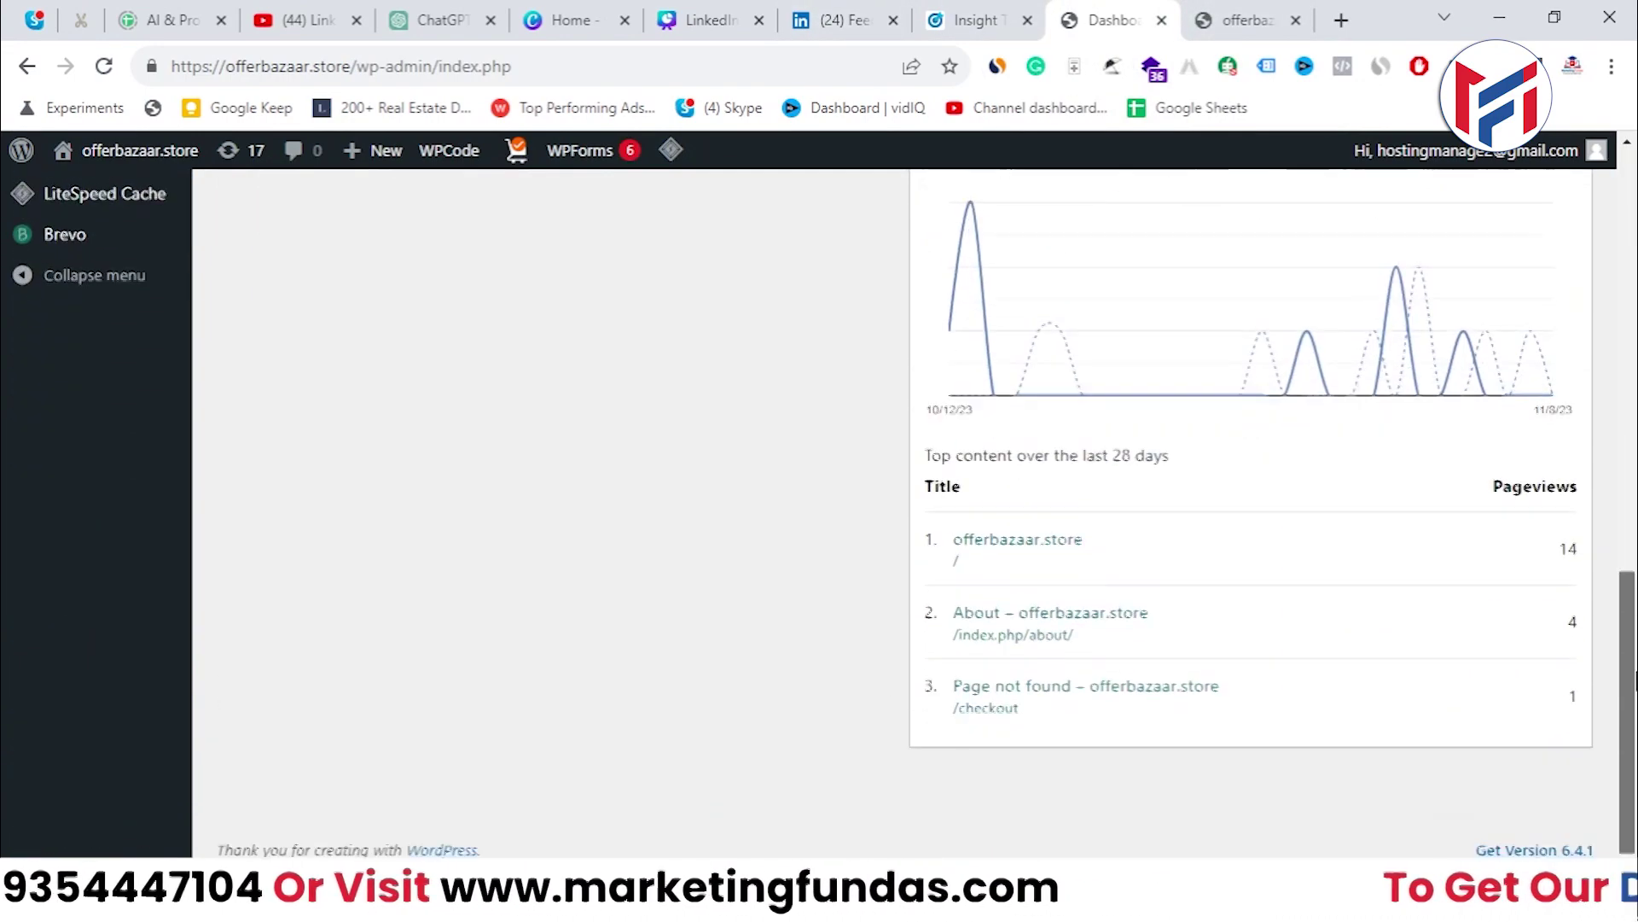
scroll(589, 547, up, 15)
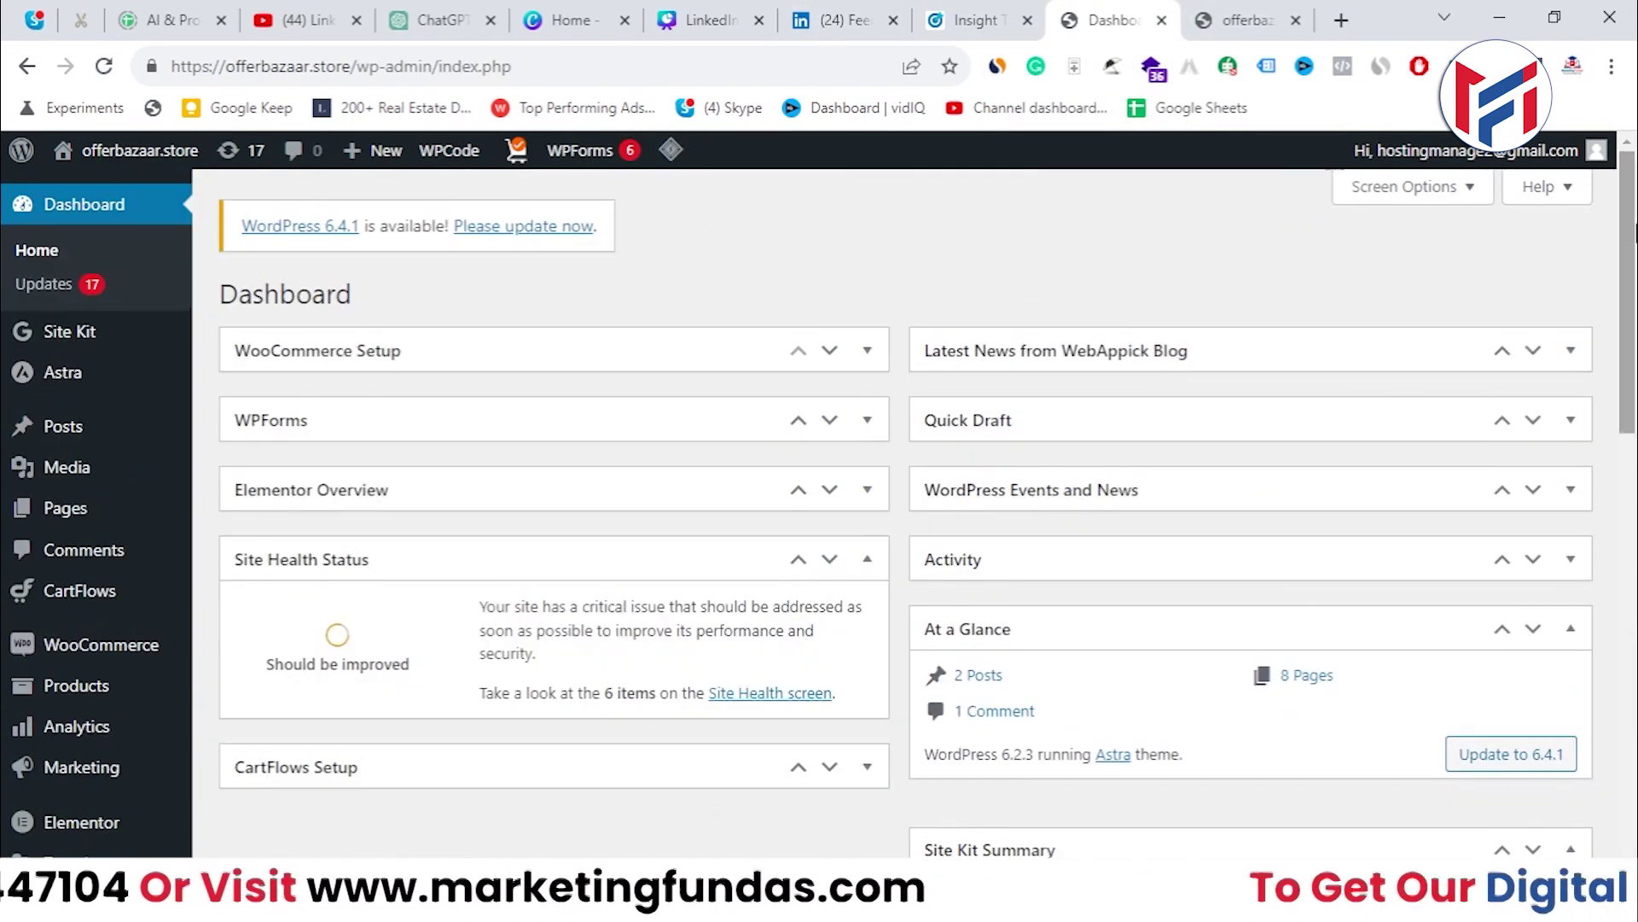
- Switch to LinkedIn, go to its advertising Campaign Manager and open the Marketing Fundas Global Demo ad account
click(858, 24)
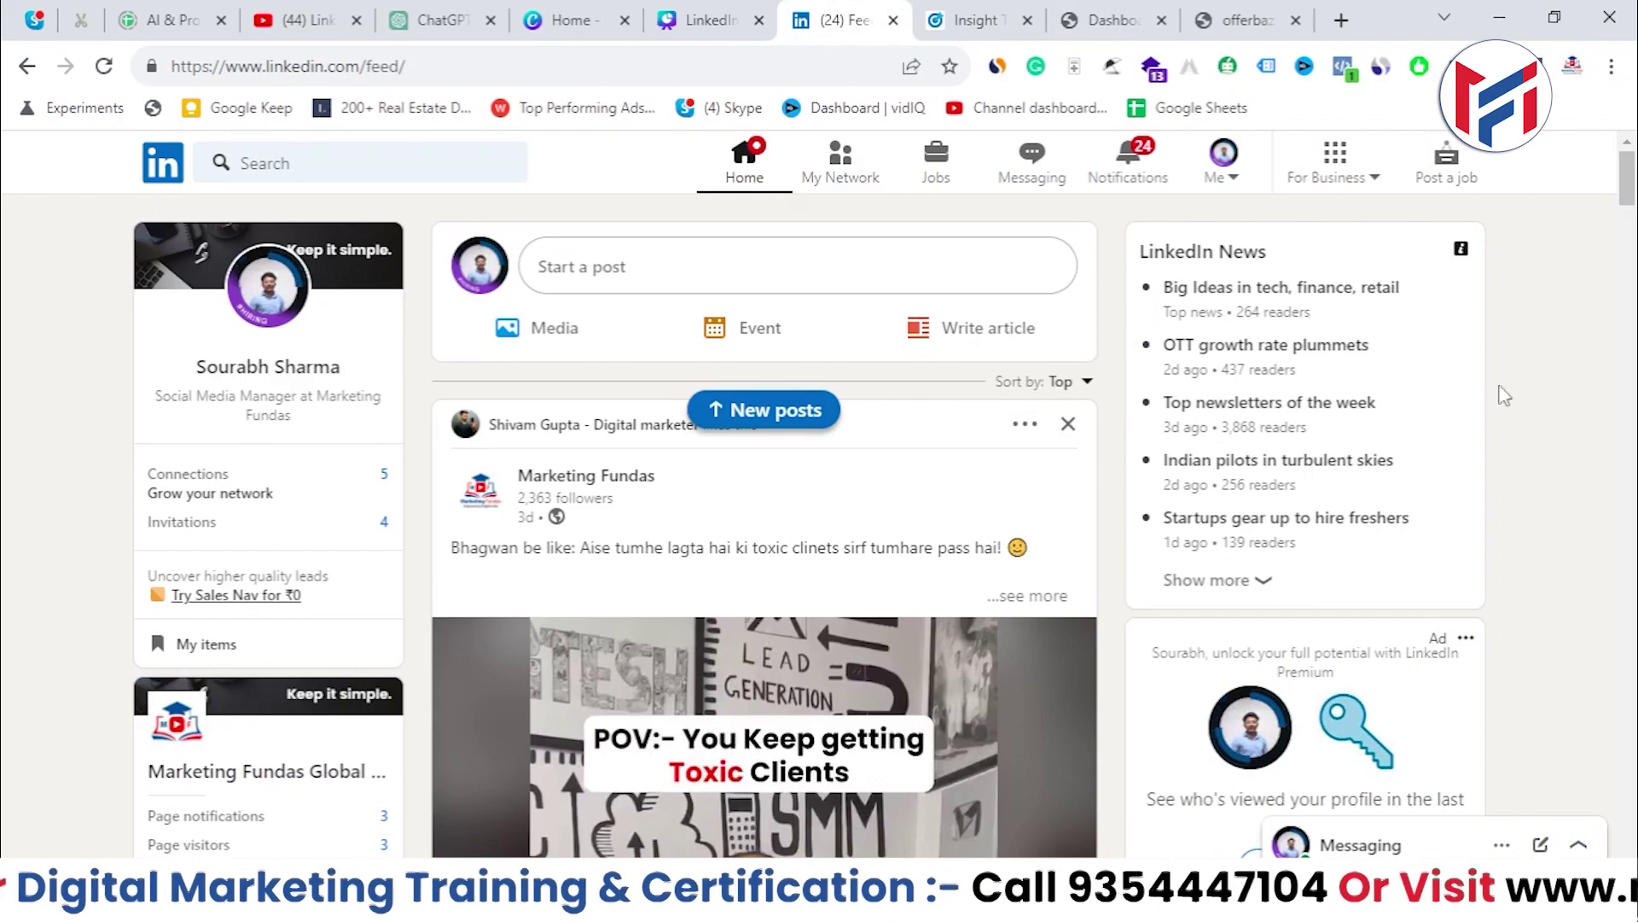
click(1321, 179)
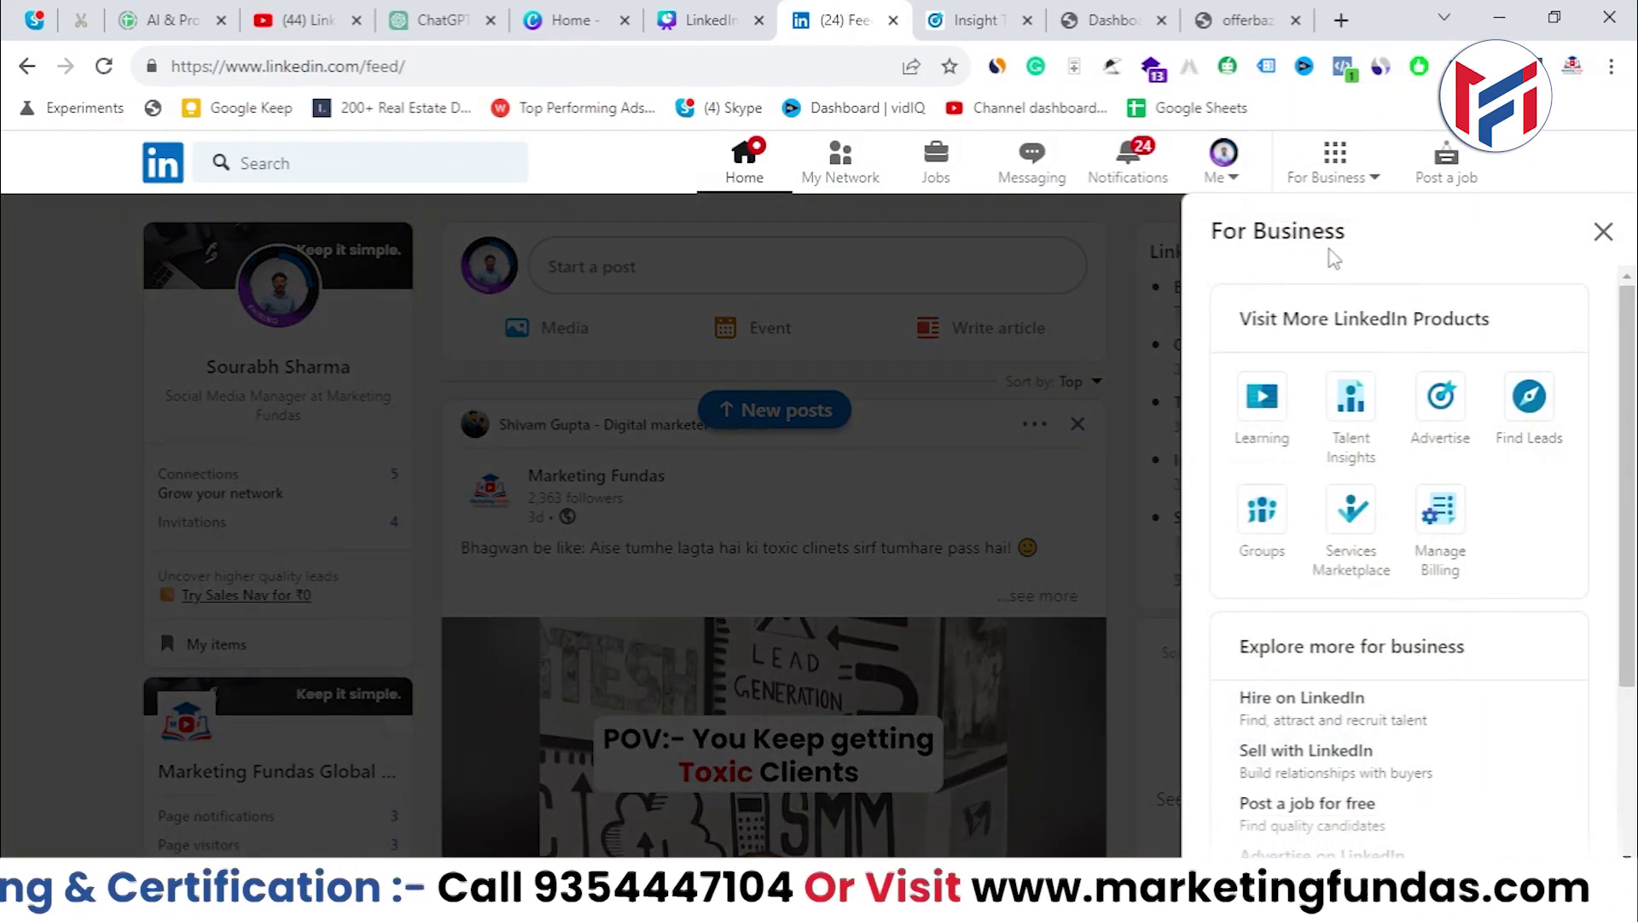
click(1440, 433)
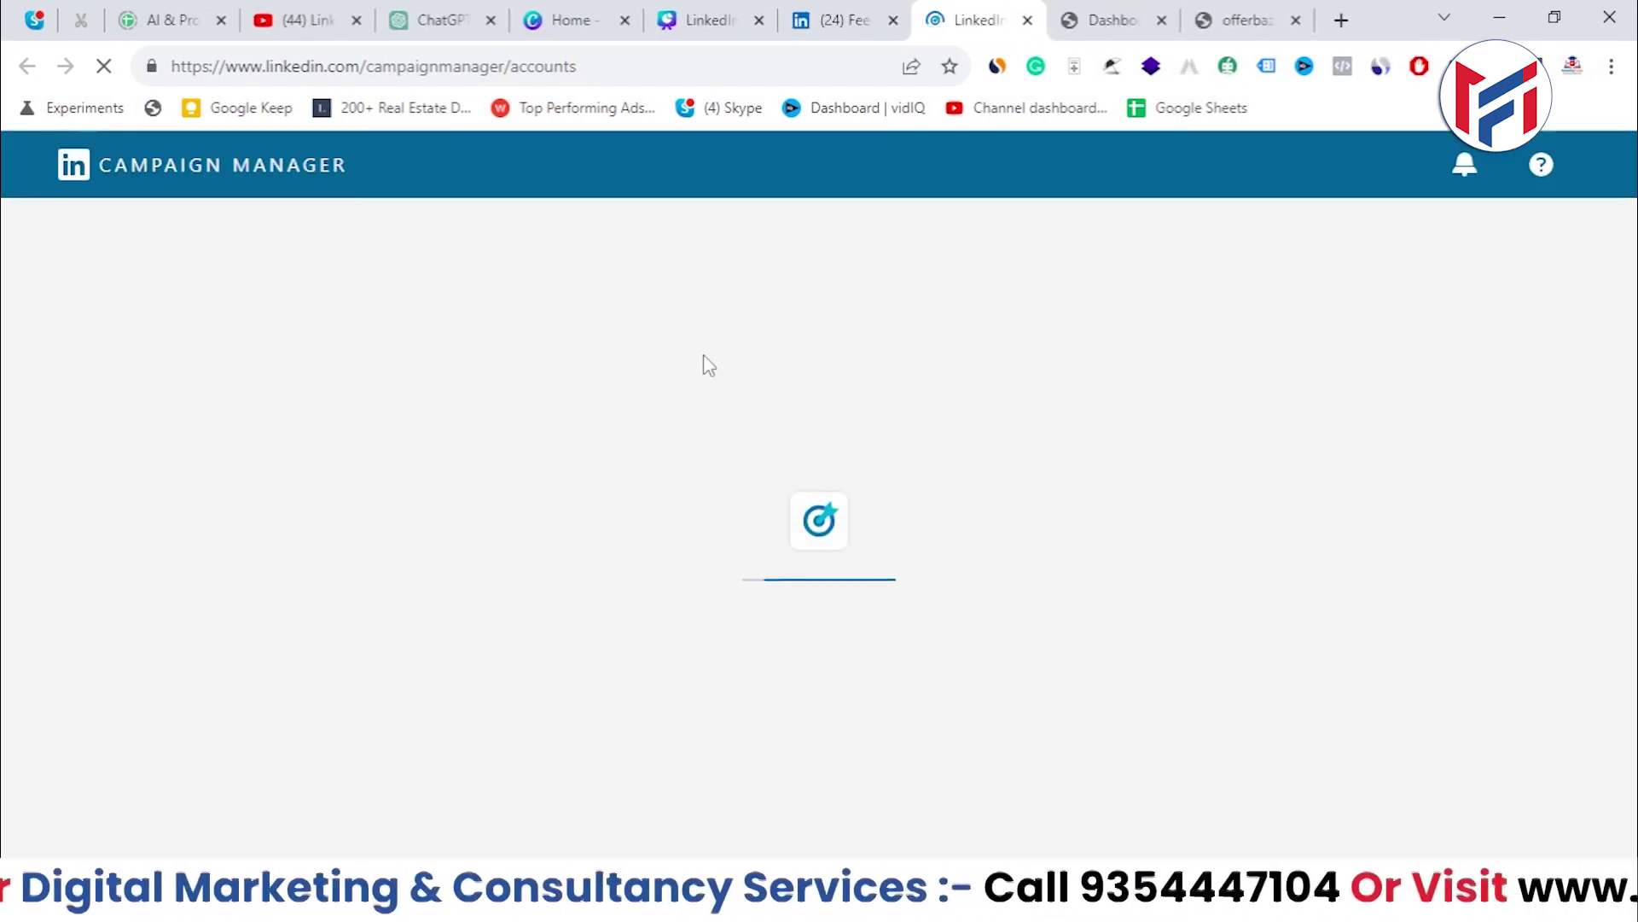
scroll(703, 355, down, 2)
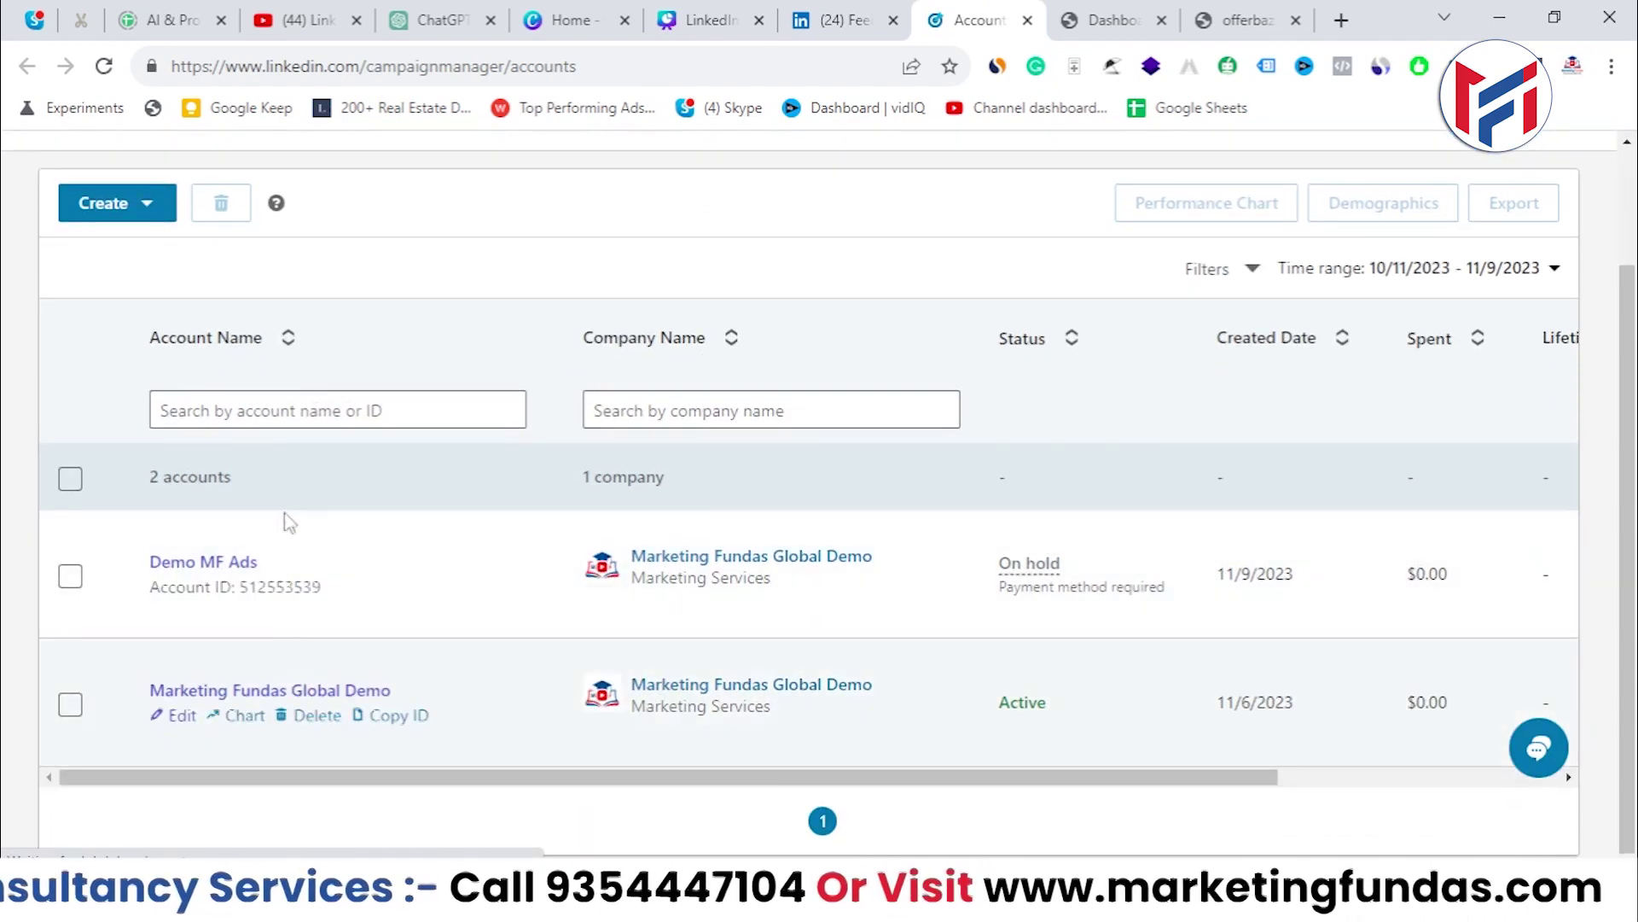
mouse_move(263, 565)
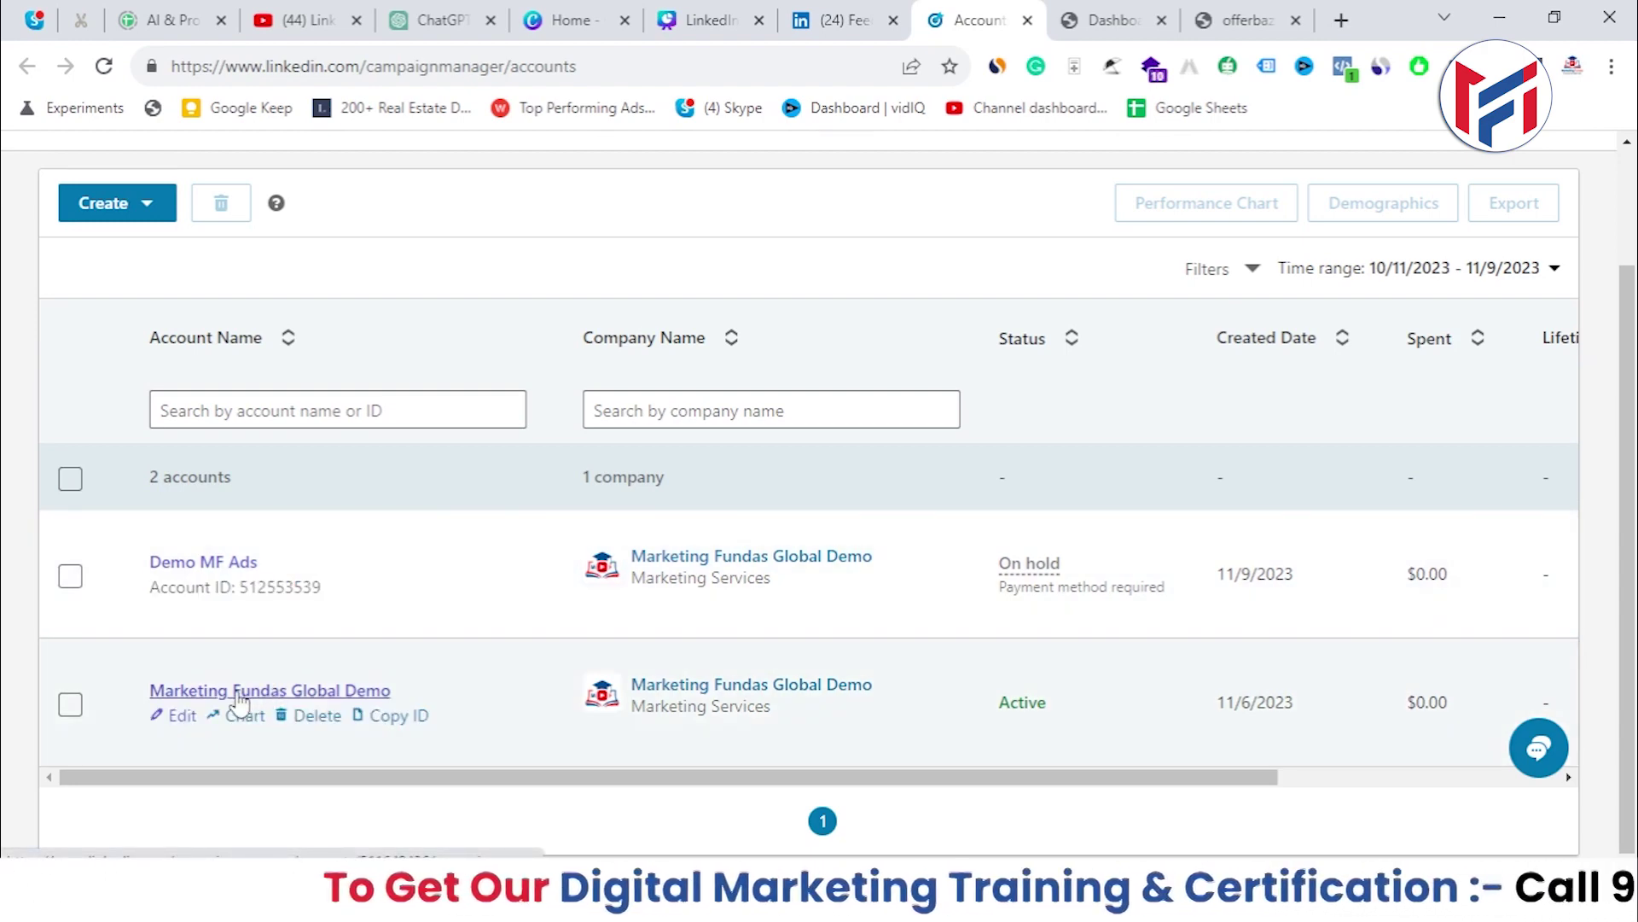
click(240, 691)
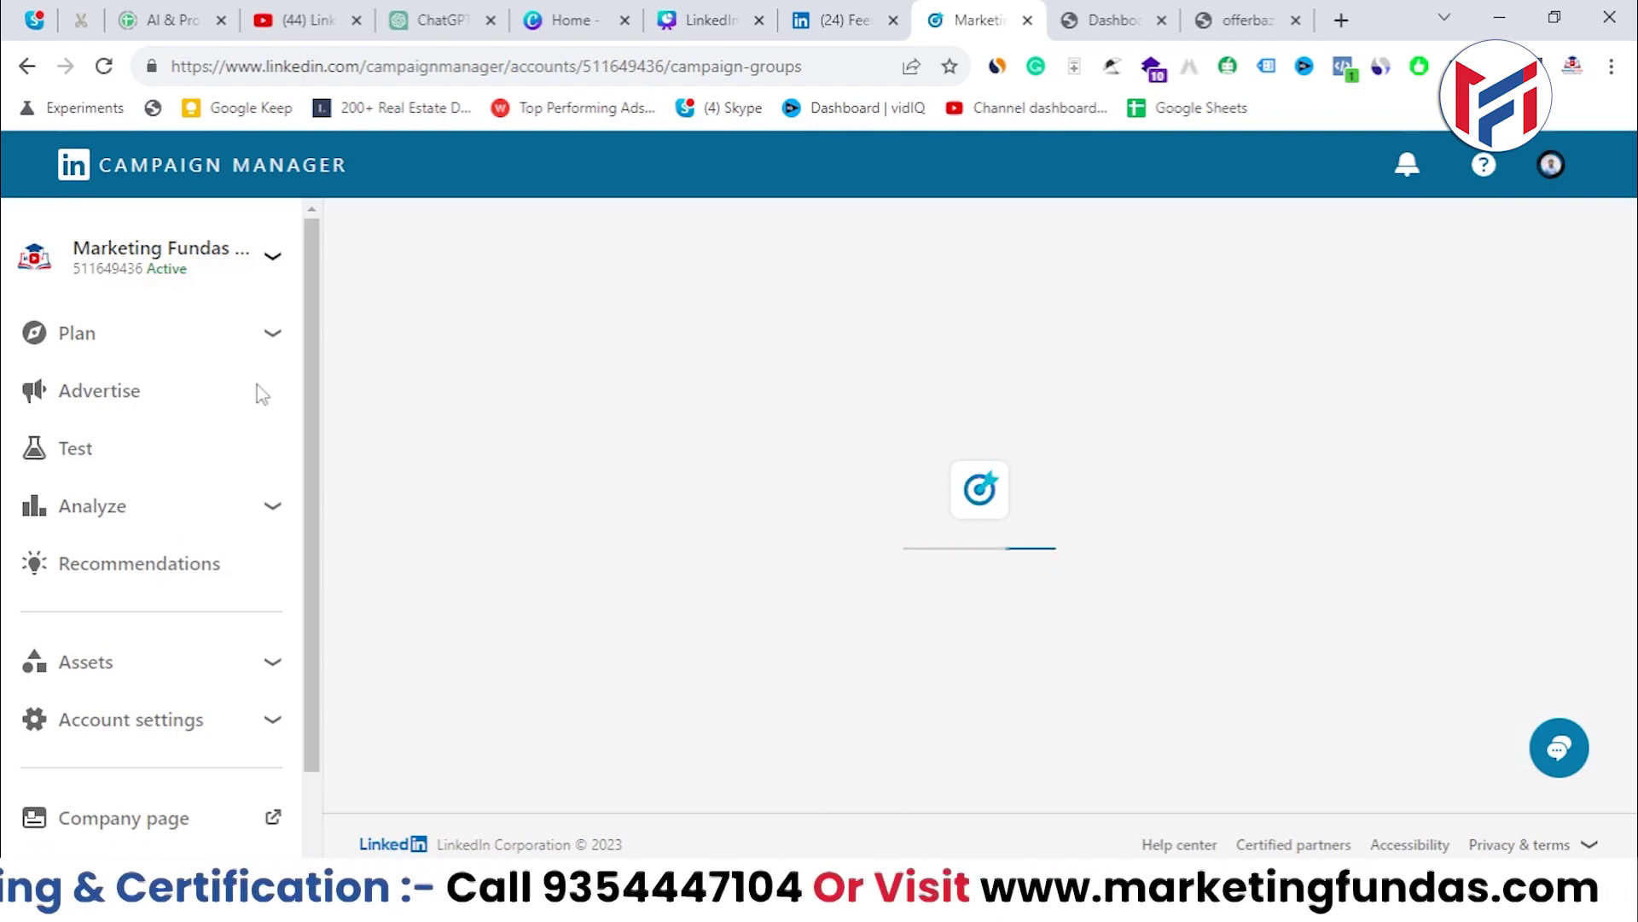
scroll(310, 410, down, 1)
scroll(161, 256, up, 1)
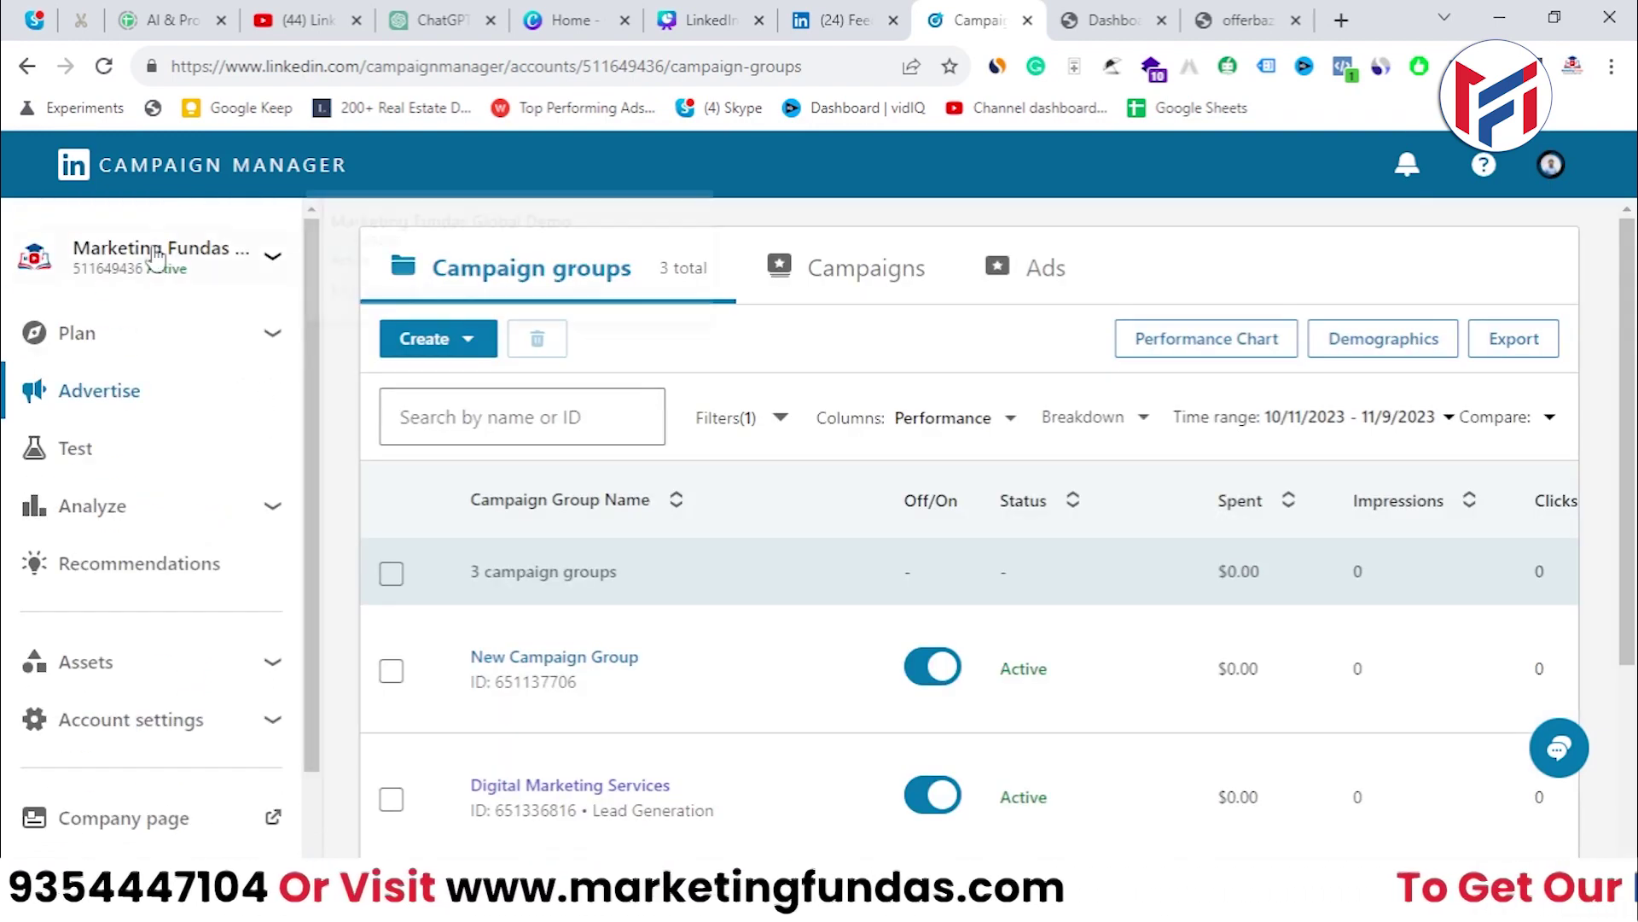
- Open the ad account's Conversion tracking page under the analysis tools
click(272, 512)
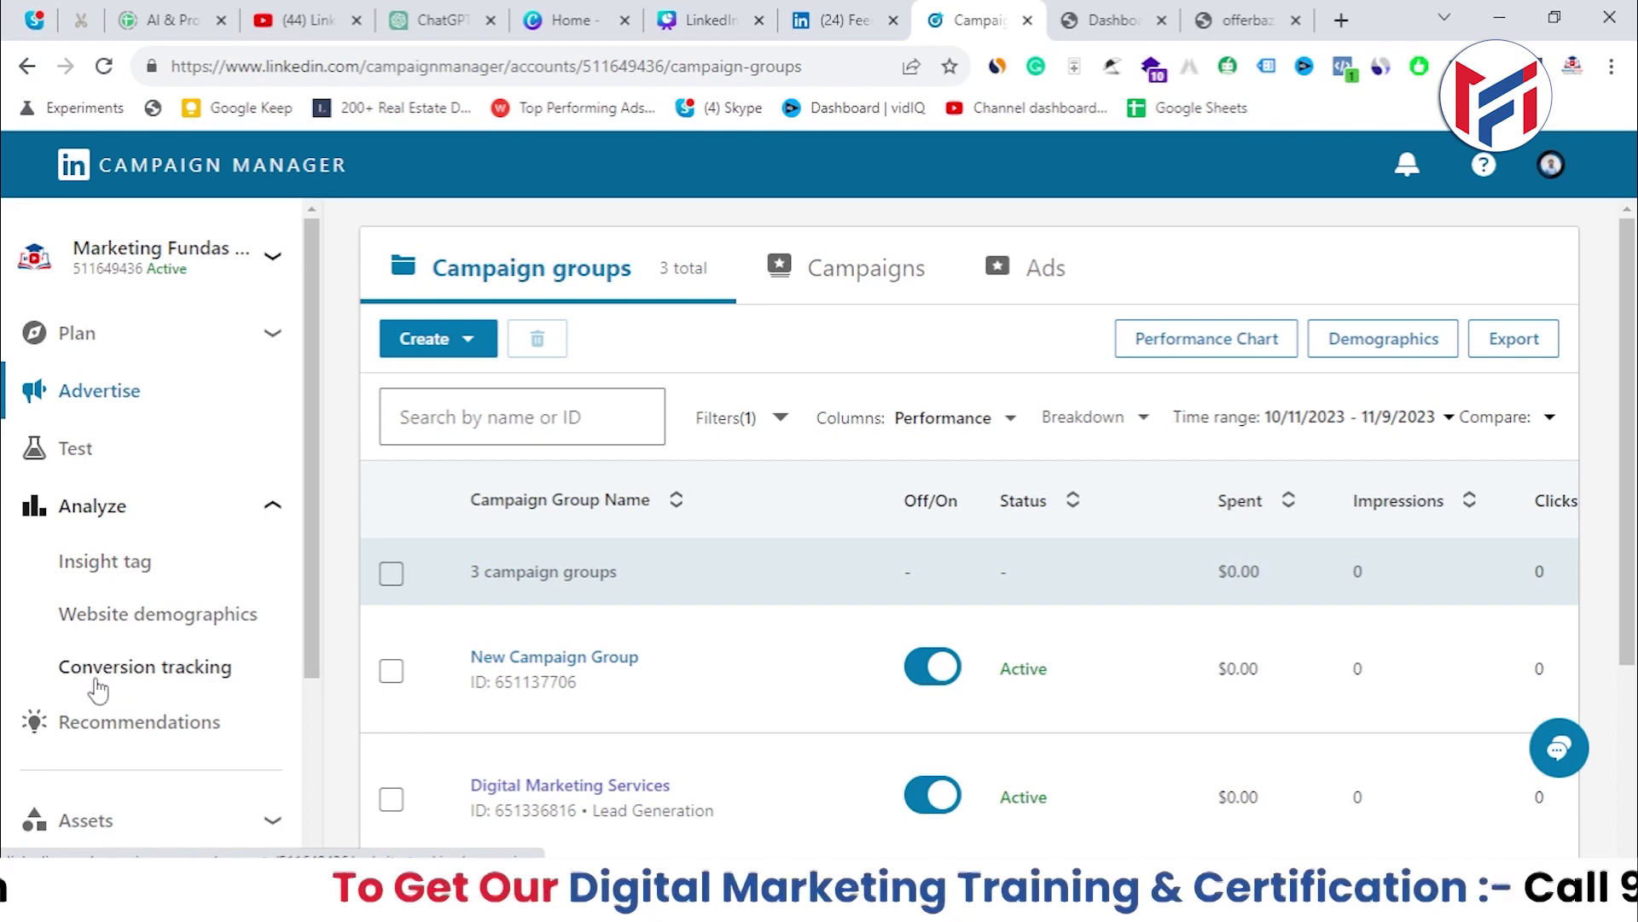
click(158, 679)
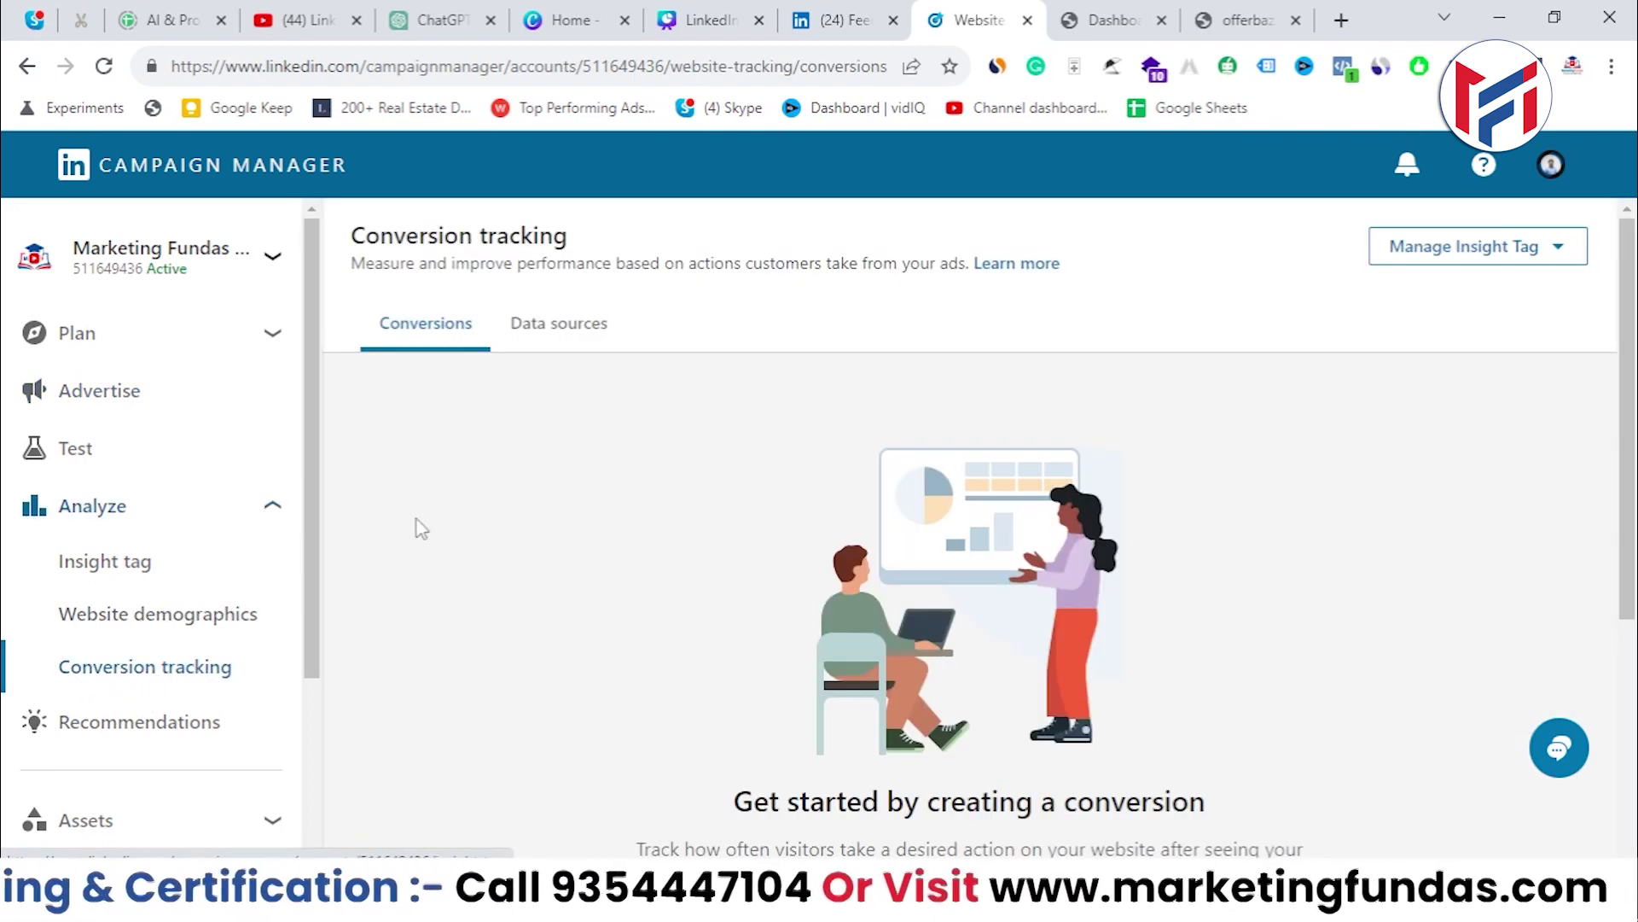
scroll(417, 526, down, 3)
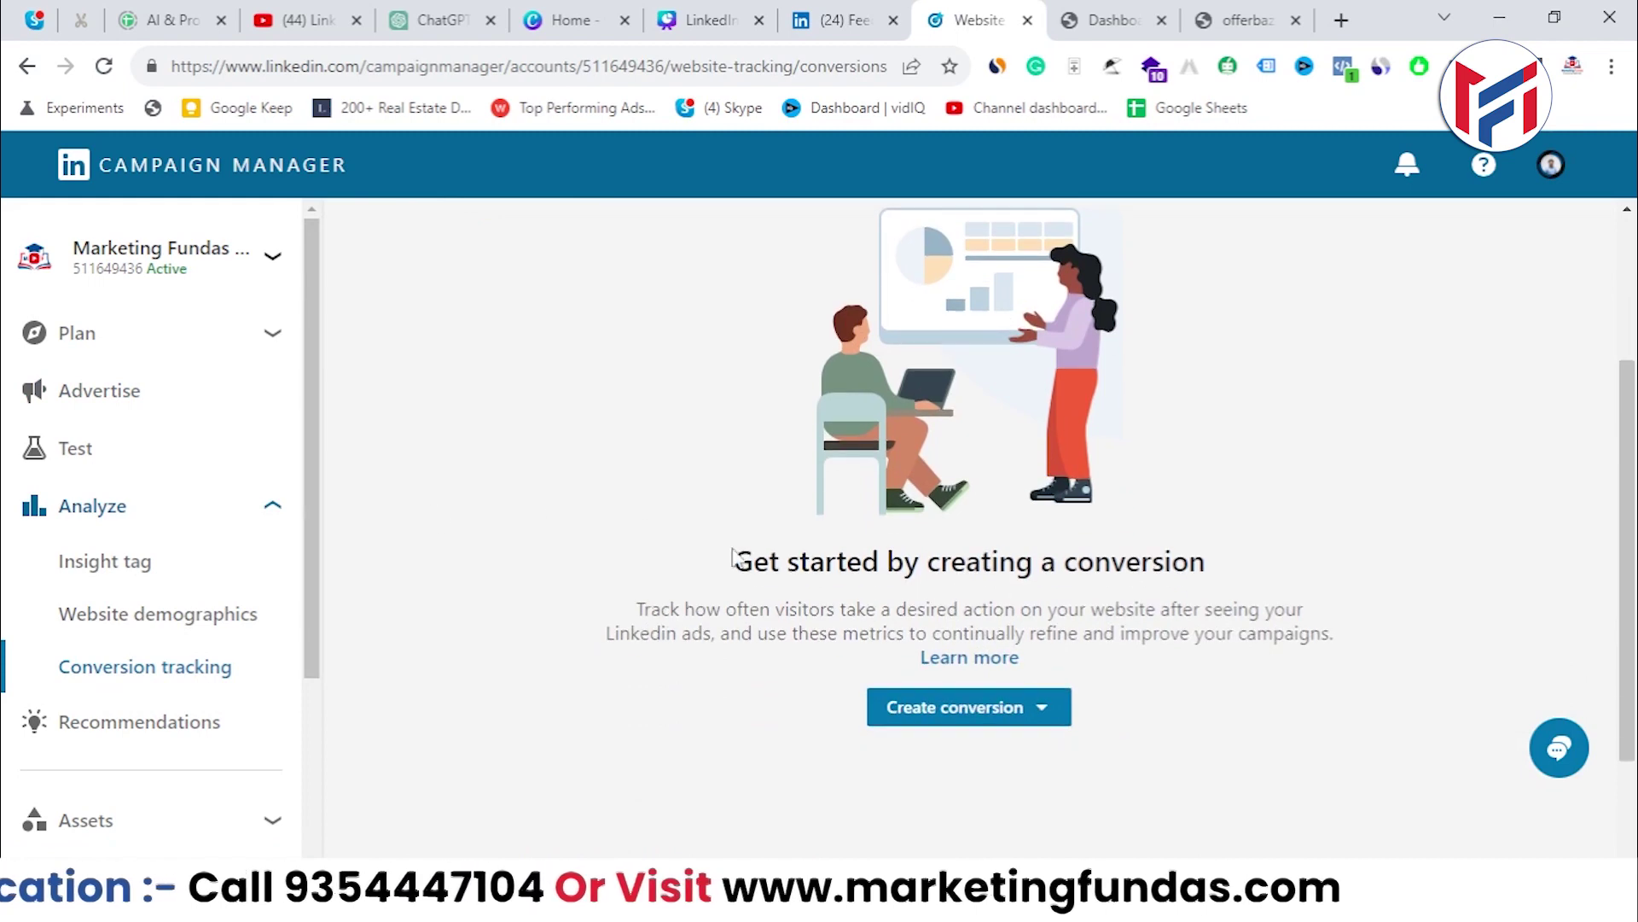
- Start creating a website tag conversion that tracks activity collected by the Insight Tag
click(1007, 715)
scroll(1009, 718, down, 1)
scroll(1010, 719, down, 2)
click(996, 555)
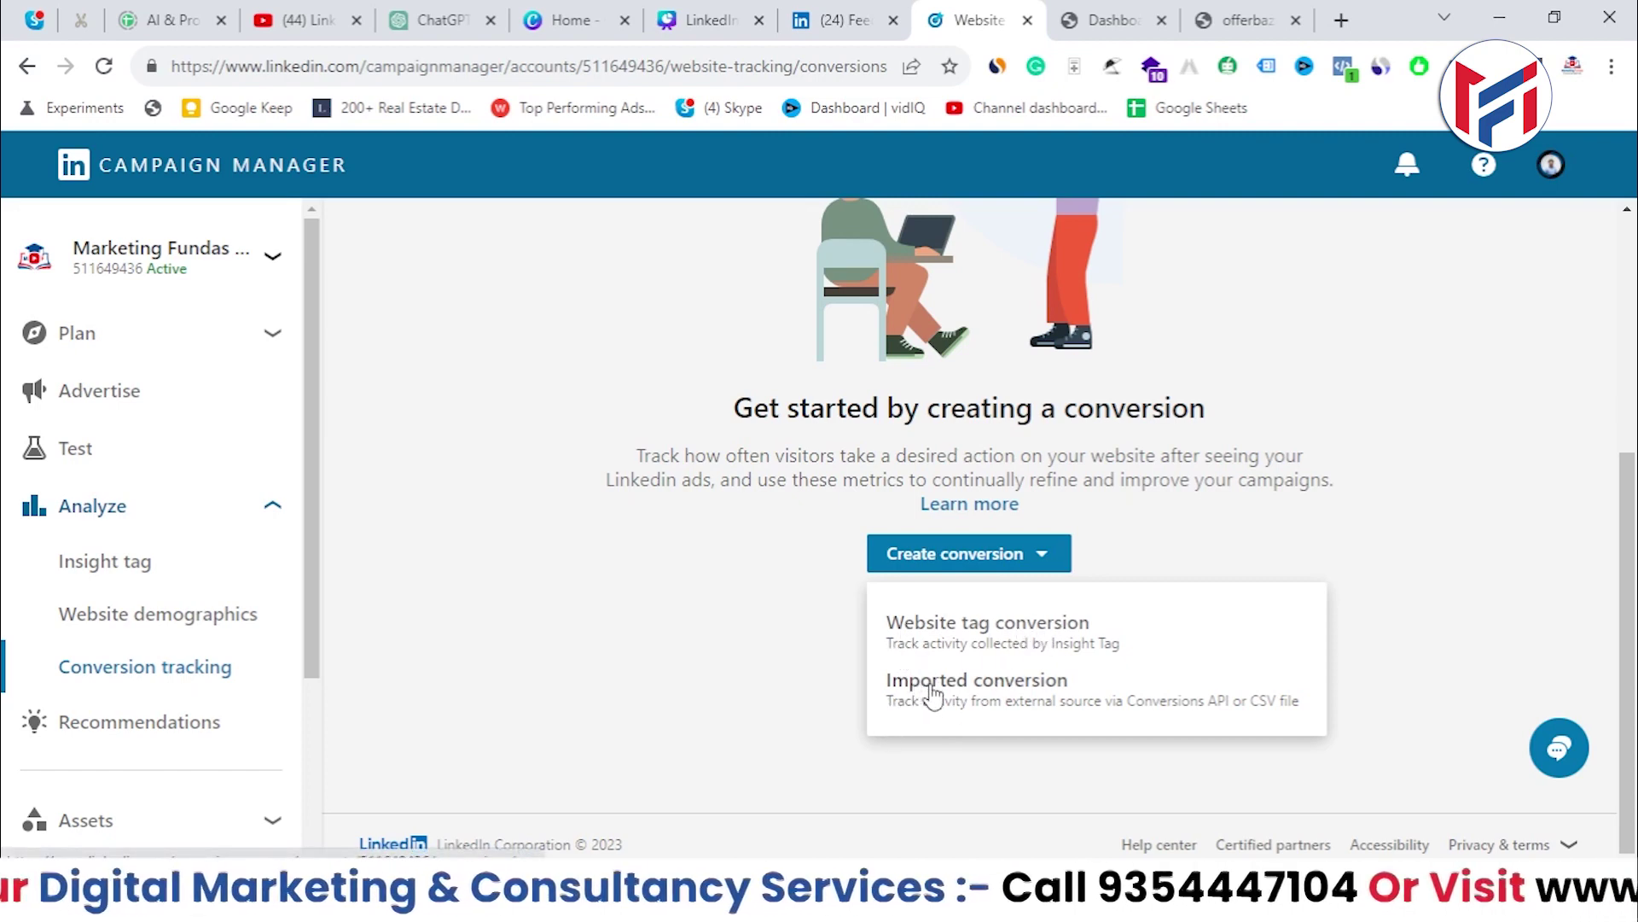
click(954, 631)
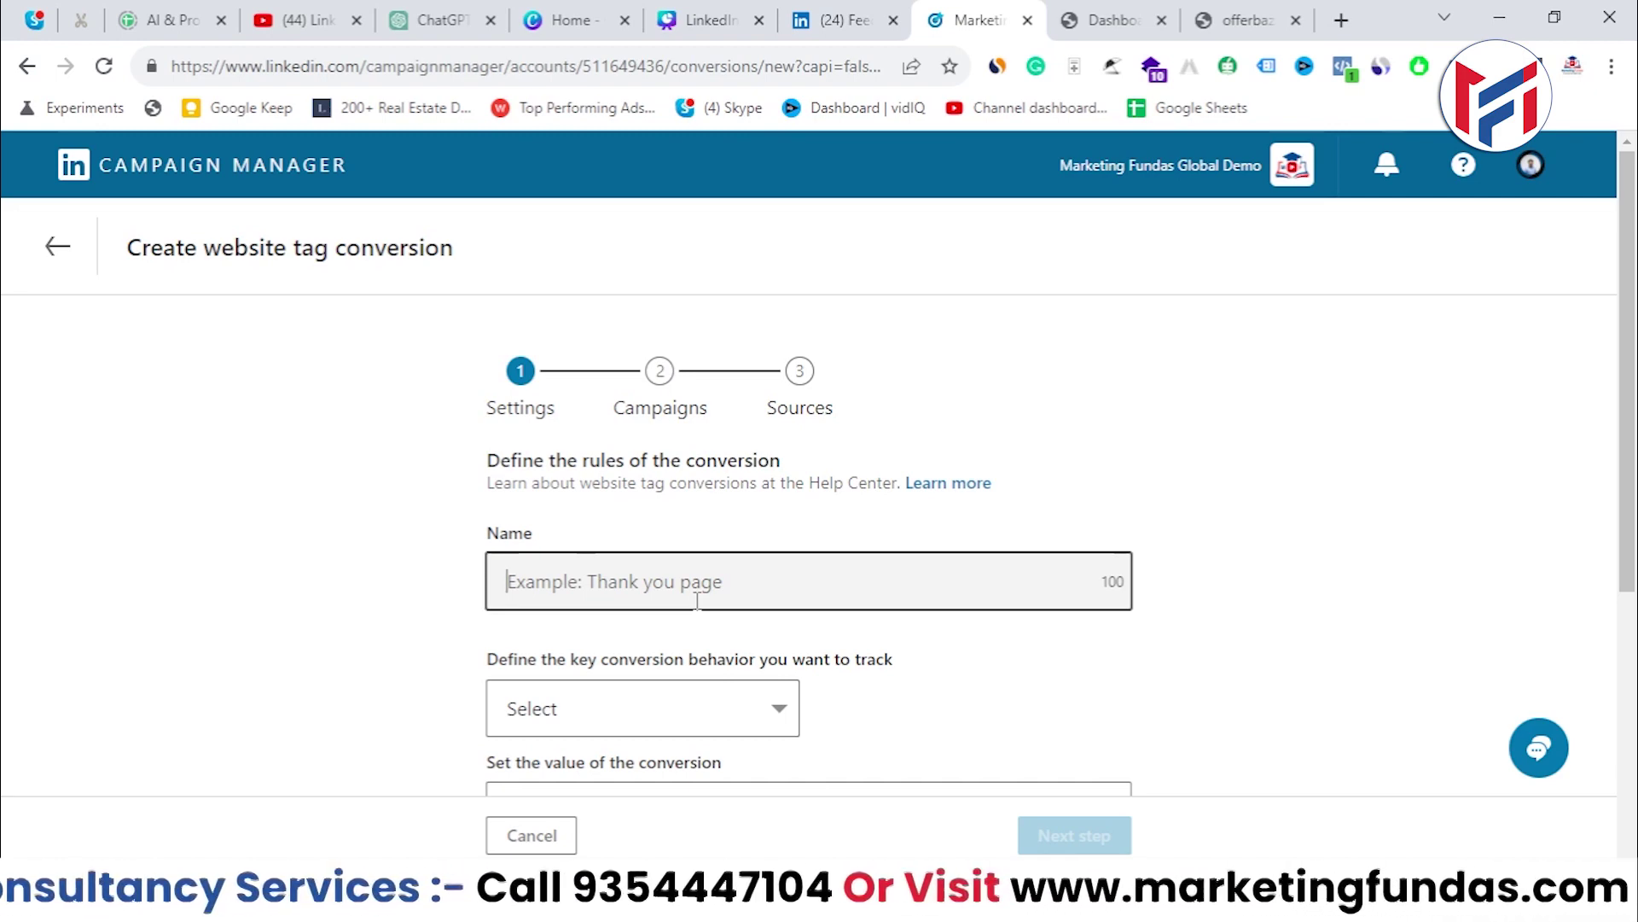
- Switch to the offerbazaar.store shop, open the Assorted Coffee product from Best Selling Products and add it to the basket
click(1247, 19)
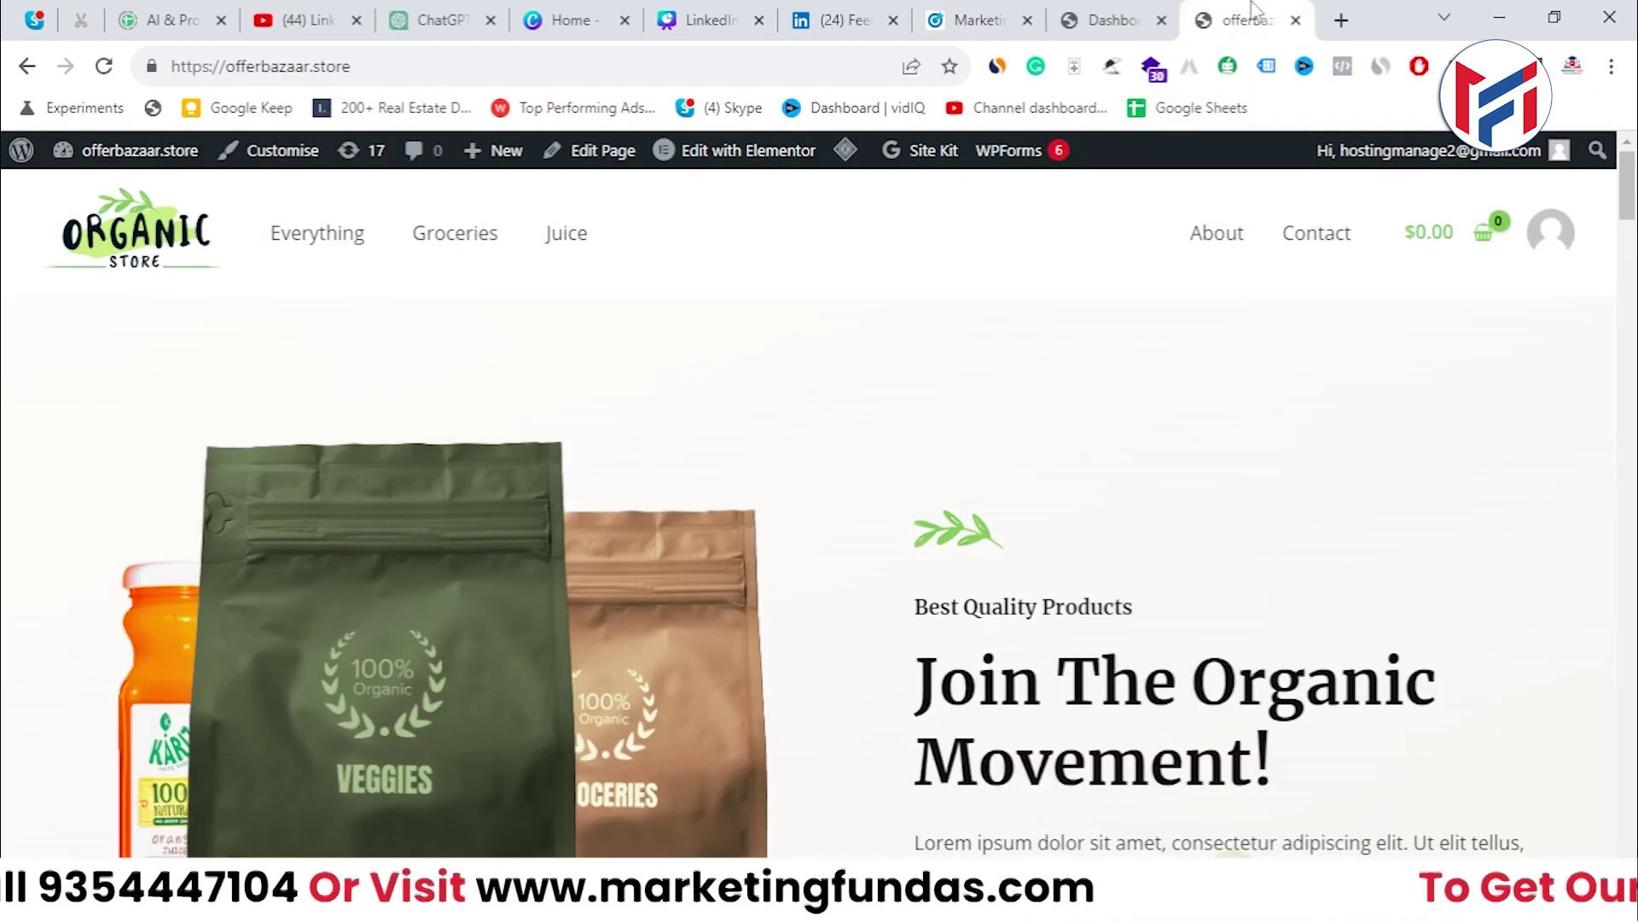
scroll(1101, 466, down, 1)
scroll(1101, 466, down, 5)
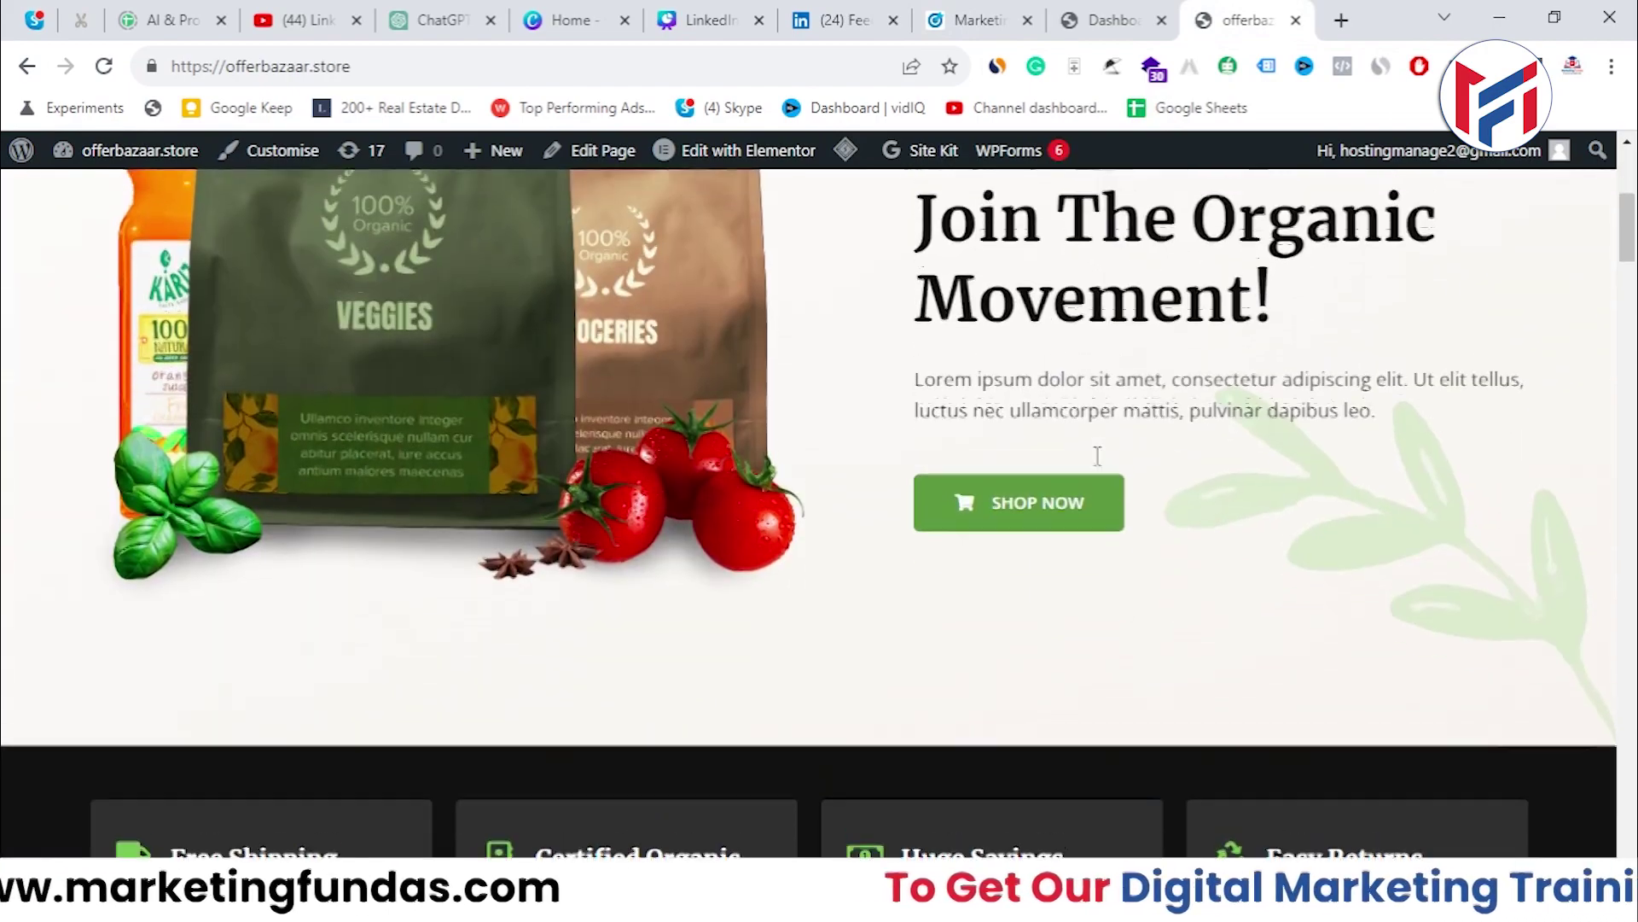
scroll(1097, 757, up, 6)
drag(1627, 184, 1618, 381)
scroll(746, 366, up, 4)
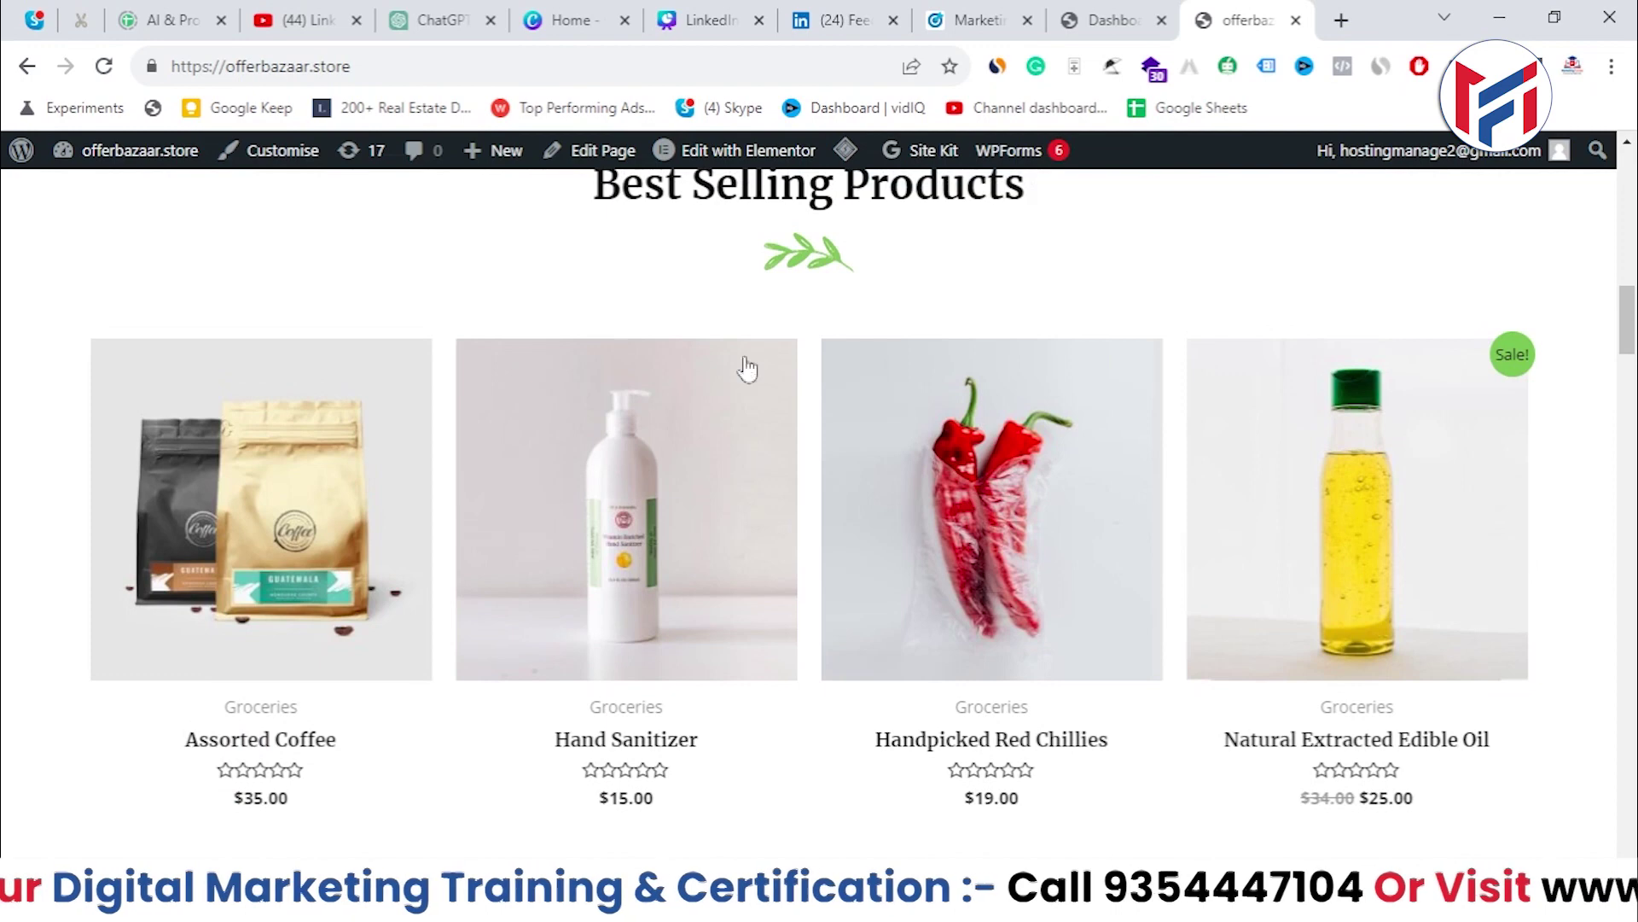
click(271, 531)
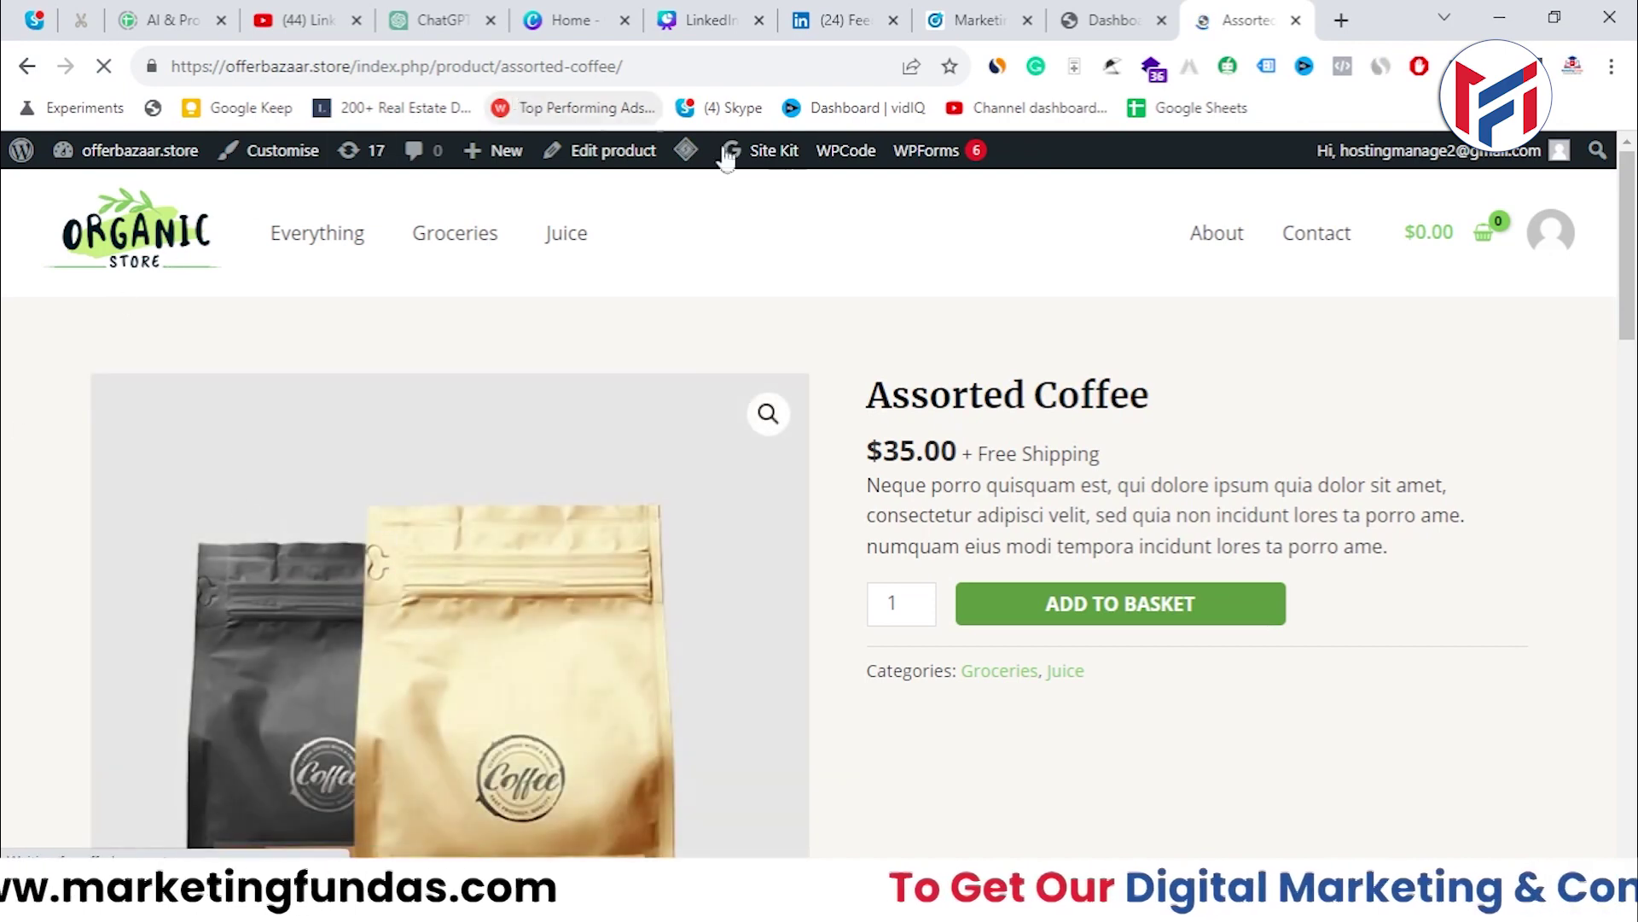
click(1103, 606)
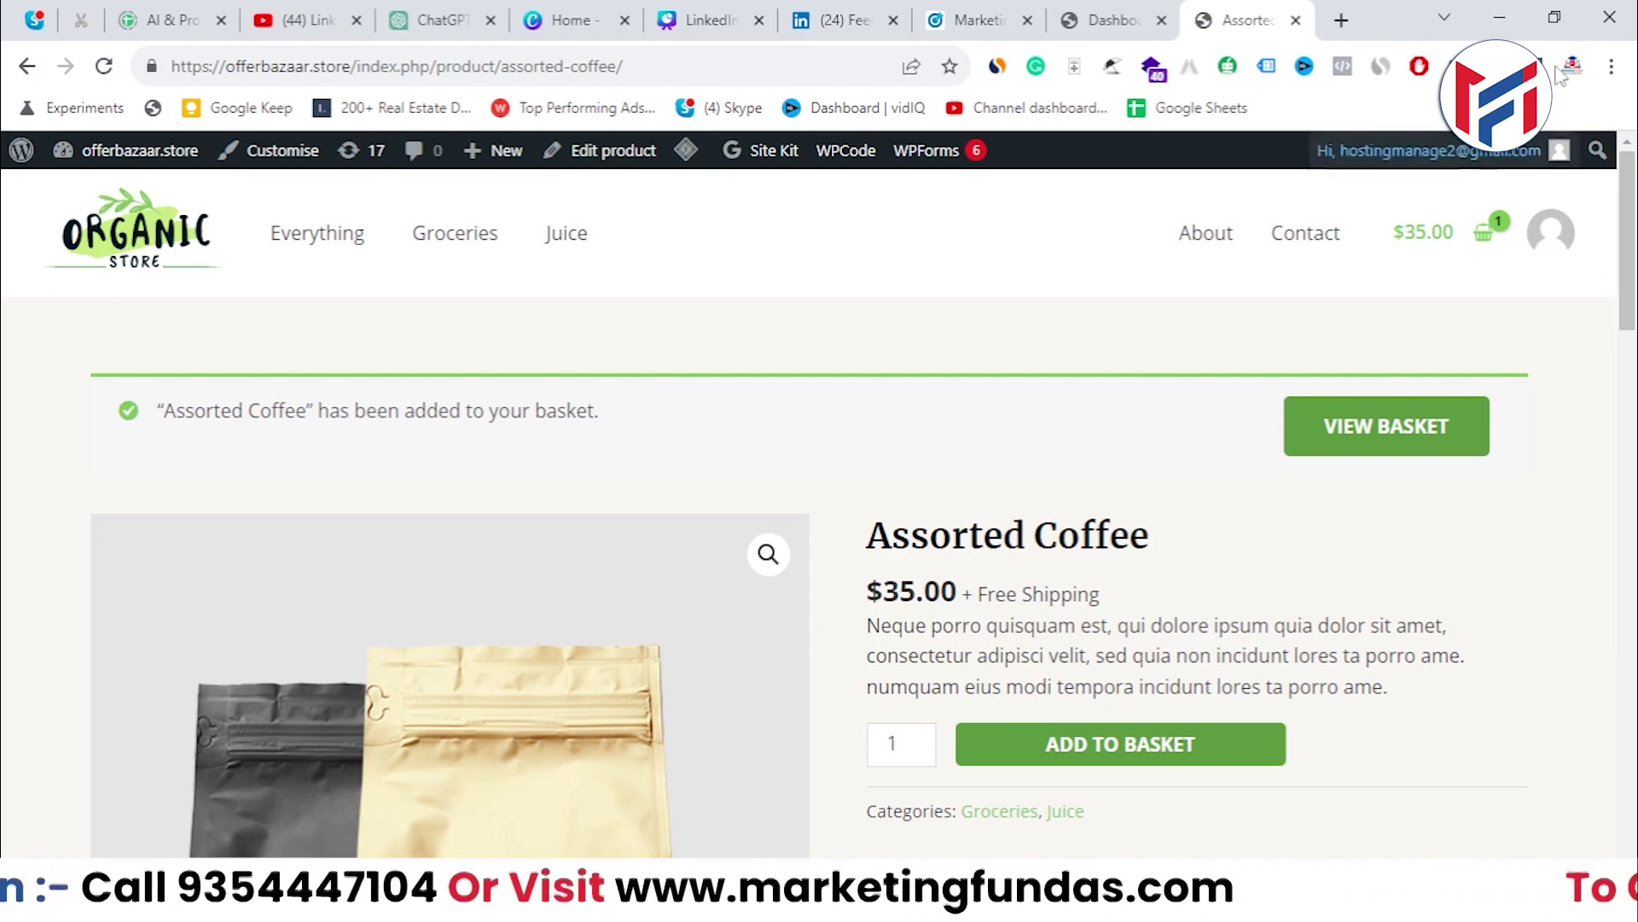
- Return to the website tag conversion form in Campaign Manager and name the conversion "Thank You page"
click(999, 12)
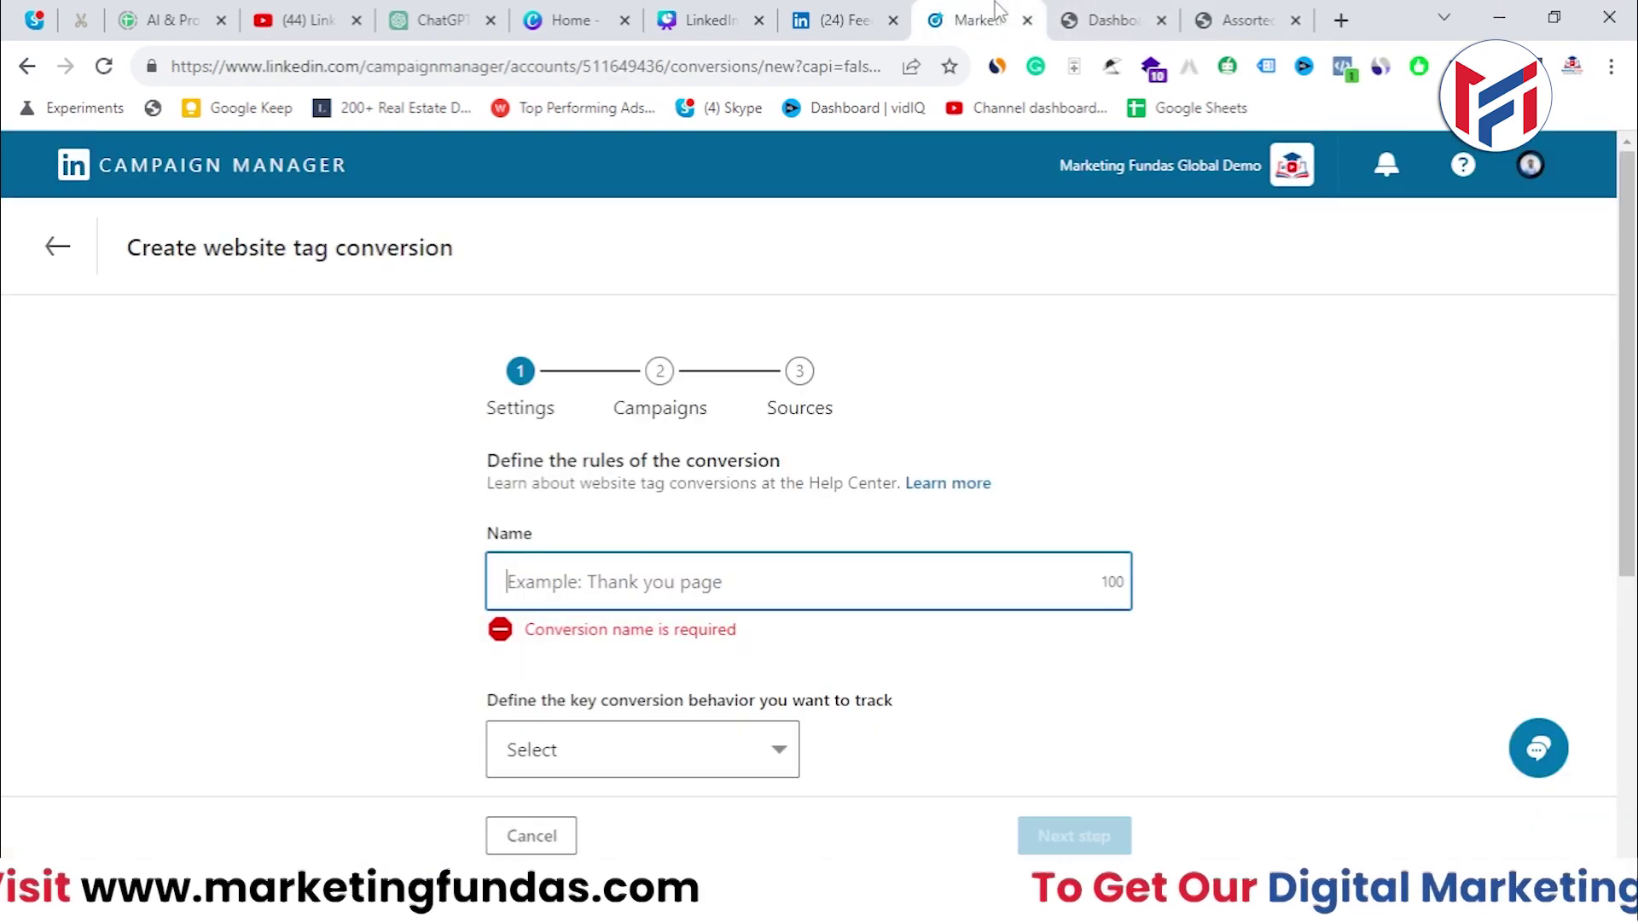
click(641, 601)
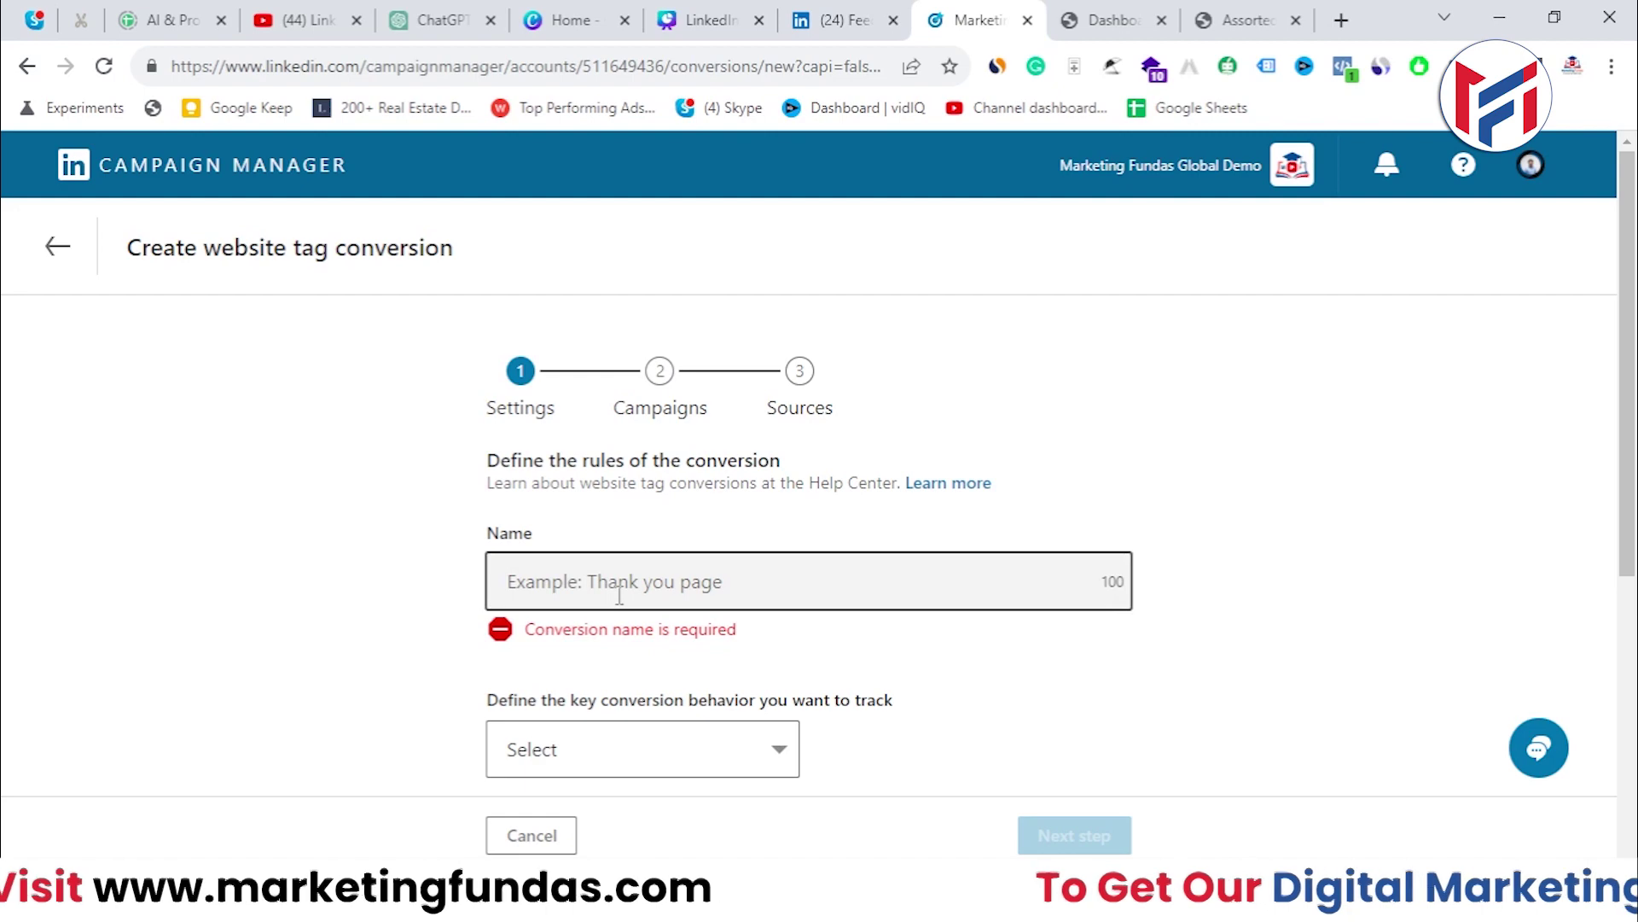
text(Thank )
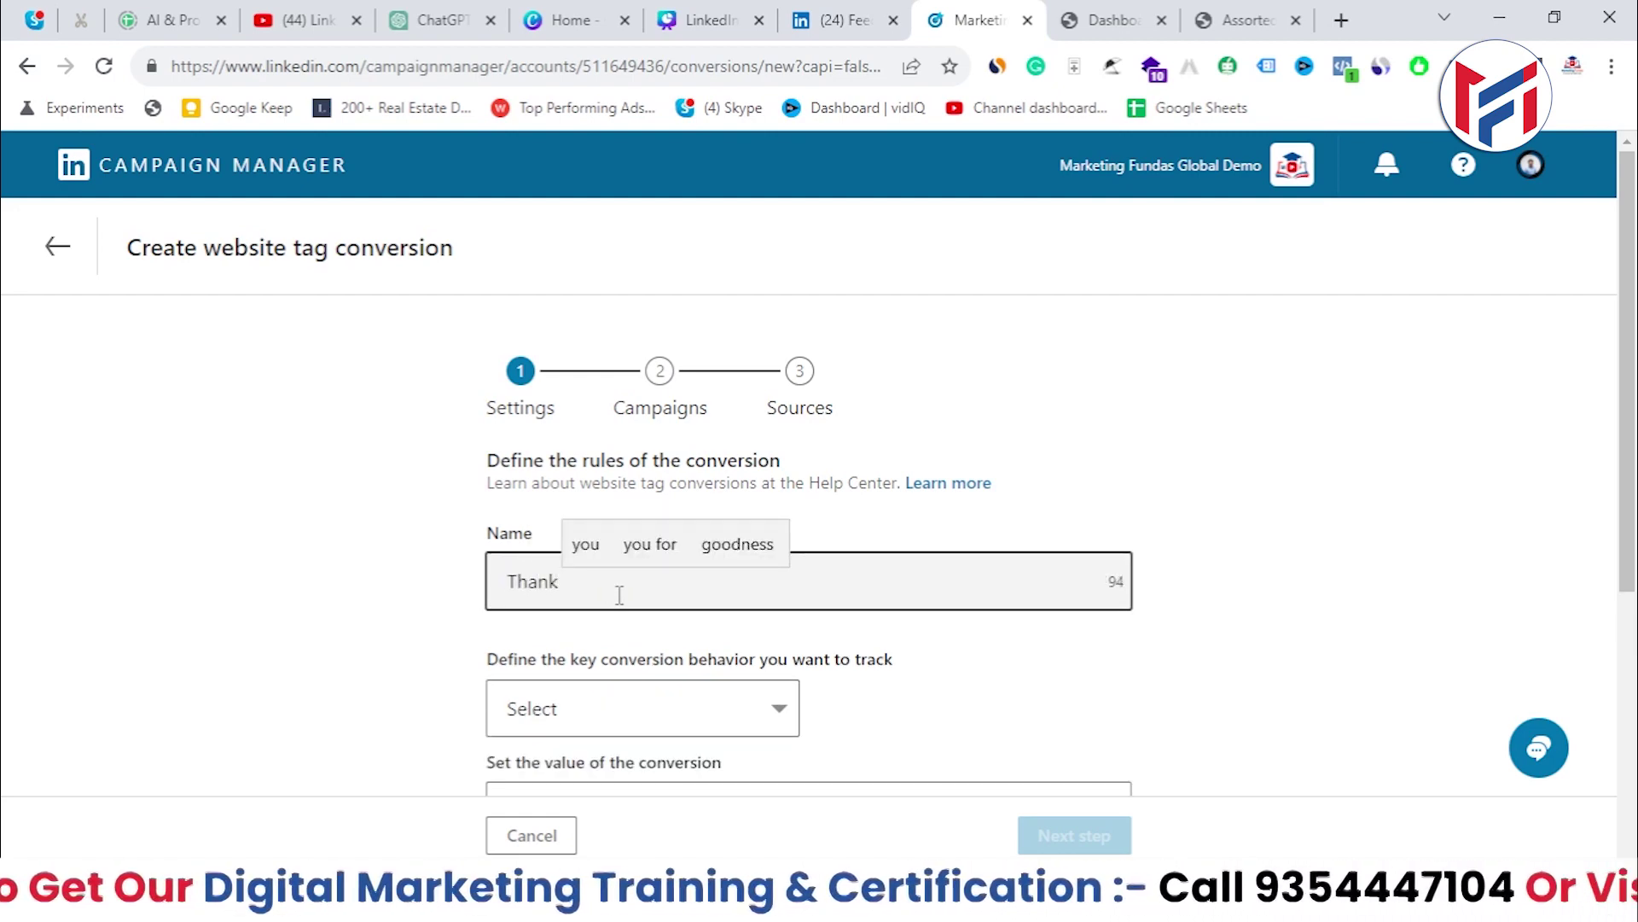
text(You page)
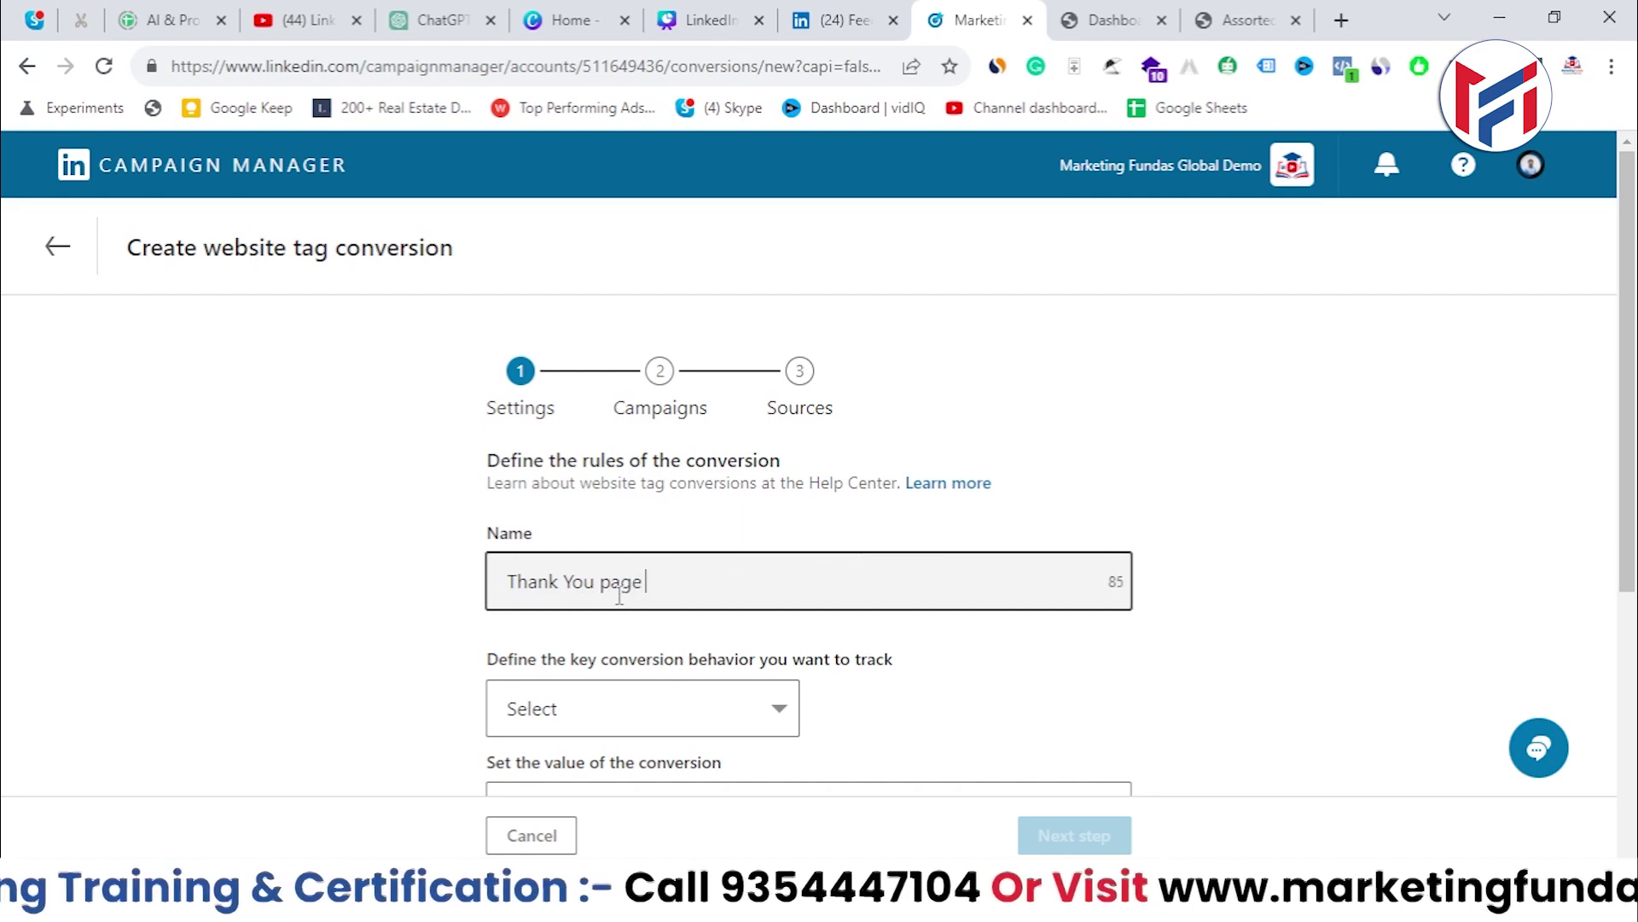
key(BackSpace)
- Examine the key conversion behaviors offered for tracking, without choosing one
scroll(446, 566, down, 1)
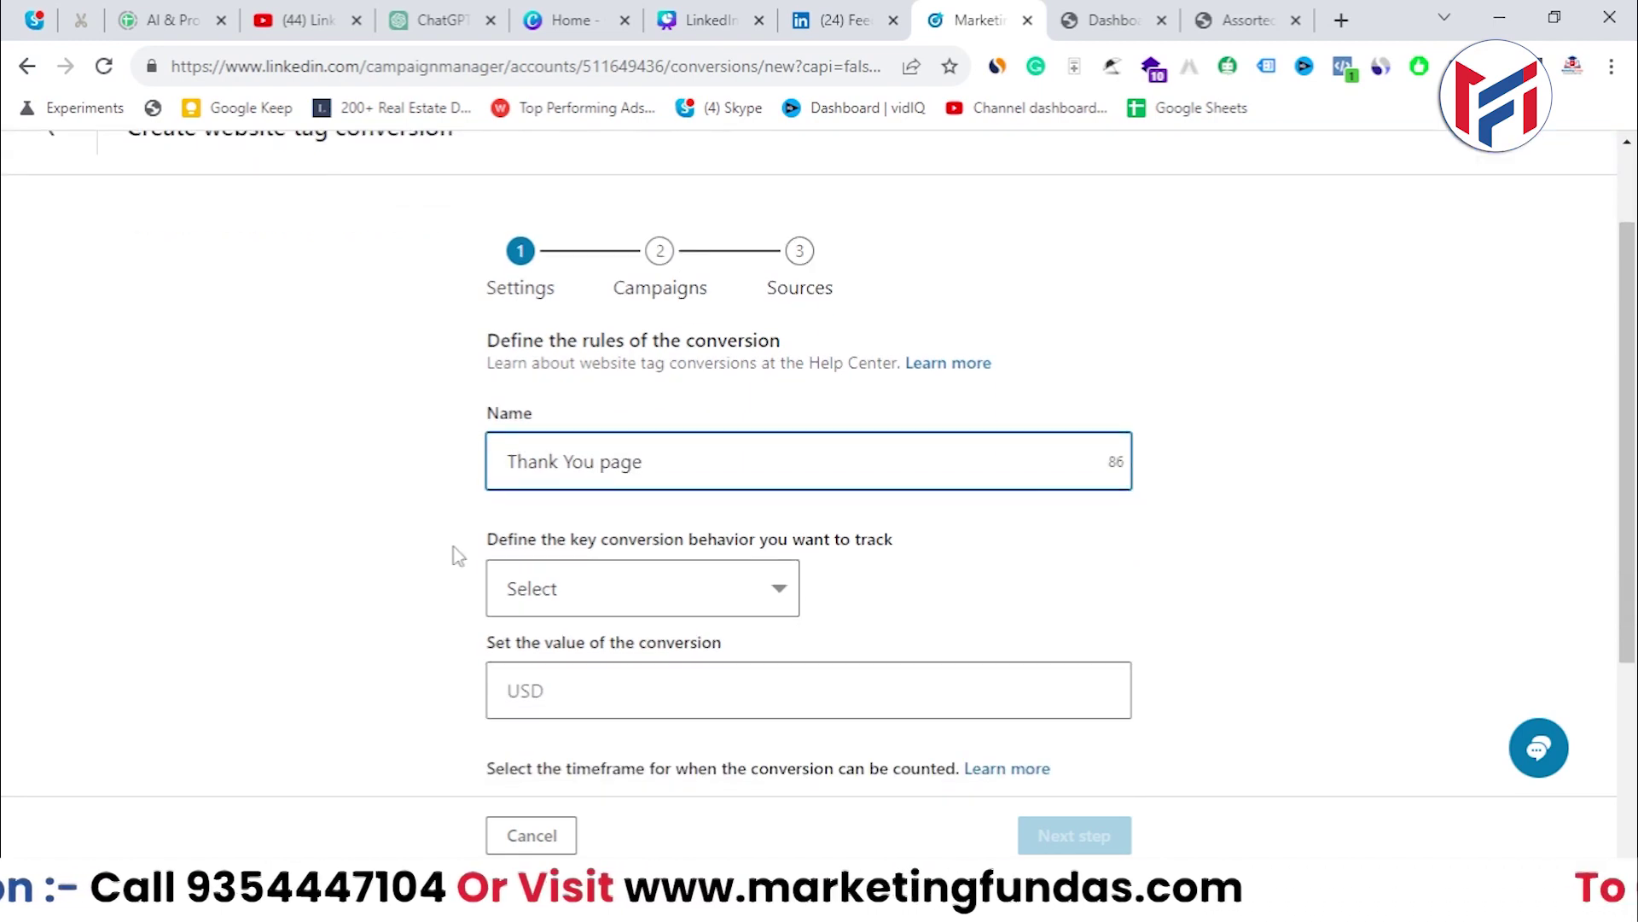
drag(468, 549, 550, 553)
drag(655, 555, 943, 560)
scroll(834, 487, down, 1)
click(777, 468)
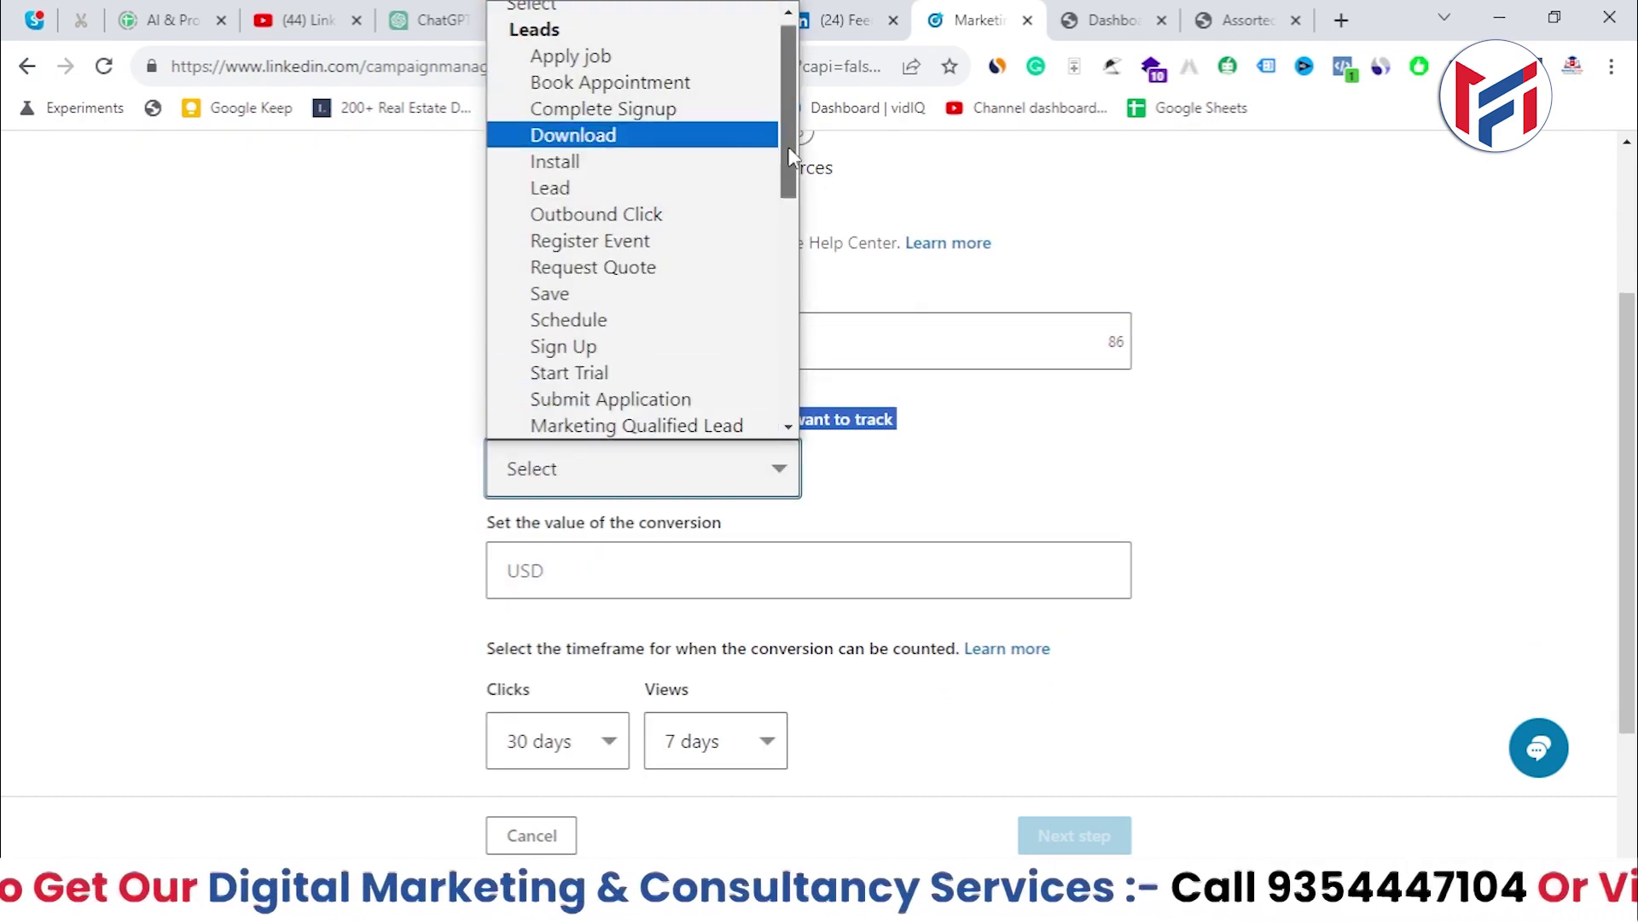
scroll(783, 170, down, 2)
scroll(789, 208, up, 2)
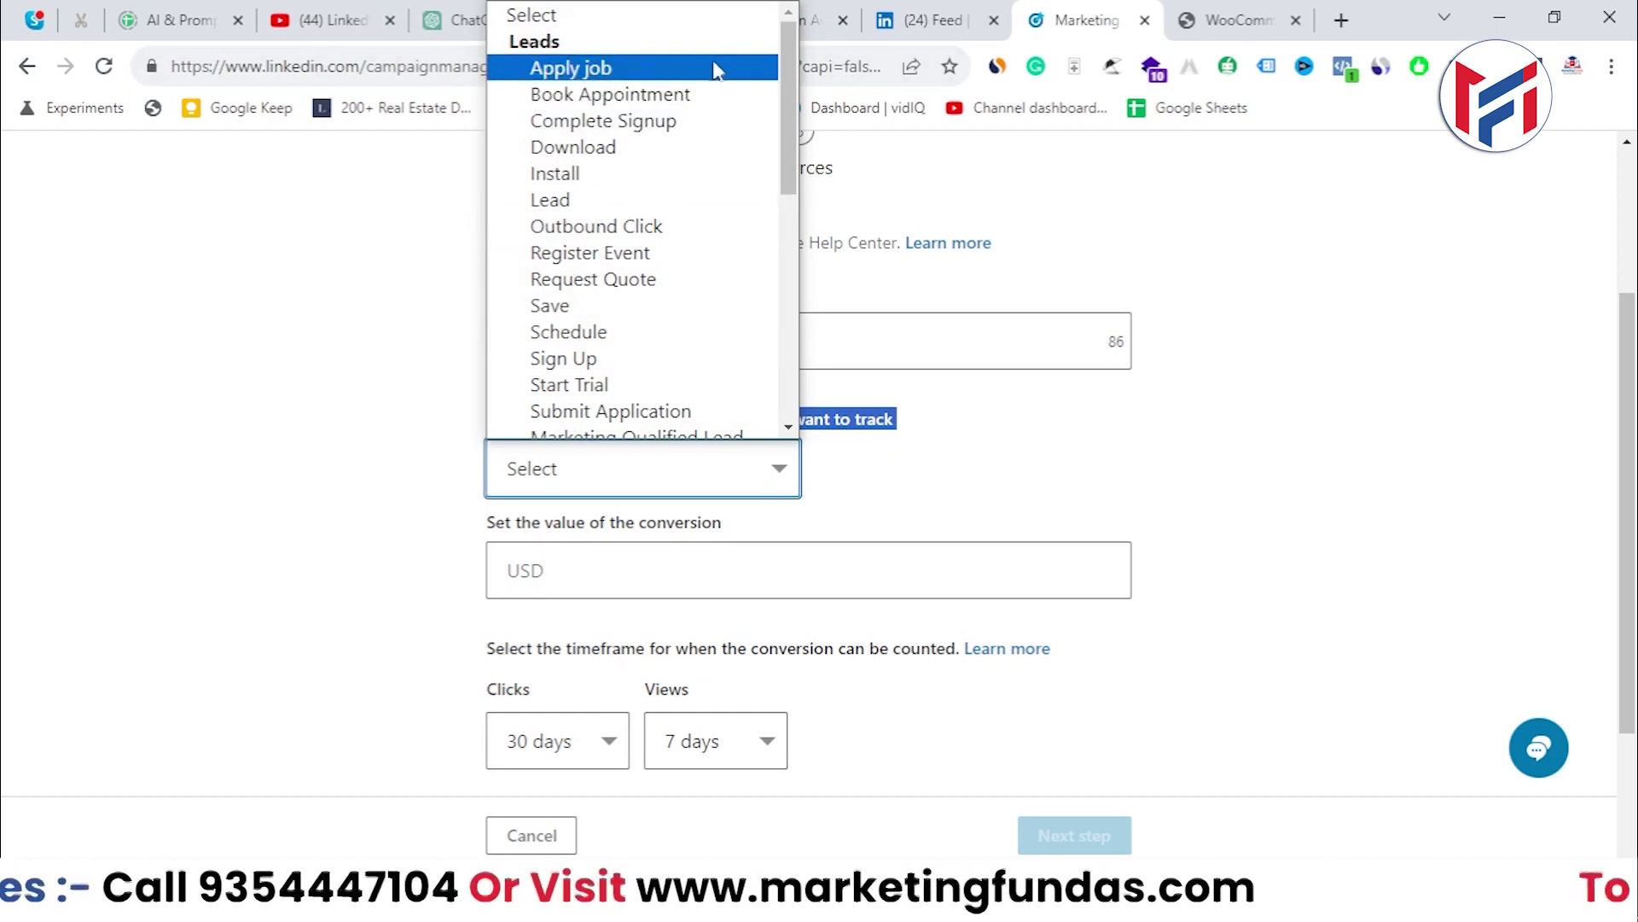
scroll(790, 127, down, 1)
scroll(790, 128, up, 1)
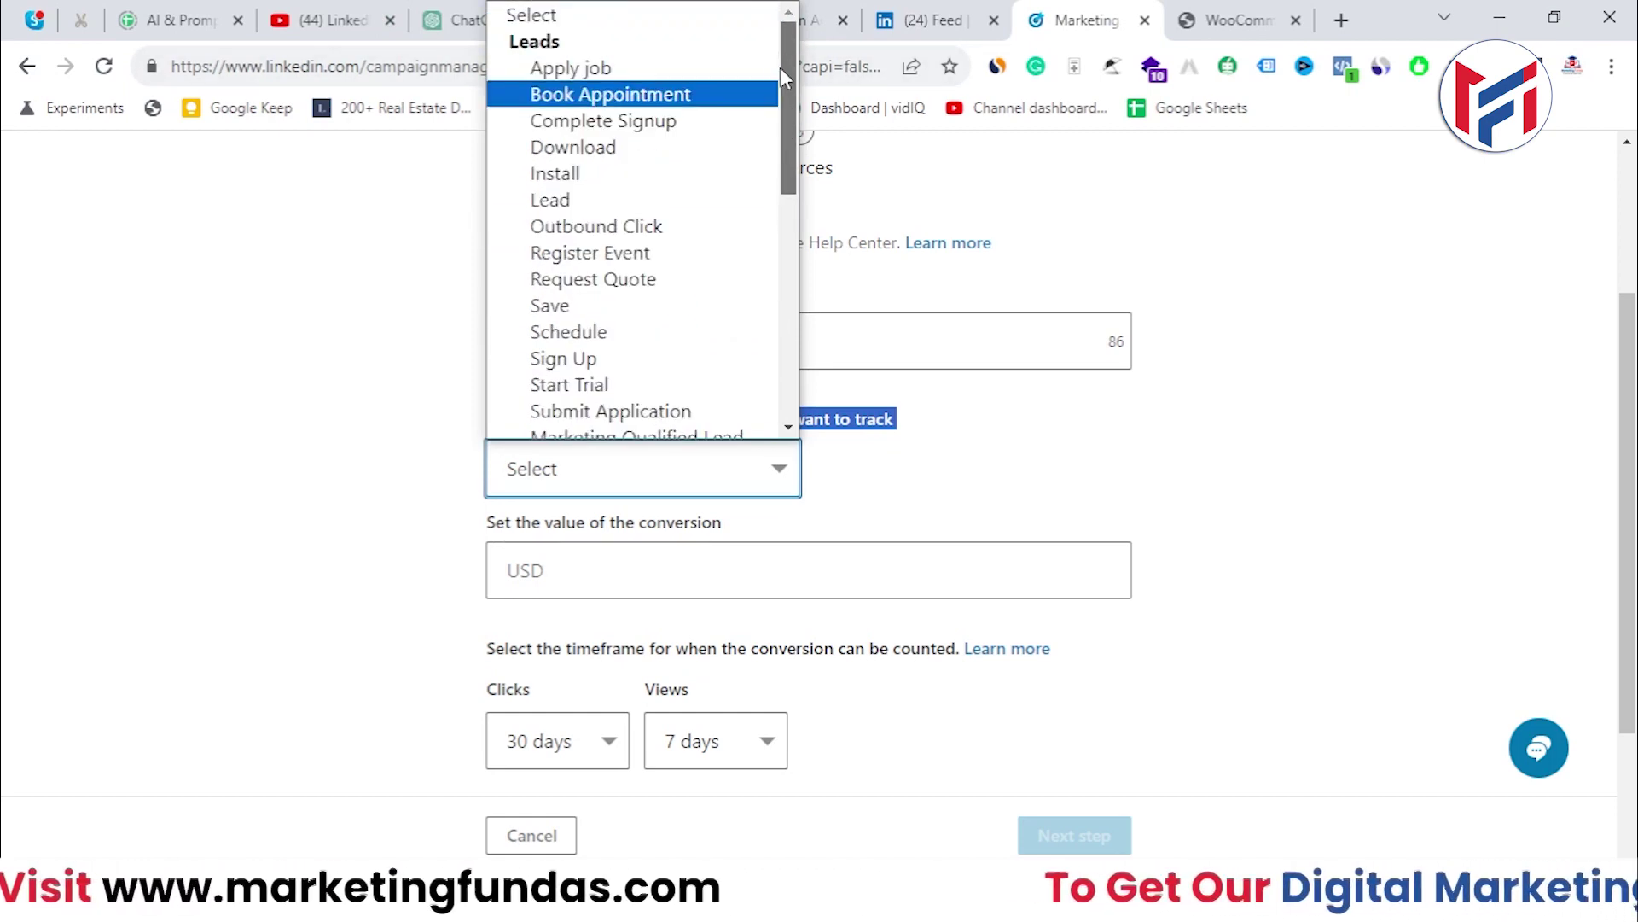
click(395, 402)
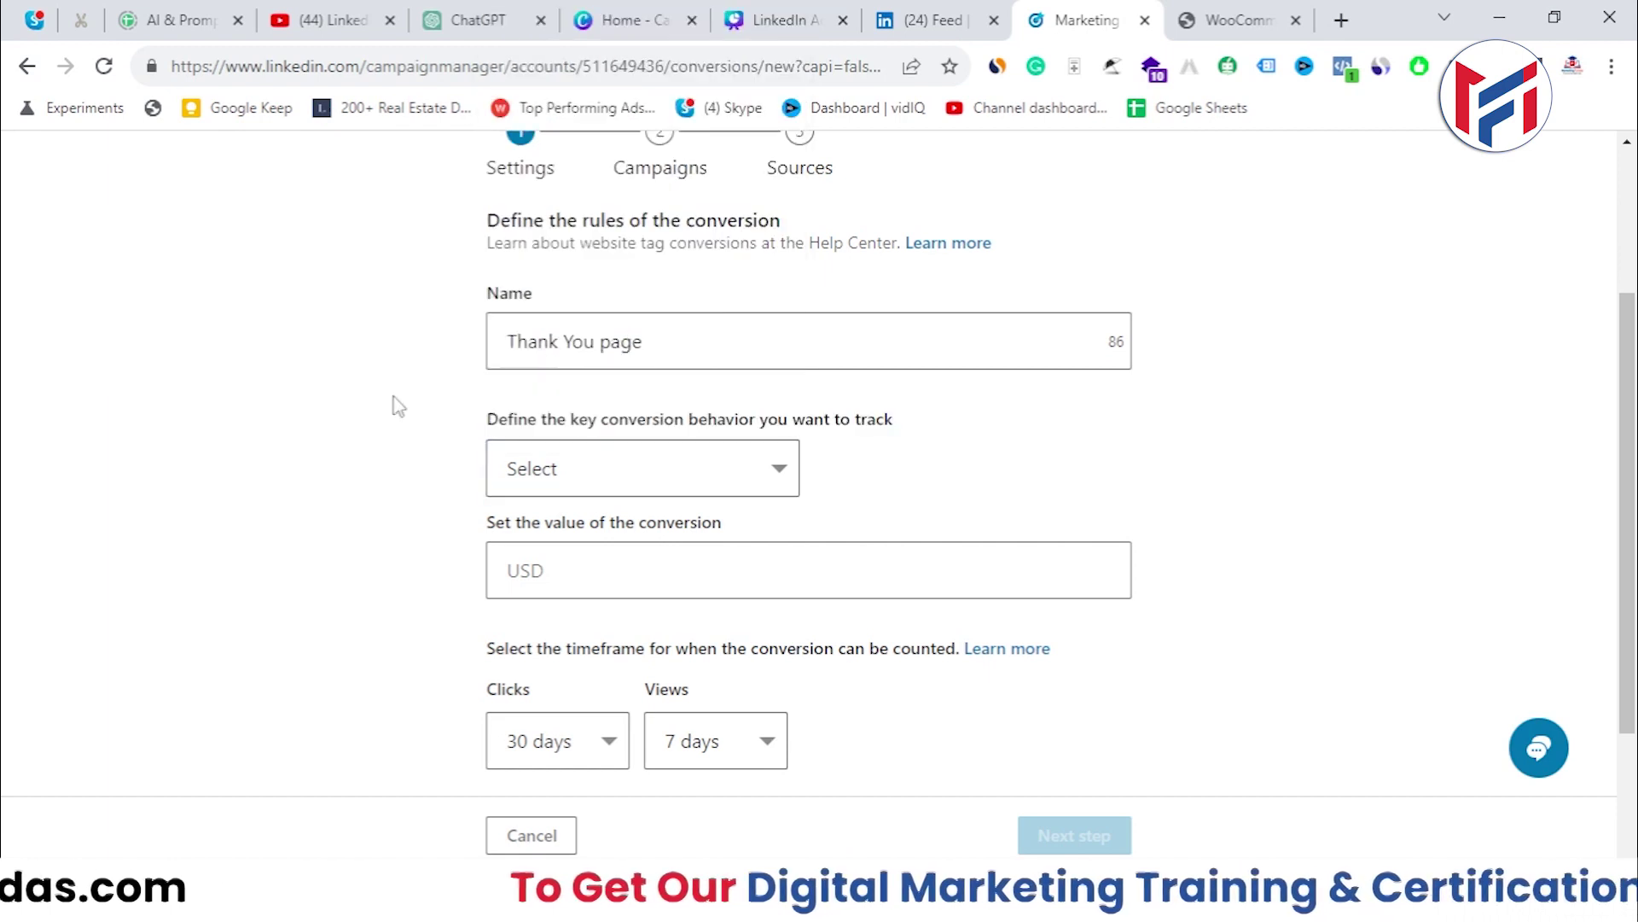
- Set the key conversion behavior to track to Purchase from the Sales group
click(688, 465)
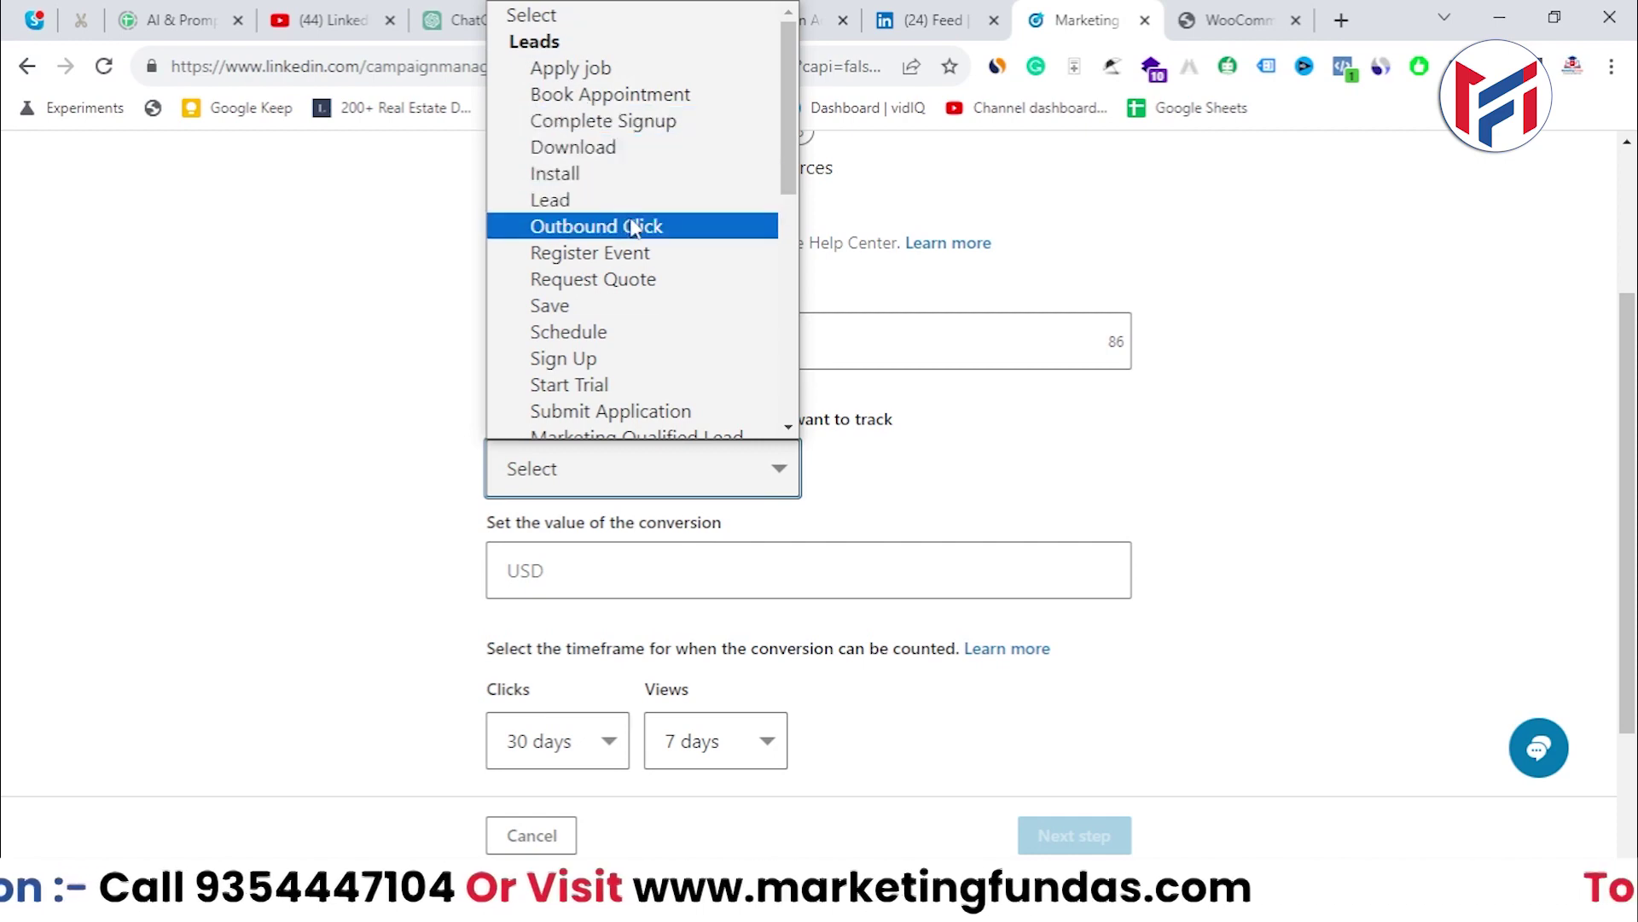
scroll(623, 222, down, 3)
scroll(632, 256, up, 3)
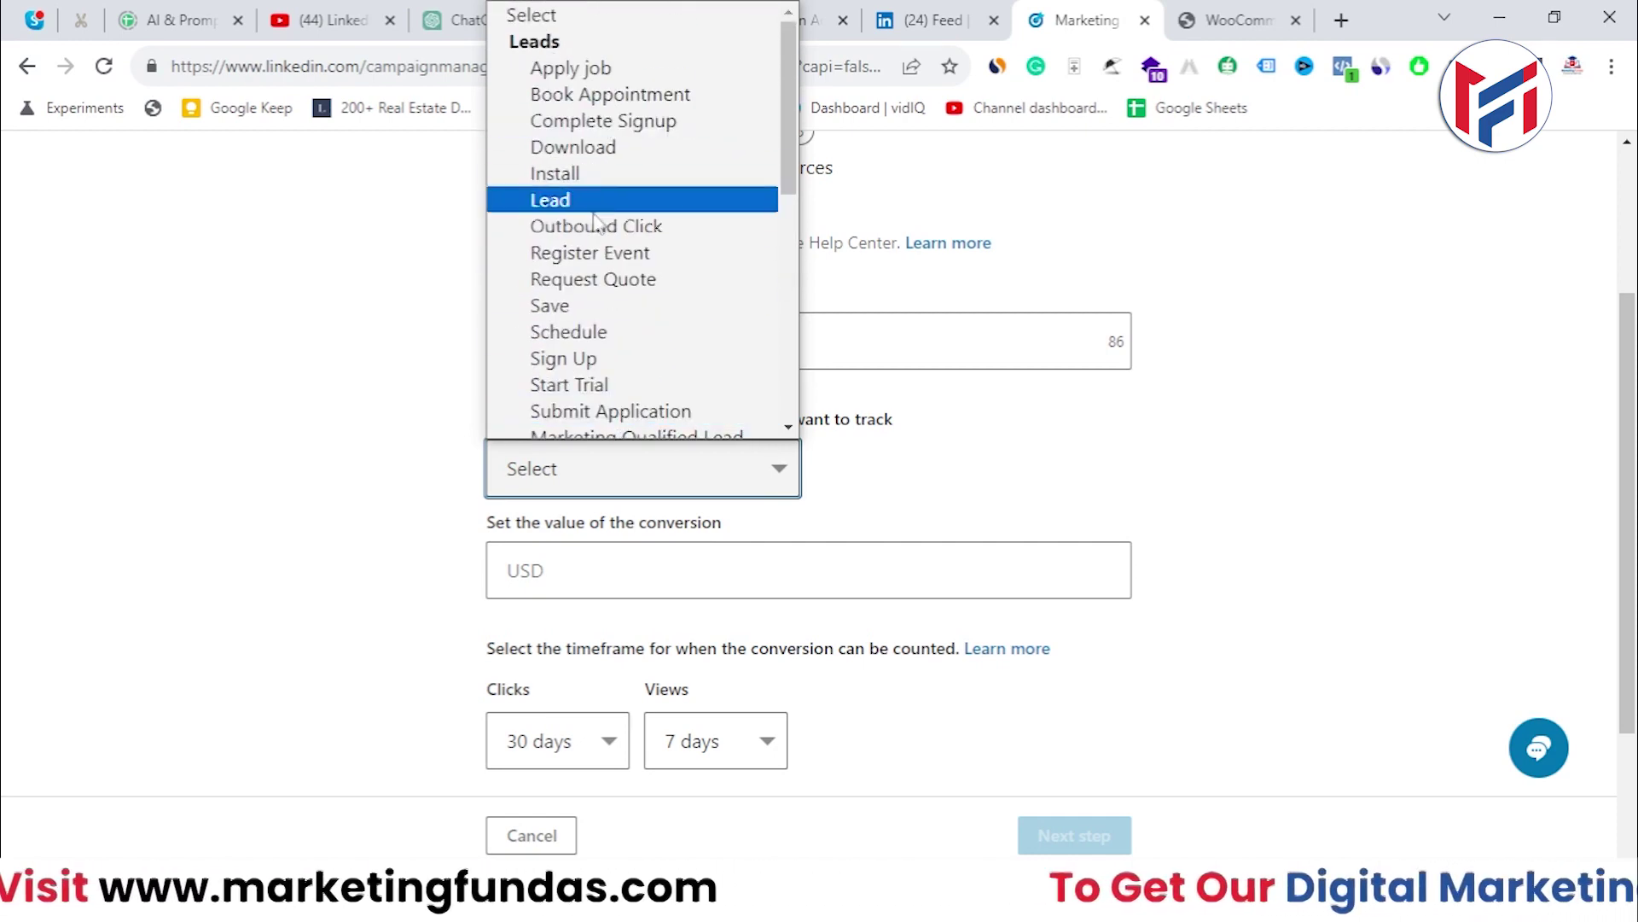
scroll(632, 271, down, 5)
scroll(560, 122, up, 3)
scroll(561, 122, down, 3)
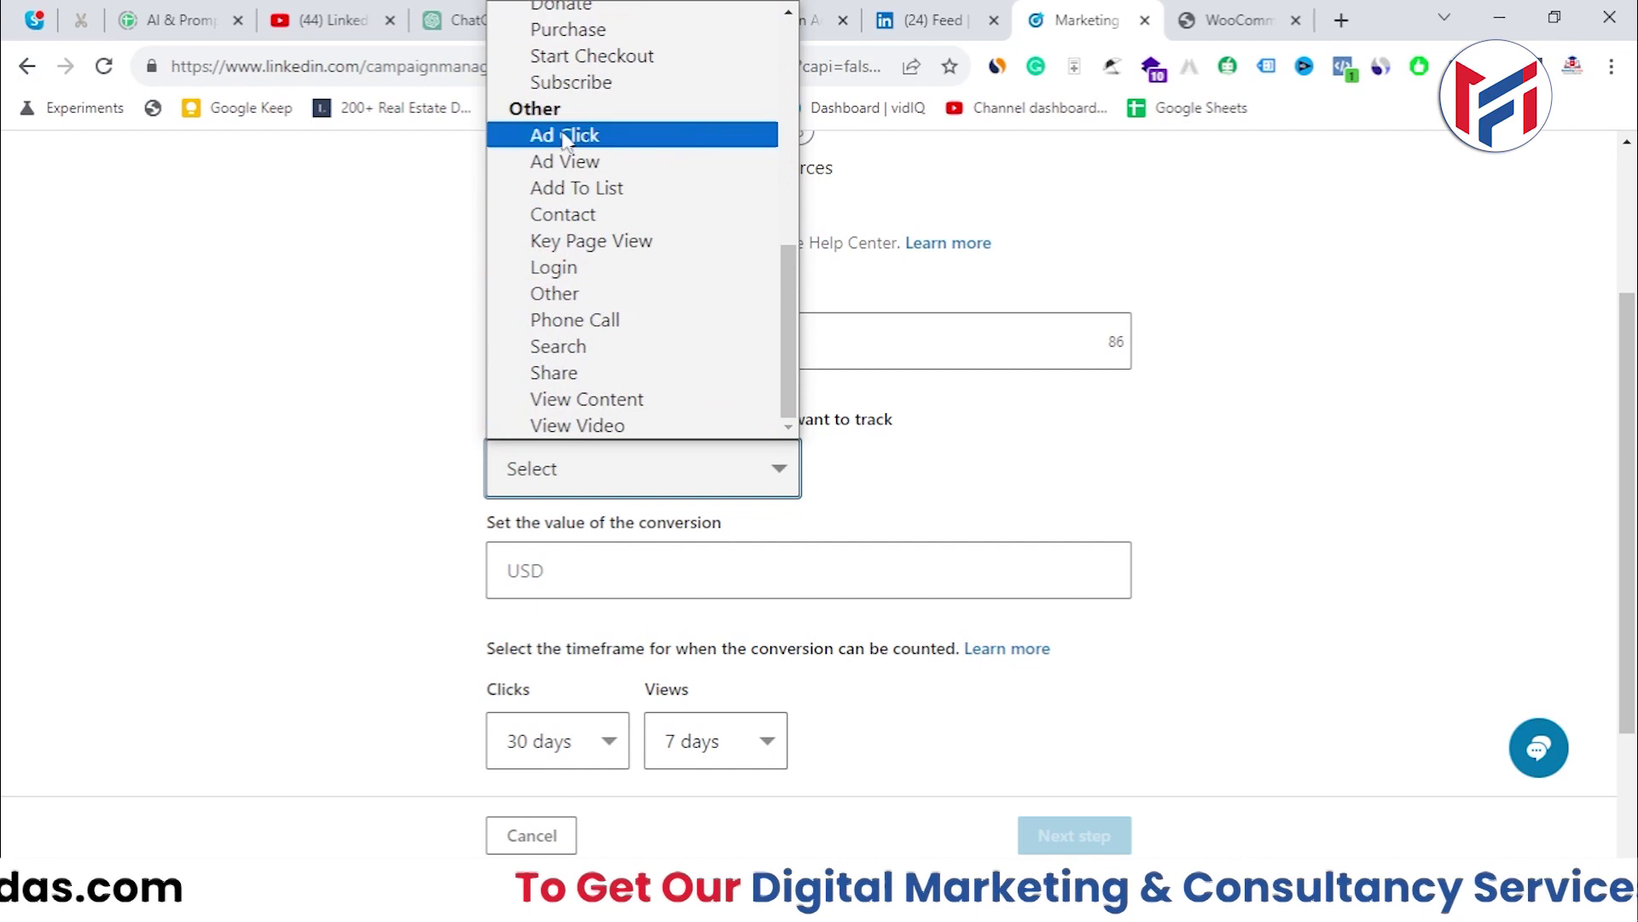
scroll(583, 212, up, 3)
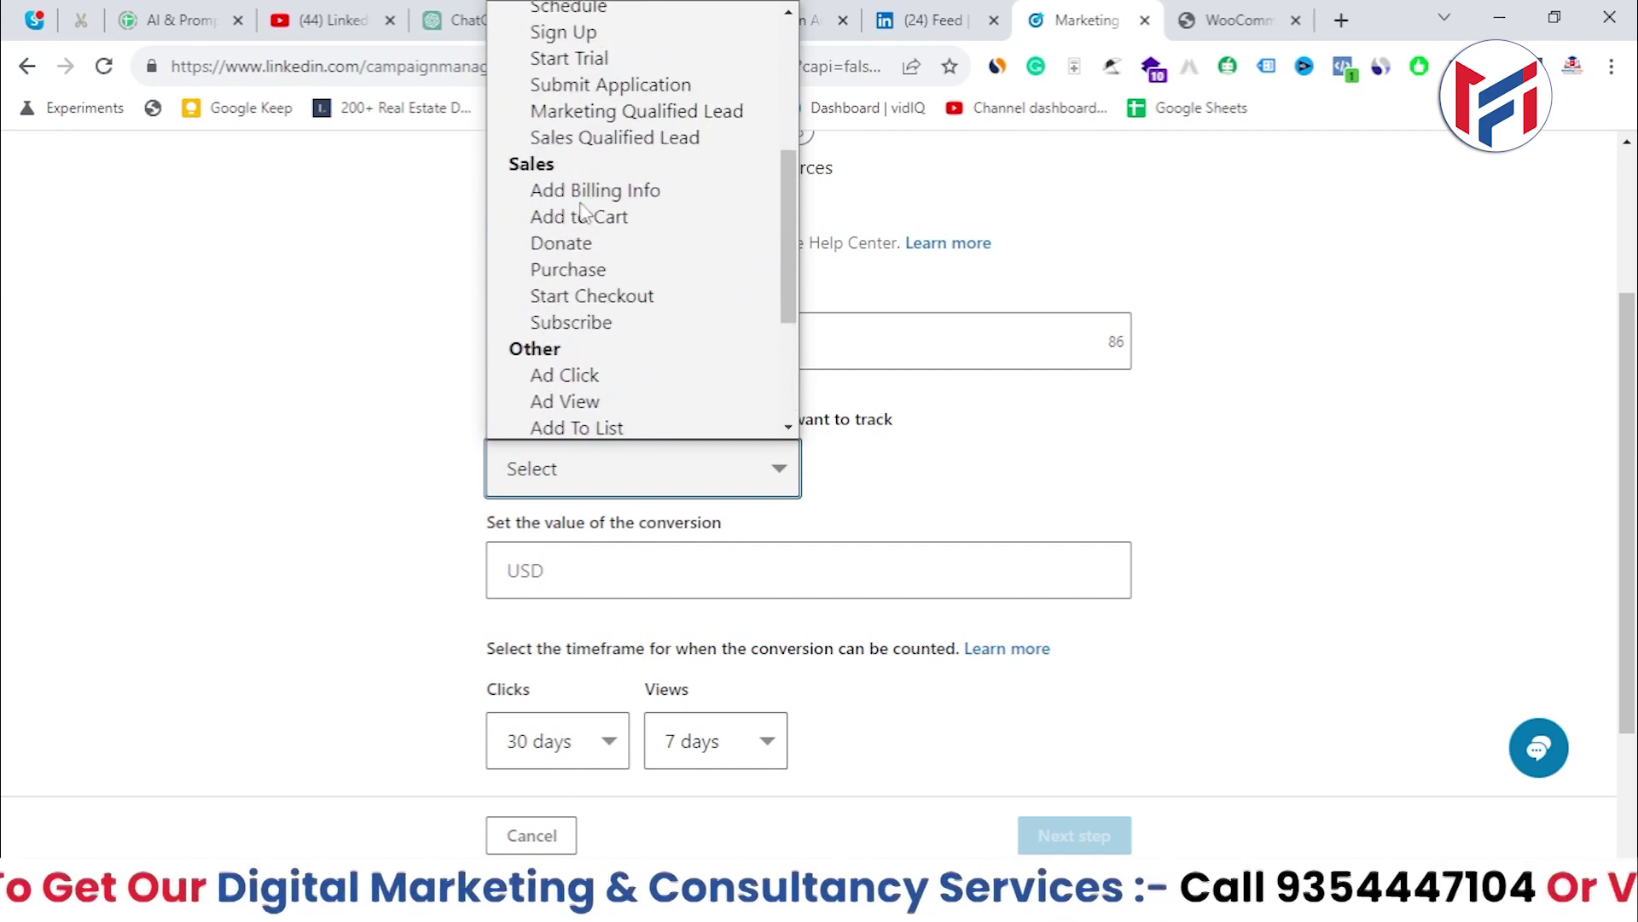
click(597, 270)
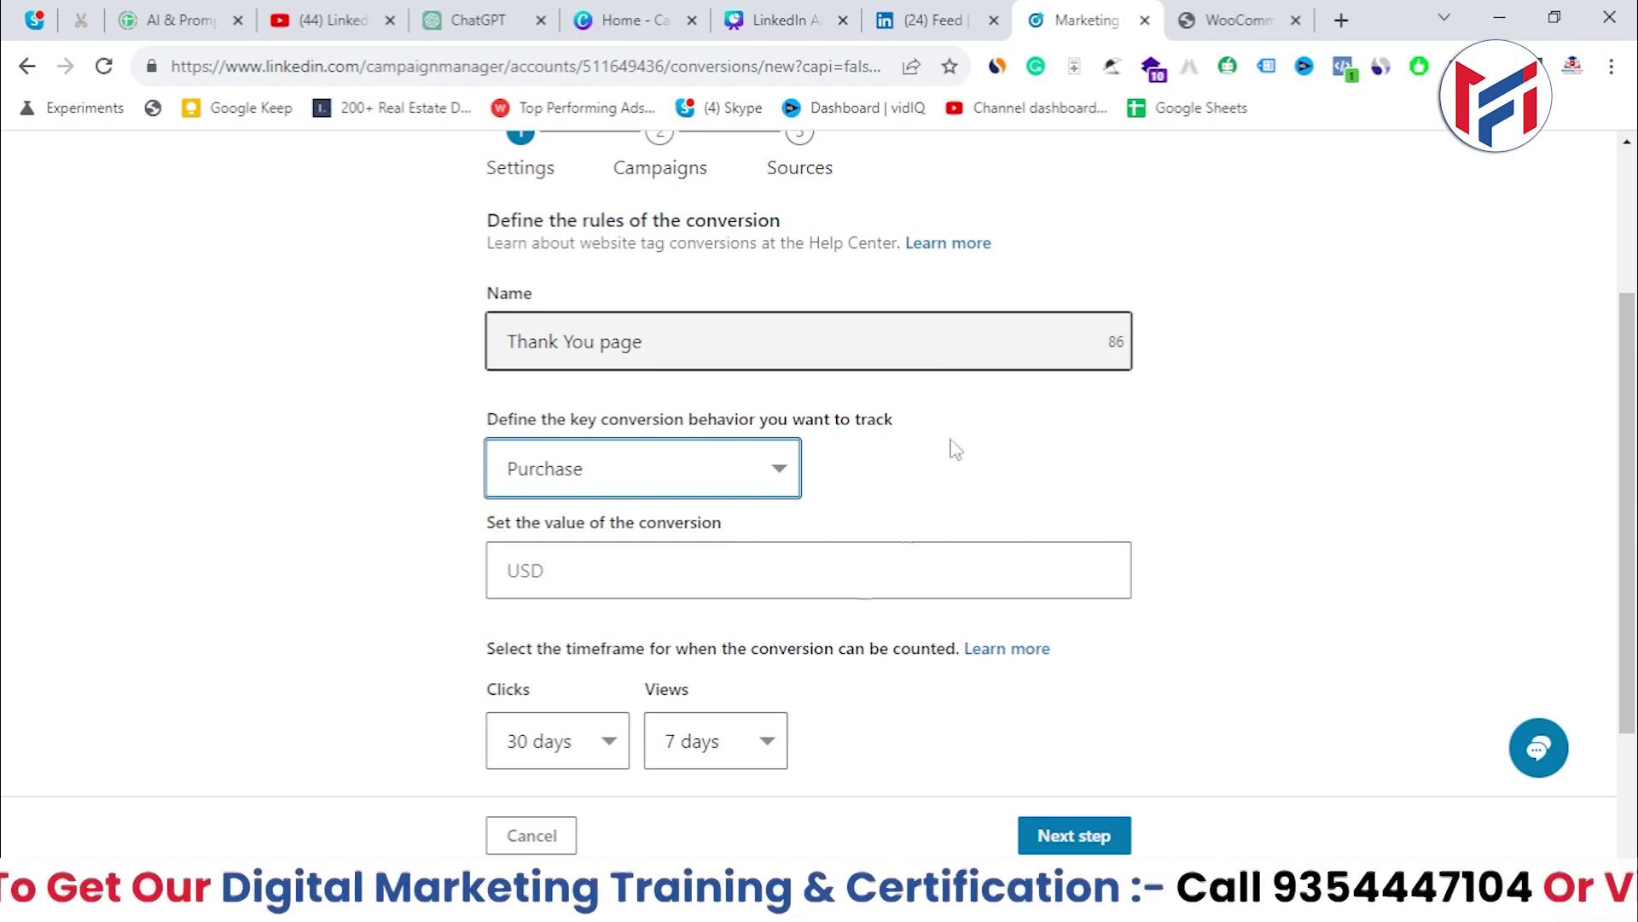
drag(477, 544, 715, 592)
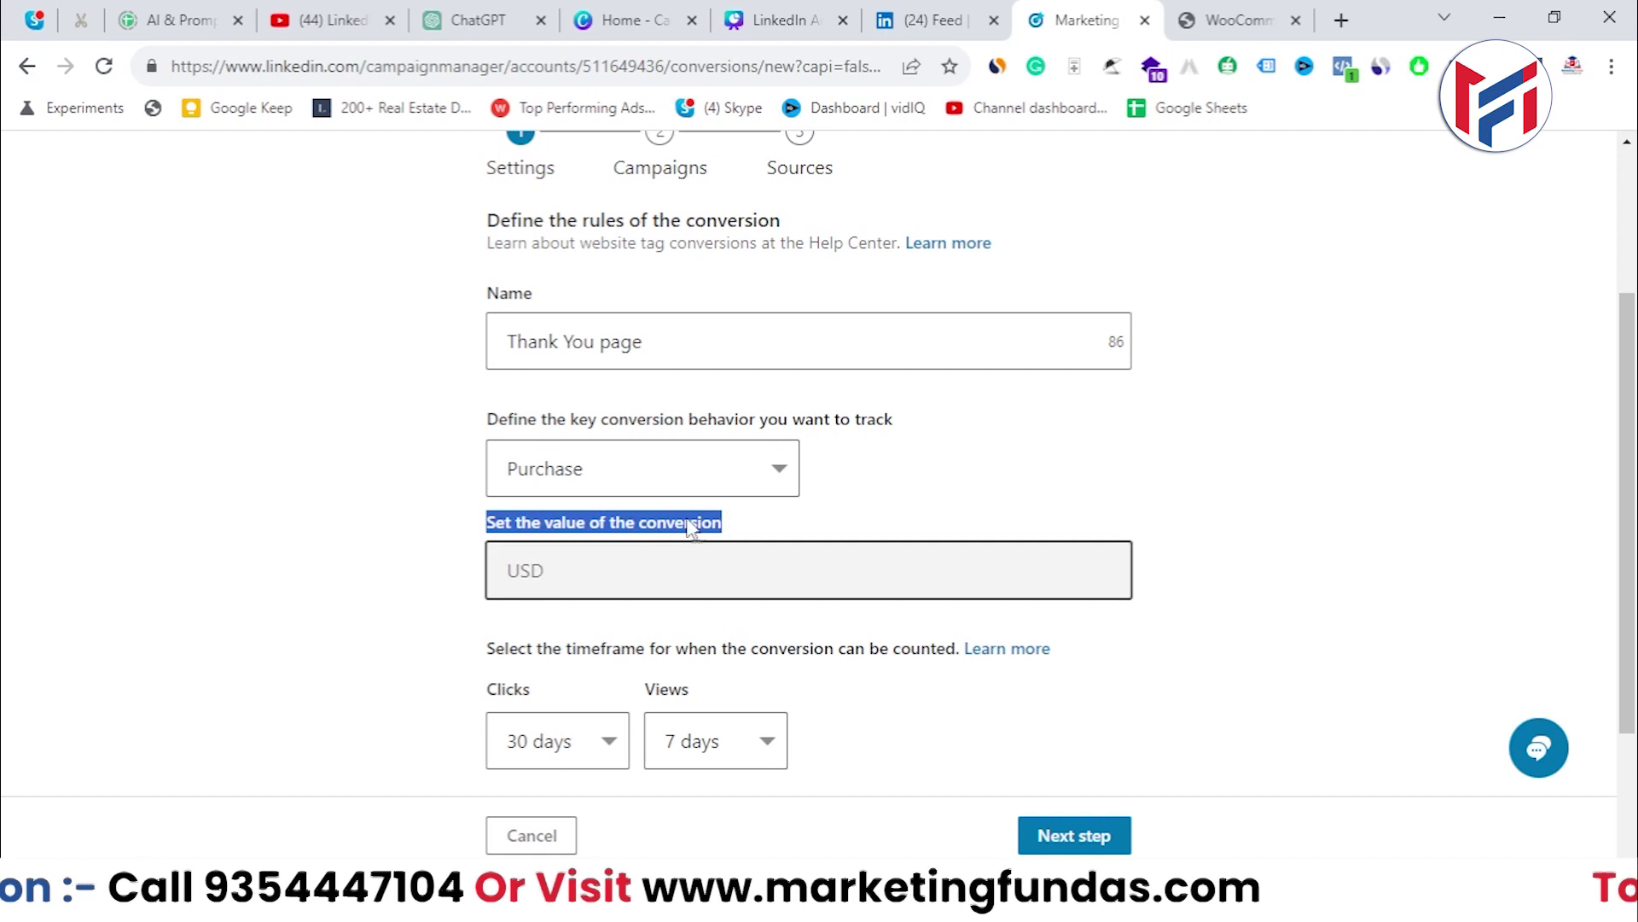
click(751, 560)
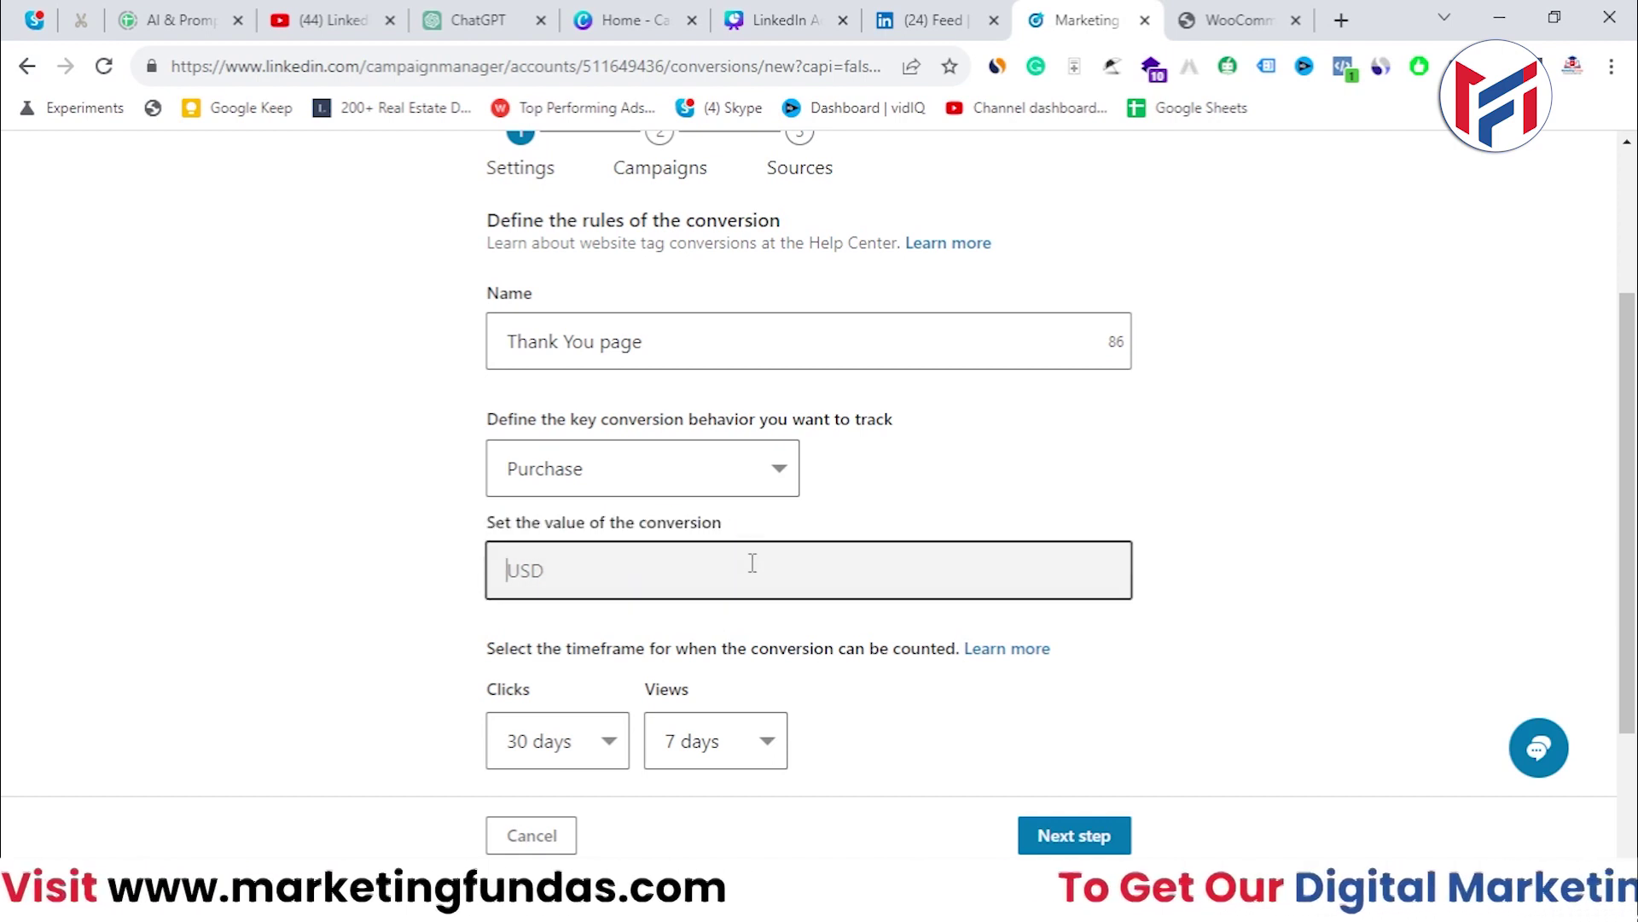
text(**)
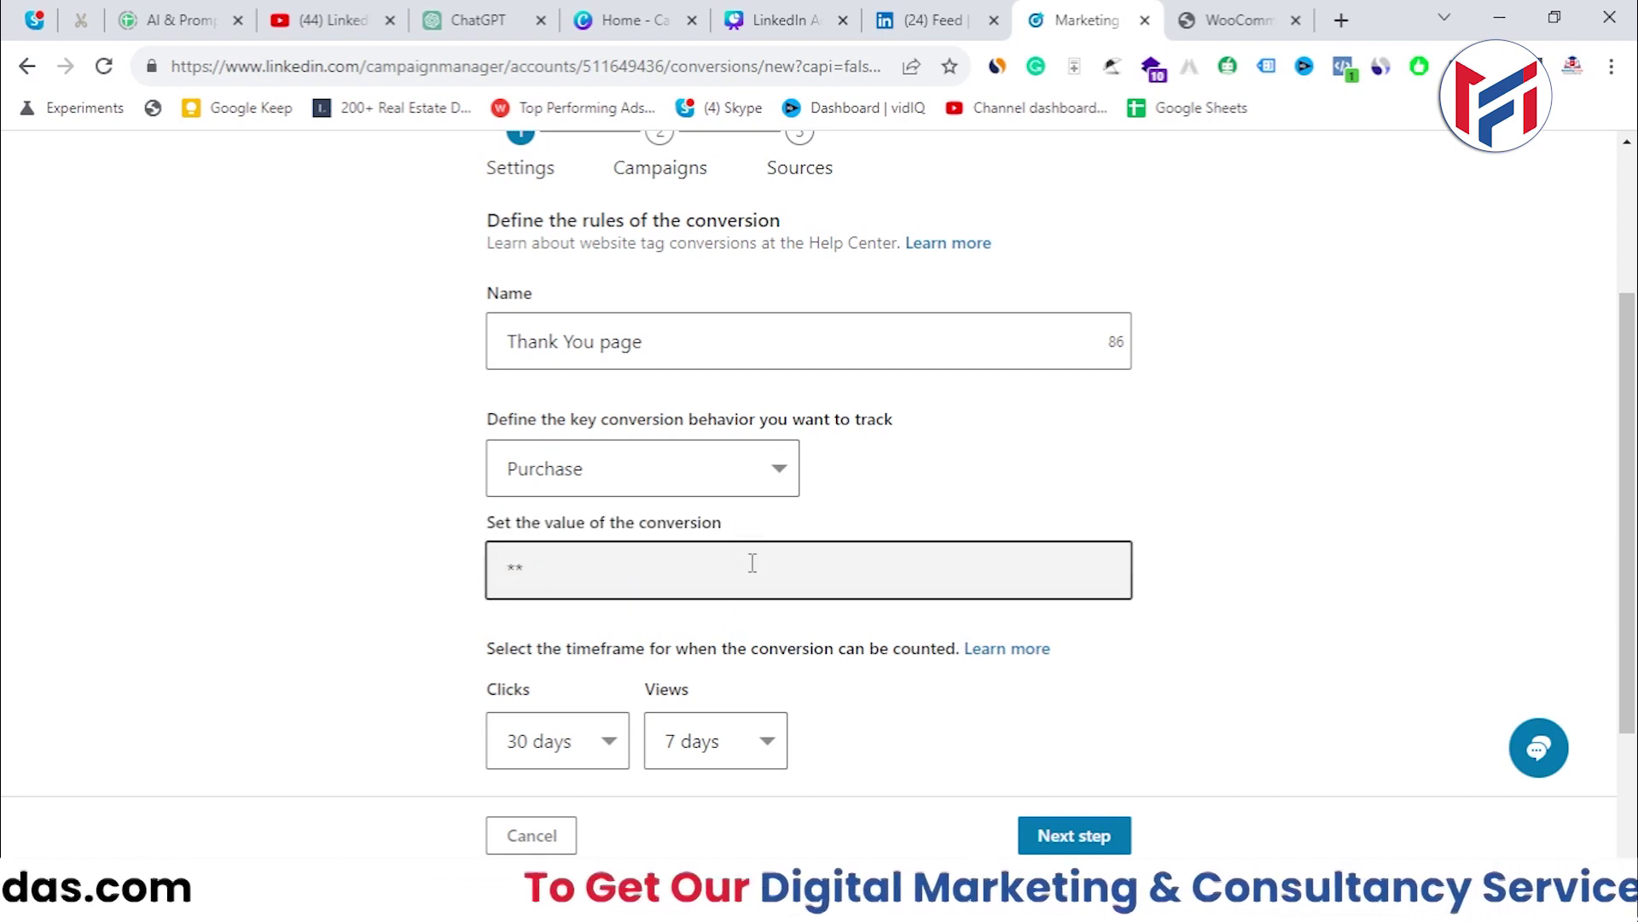
- Switch to the offerbazaar.store site, visit the shop front, decline its notification request and look at the product prices
click(1237, 19)
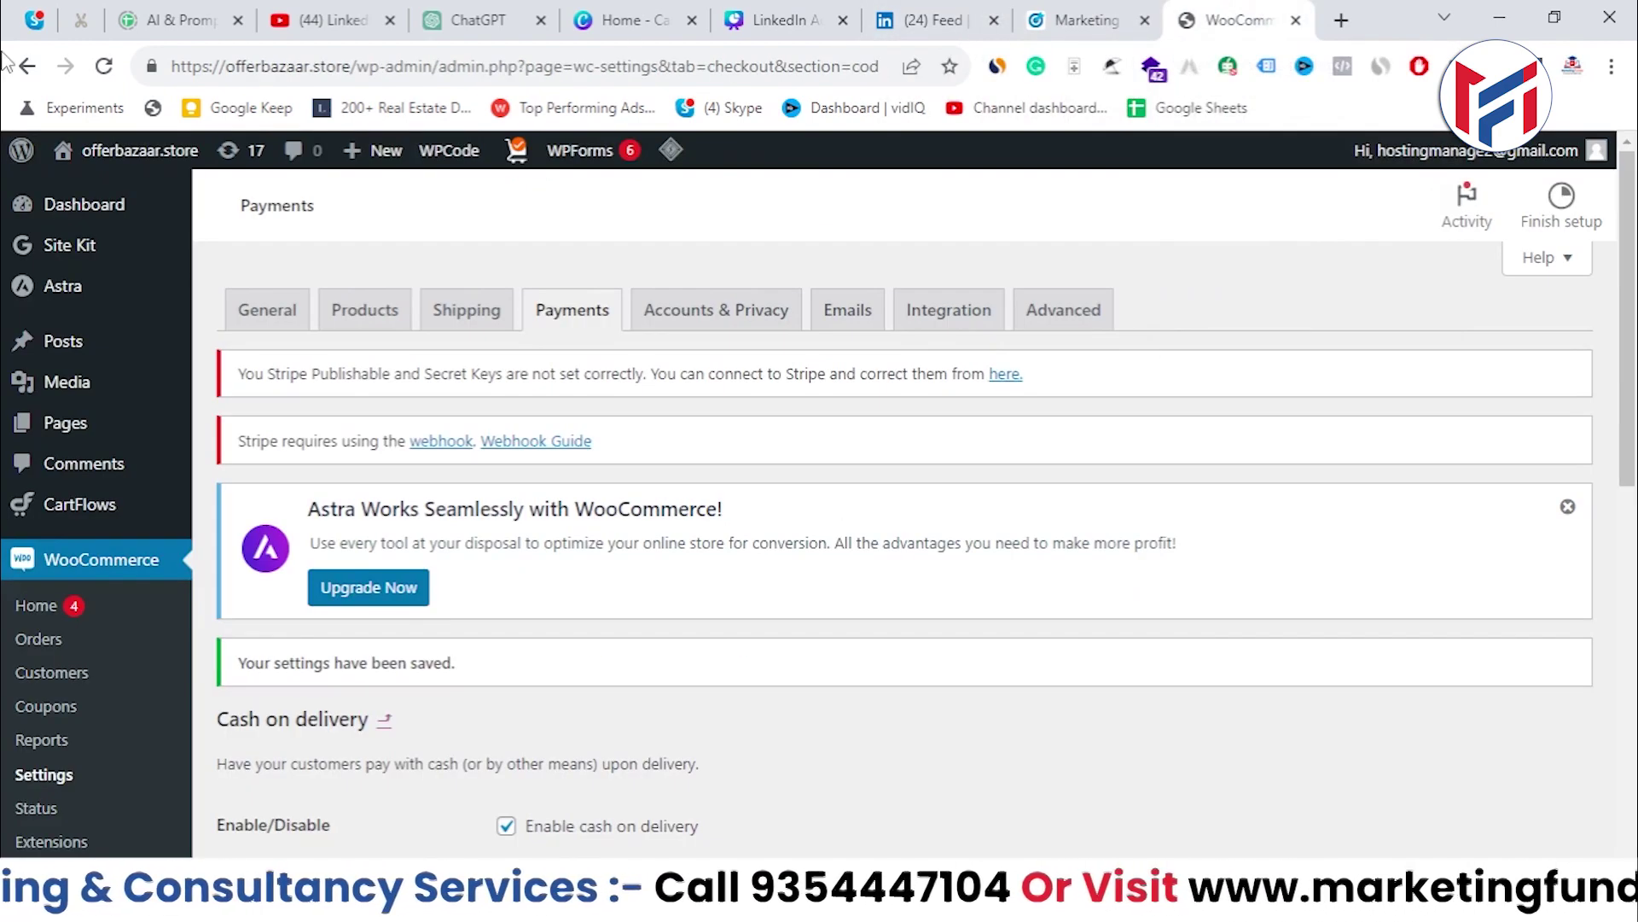
mouse_move(130, 171)
click(90, 191)
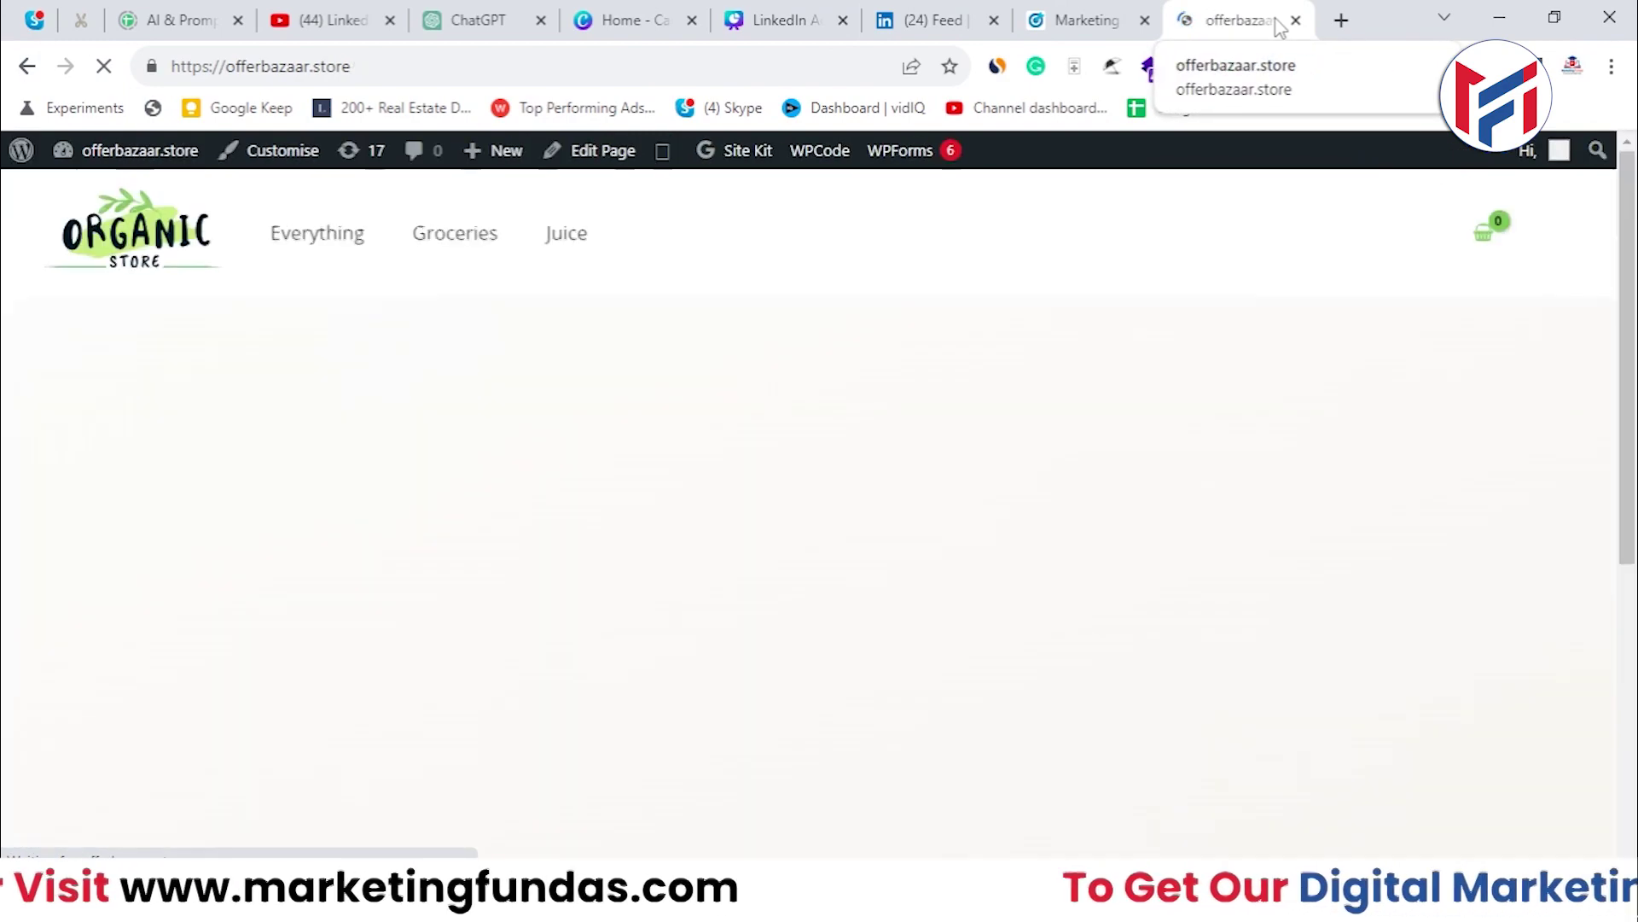
scroll(840, 297, down, 12)
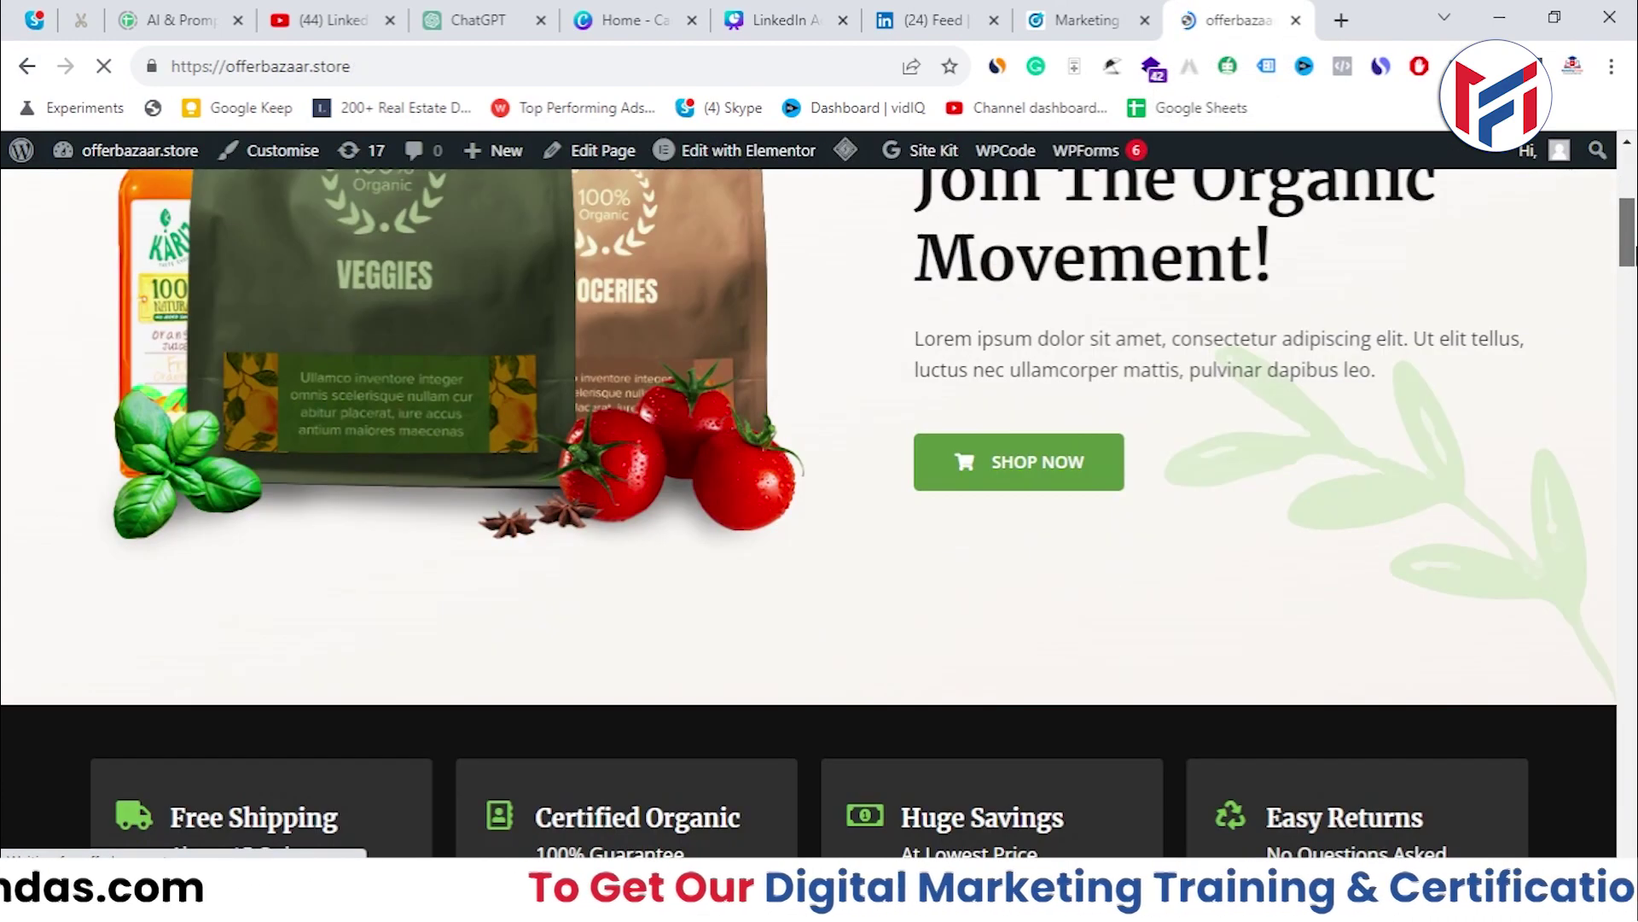
scroll(759, 266, down, 6)
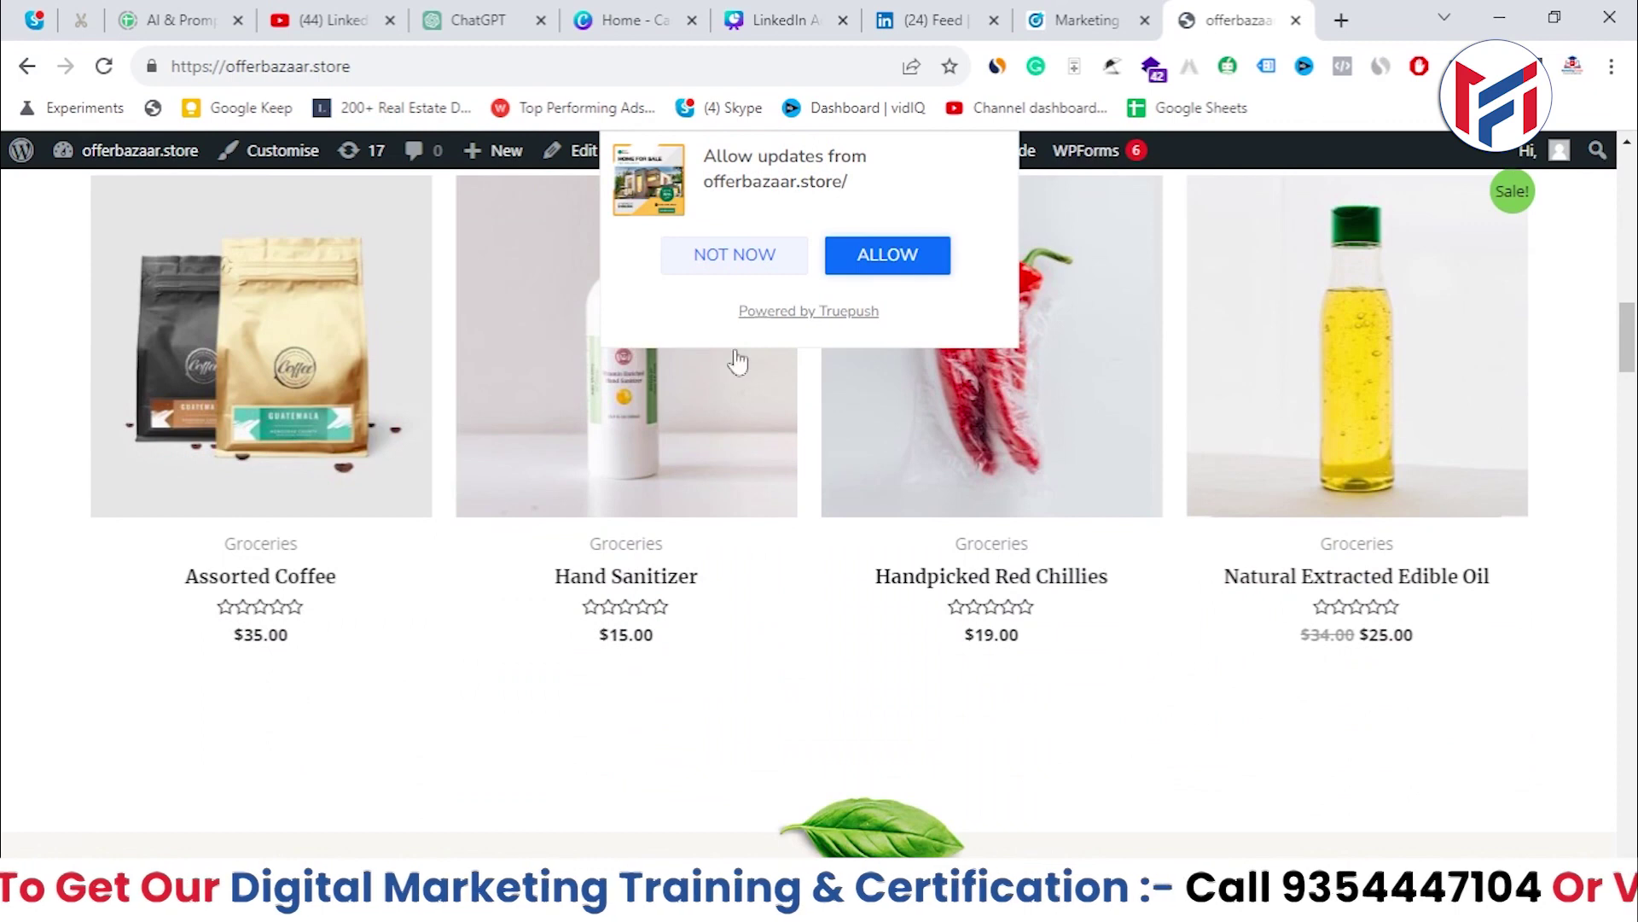
click(760, 267)
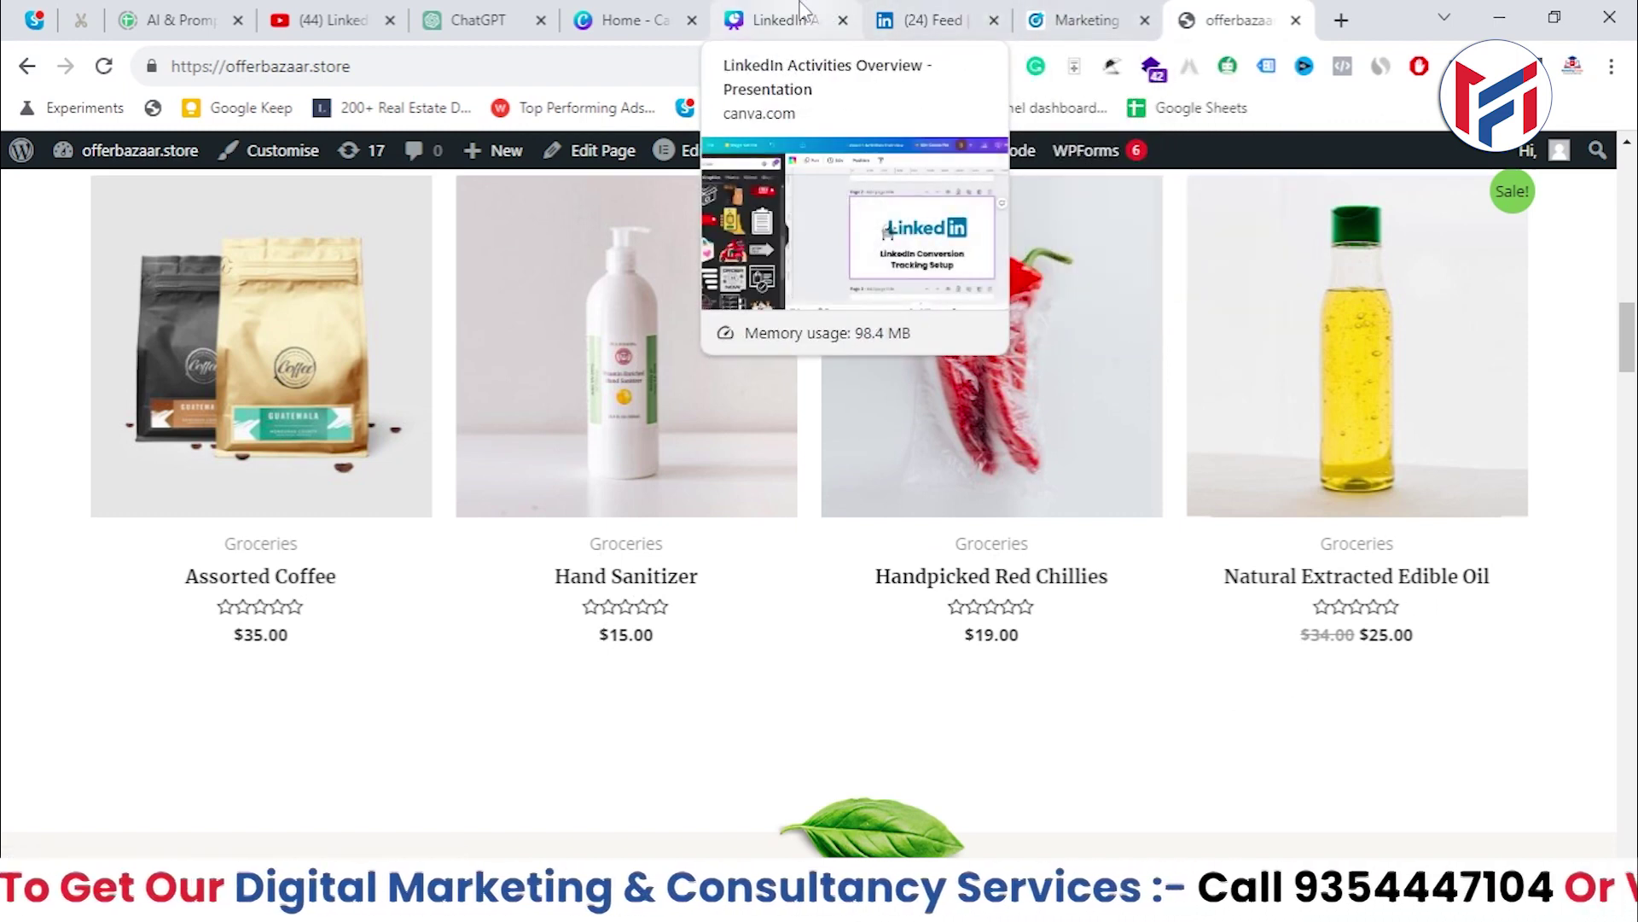
- Return to the conversion form in Campaign Manager and set the value of the conversion to $1.00
click(1079, 20)
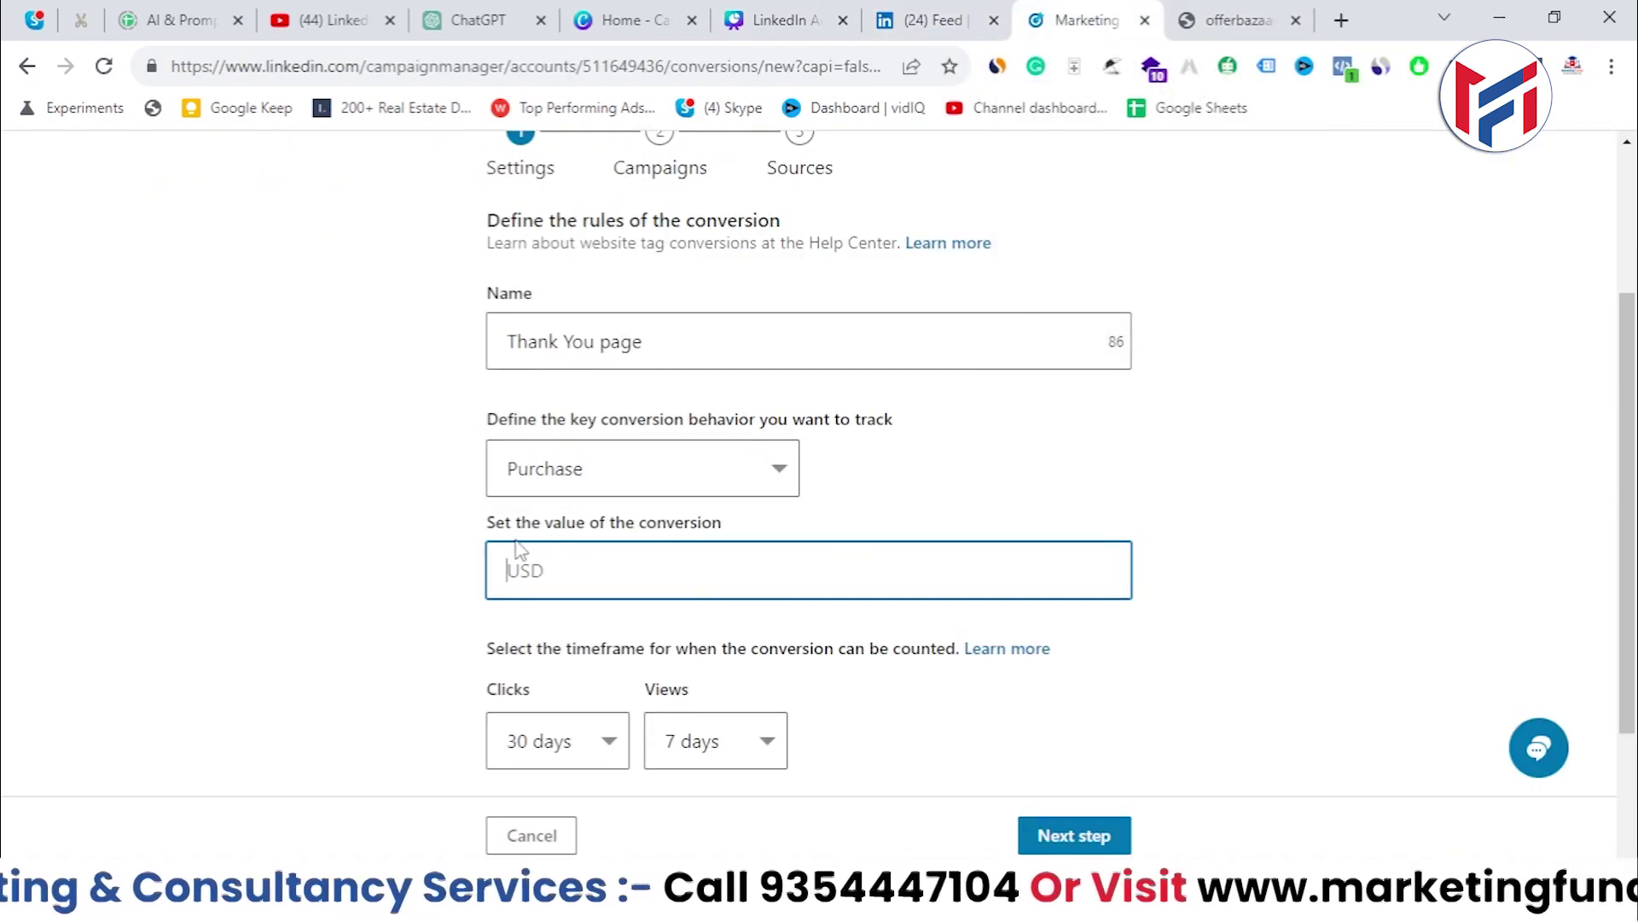
text(1)
click(398, 591)
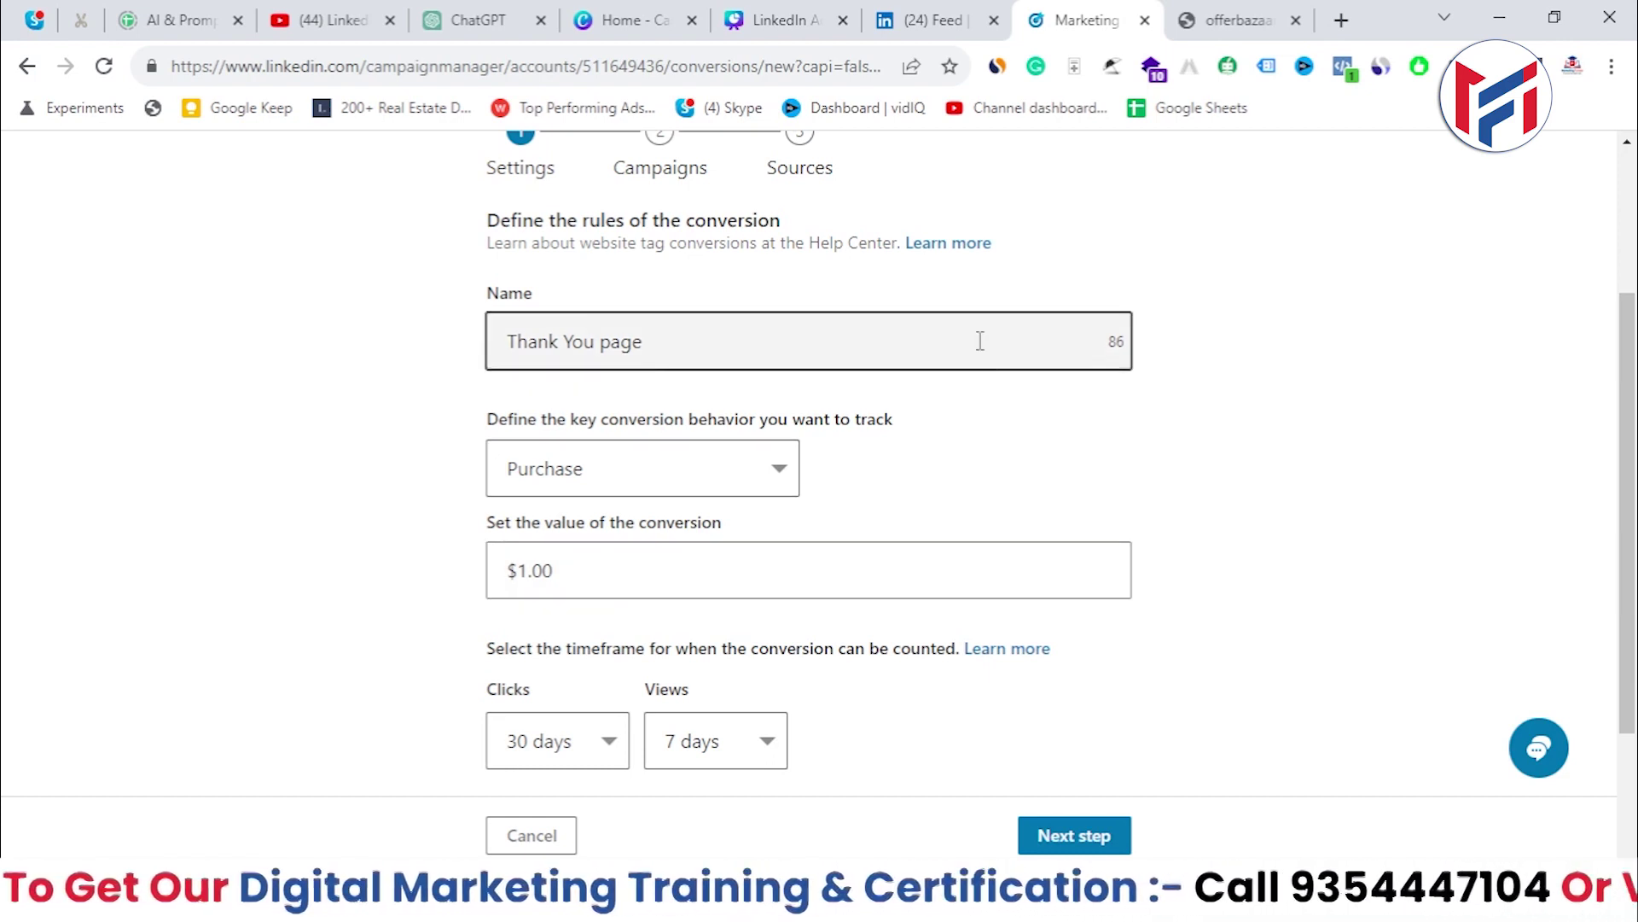
- Look over the shop's product listing and home page again and return to the conversion form
click(1197, 12)
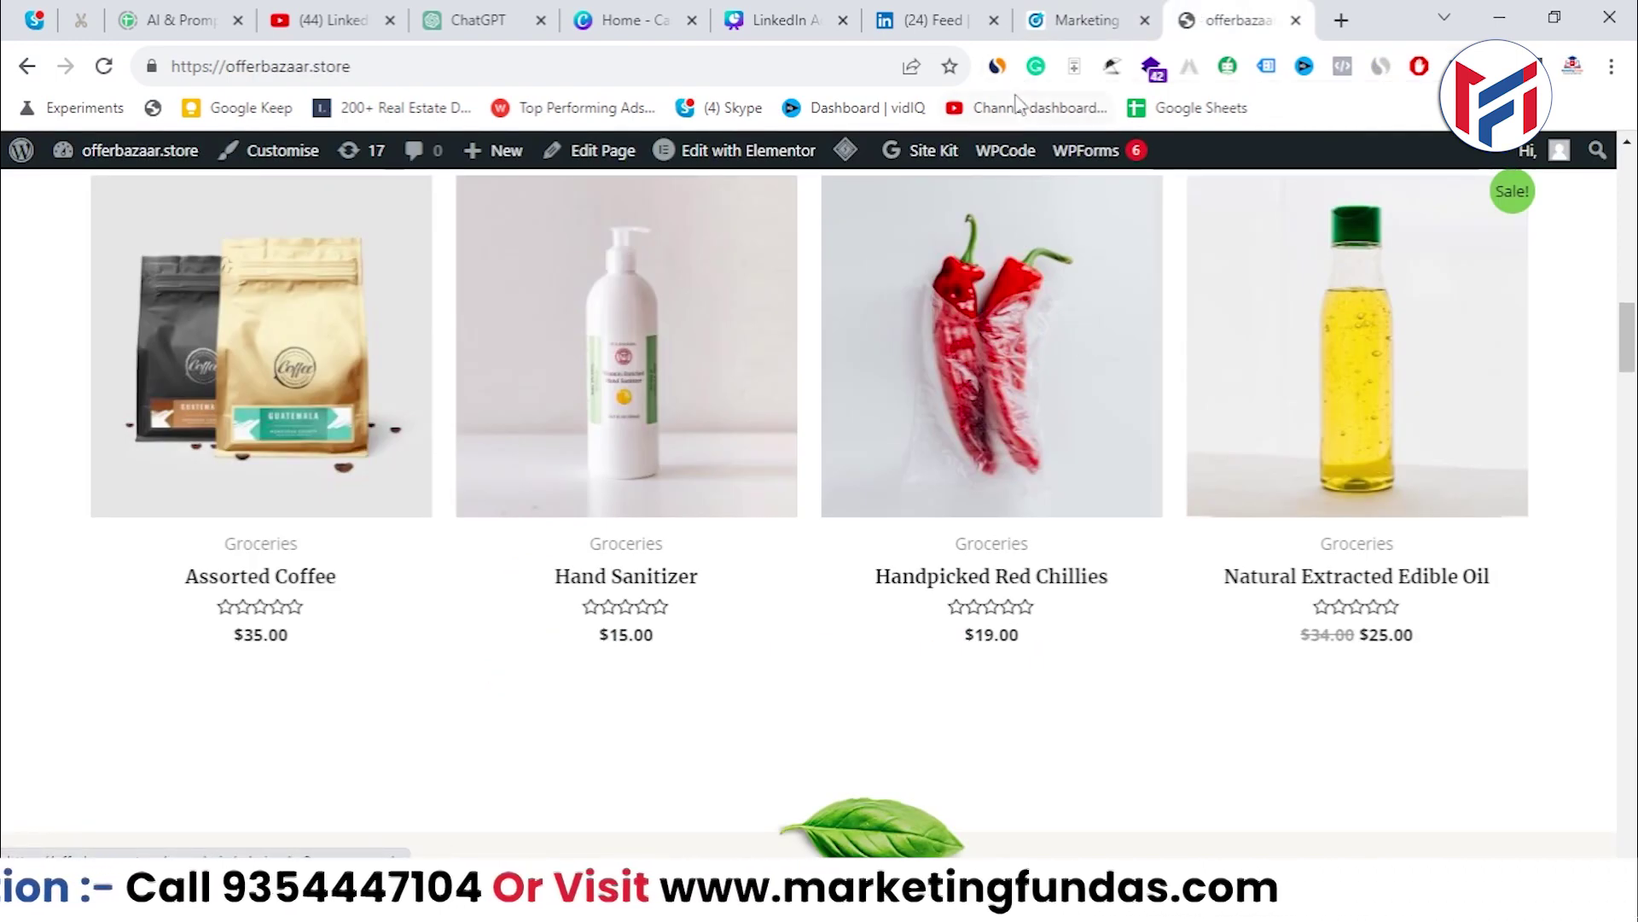
scroll(747, 393, up, 15)
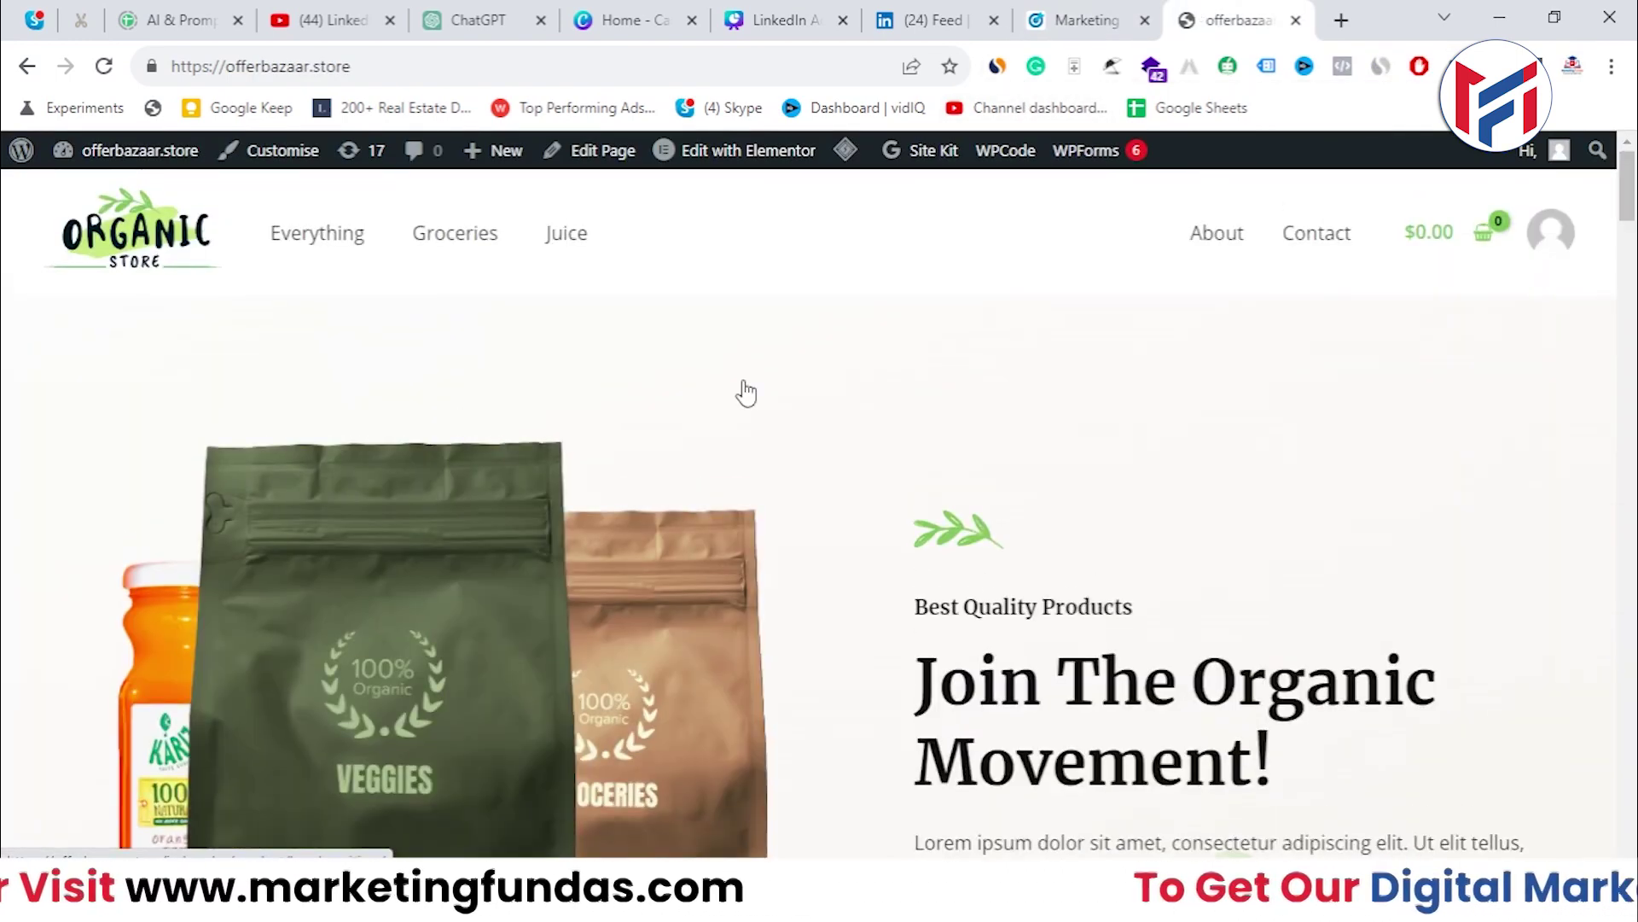
click(1092, 28)
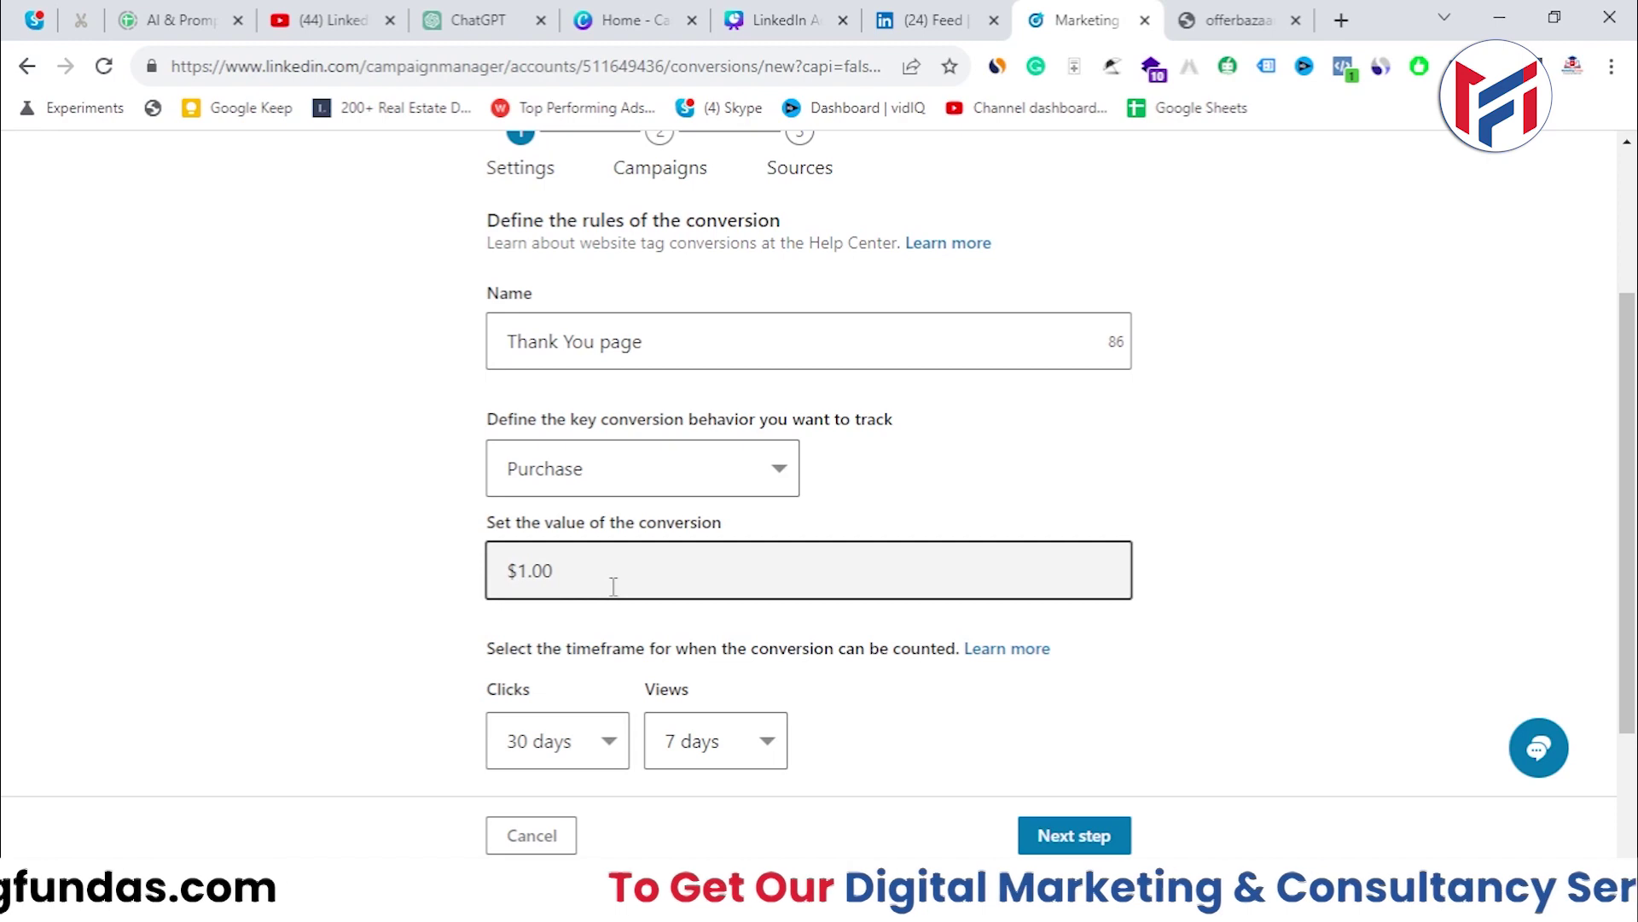
- Set the conversion counting timeframe to 30 days for clicks and 7 days for views
scroll(477, 563, down, 2)
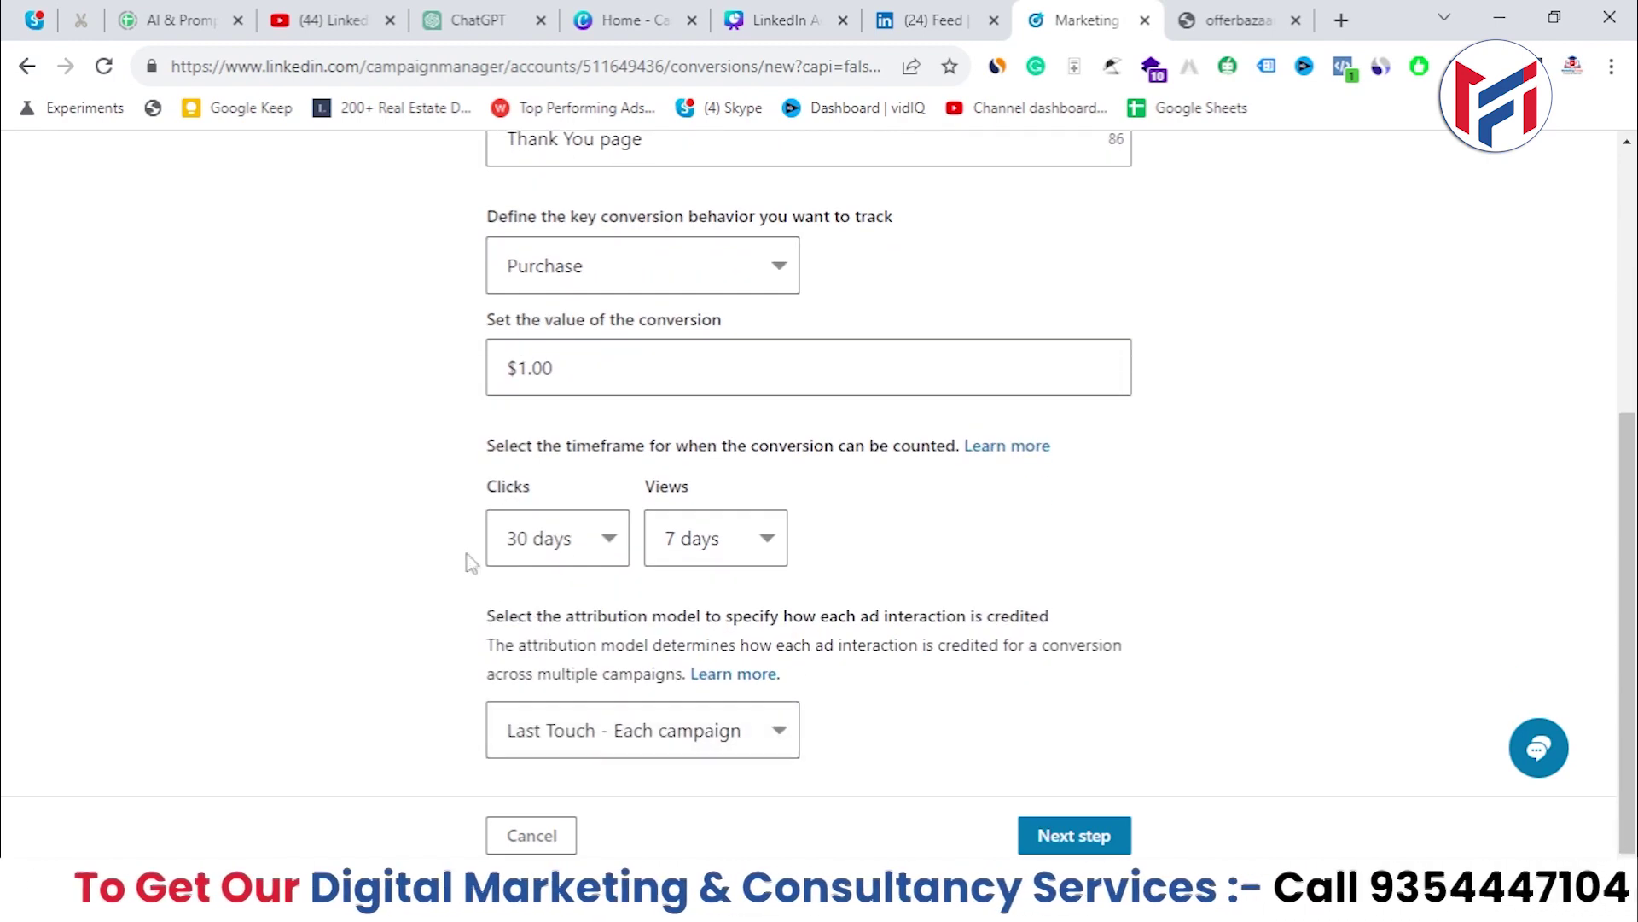
drag(1054, 445, 727, 451)
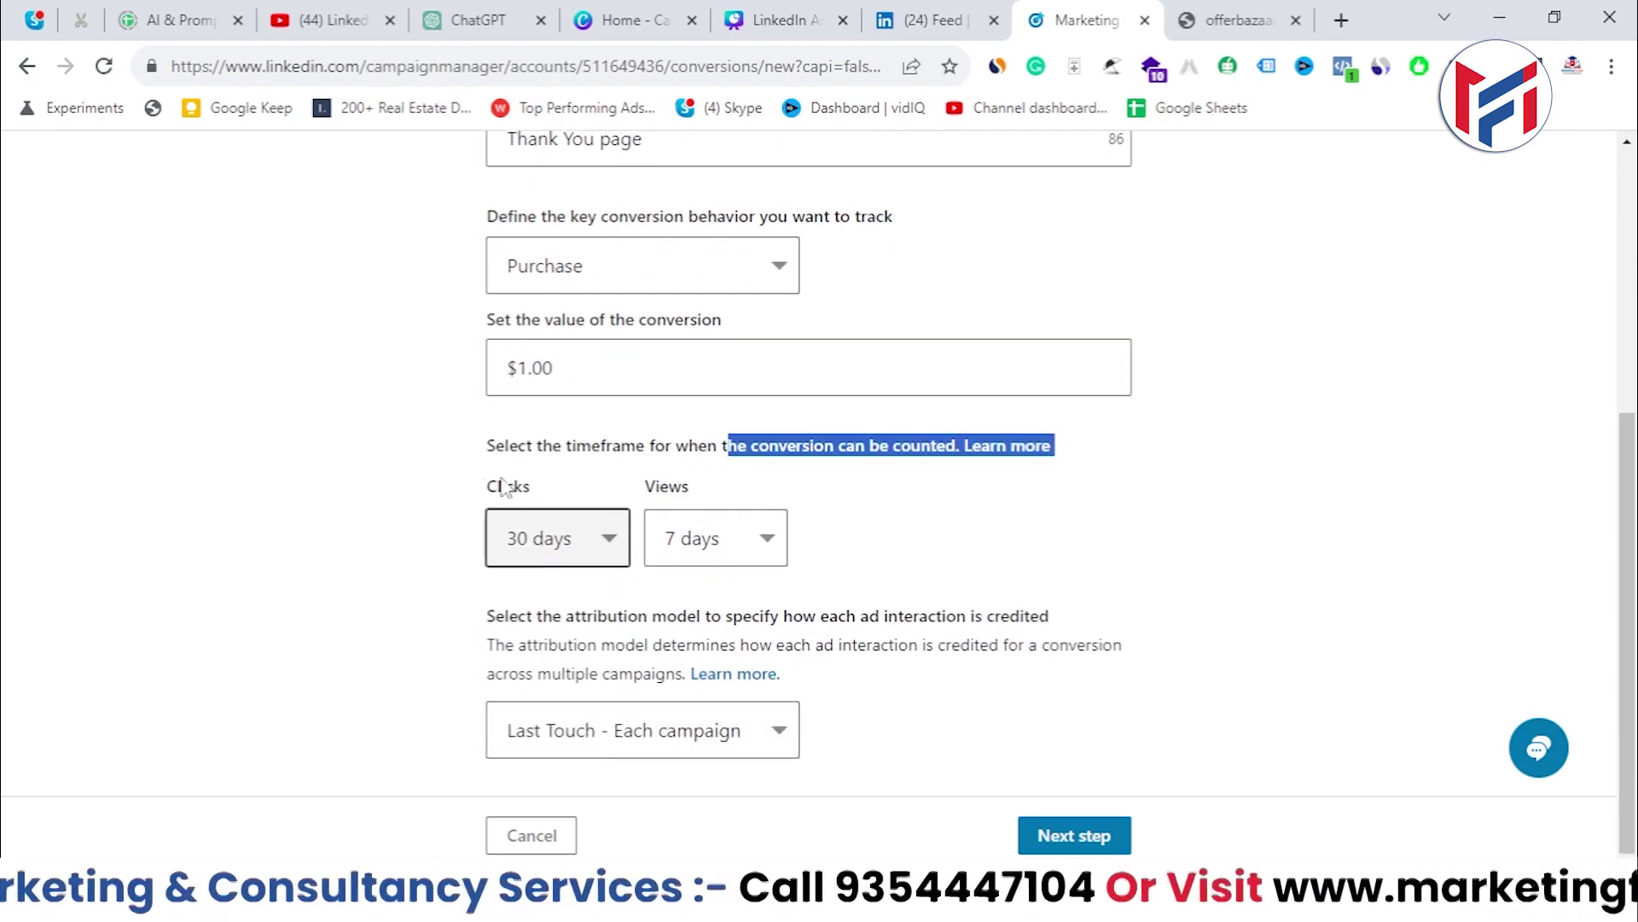
click(328, 595)
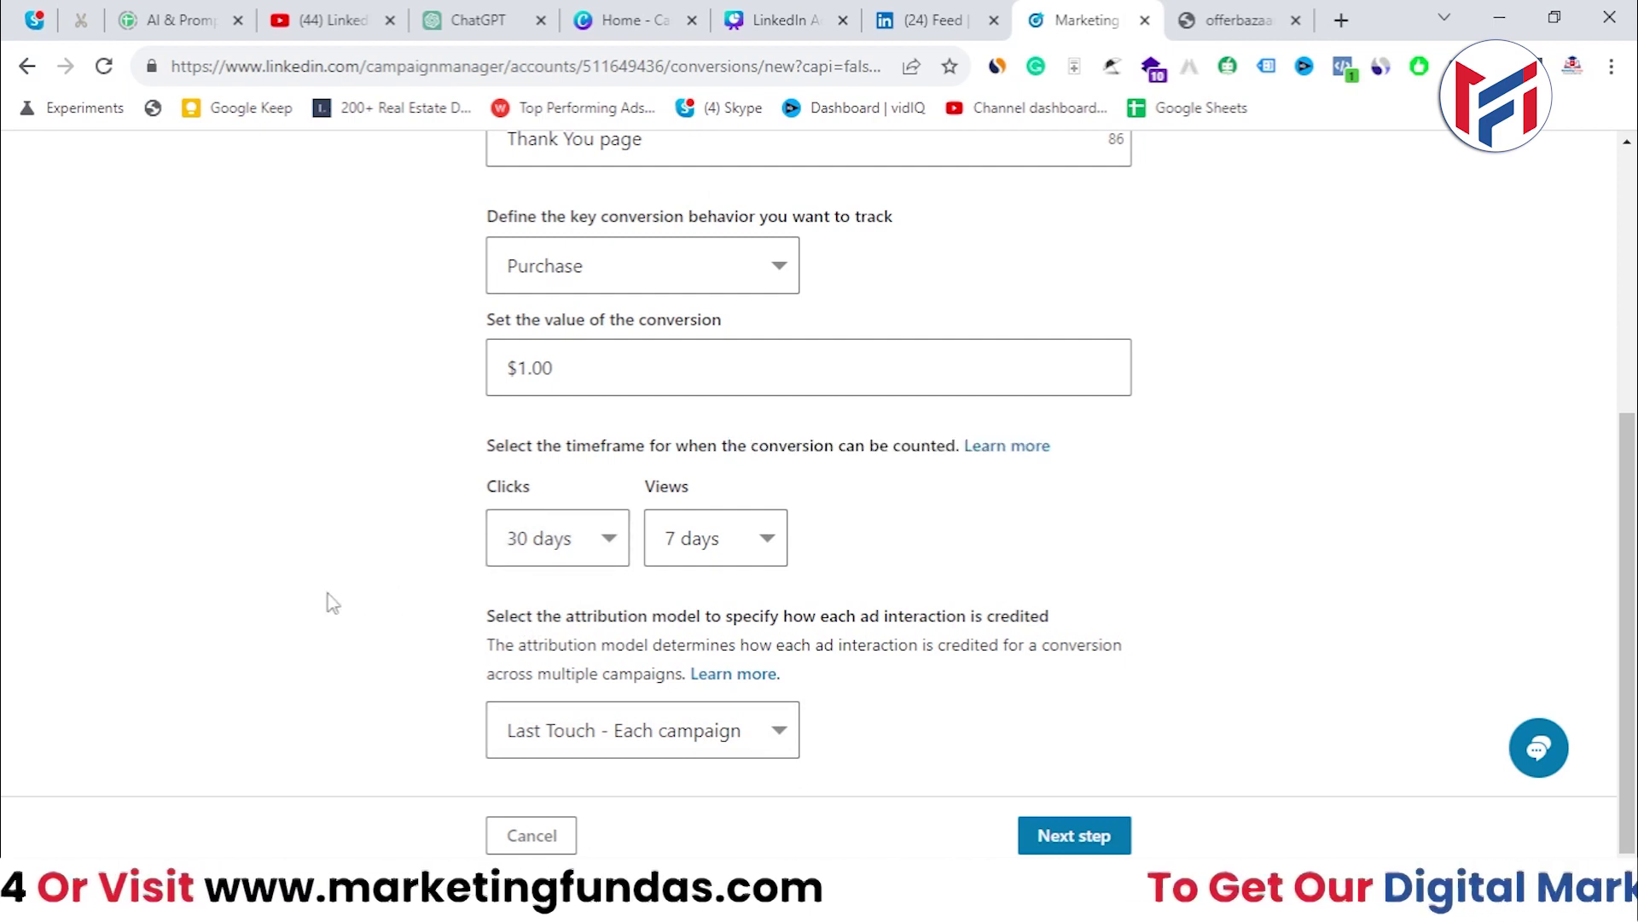
click(601, 543)
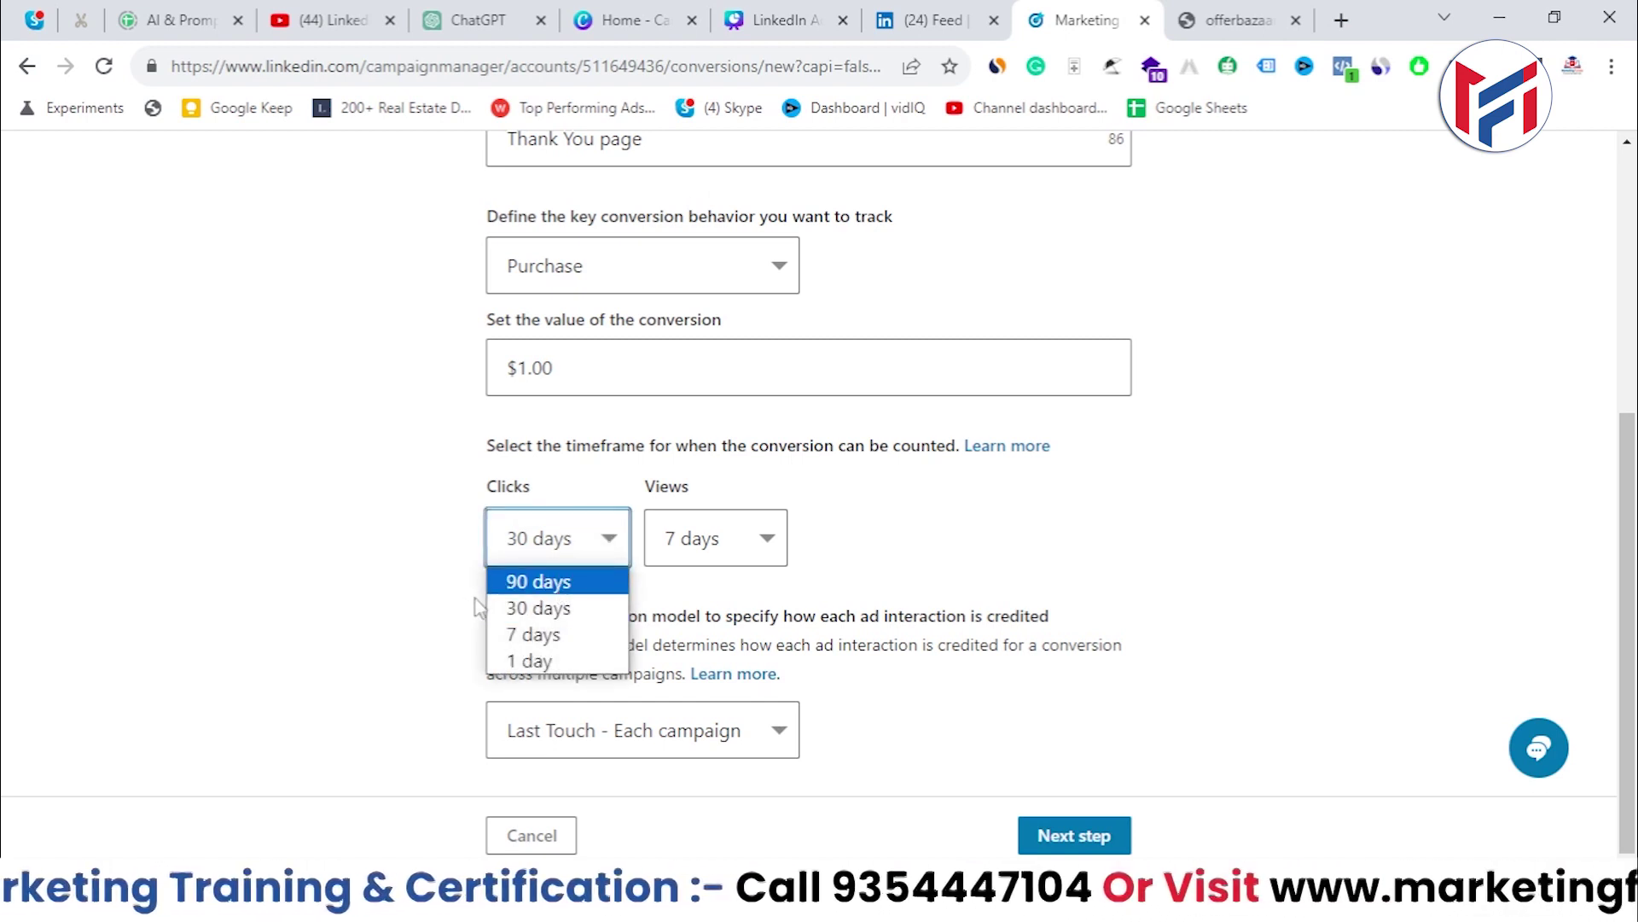
click(517, 607)
click(758, 539)
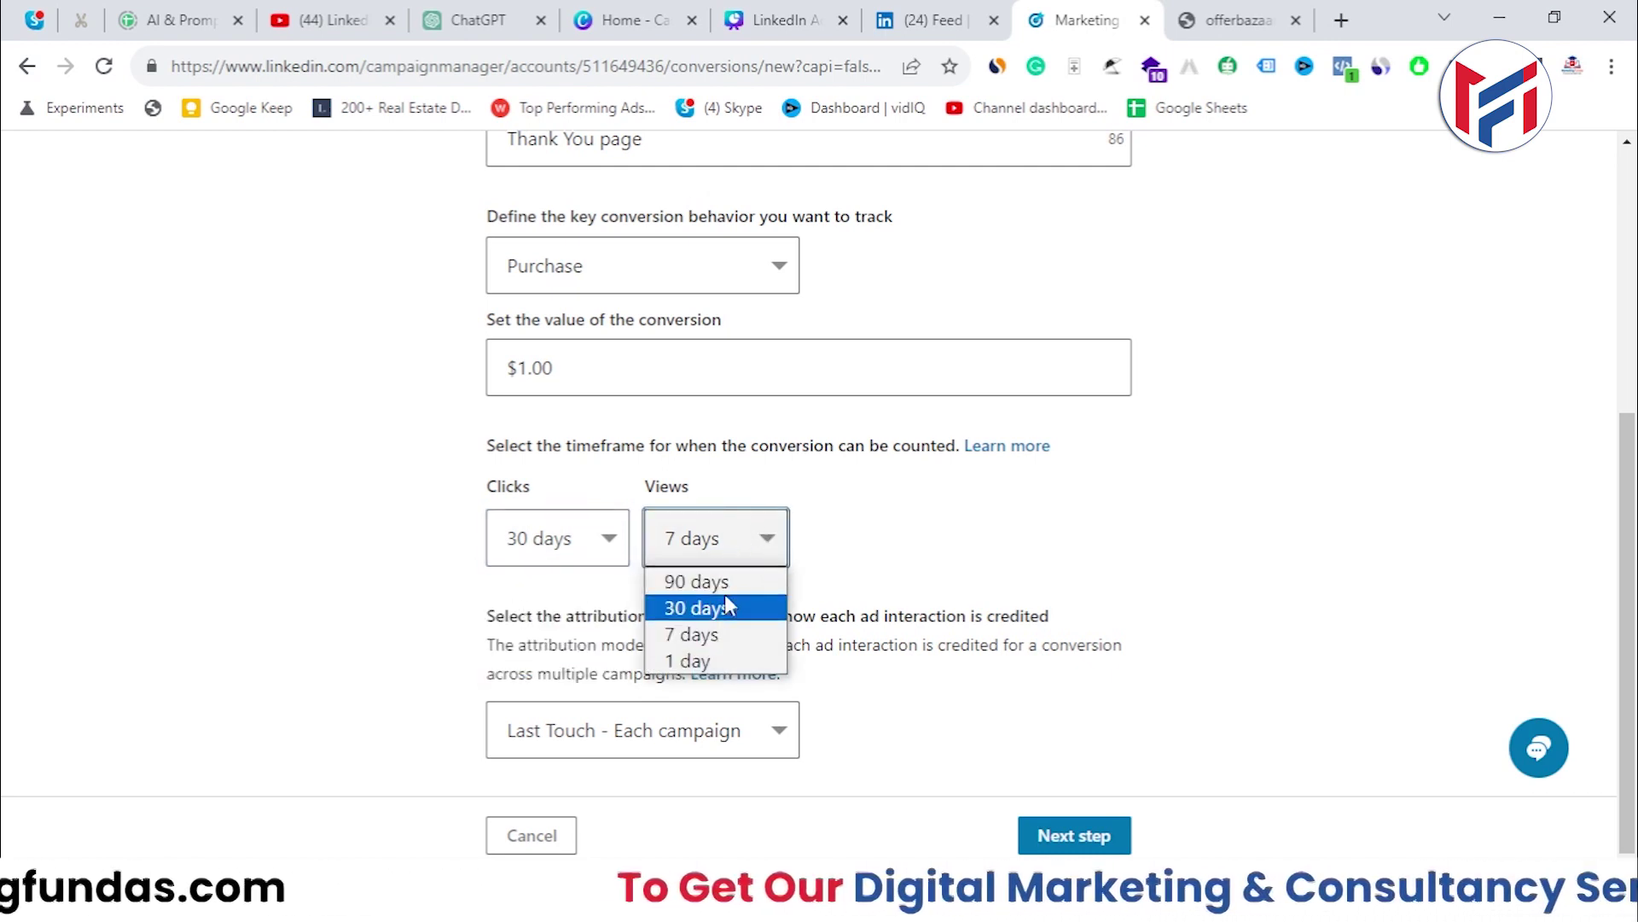
click(698, 636)
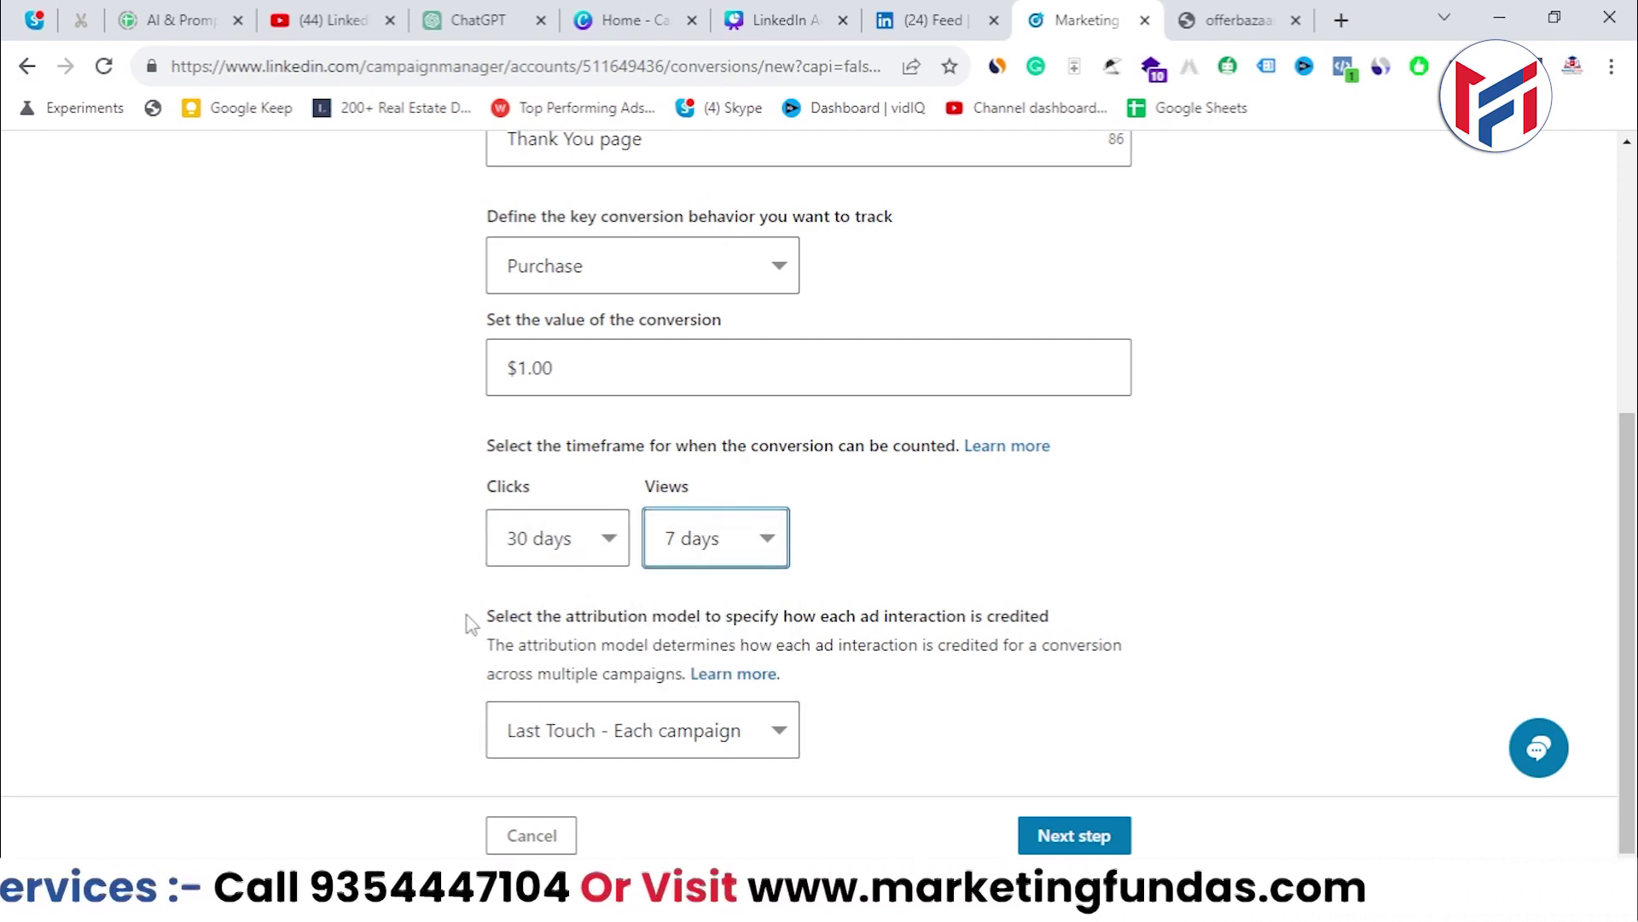
- Compare the attribution model options and choose Last Touch - Each campaign
drag(470, 624, 642, 618)
click(629, 746)
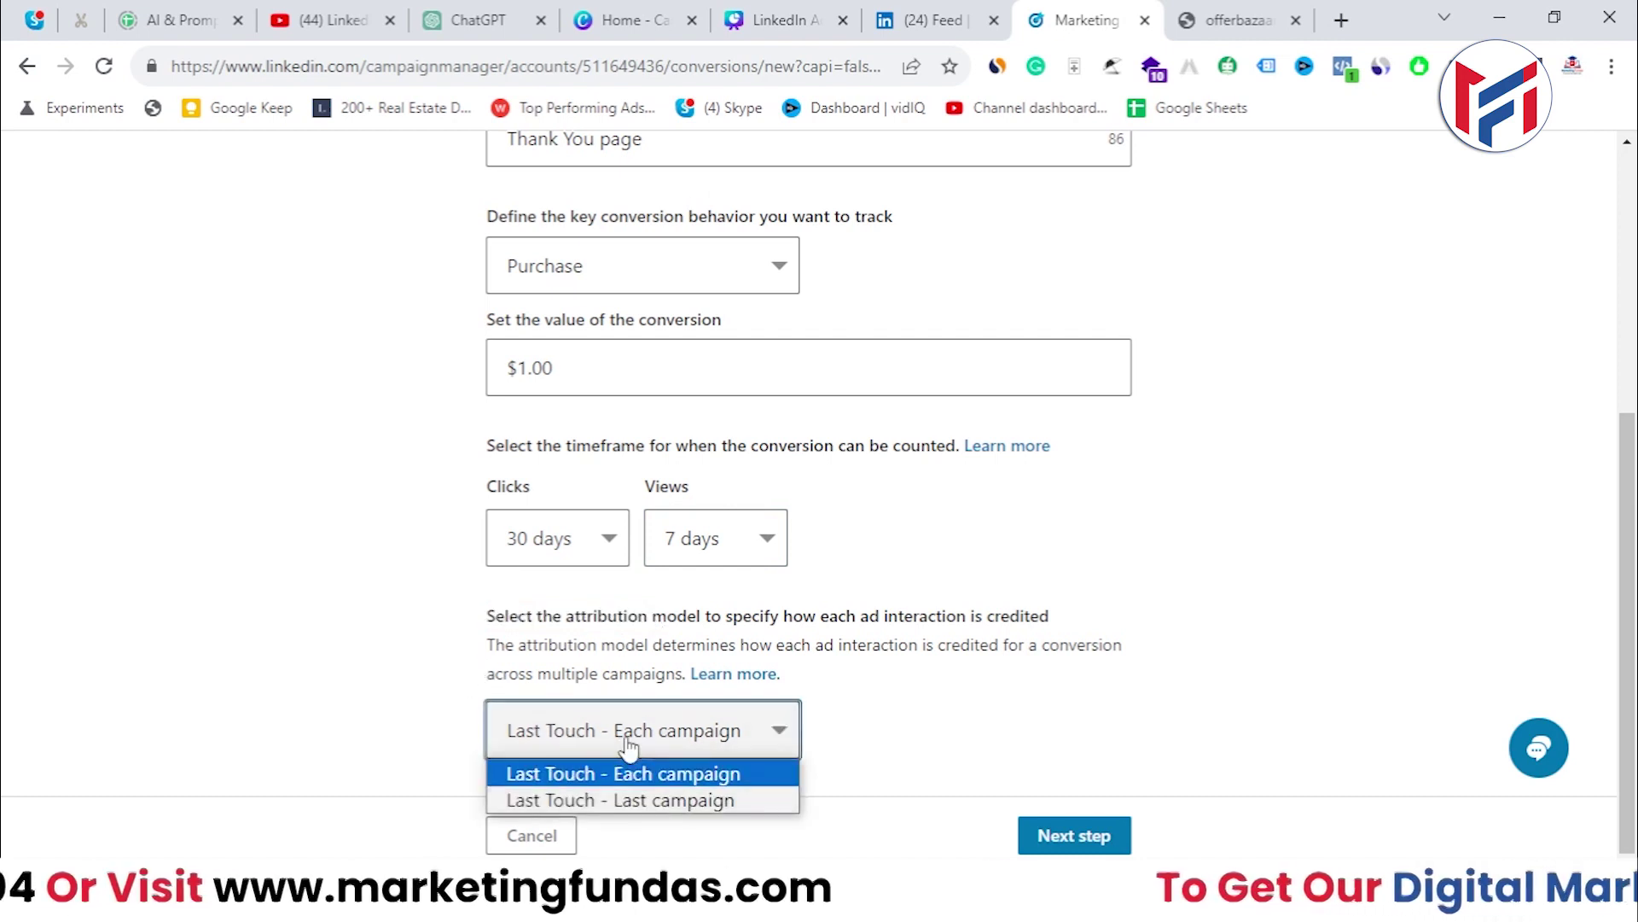
click(824, 759)
click(751, 729)
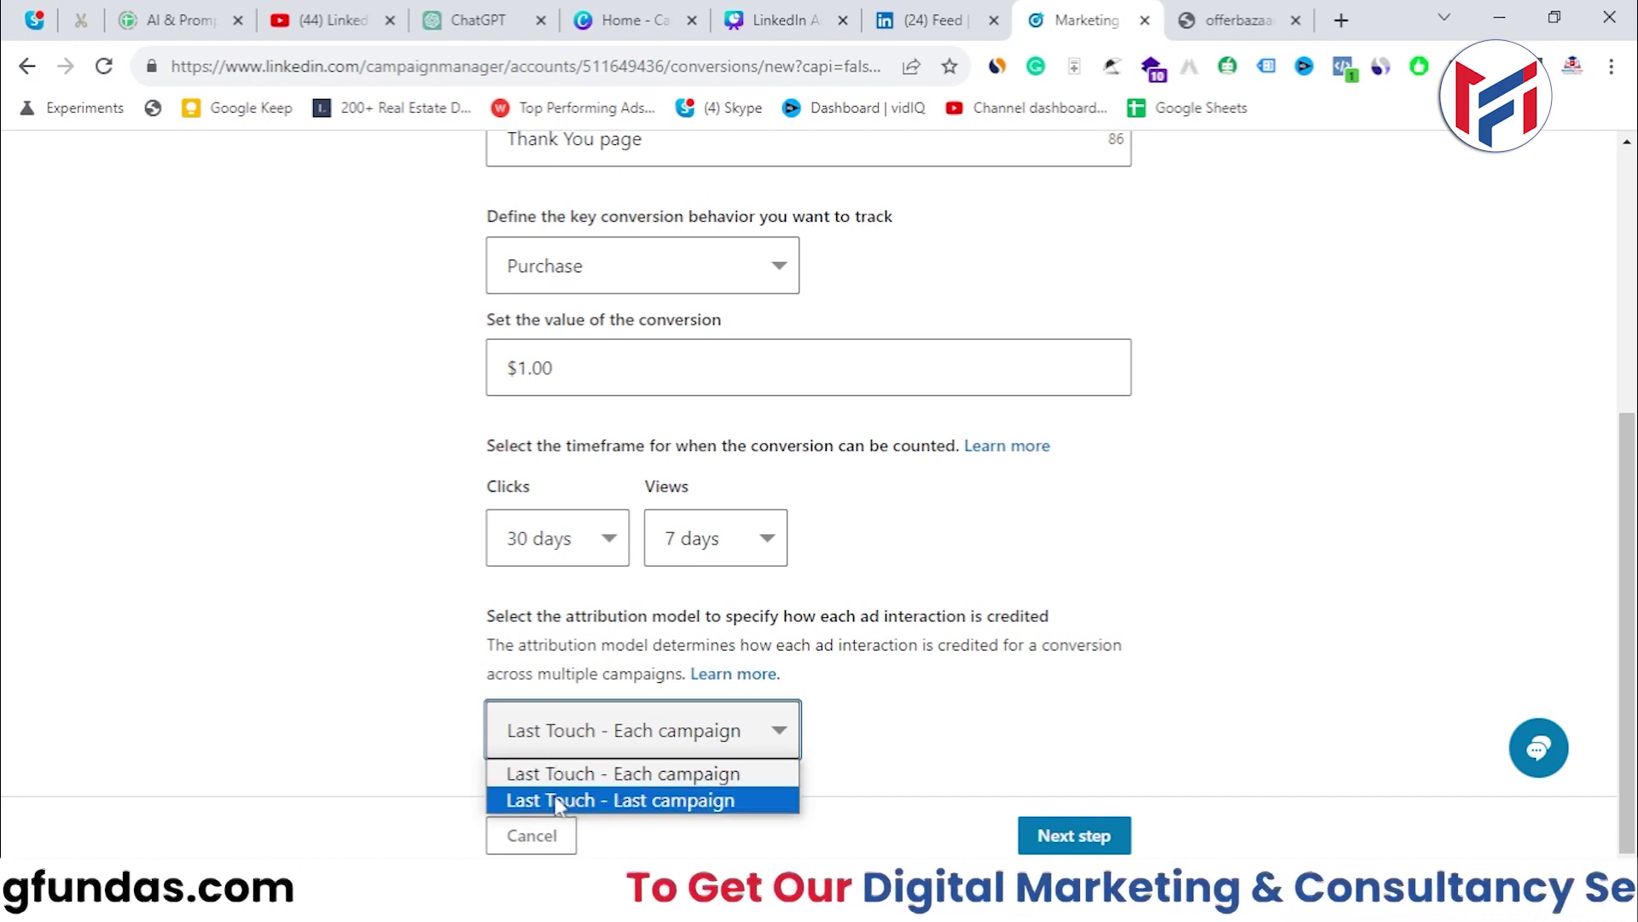
click(652, 771)
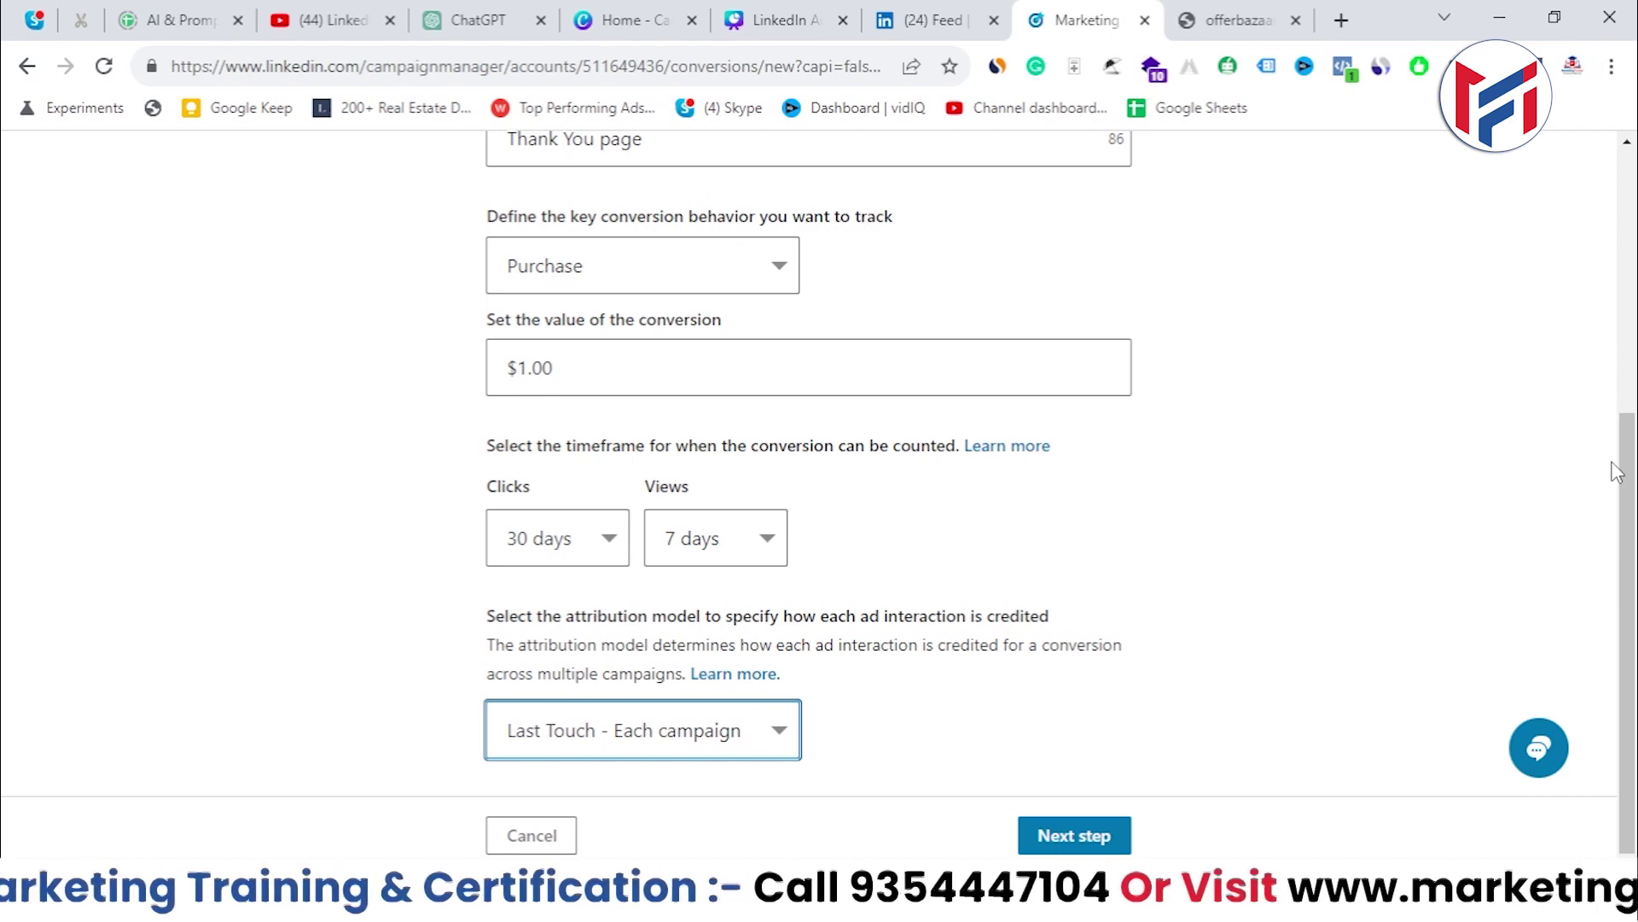
- Review the conversion settings and continue to the Campaigns stage
scroll(1203, 508, up, 4)
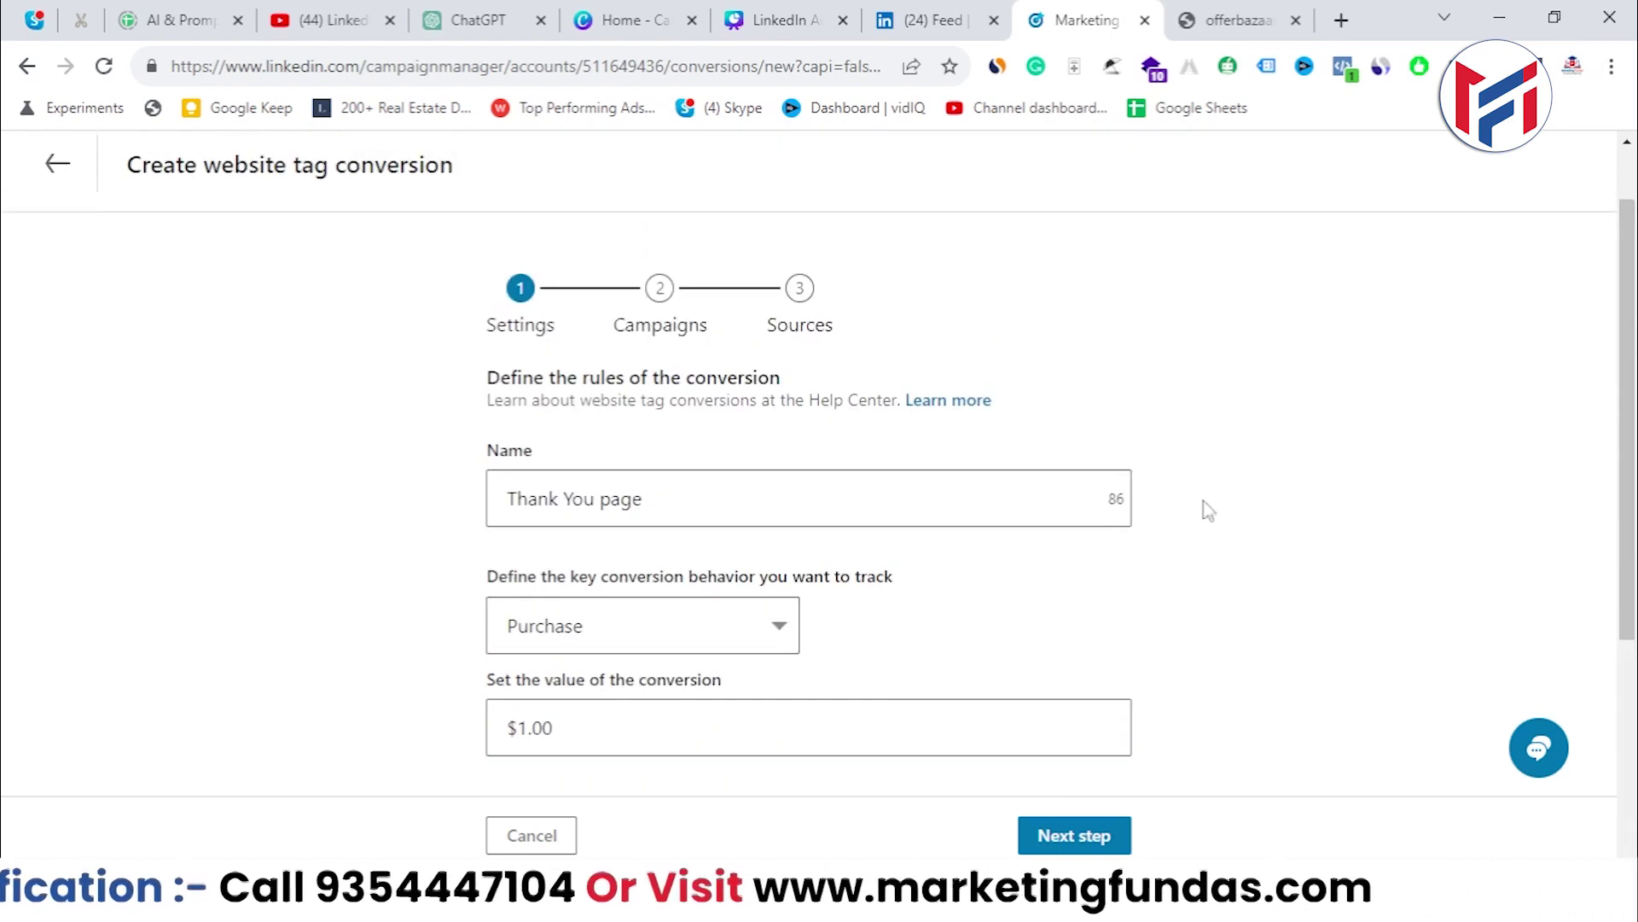
scroll(1087, 497, down, 4)
click(1075, 838)
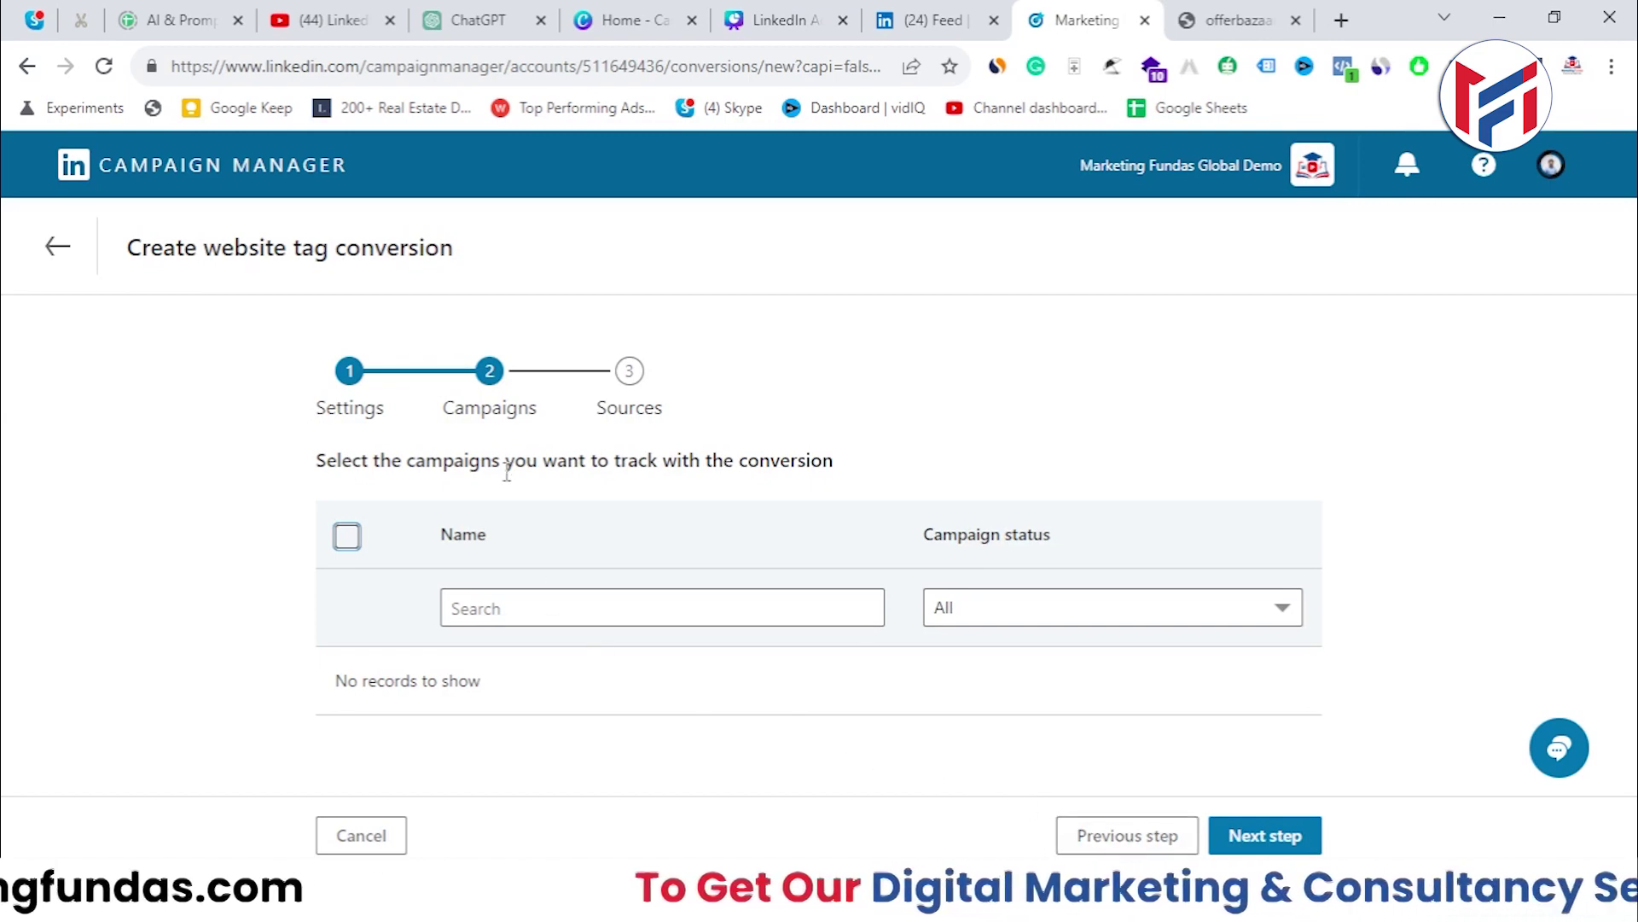
drag(315, 465, 845, 498)
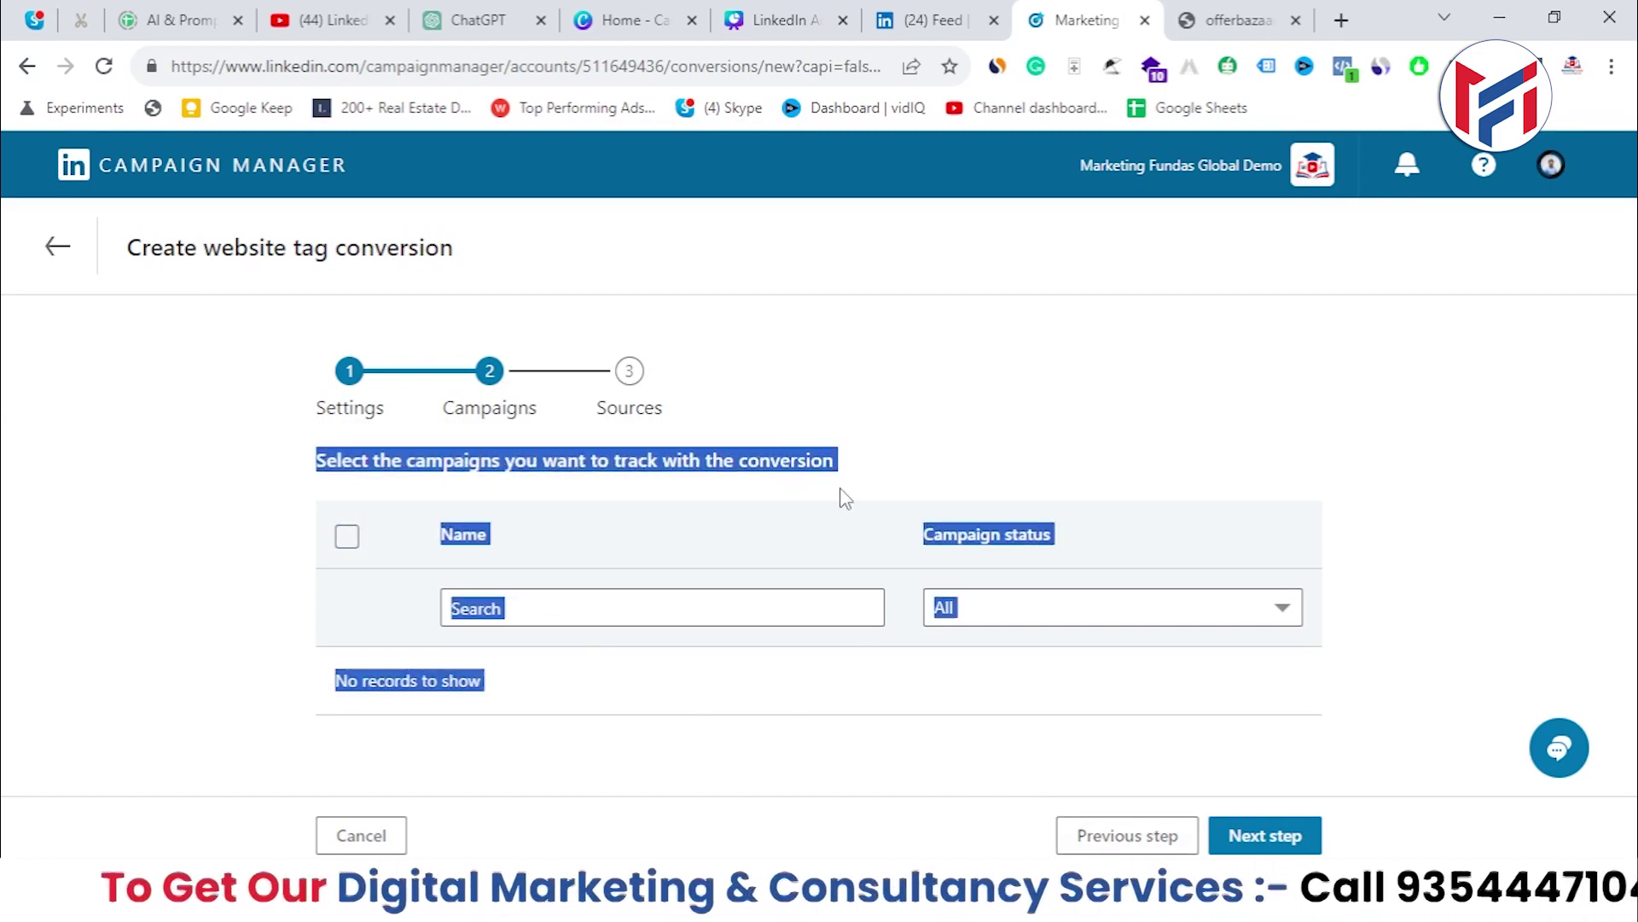
click(363, 465)
drag(321, 456, 341, 461)
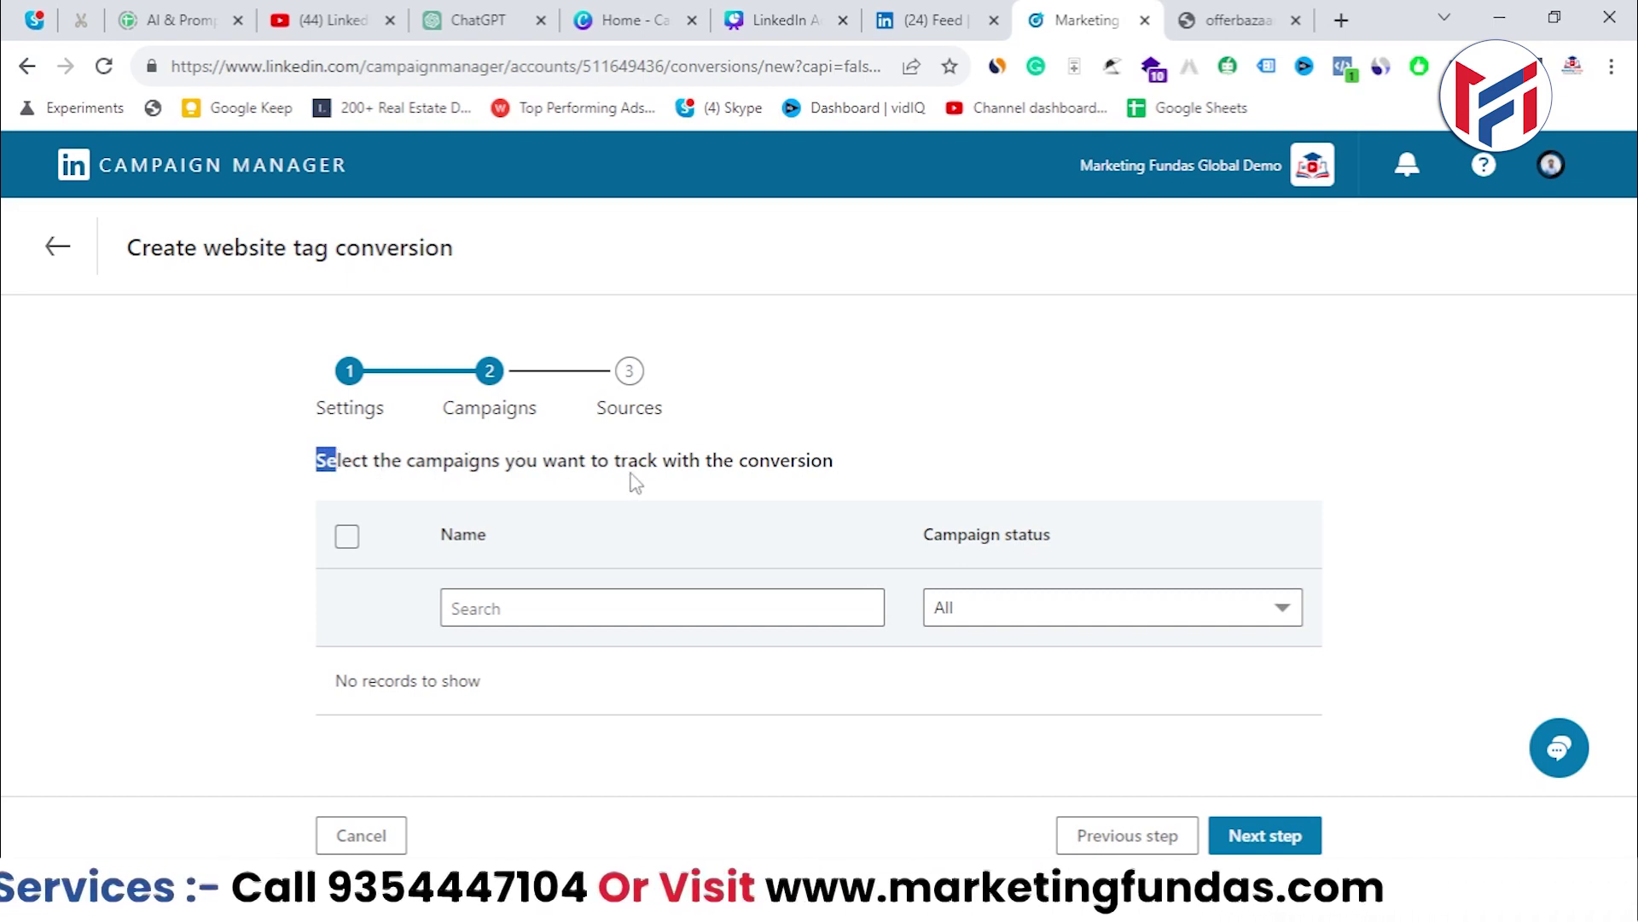
drag(659, 465, 248, 428)
click(877, 472)
click(164, 436)
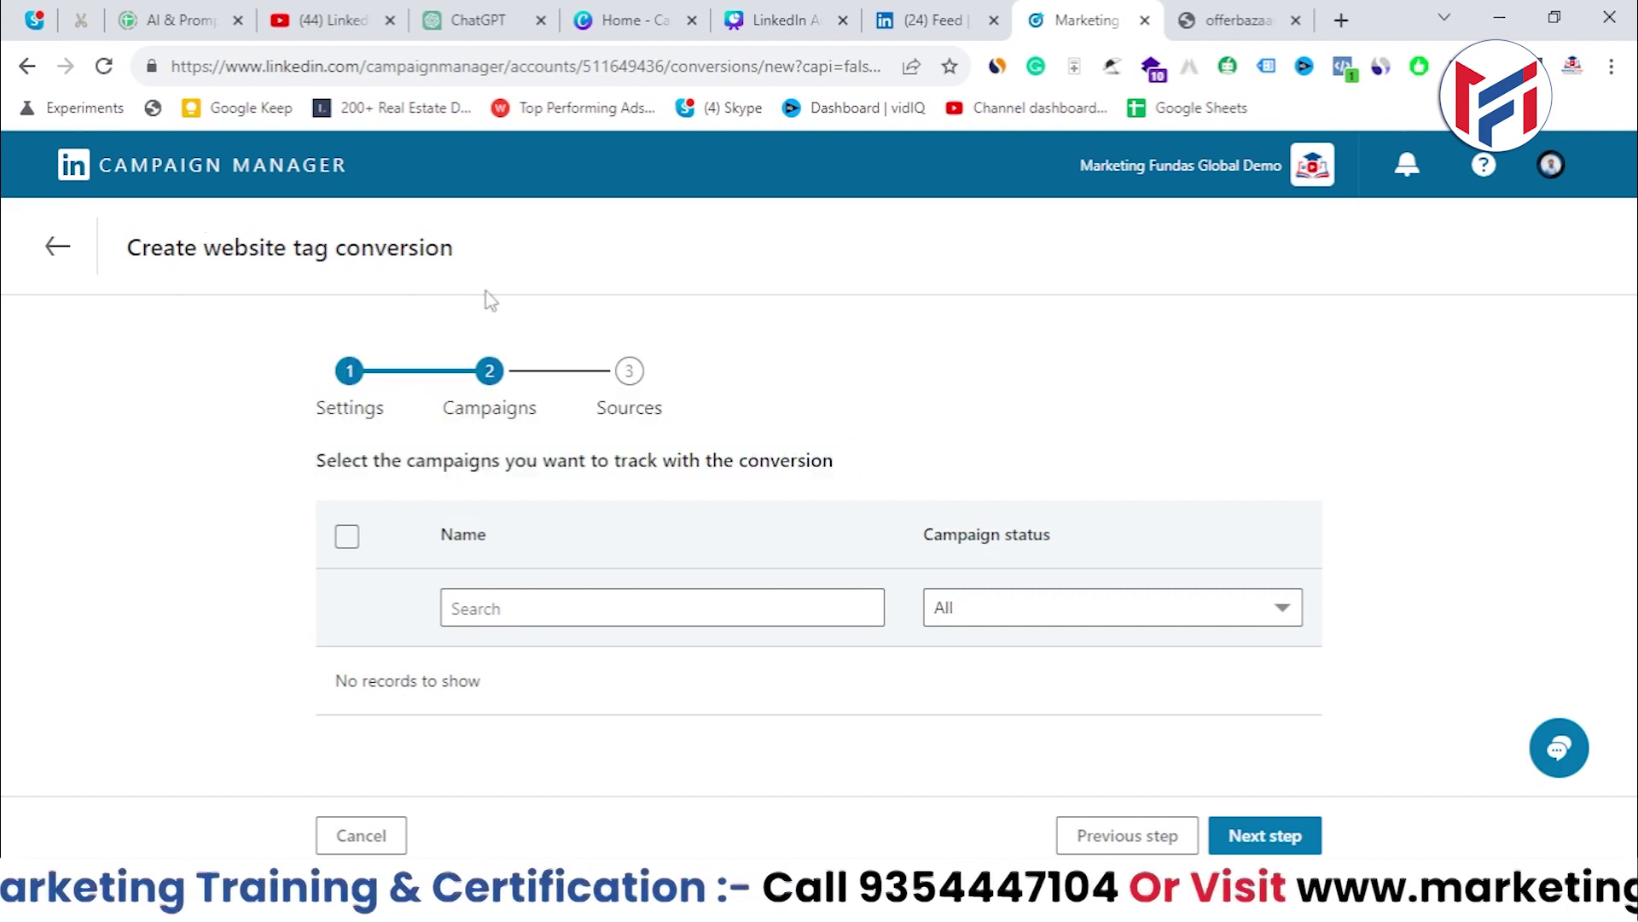
- Try the campaign name search with "ddf", look through the campaign status options and clear the search
click(696, 607)
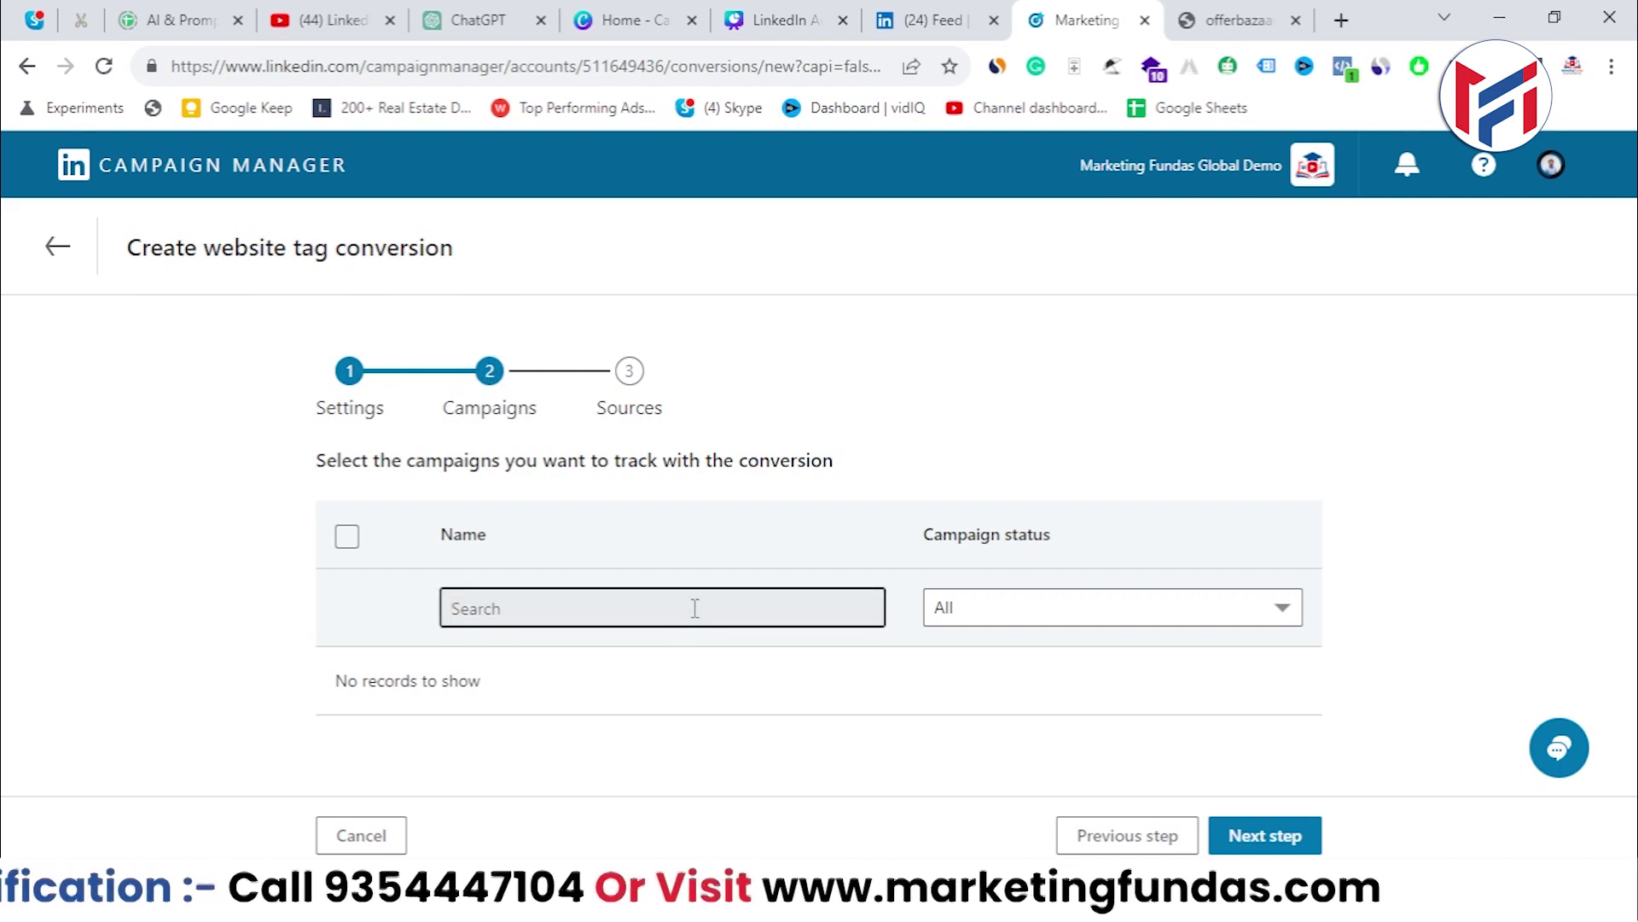
text(ddf)
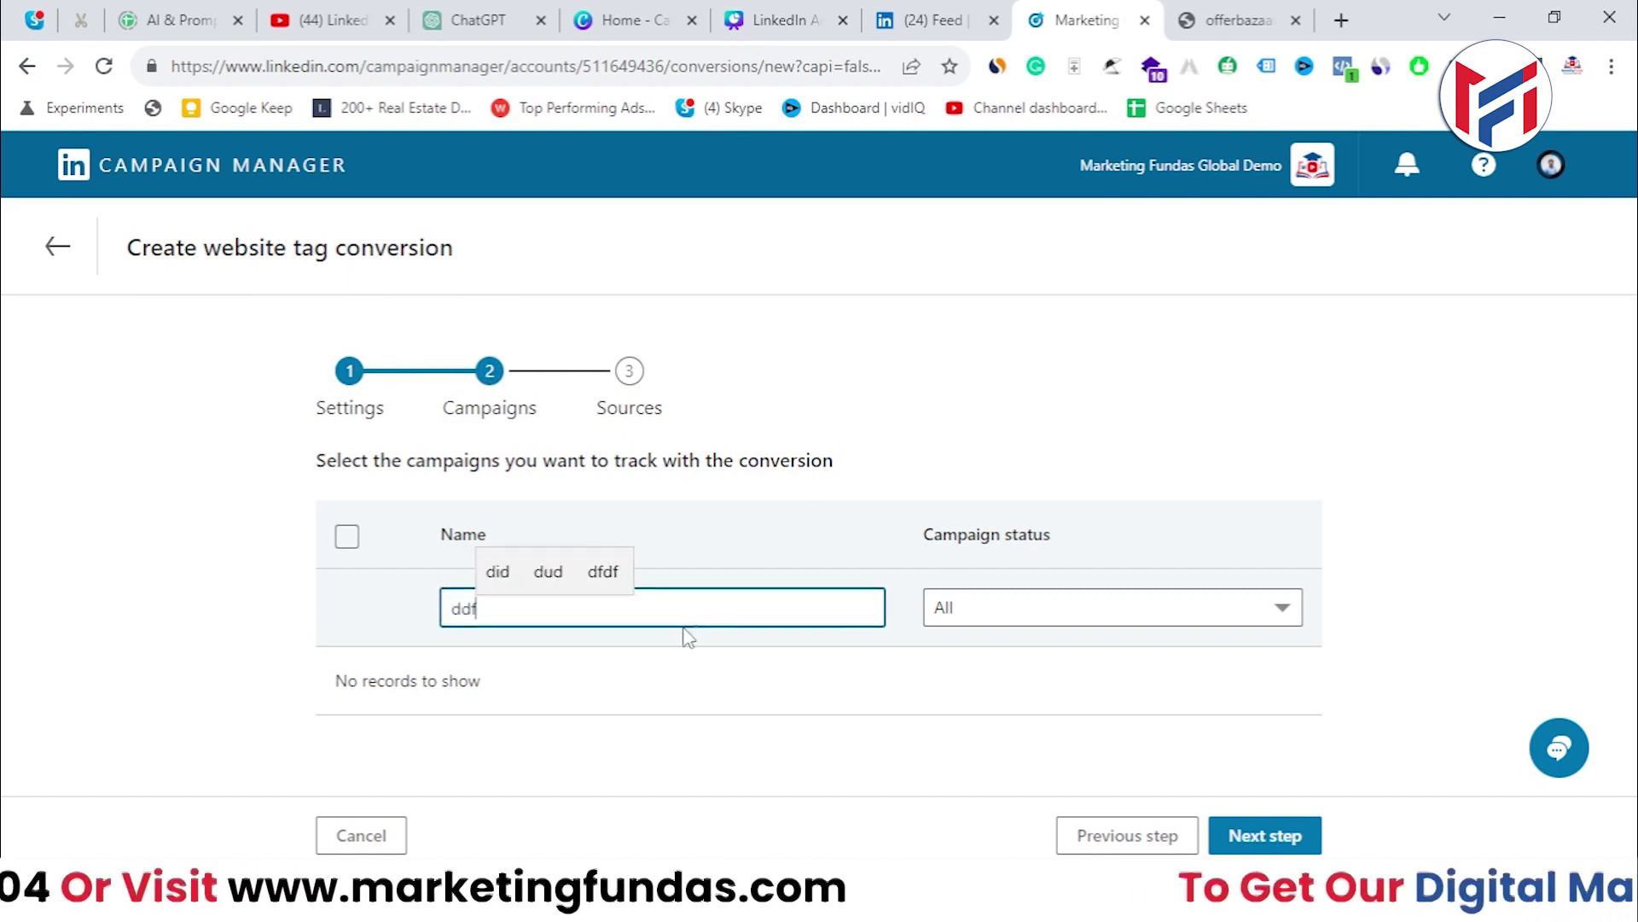
click(1056, 627)
click(863, 413)
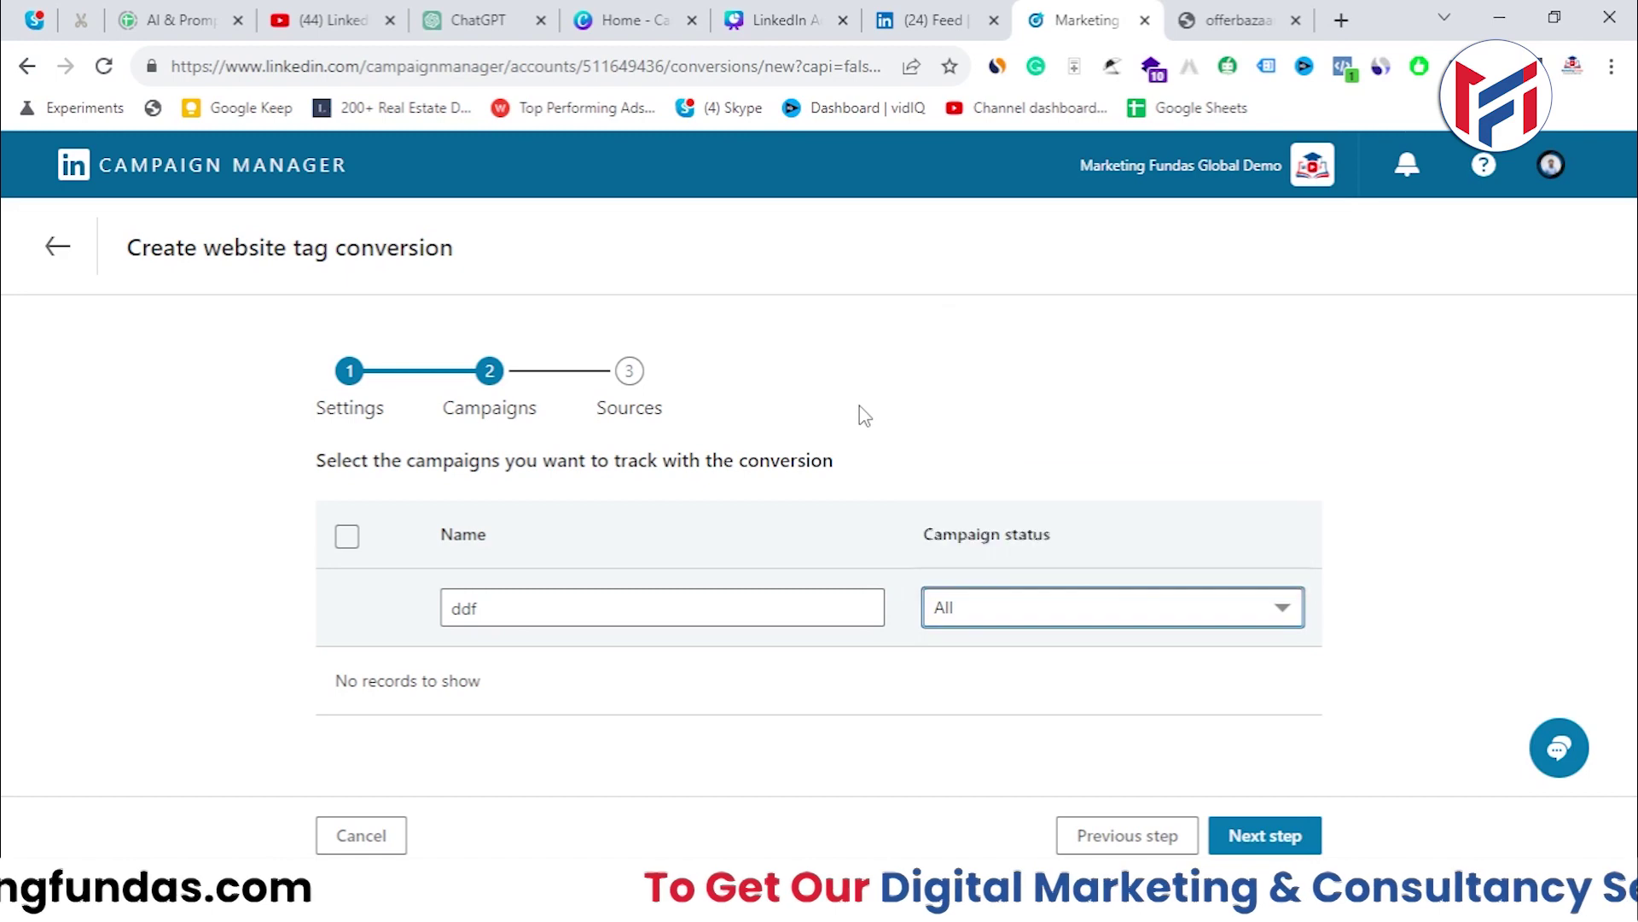
drag(567, 622, 336, 574)
click(1204, 618)
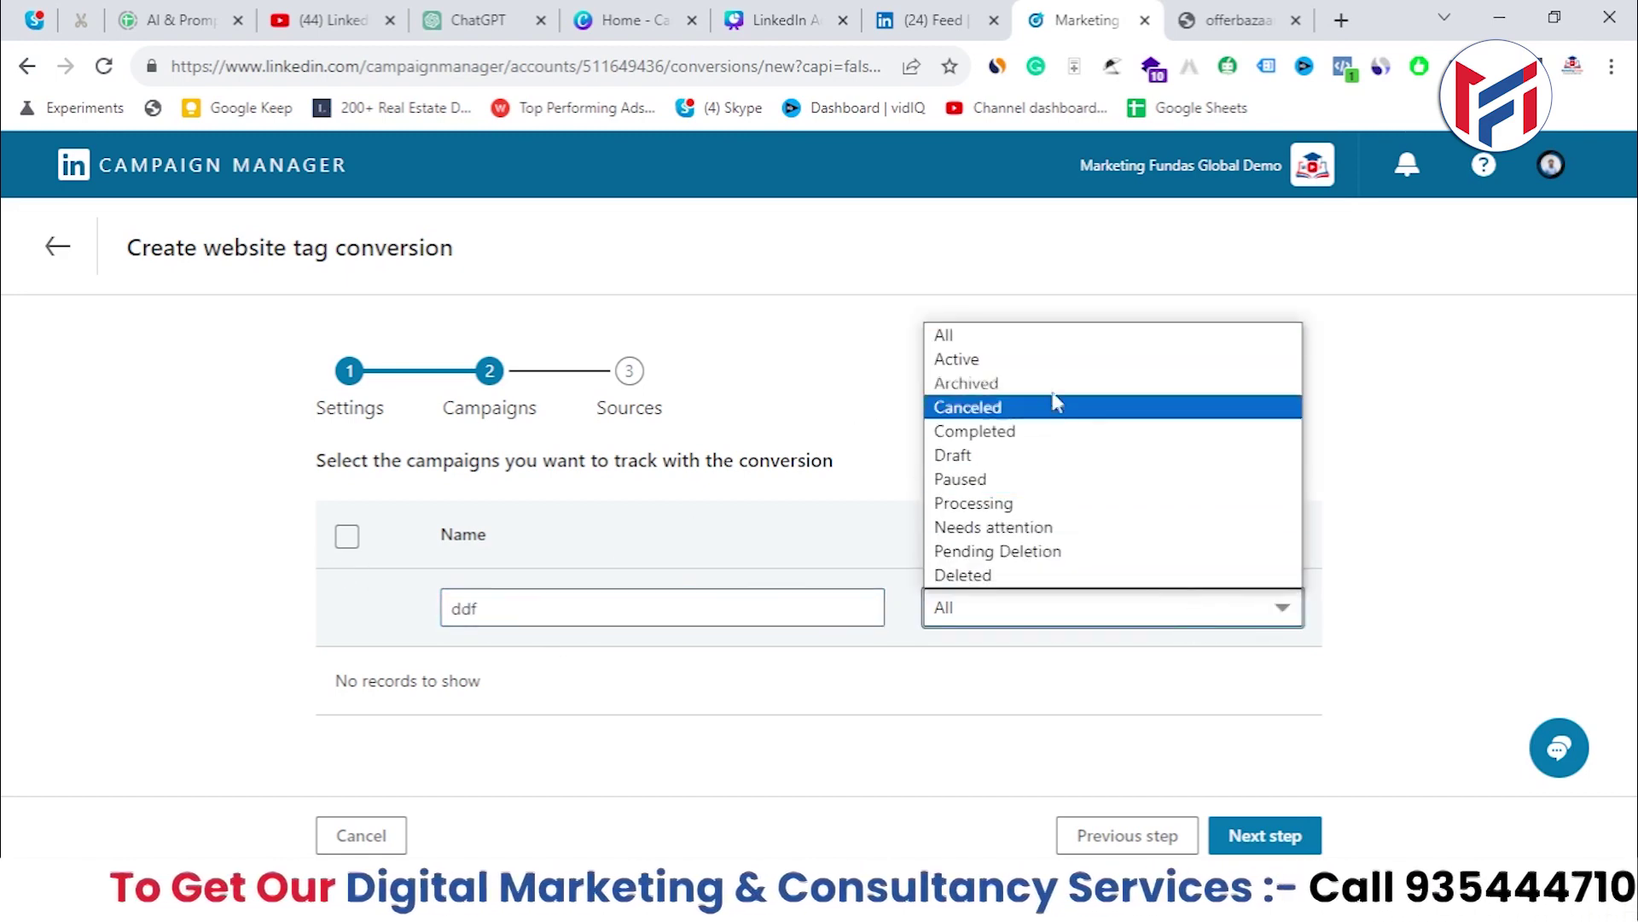
double_click(654, 595)
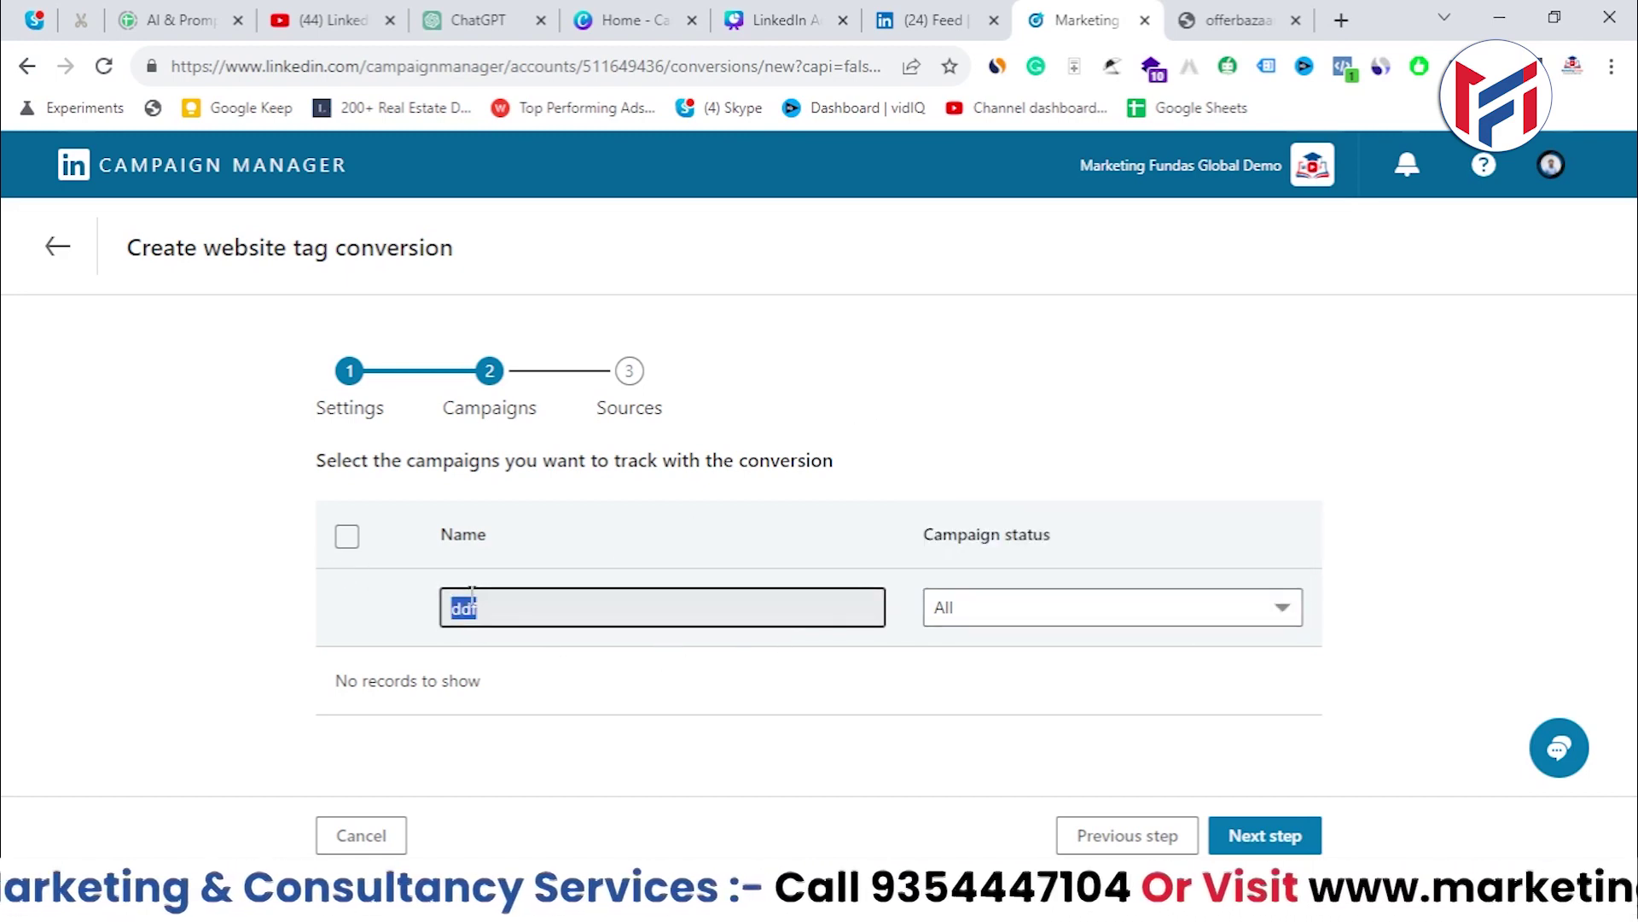
key(BackSpace)
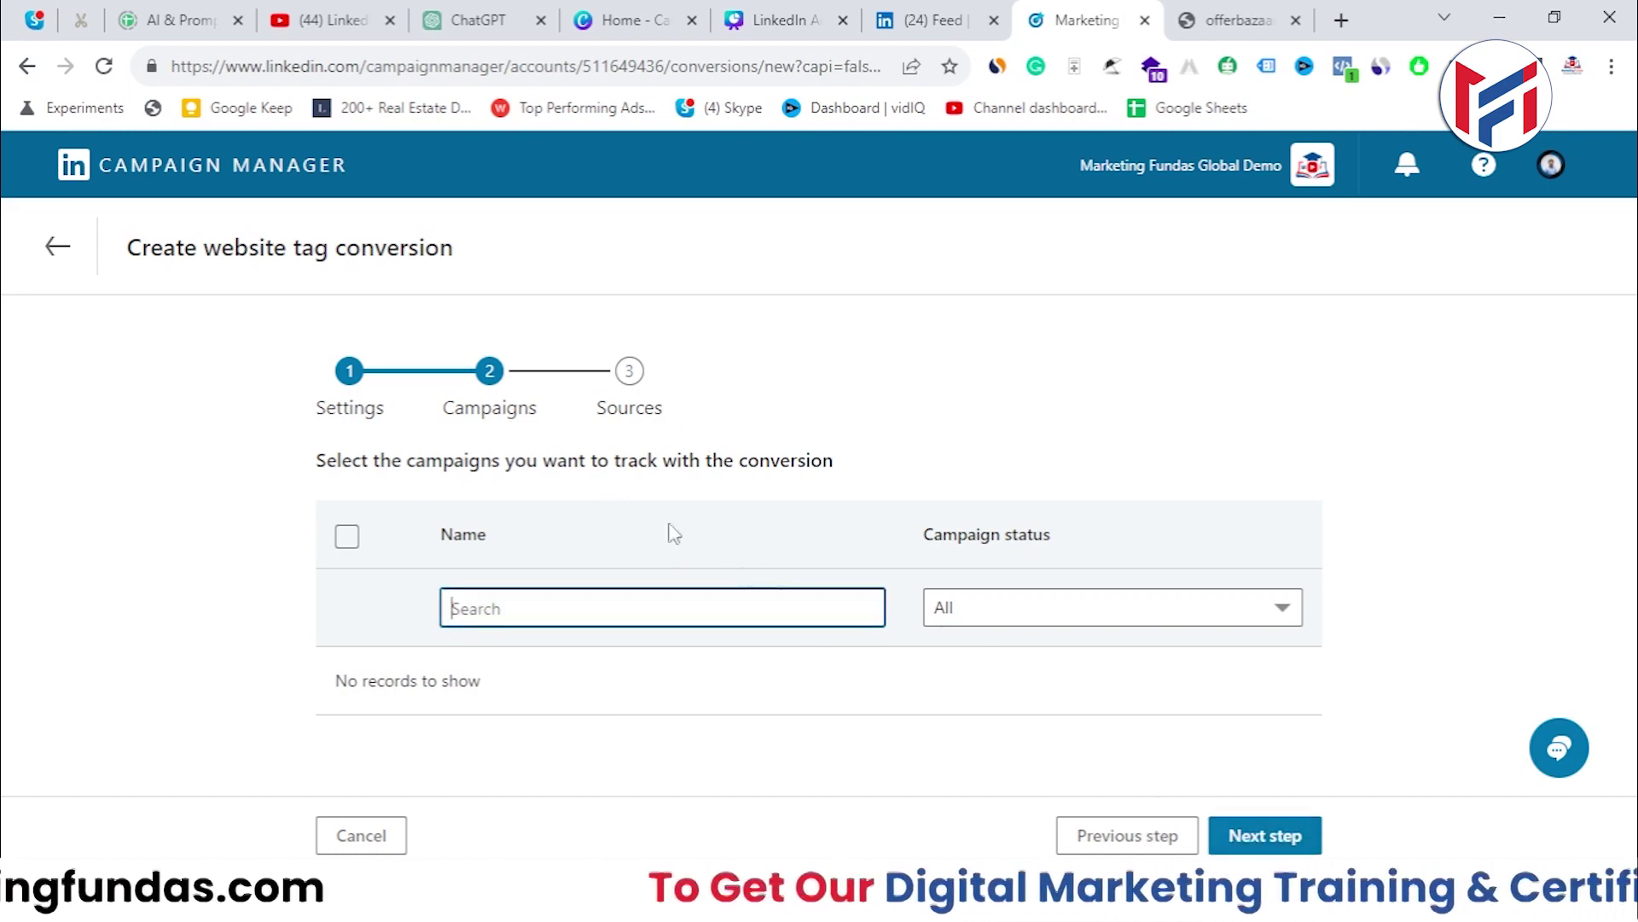
- Continue to the Sources stage without selecting a campaign and view the manual conversion setup options
click(1217, 841)
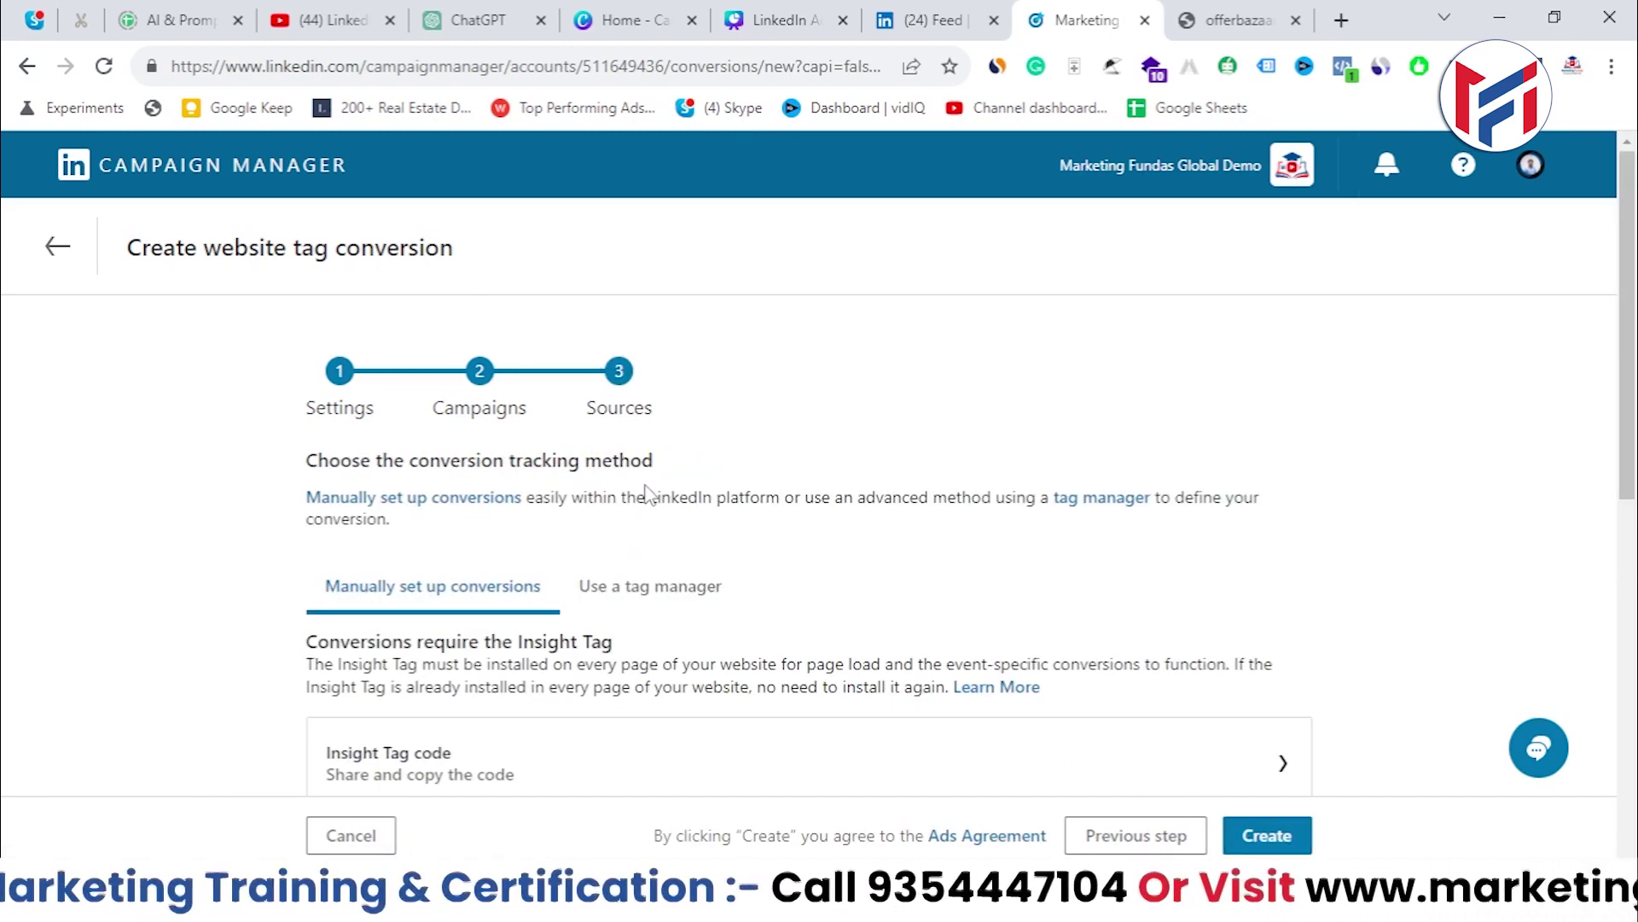
scroll(645, 491, down, 3)
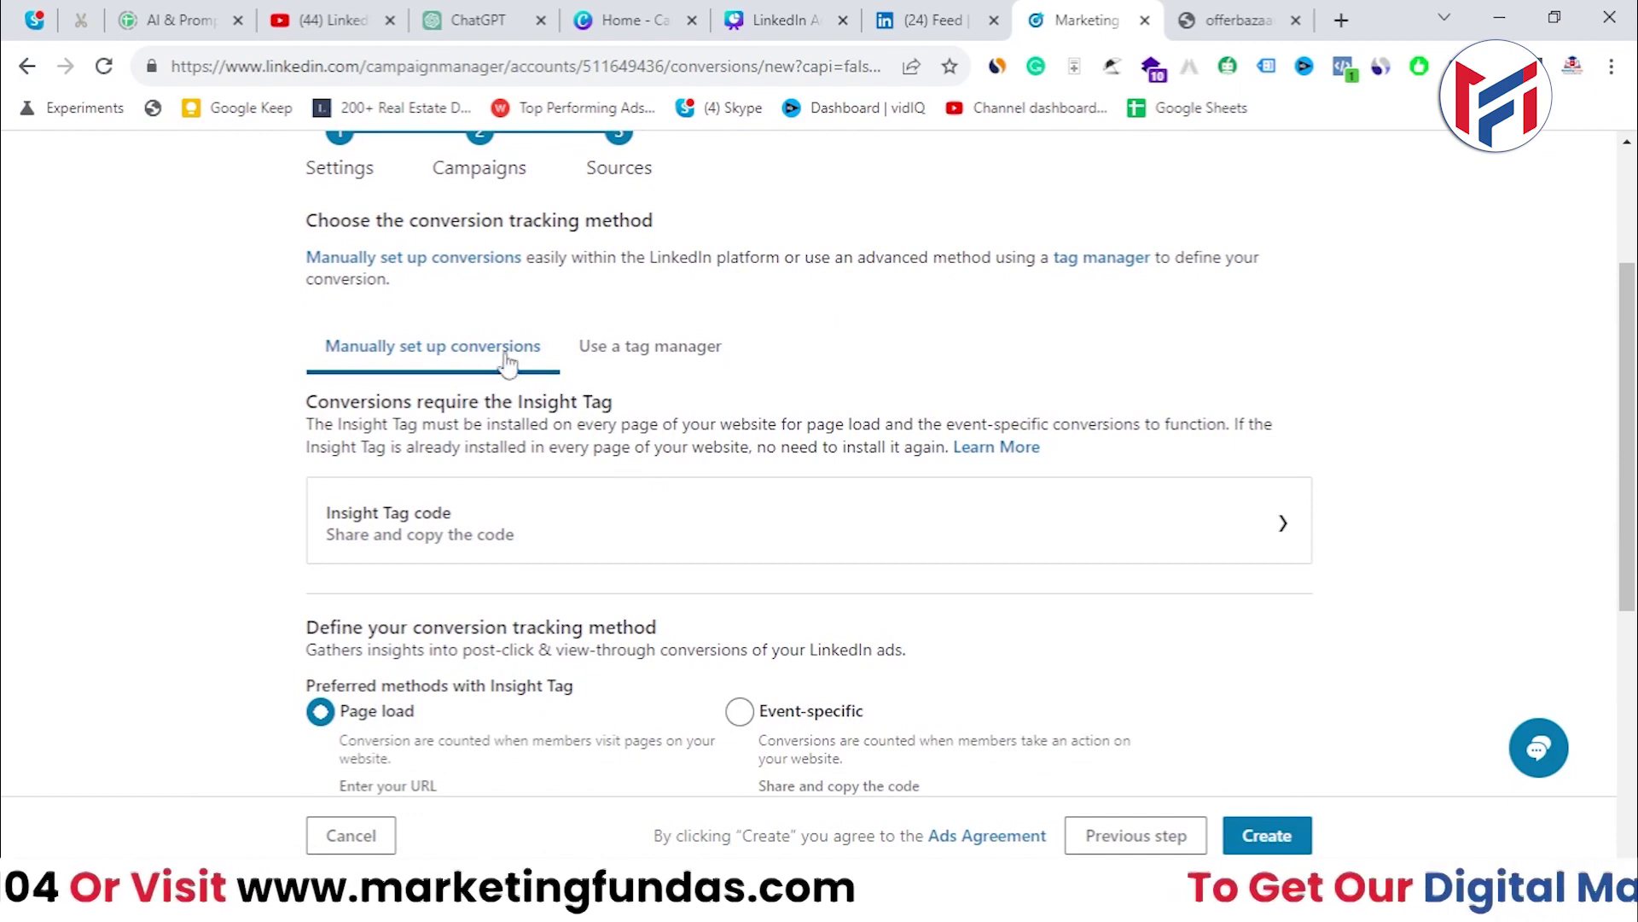
- Compare the tag manager option with manual conversion setup and review the supported tag managers and the Partner ID section
click(632, 362)
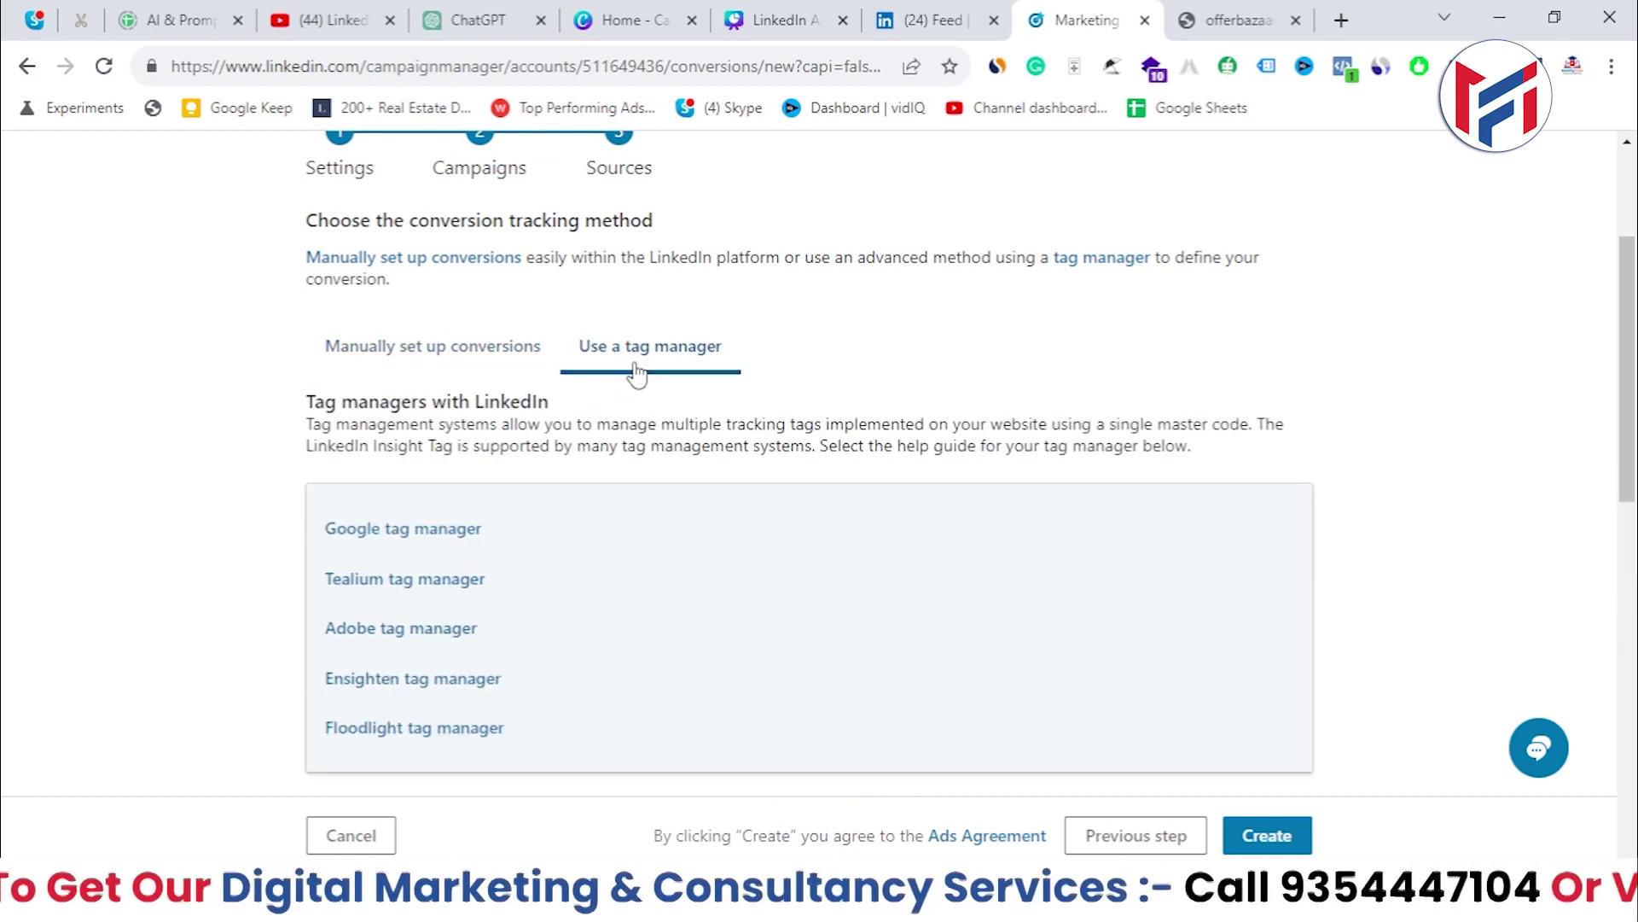
click(441, 364)
click(709, 367)
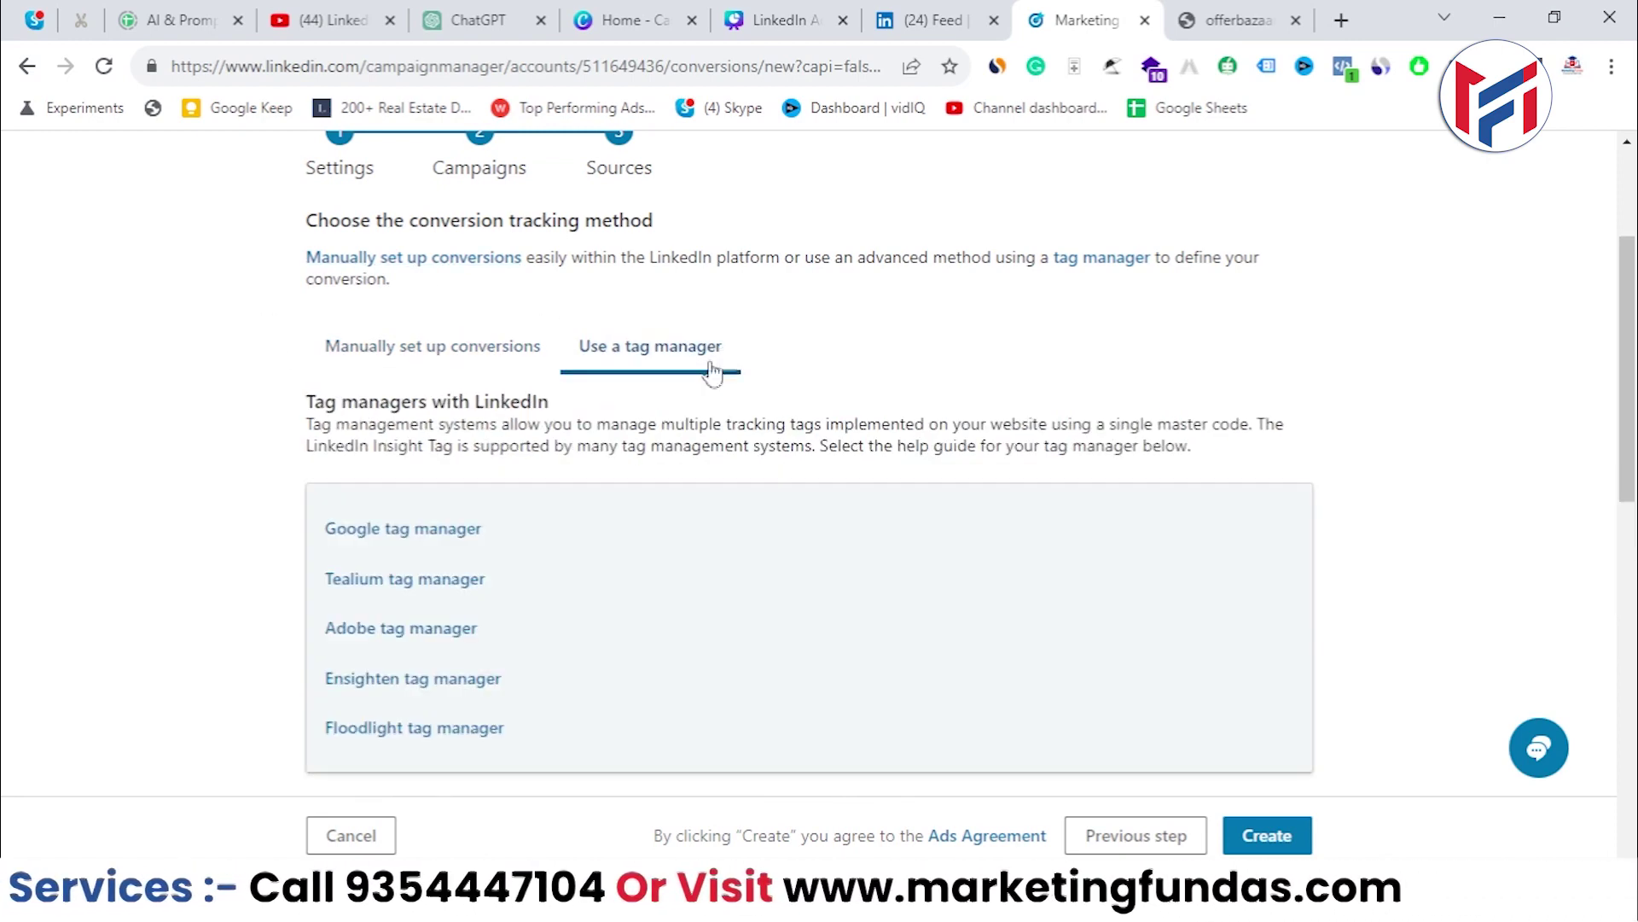
scroll(538, 549, down, 1)
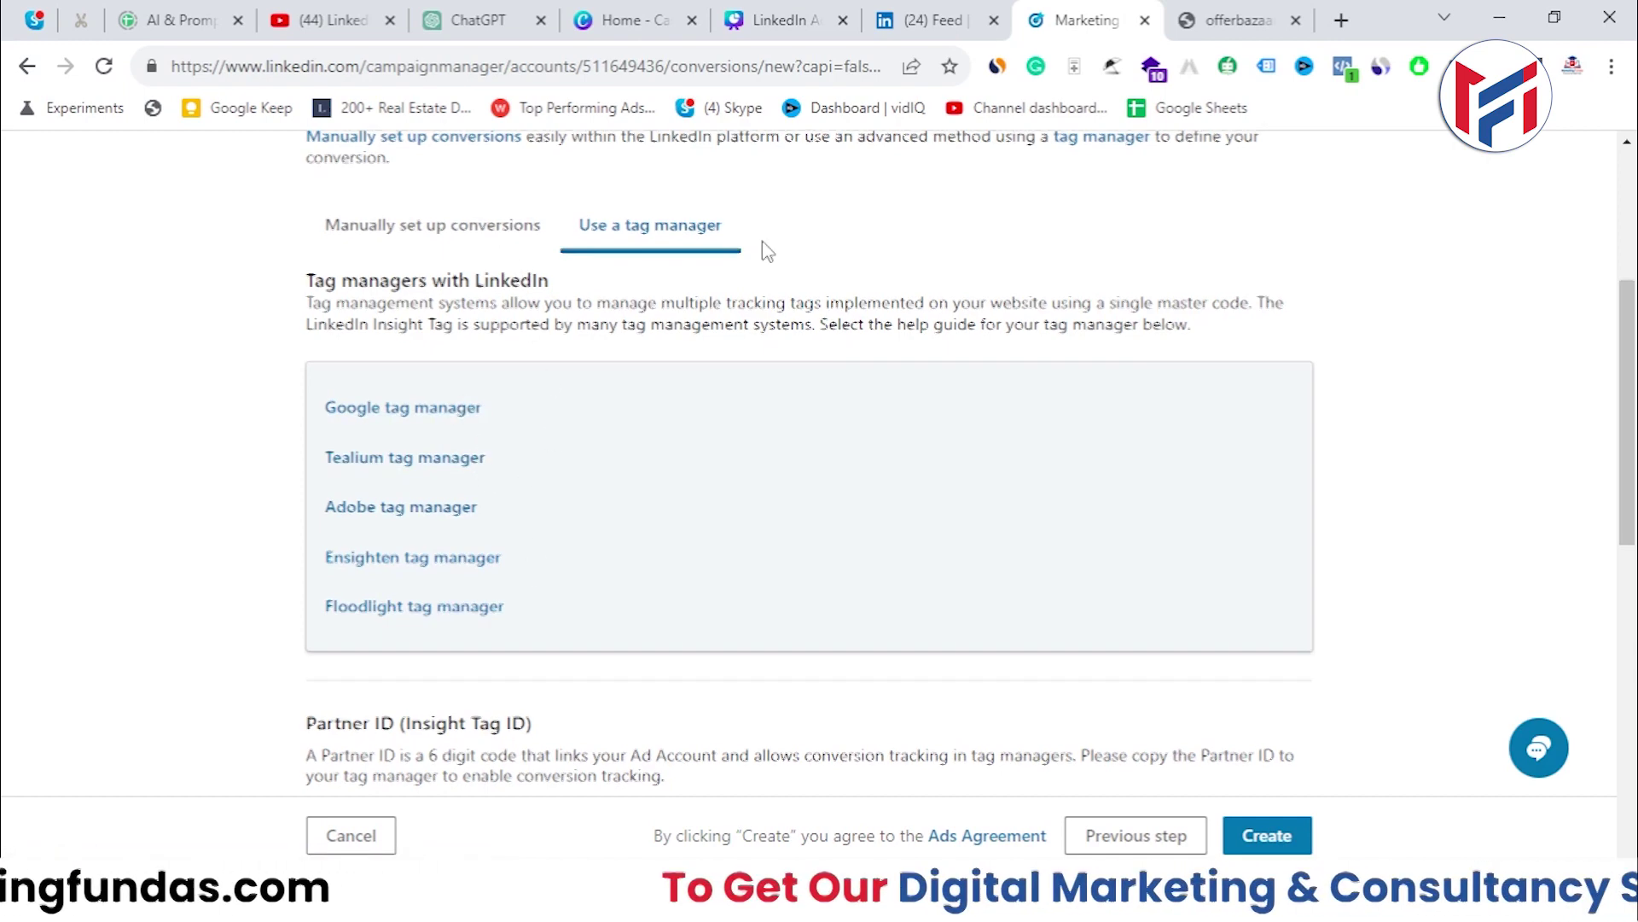
scroll(529, 376, down, 1)
scroll(530, 376, down, 2)
scroll(493, 324, up, 4)
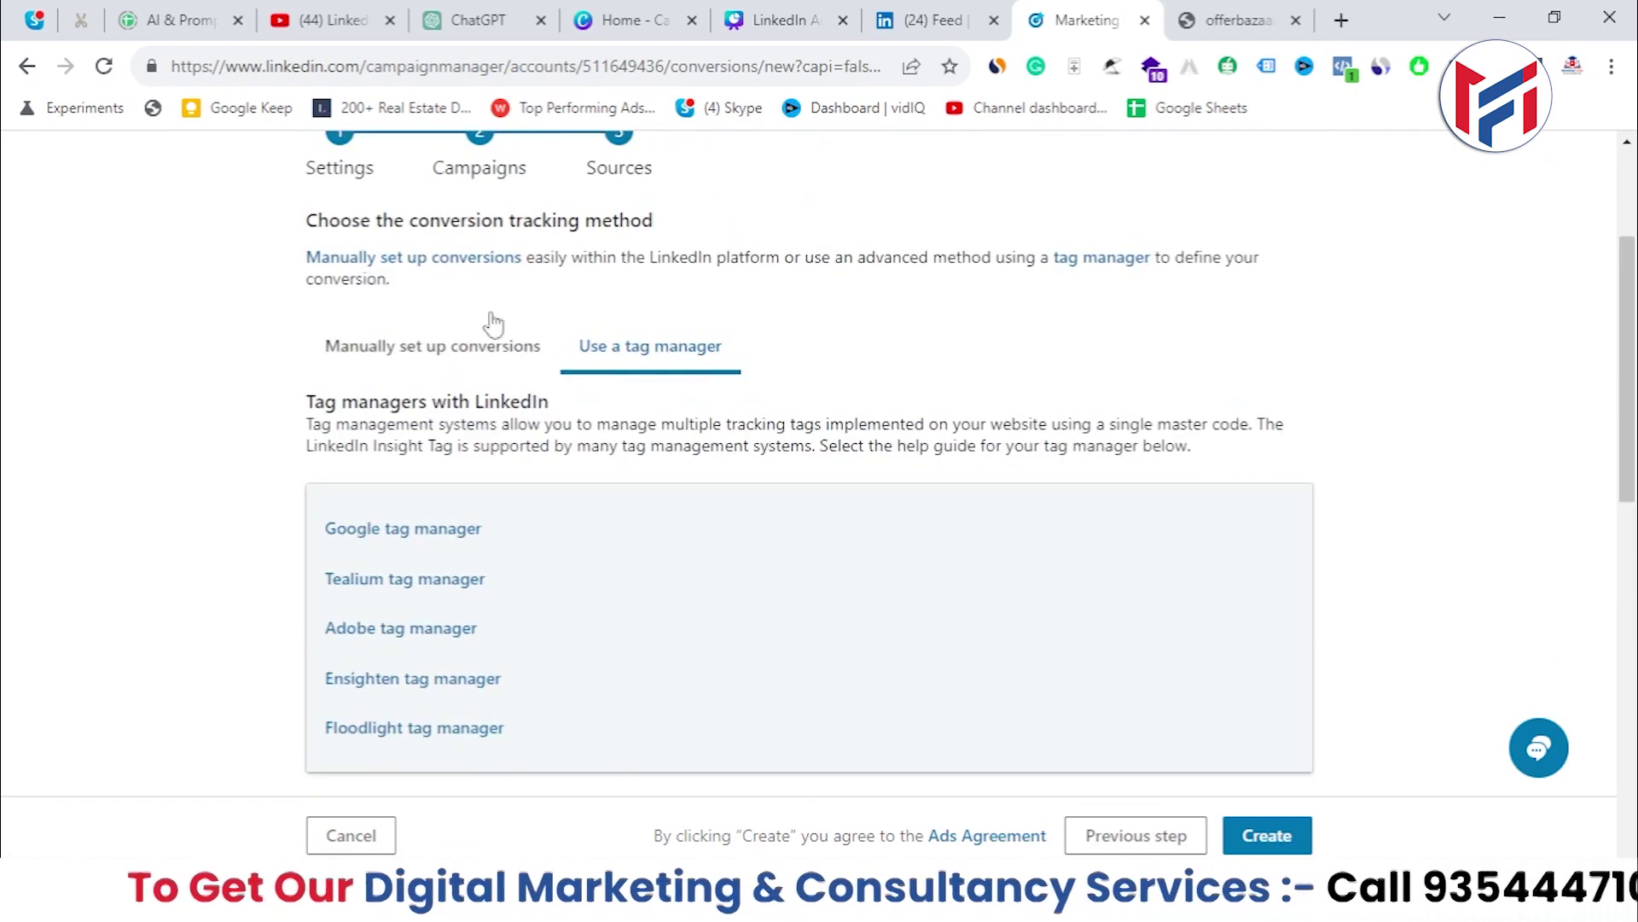
- Choose manual conversion setup, expand the Insight Tag code and copy it
click(478, 362)
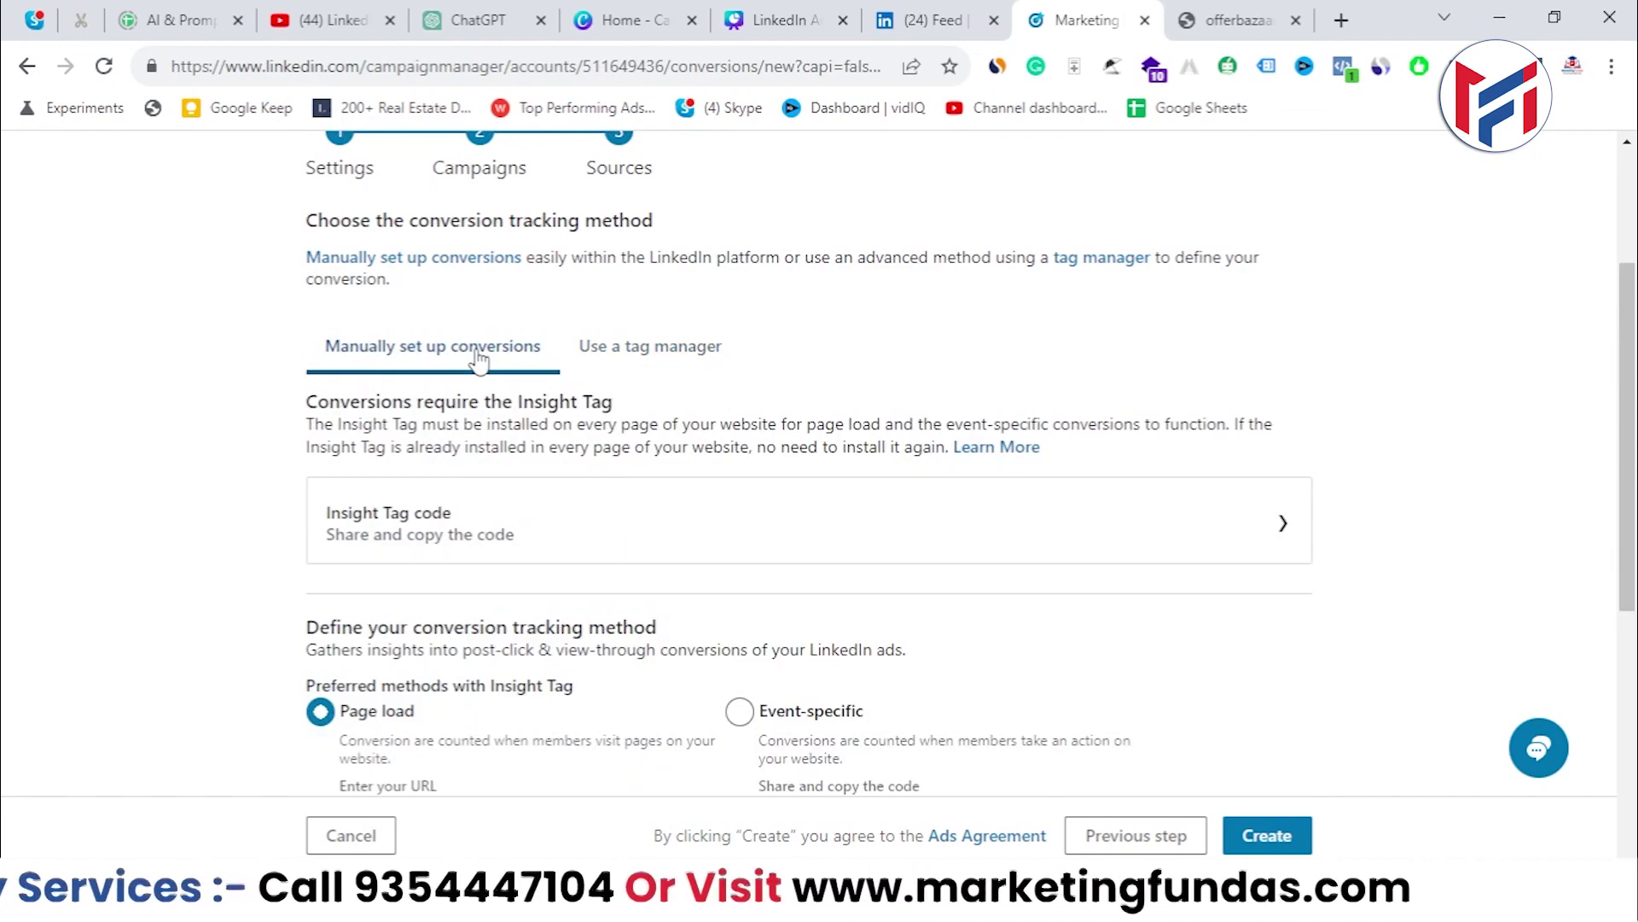
click(477, 362)
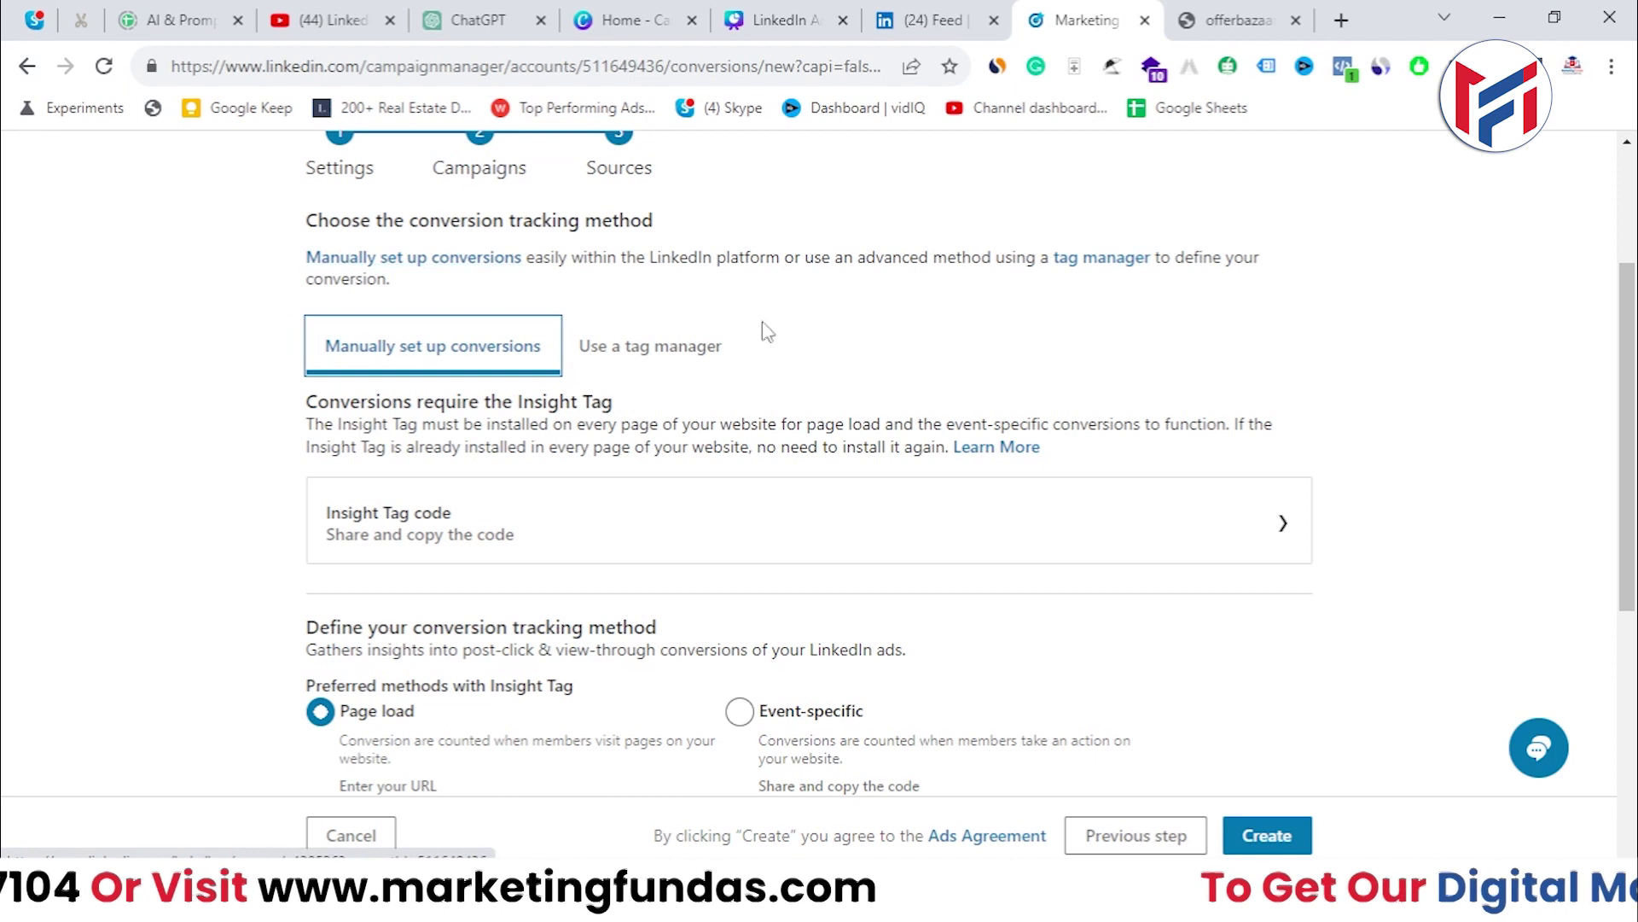
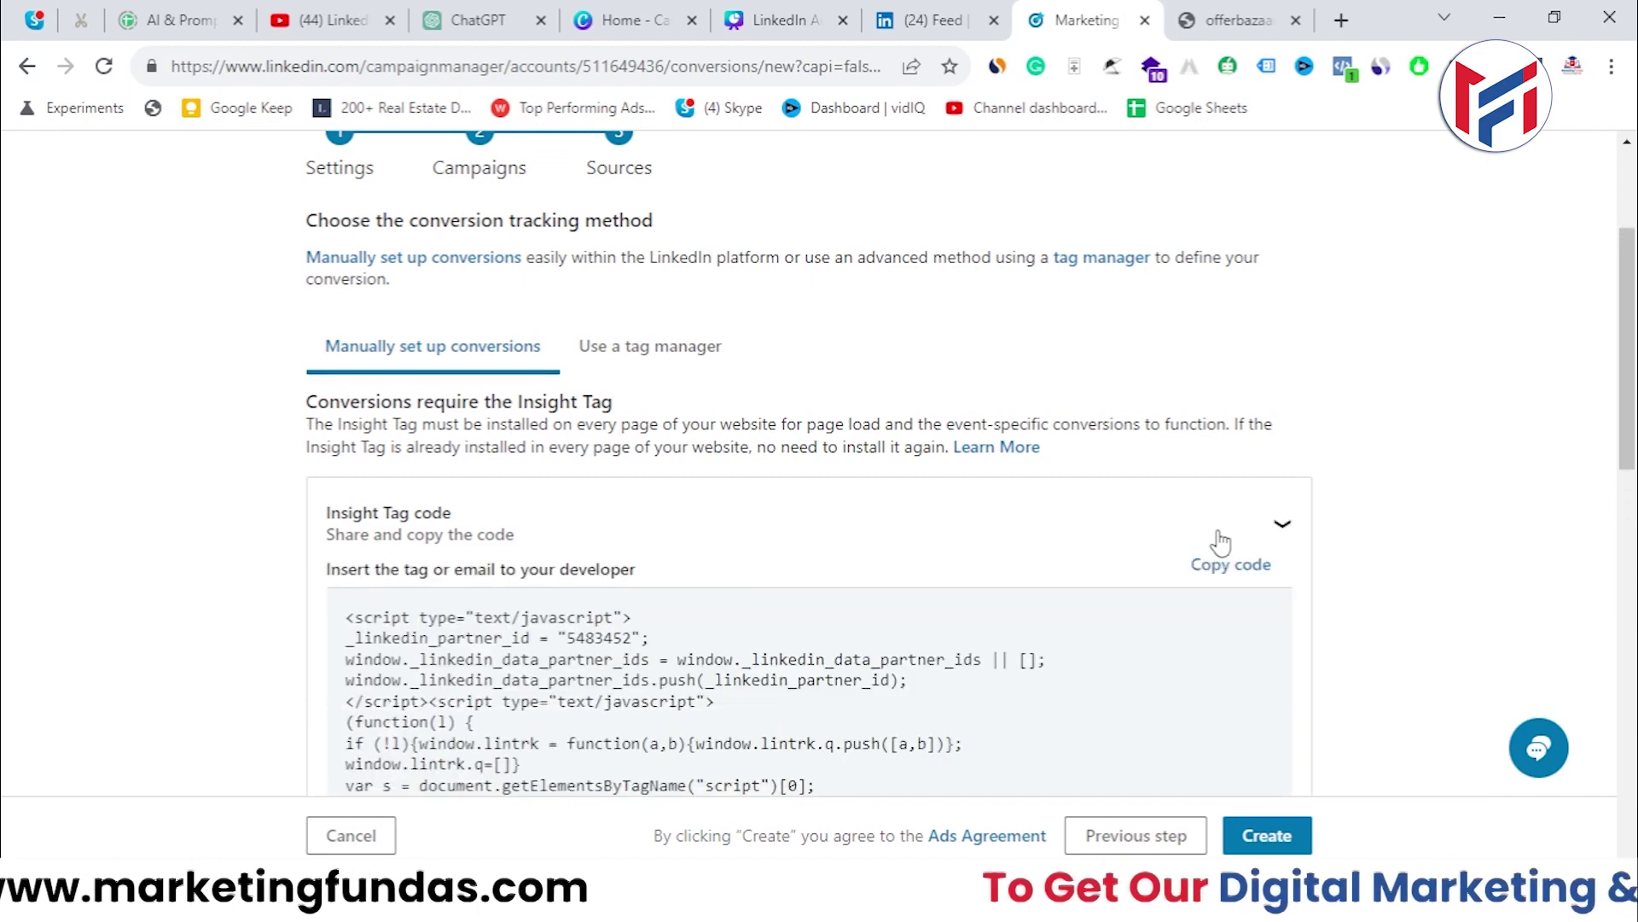
scroll(1218, 541, down, 3)
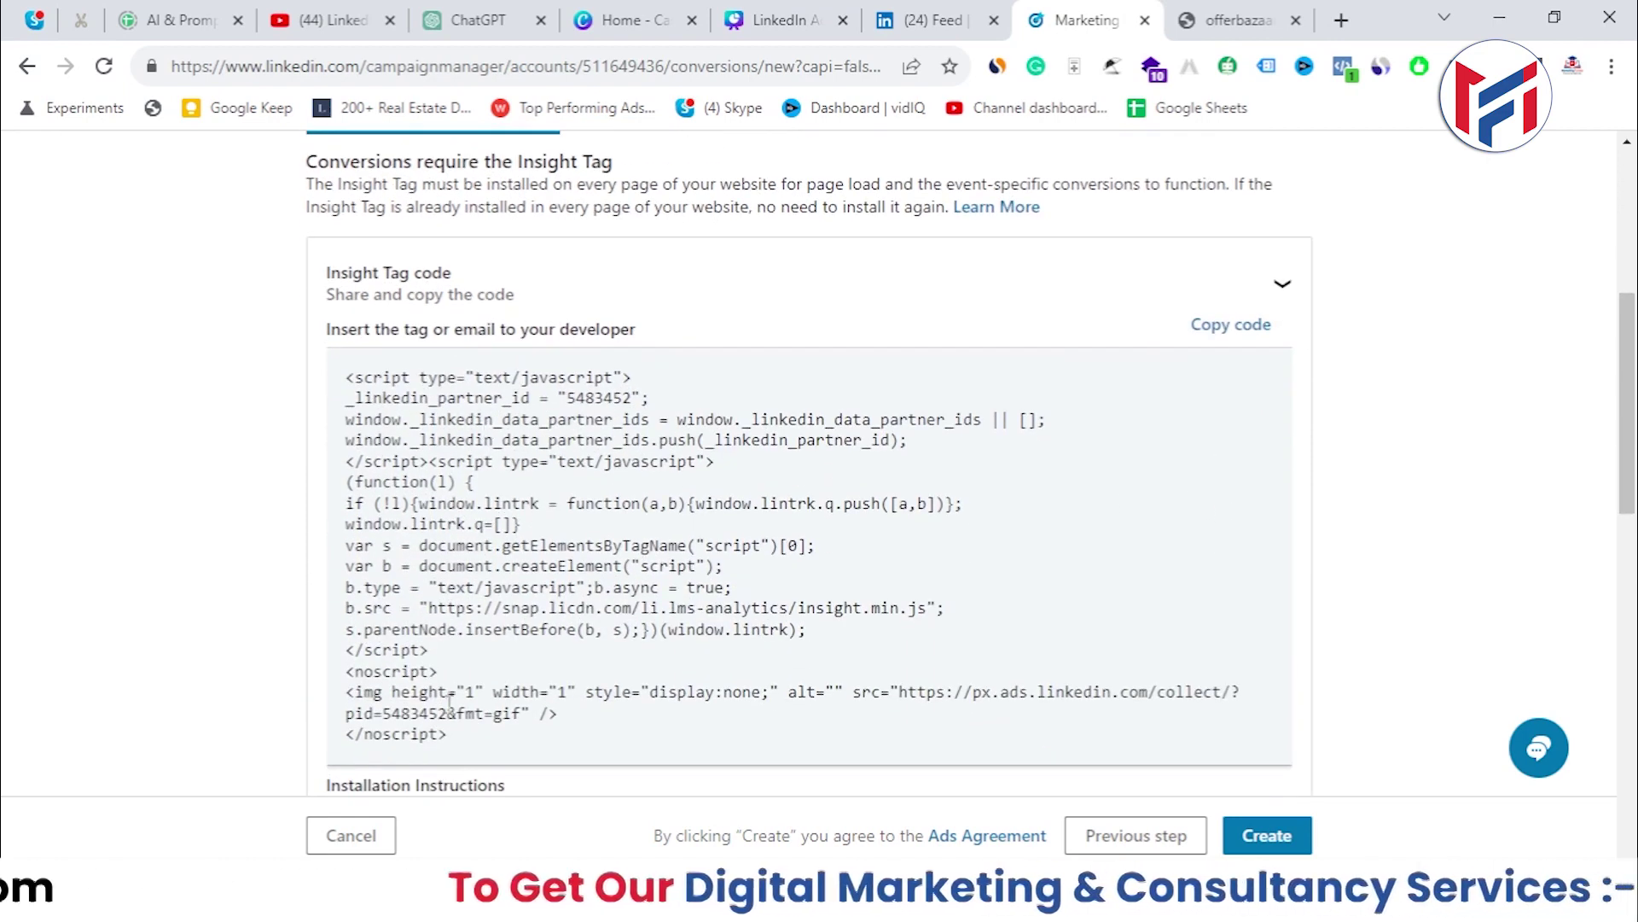
click(1251, 341)
scroll(1422, 429, down, 3)
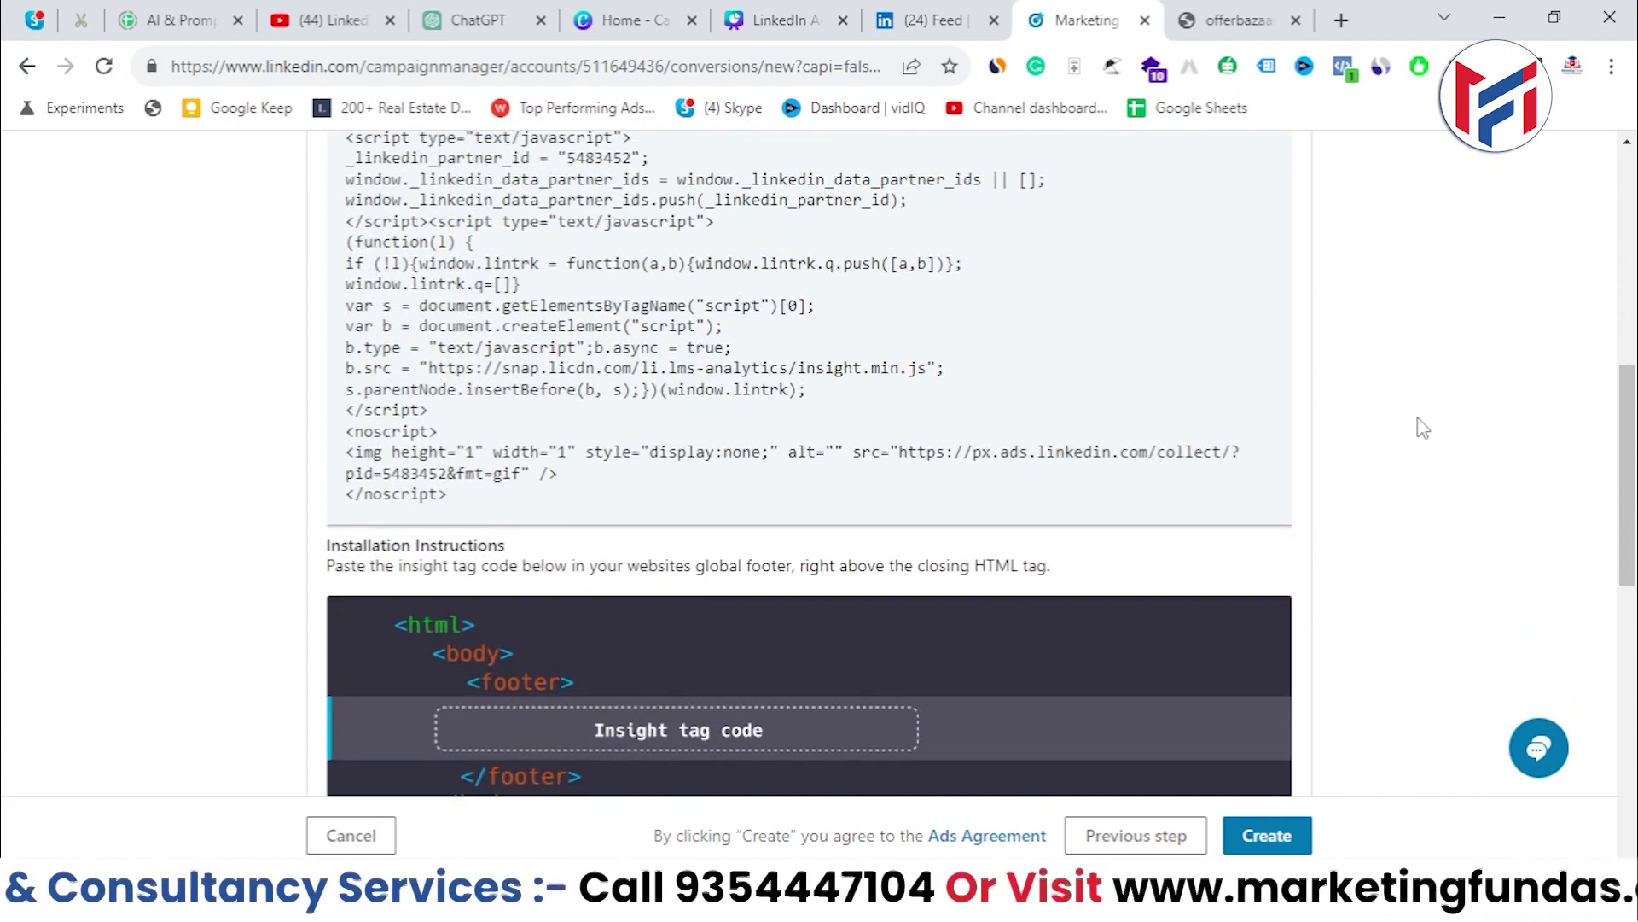
- Review the Insight Tag's footer installation instructions and take a brief look at the offerbazaar.store site
scroll(1419, 427, down, 3)
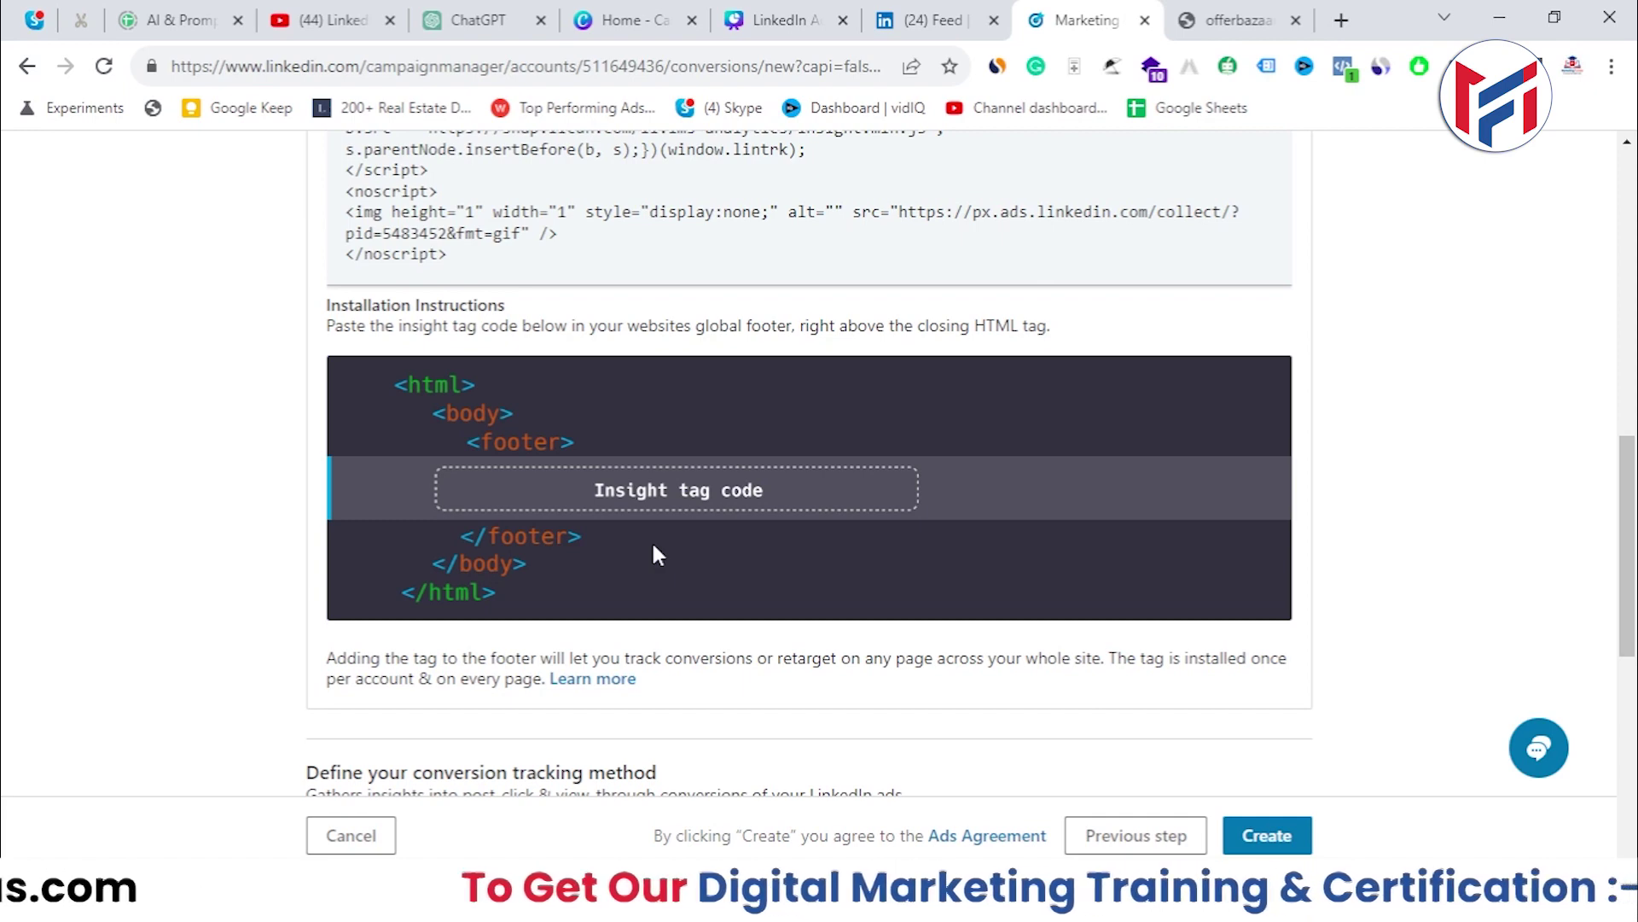
click(1205, 7)
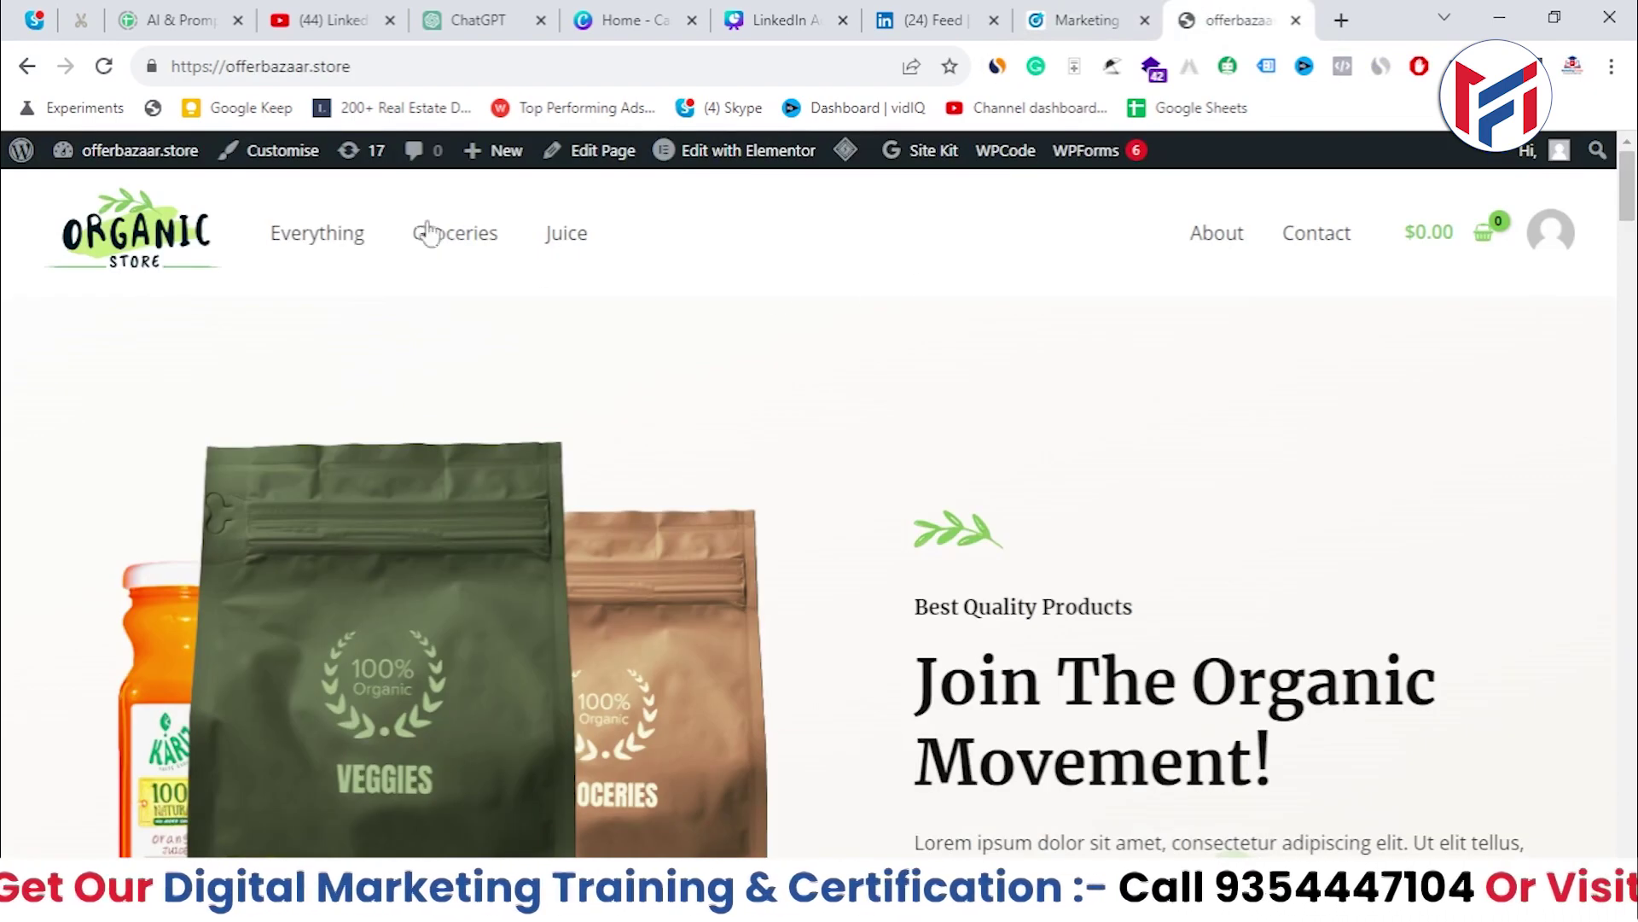
click(1085, 19)
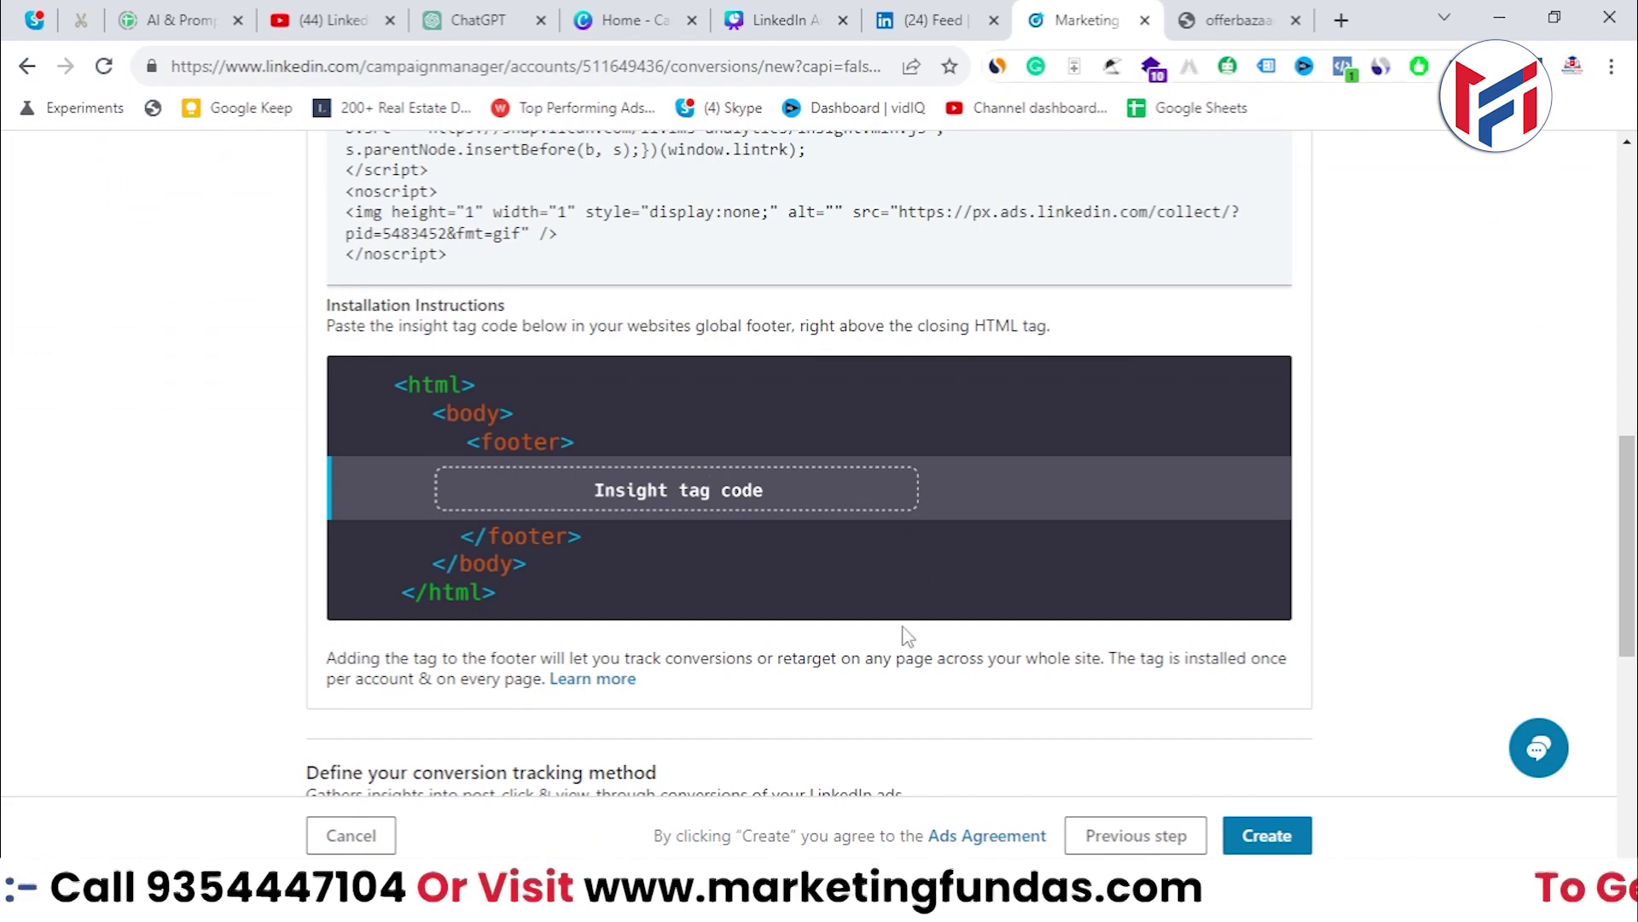
scroll(907, 636, down, 3)
scroll(902, 636, up, 7)
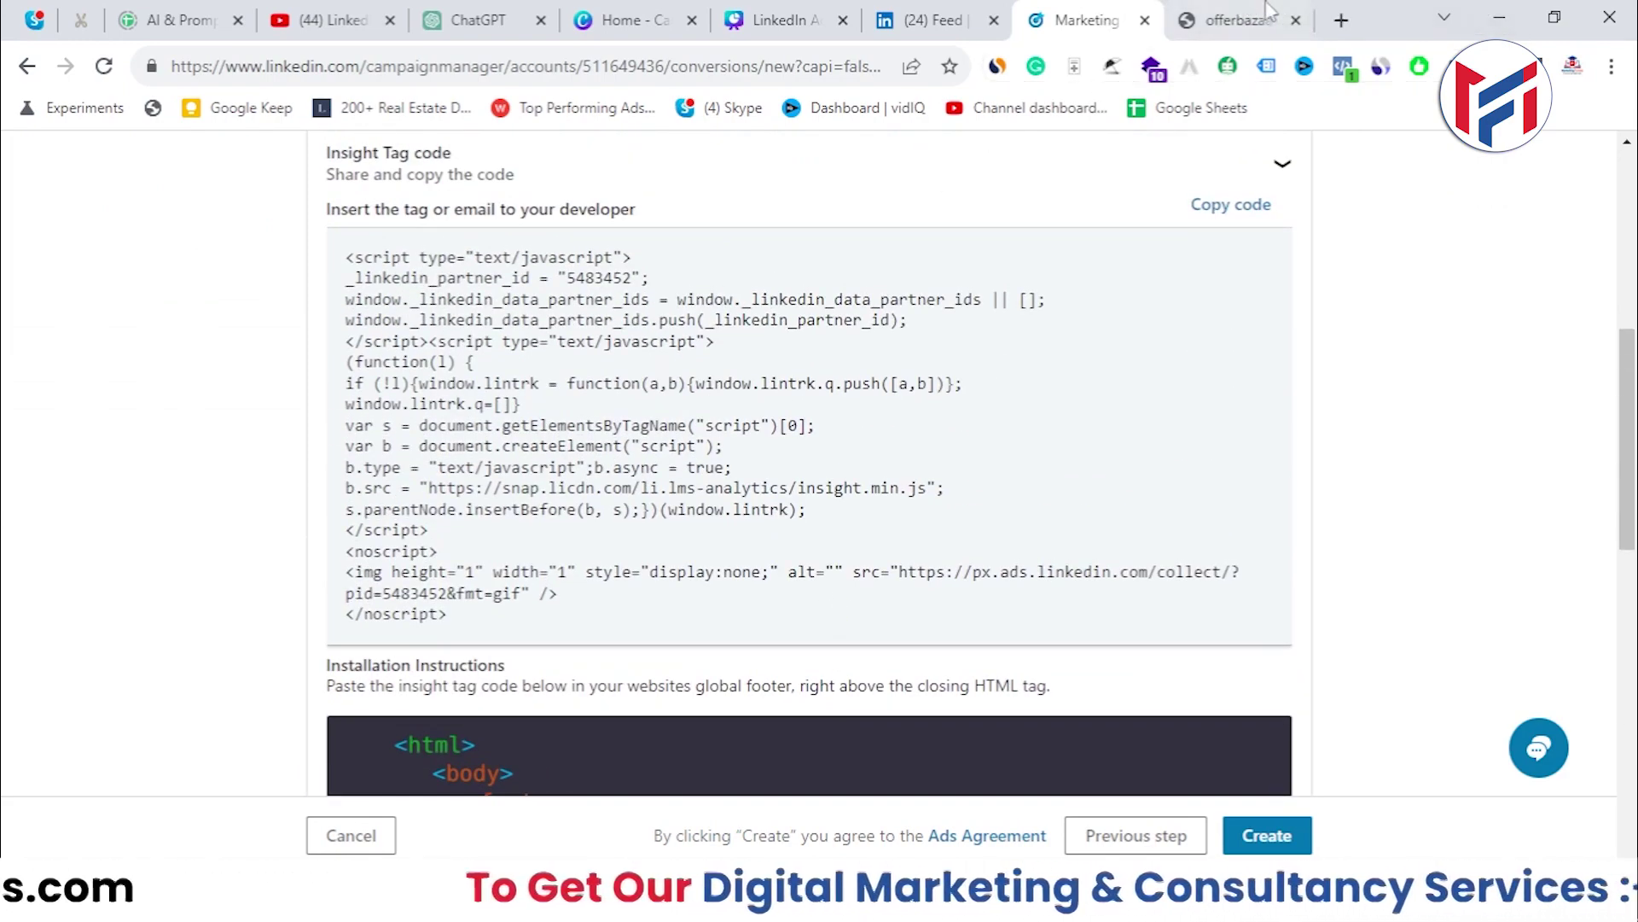
- Open the WordPress dashboard of offerbazaar.store and go to the theme file editor
click(1236, 17)
mouse_move(117, 159)
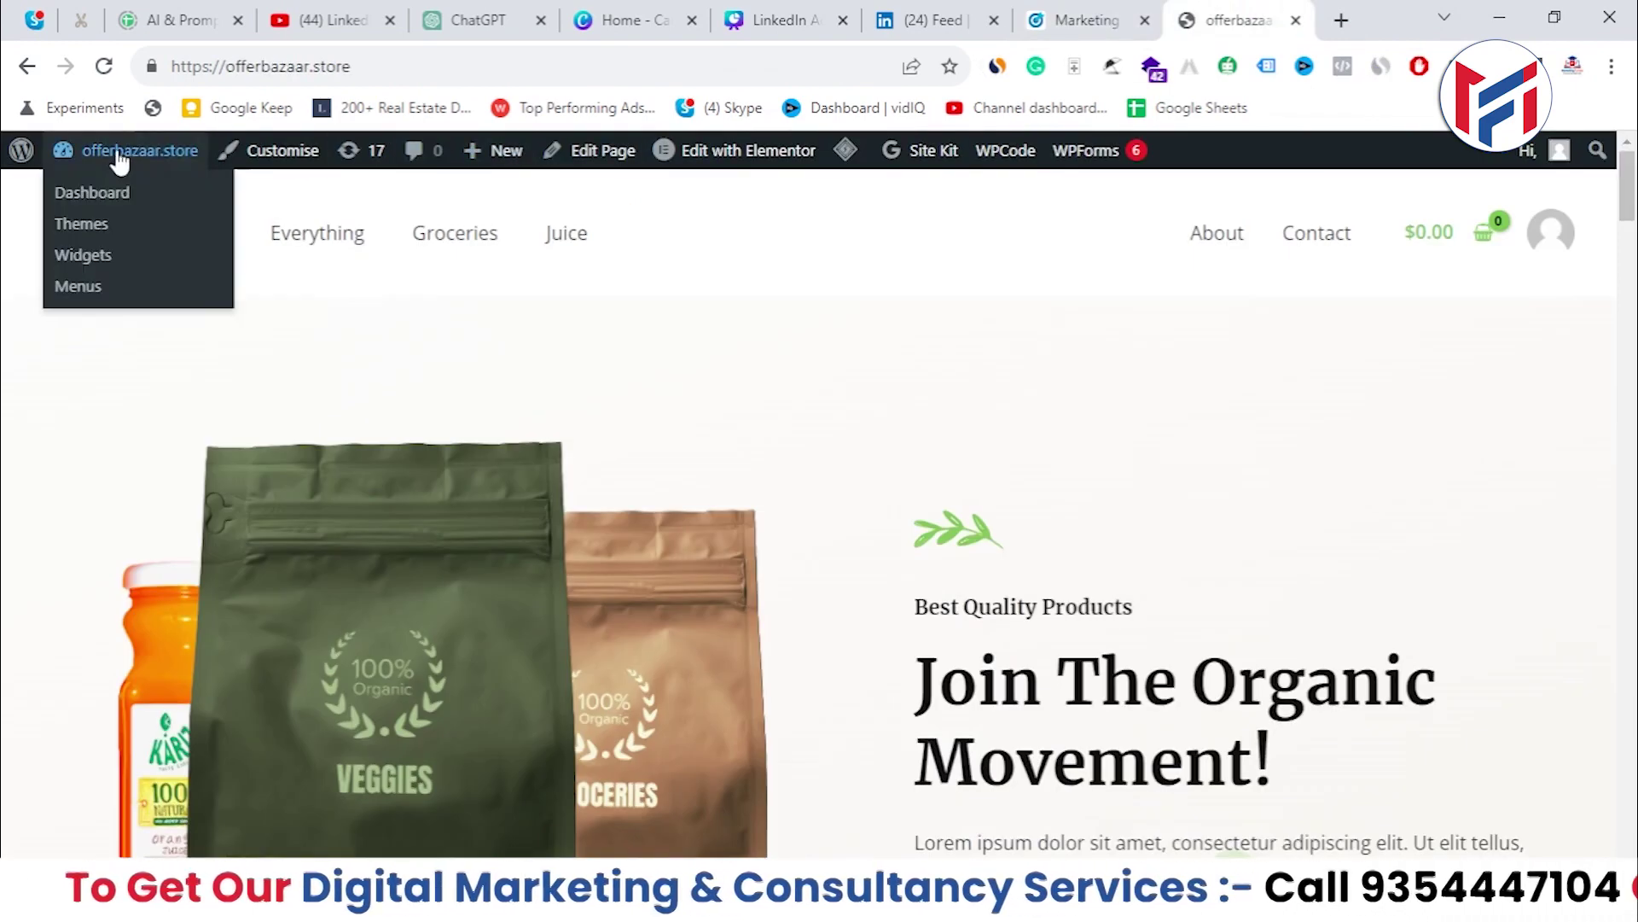
click(104, 201)
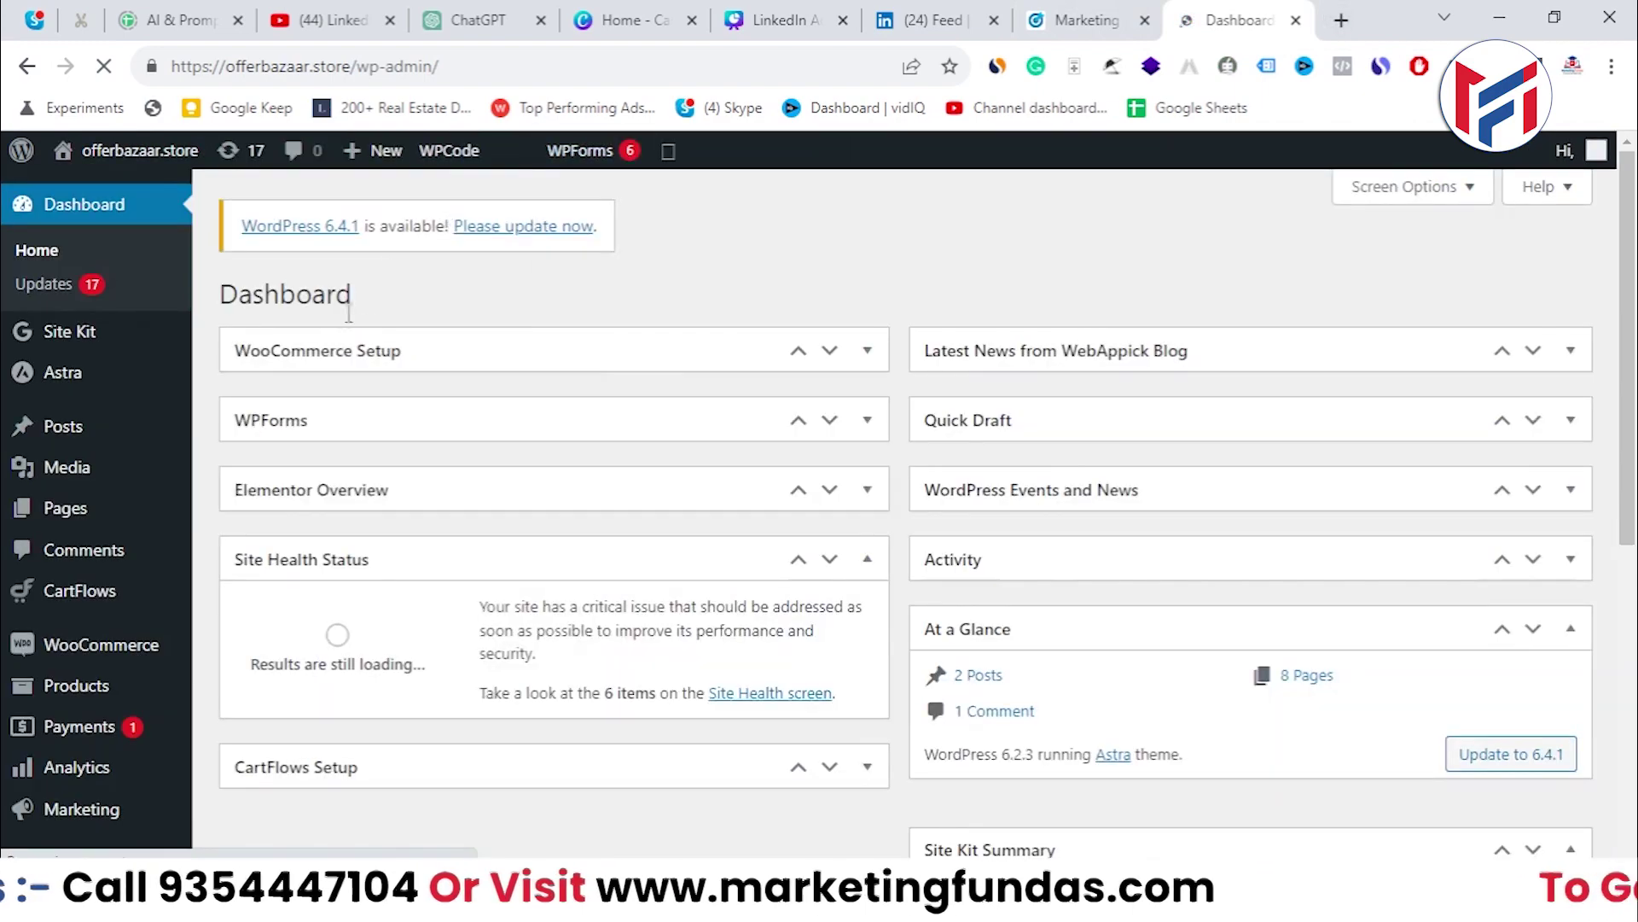
scroll(182, 474, down, 1)
scroll(182, 473, down, 1)
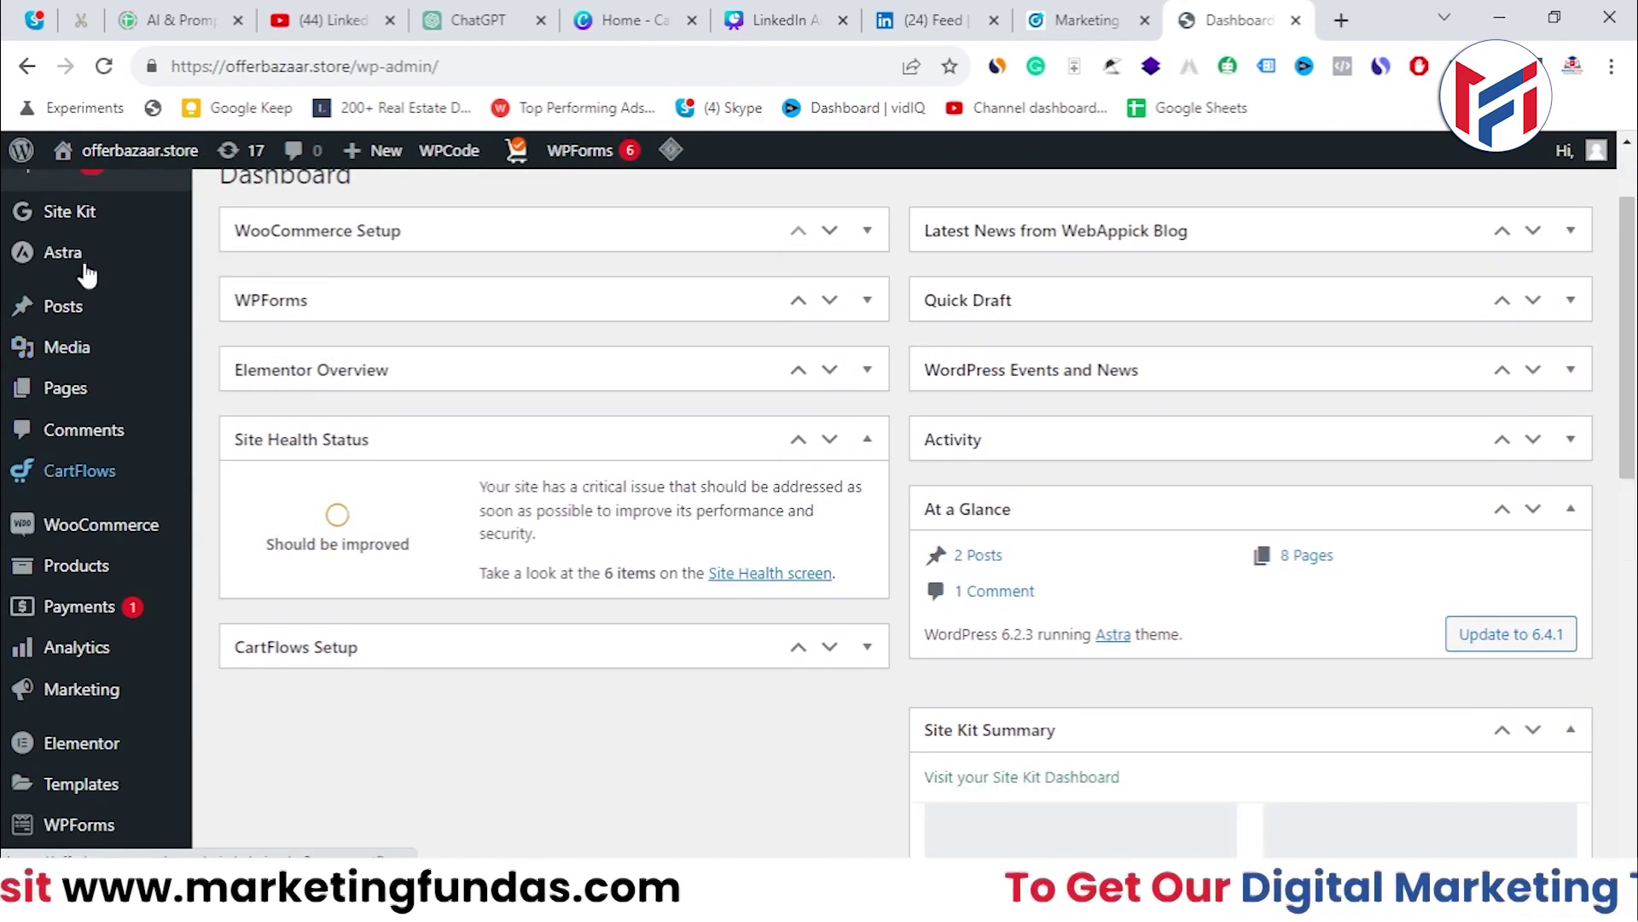
scroll(57, 587, down, 1)
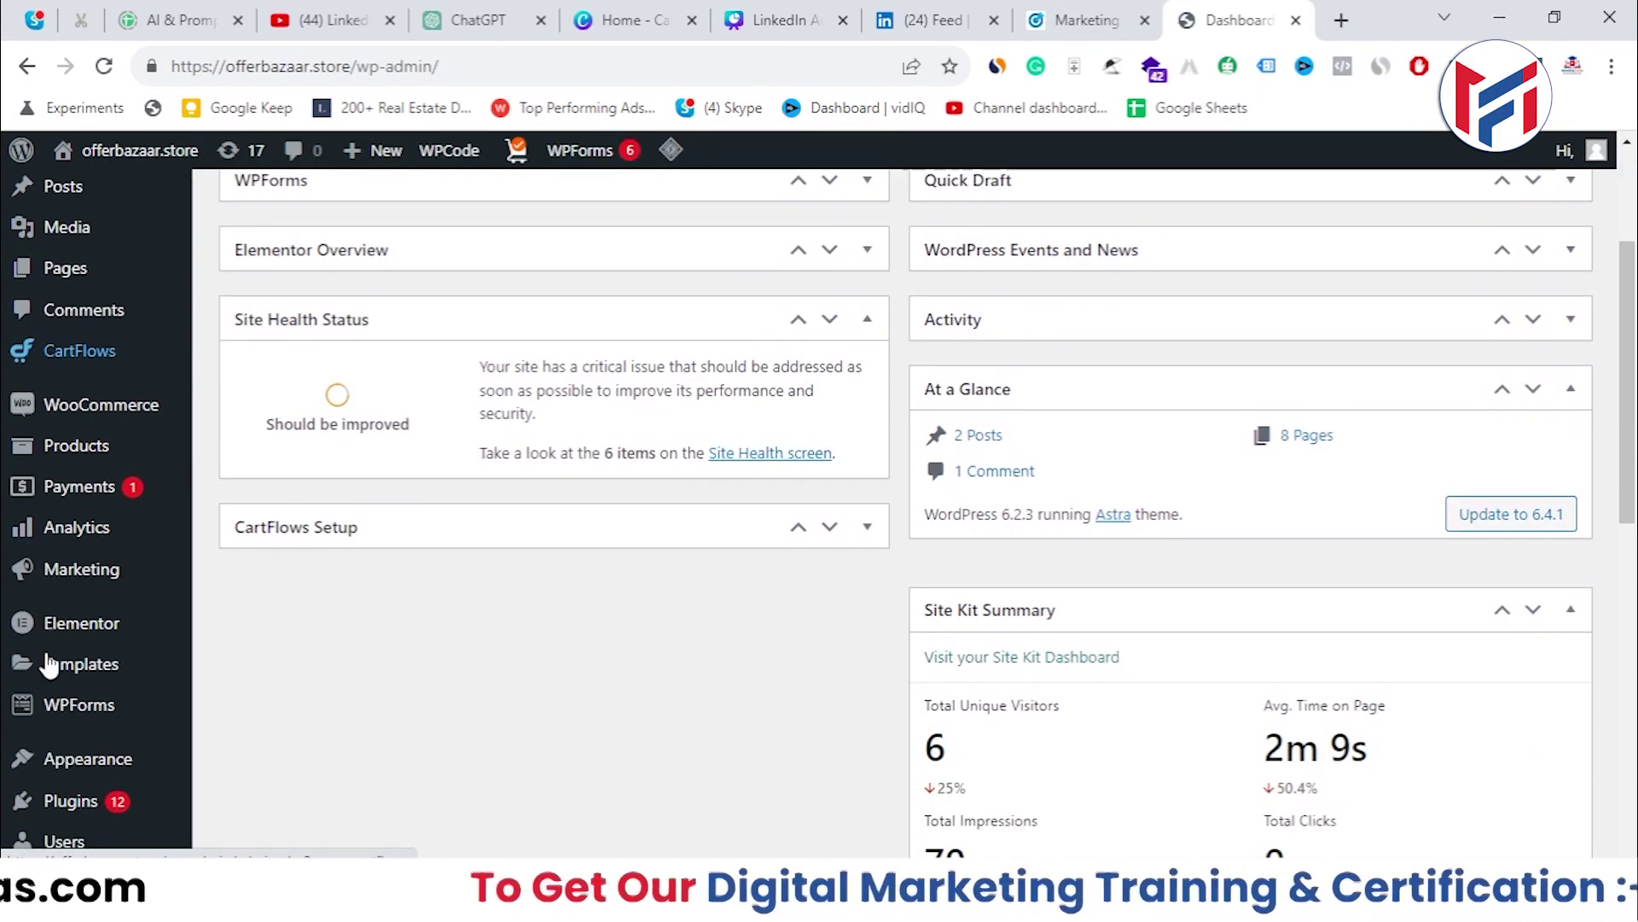
scroll(64, 670, down, 2)
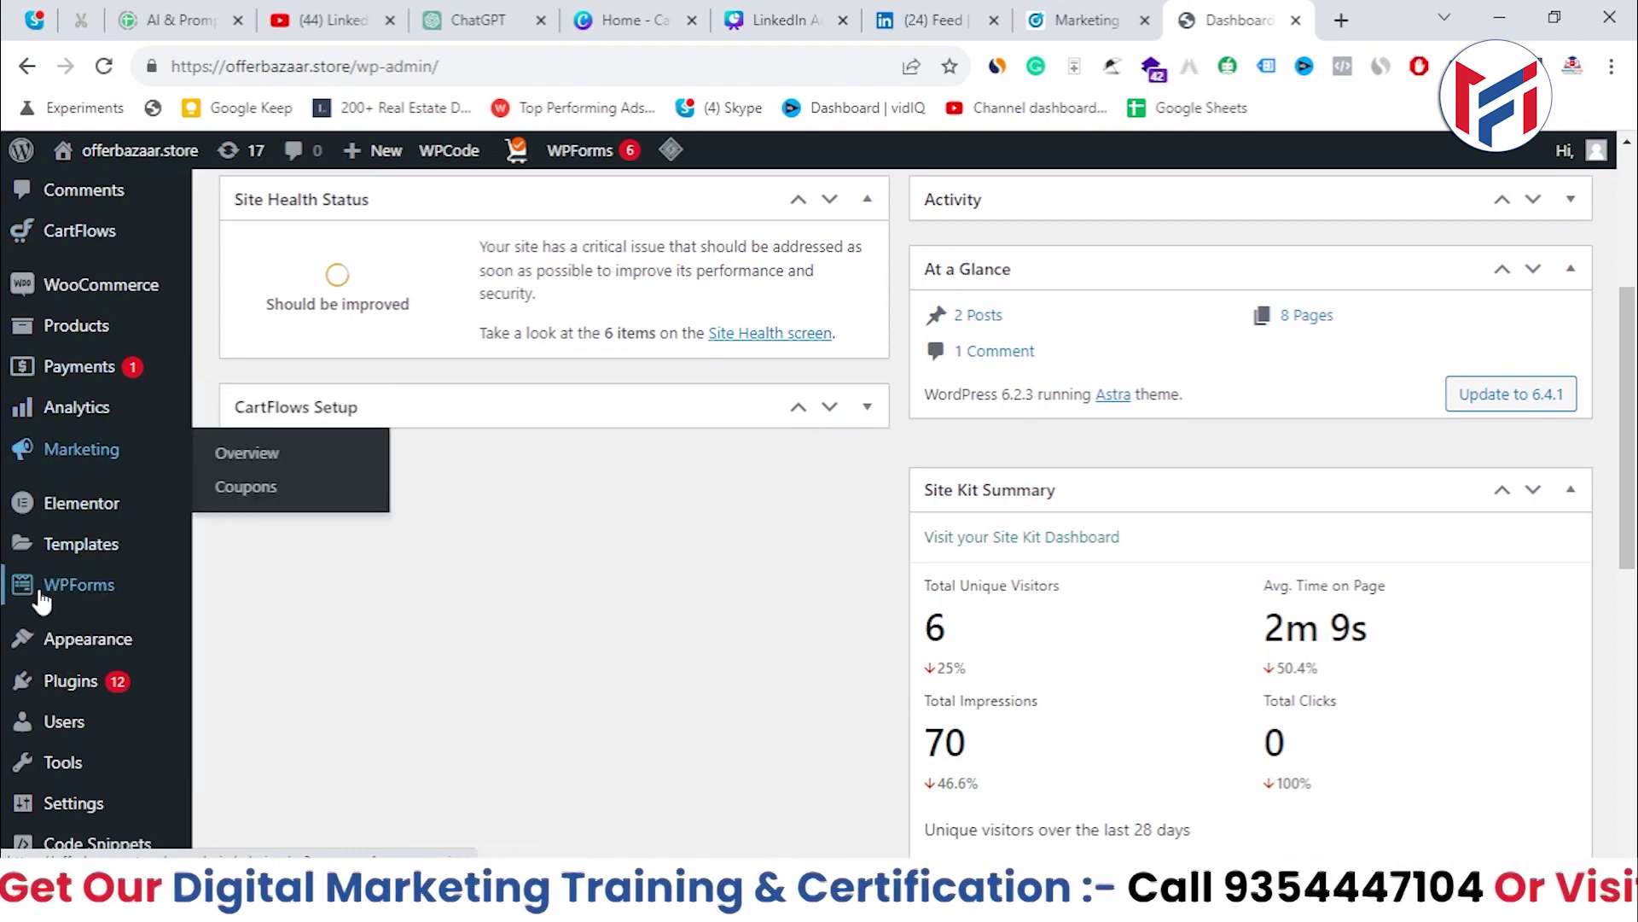
mouse_move(77, 638)
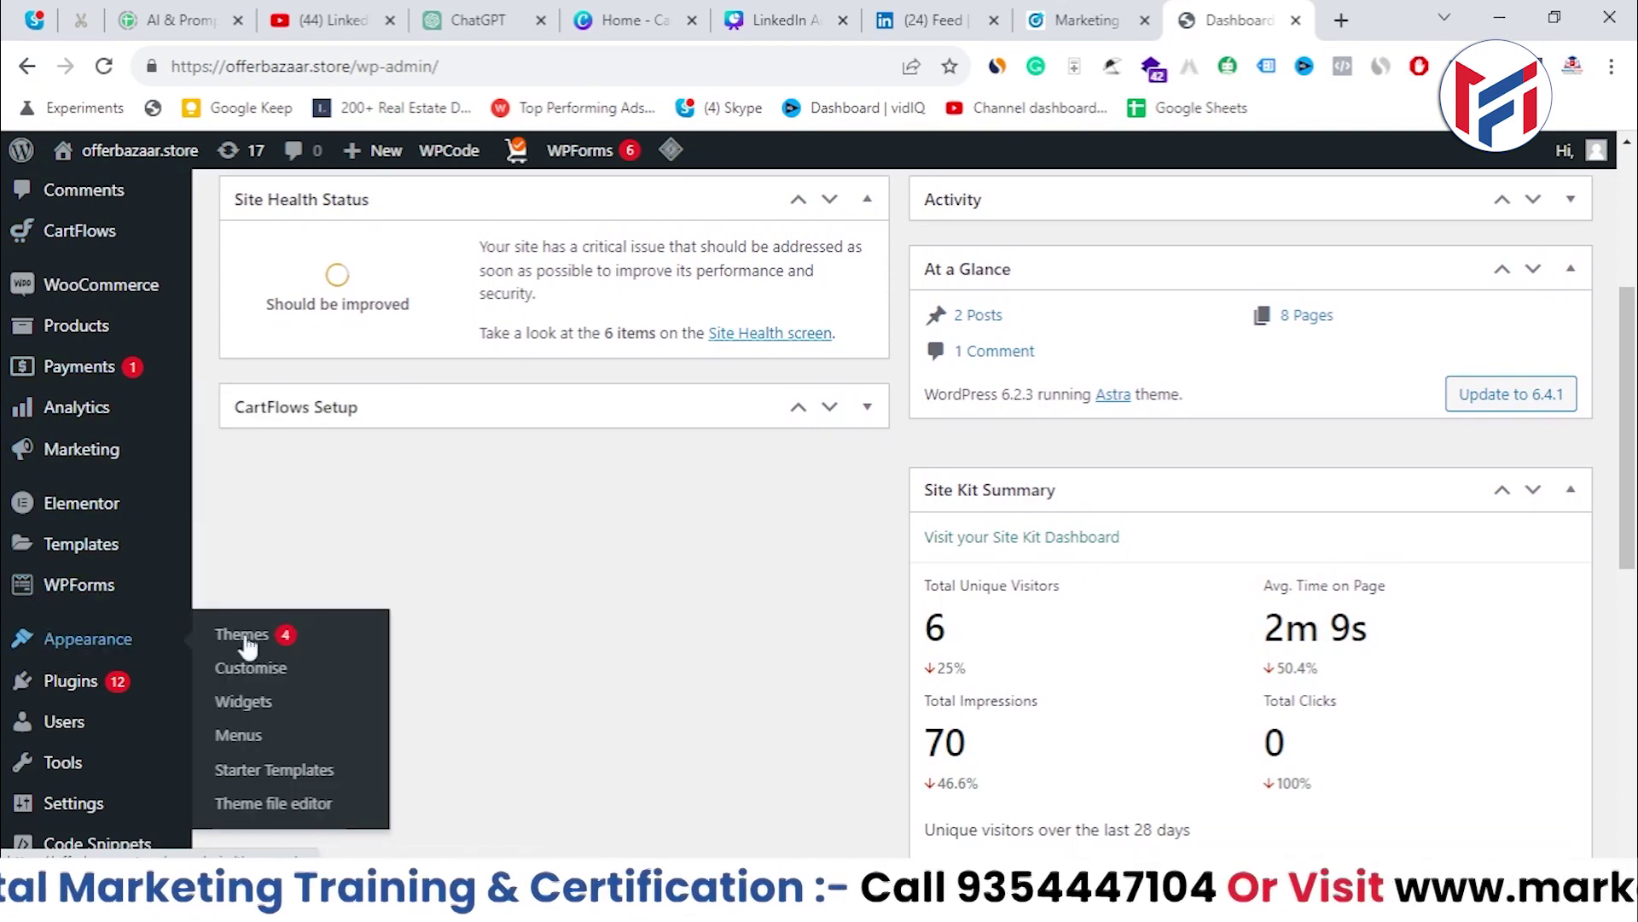
click(250, 812)
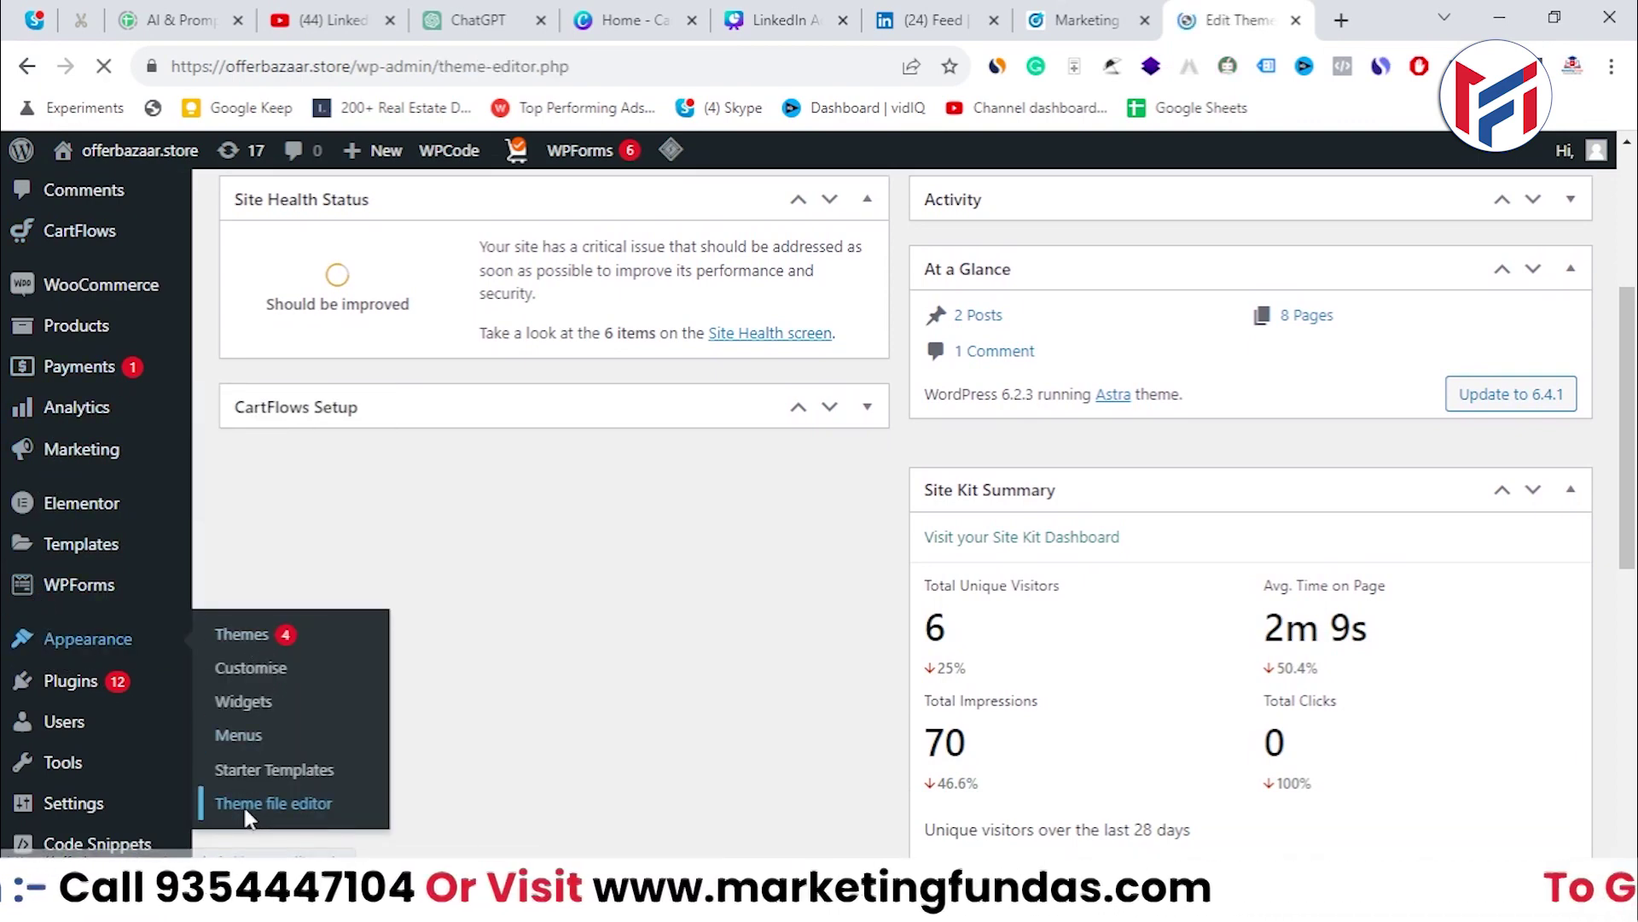
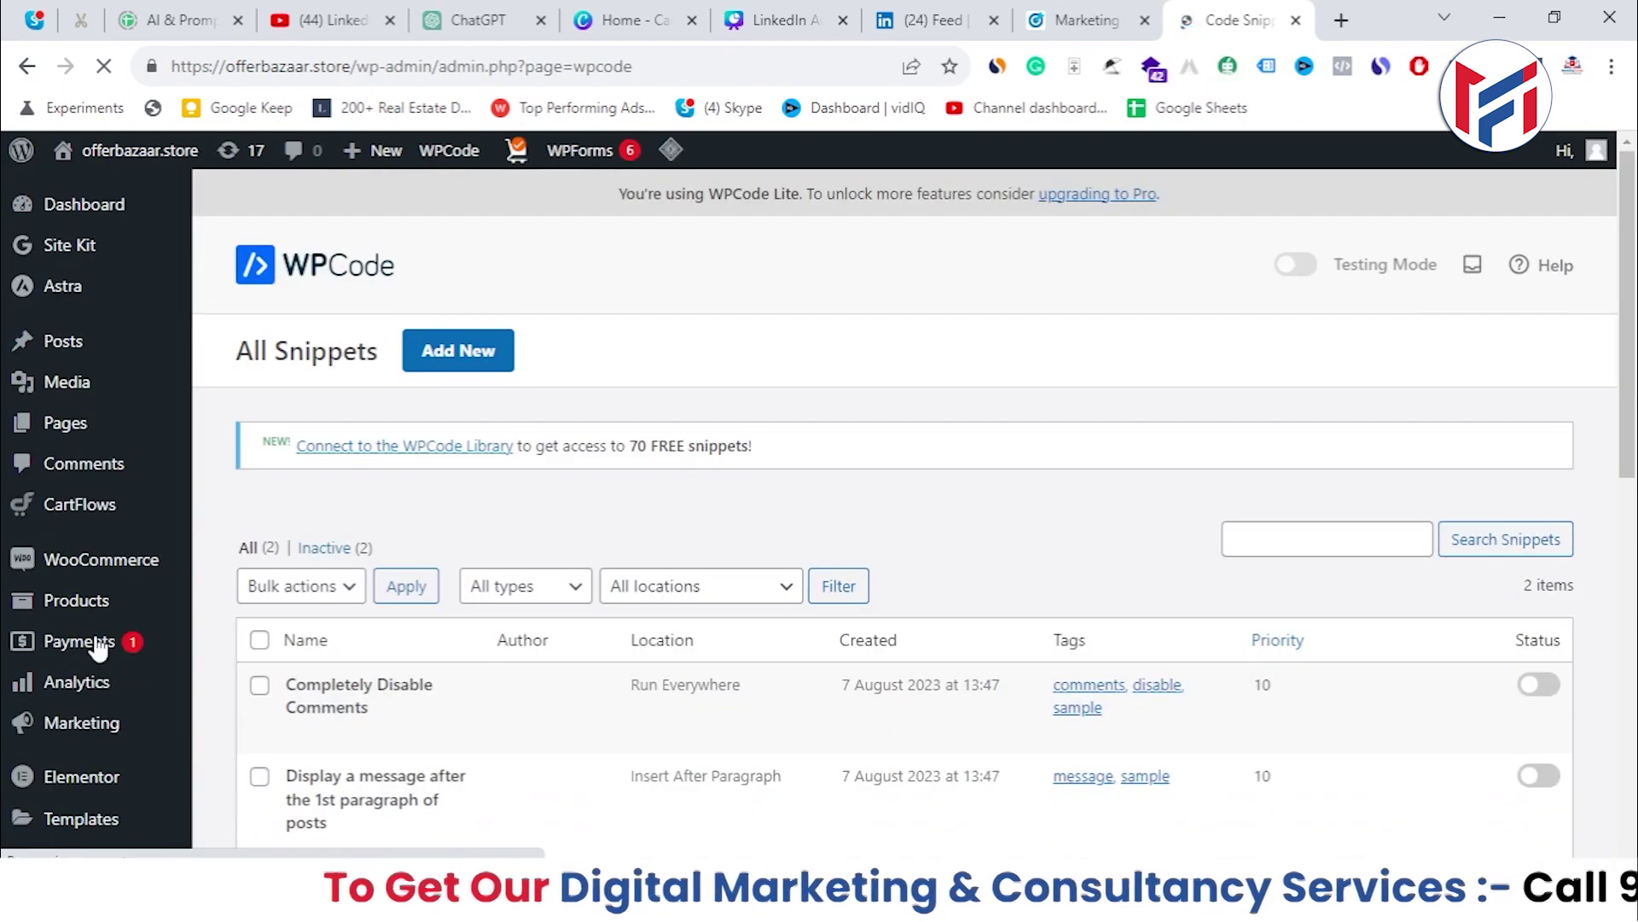
- Open the page for adding new WordPress plugins and look through the plugin search and the featured plugins
scroll(109, 410, down, 3)
mouse_move(96, 595)
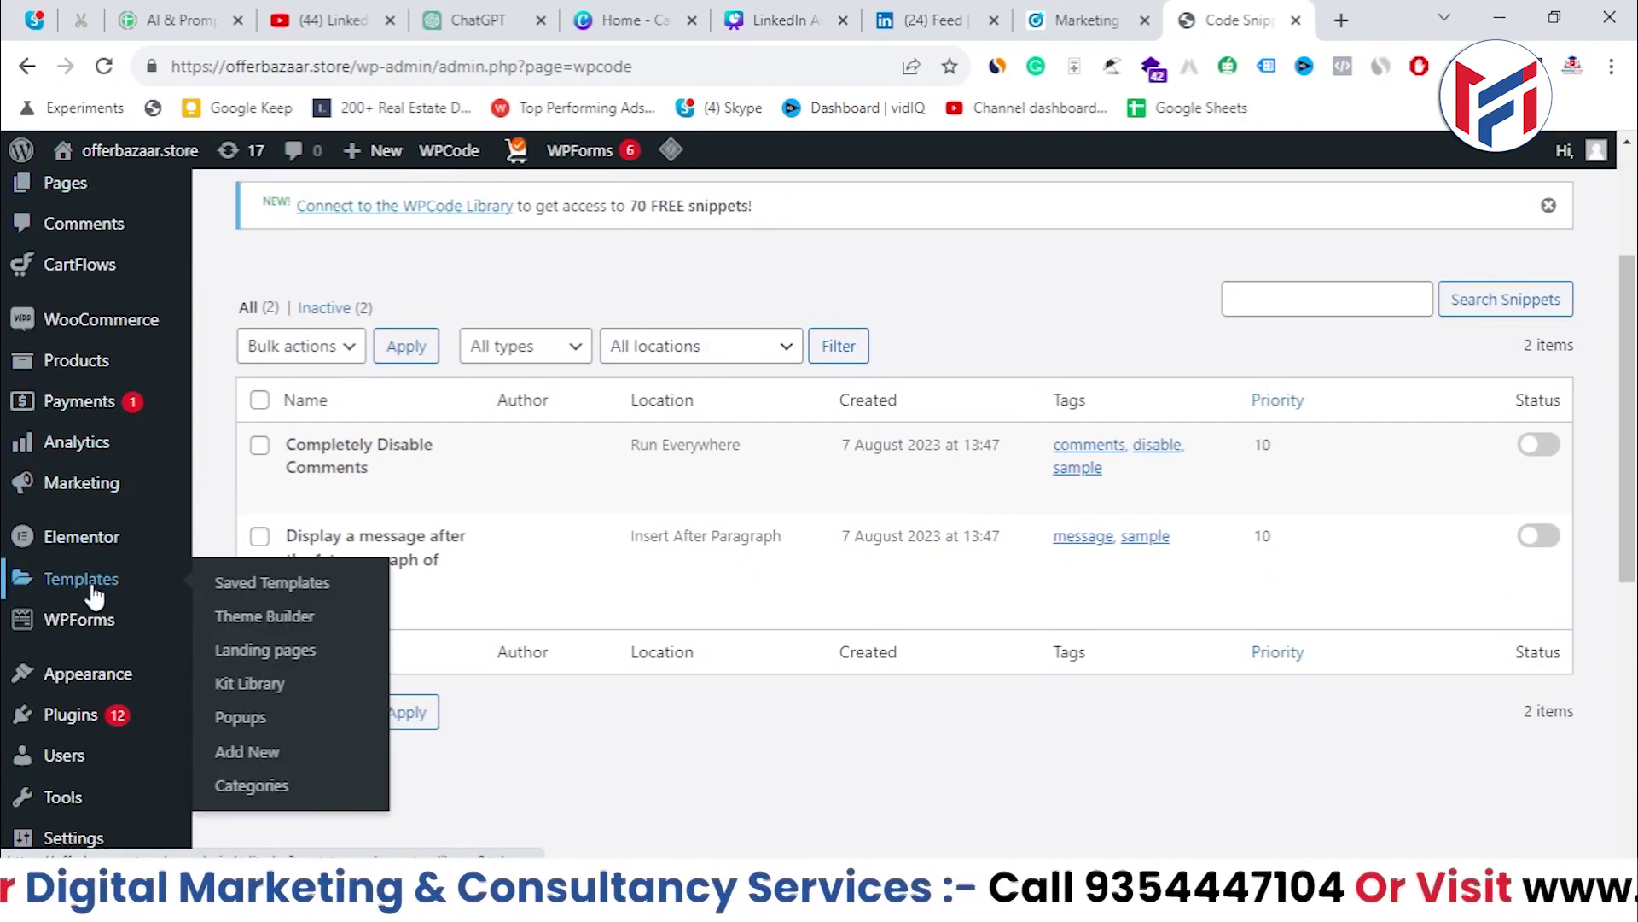
scroll(38, 465, down, 2)
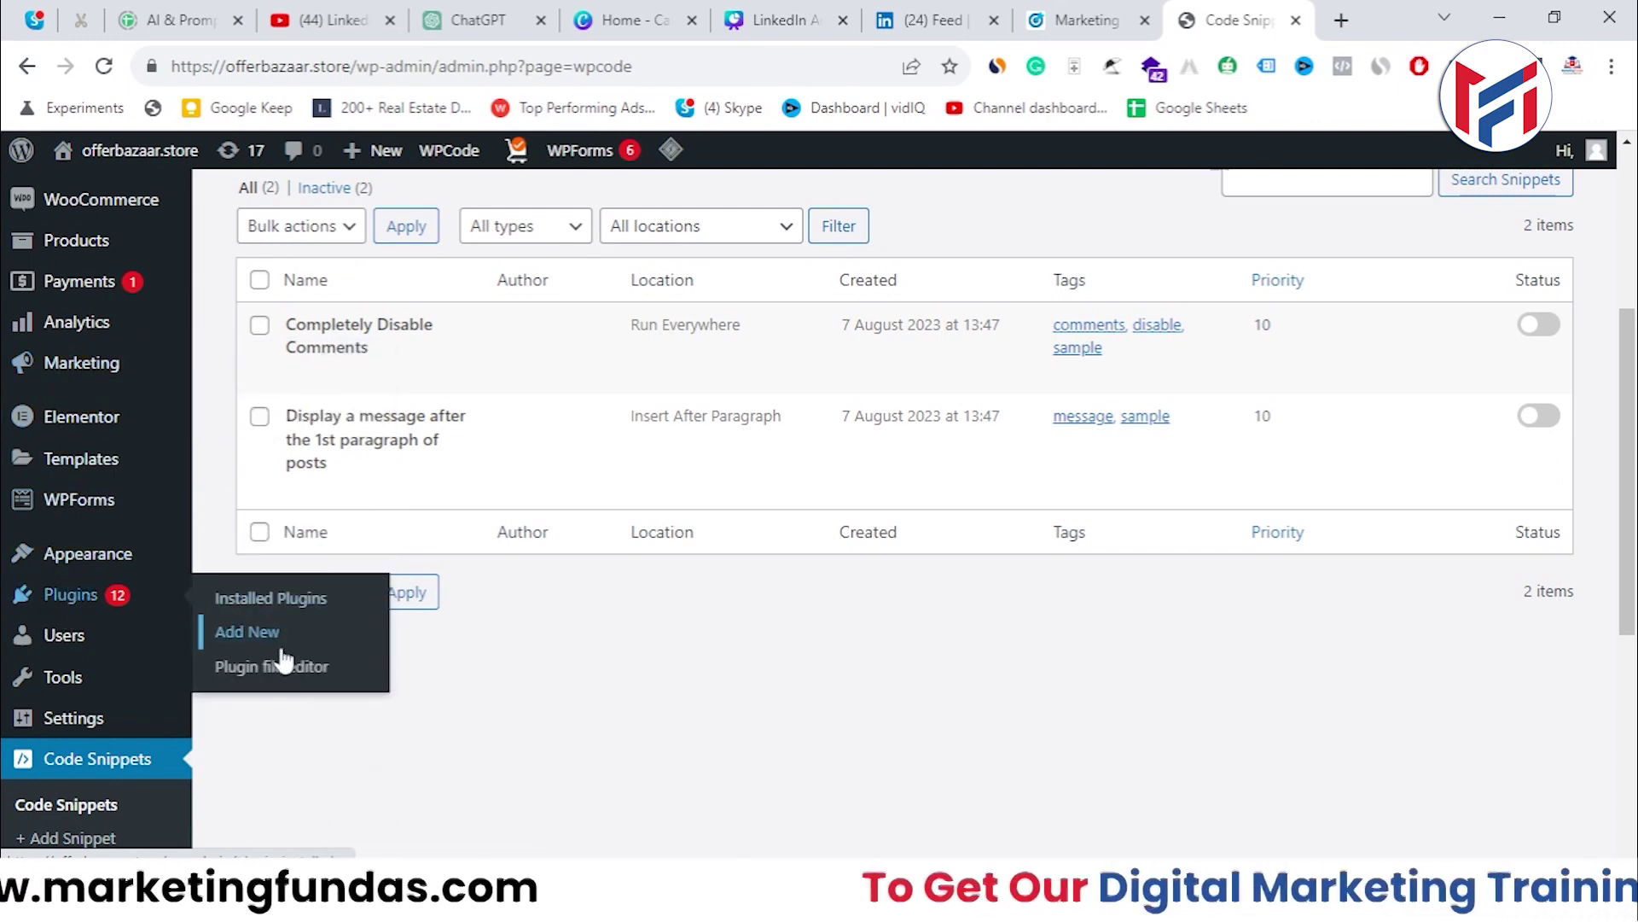
click(272, 640)
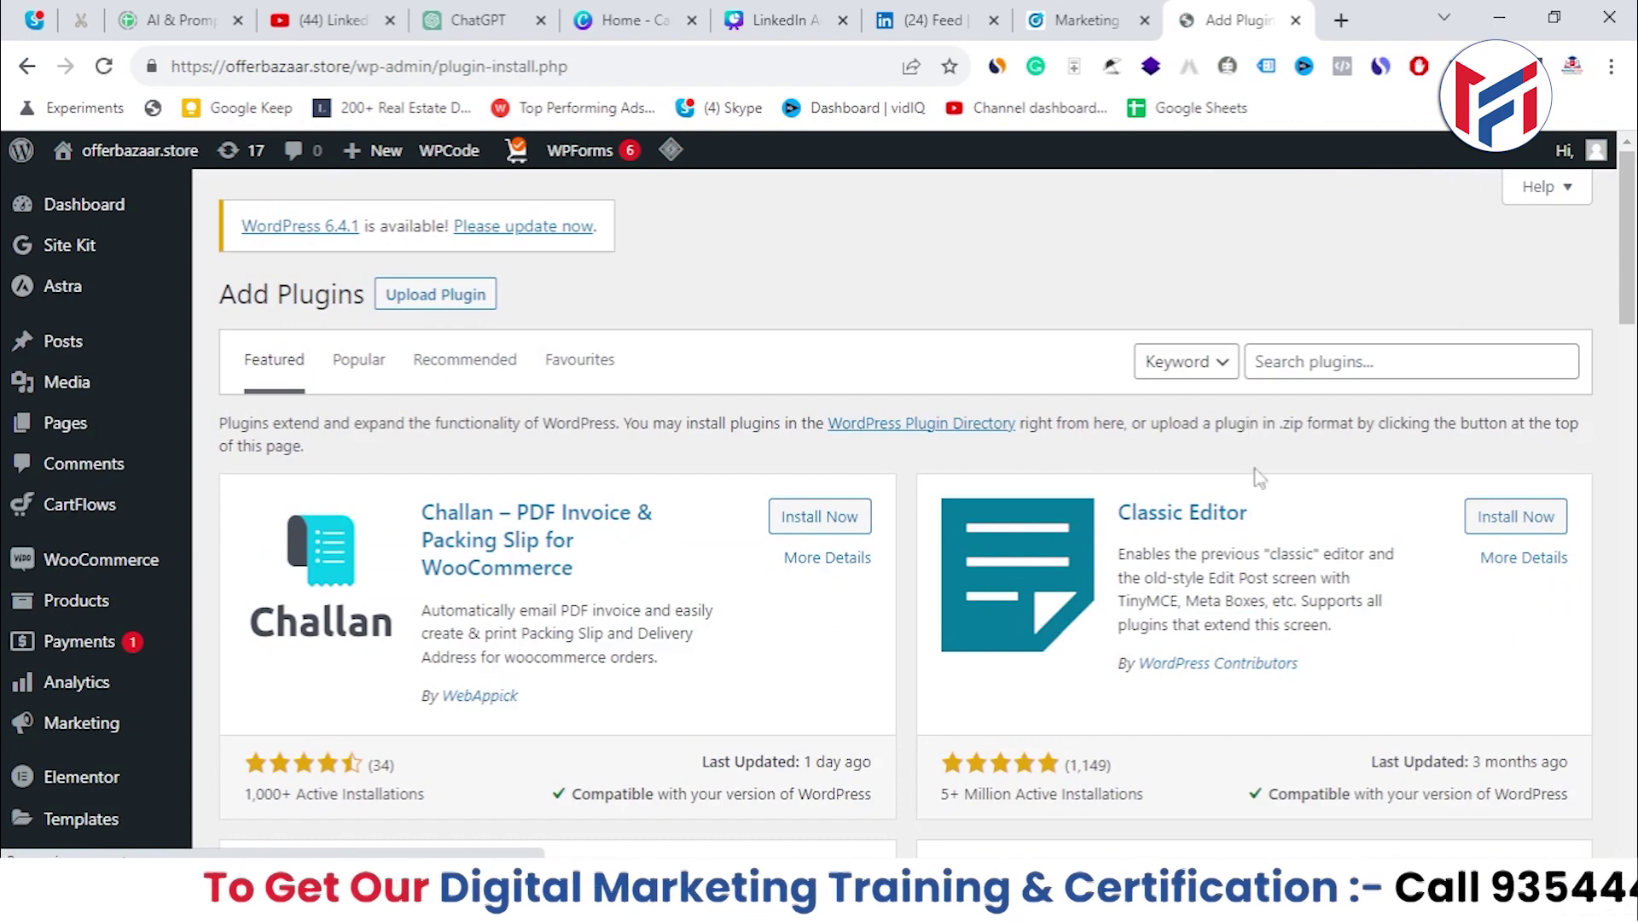
click(1251, 365)
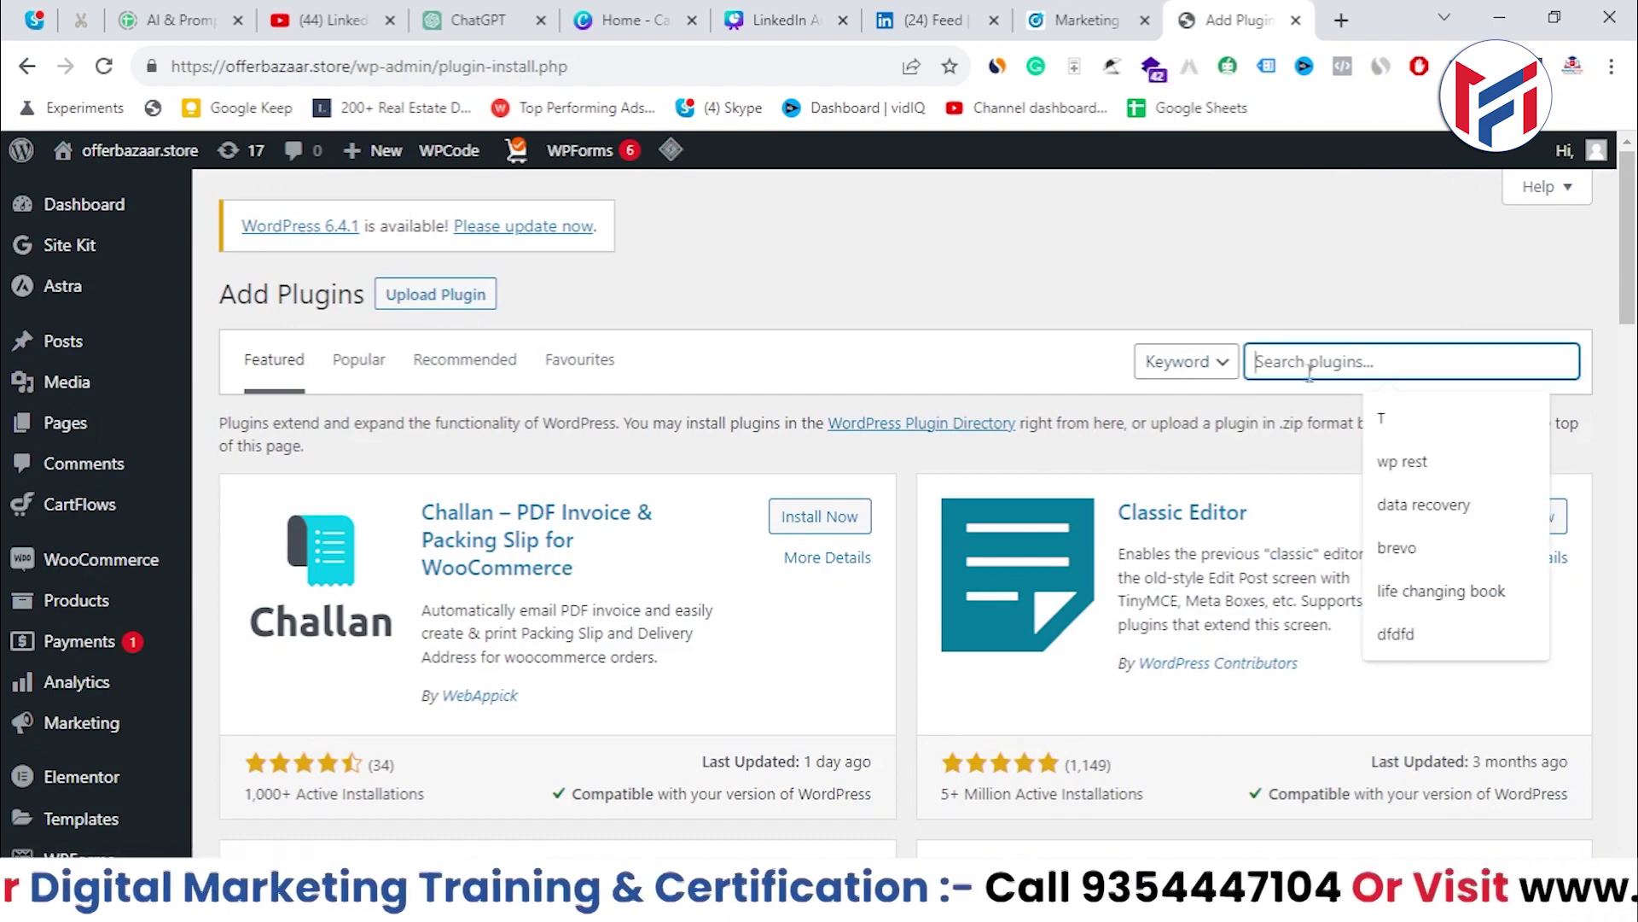
scroll(80, 674, down, 3)
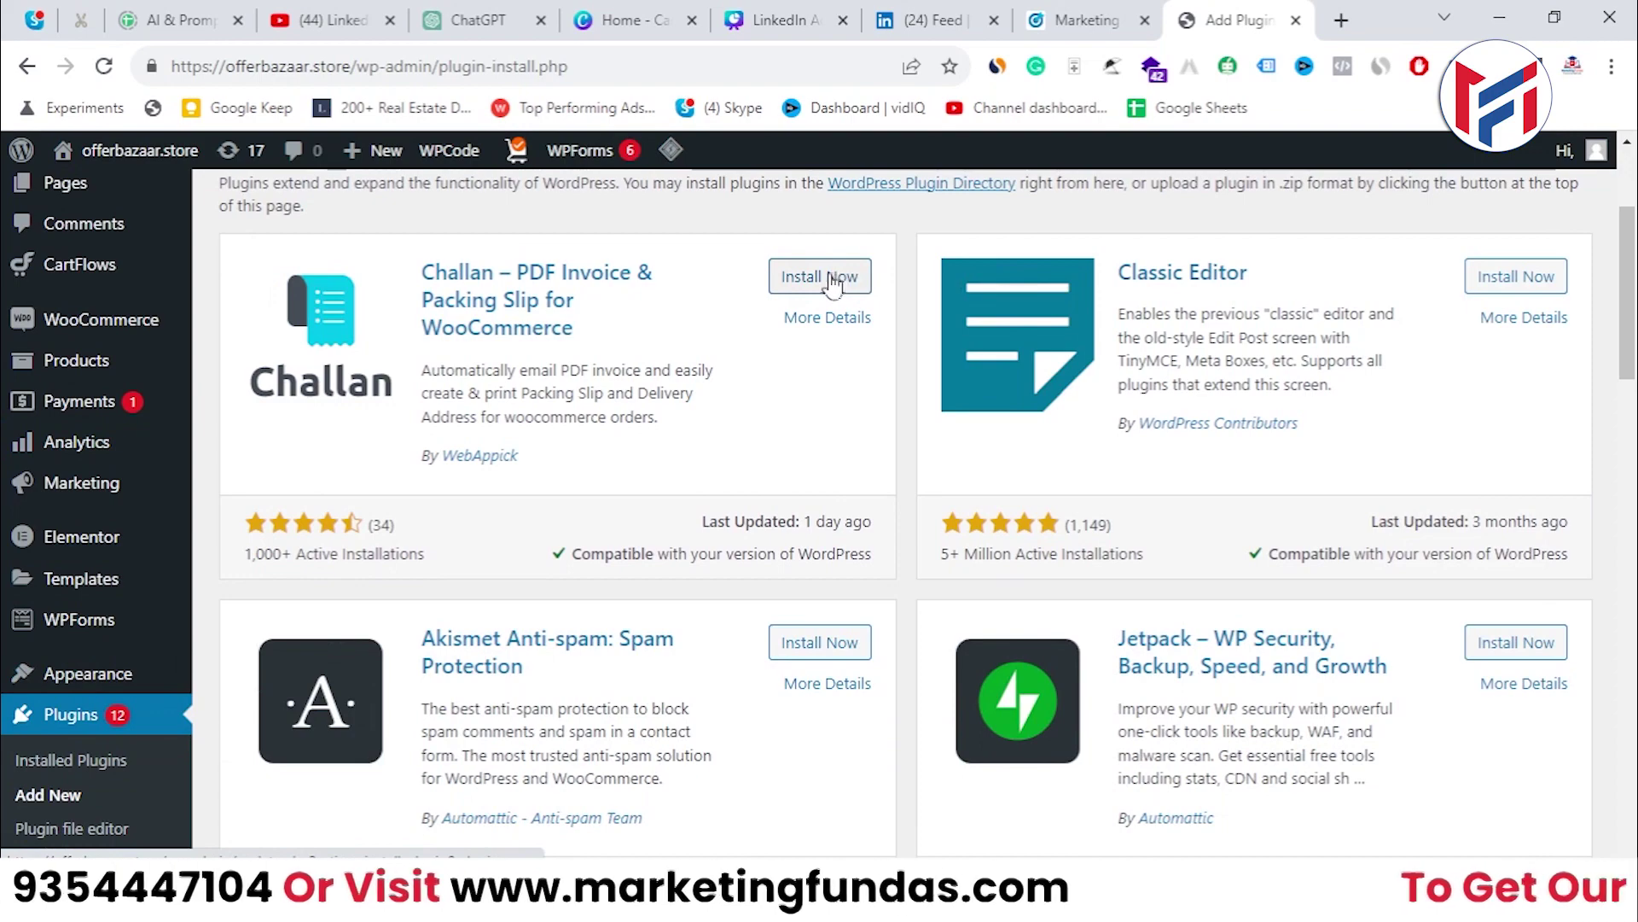
scroll(149, 494, down, 5)
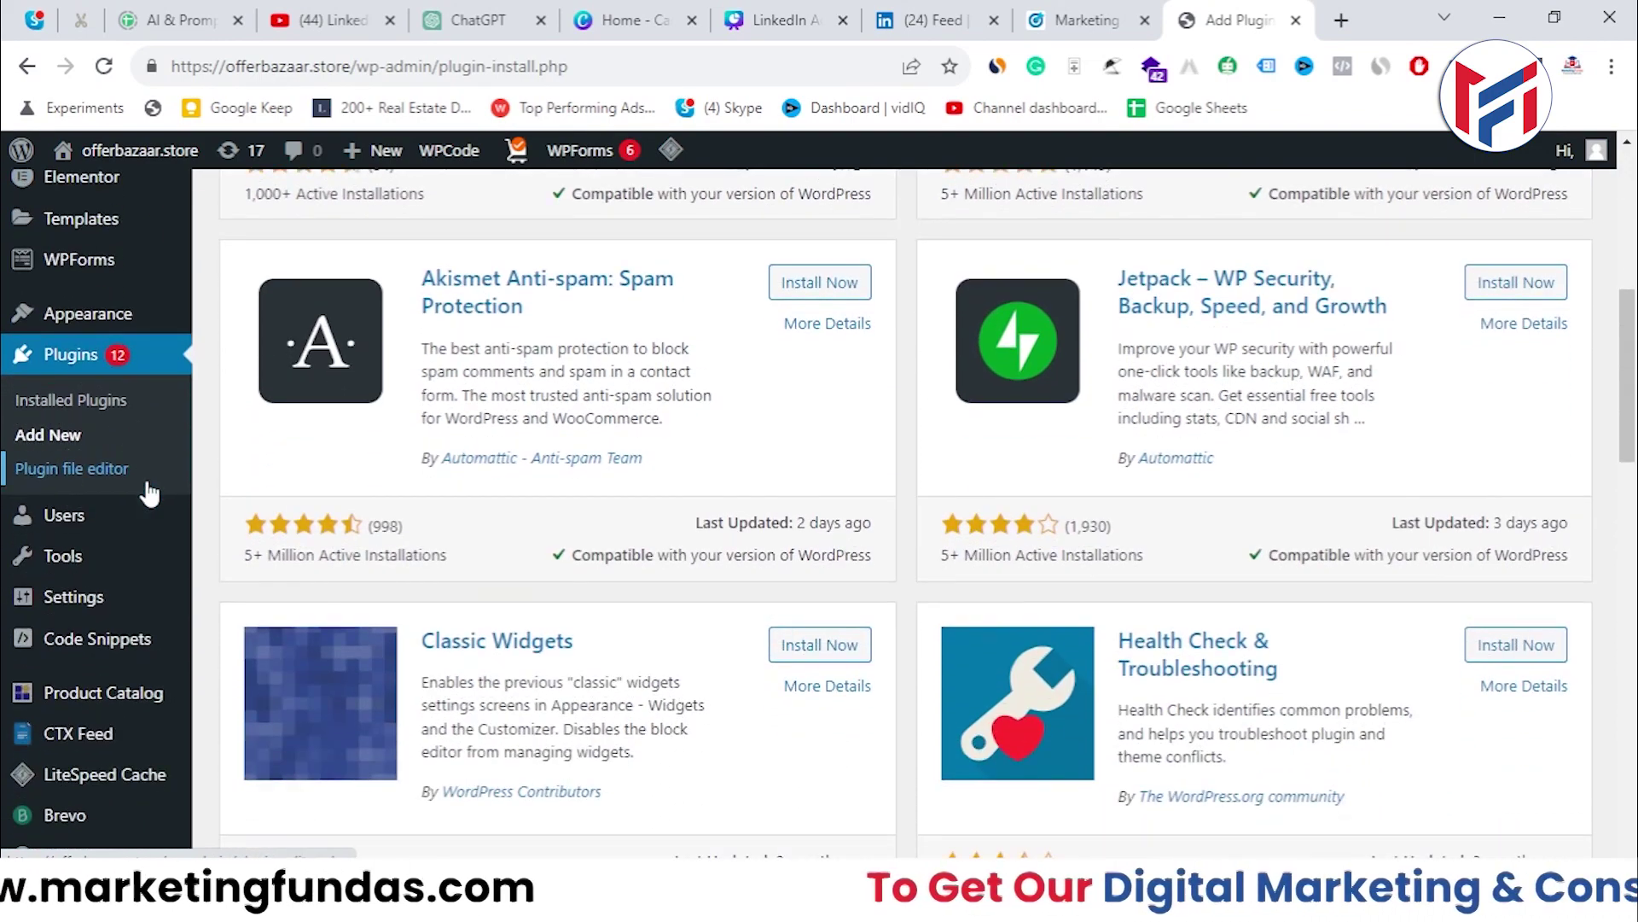
- Open the Header & Footer settings of the WPCode code snippets plugin
mouse_move(53, 549)
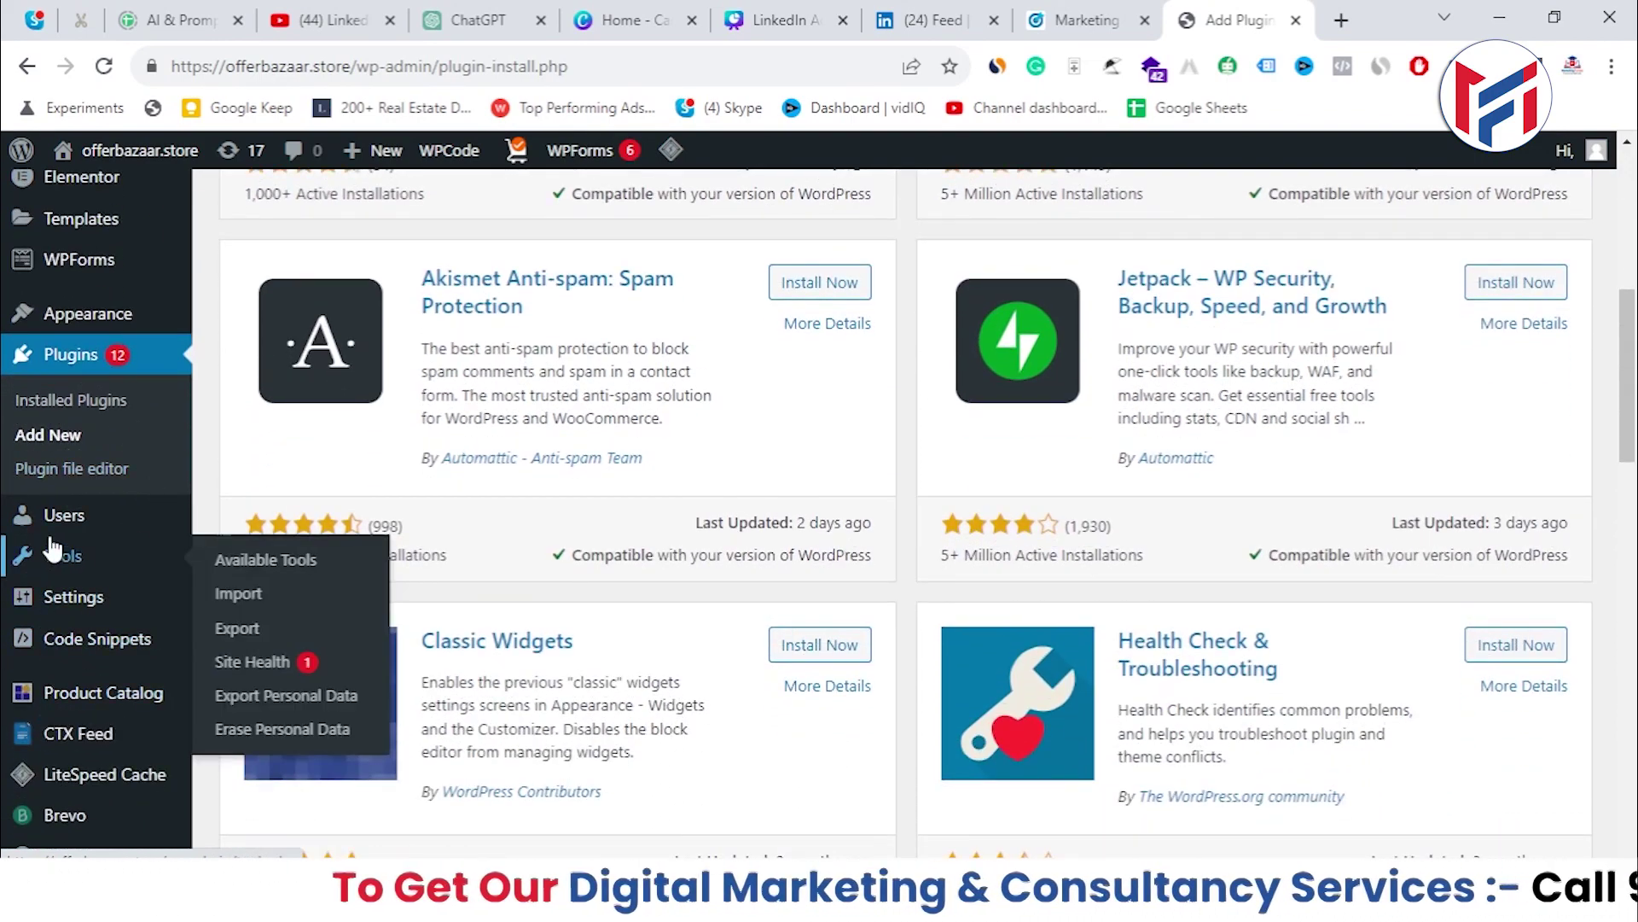
mouse_move(75, 650)
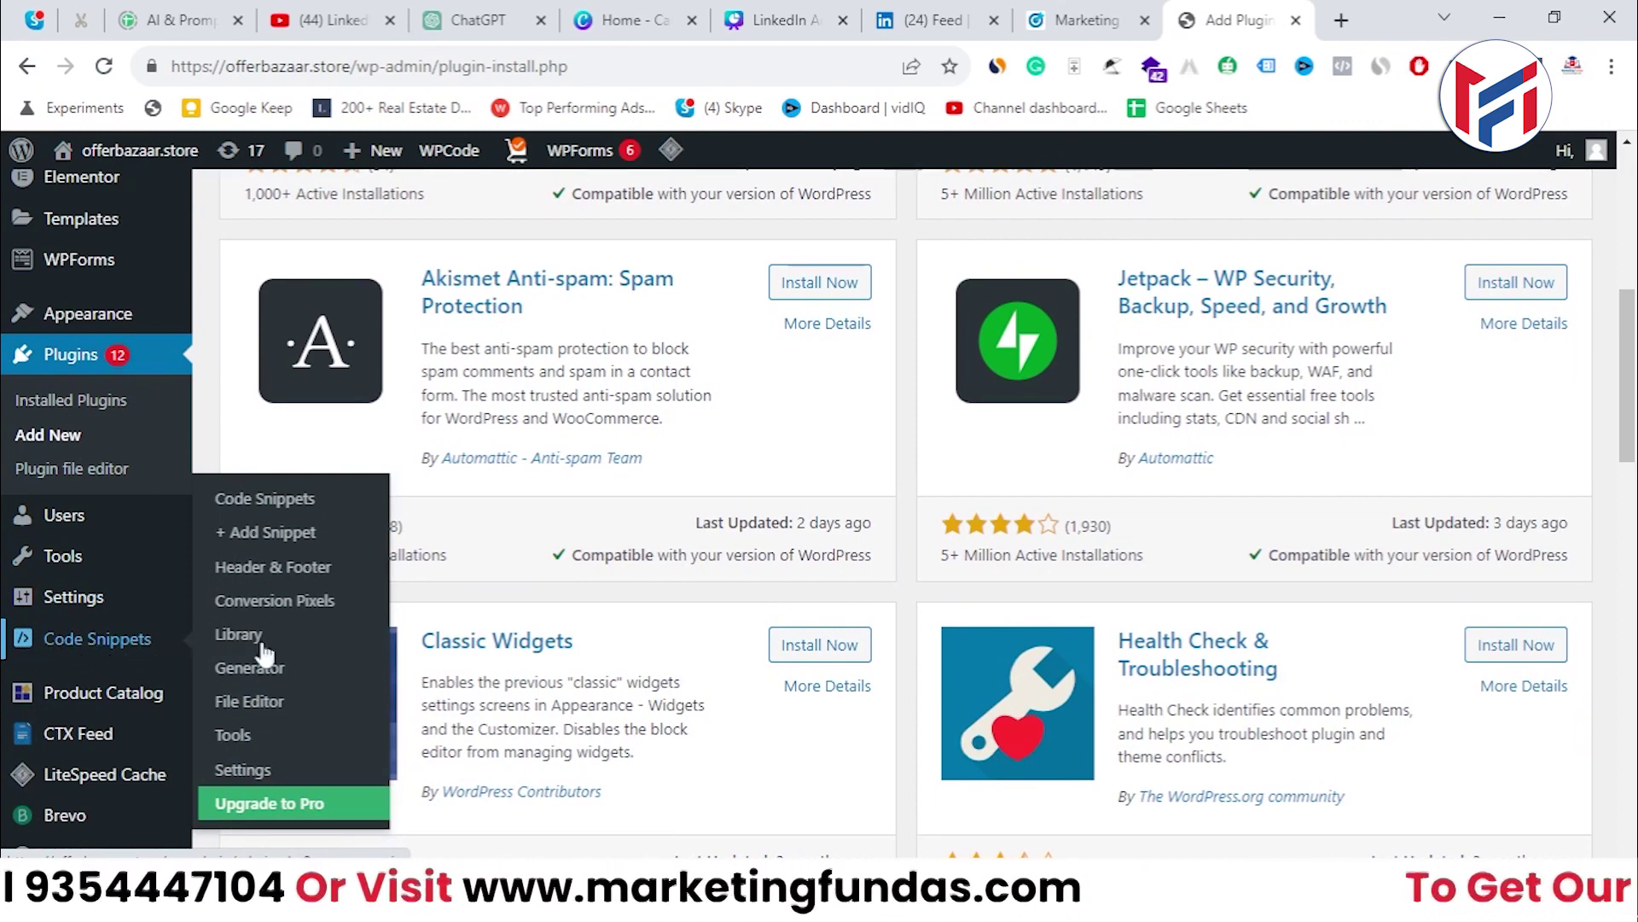
click(271, 567)
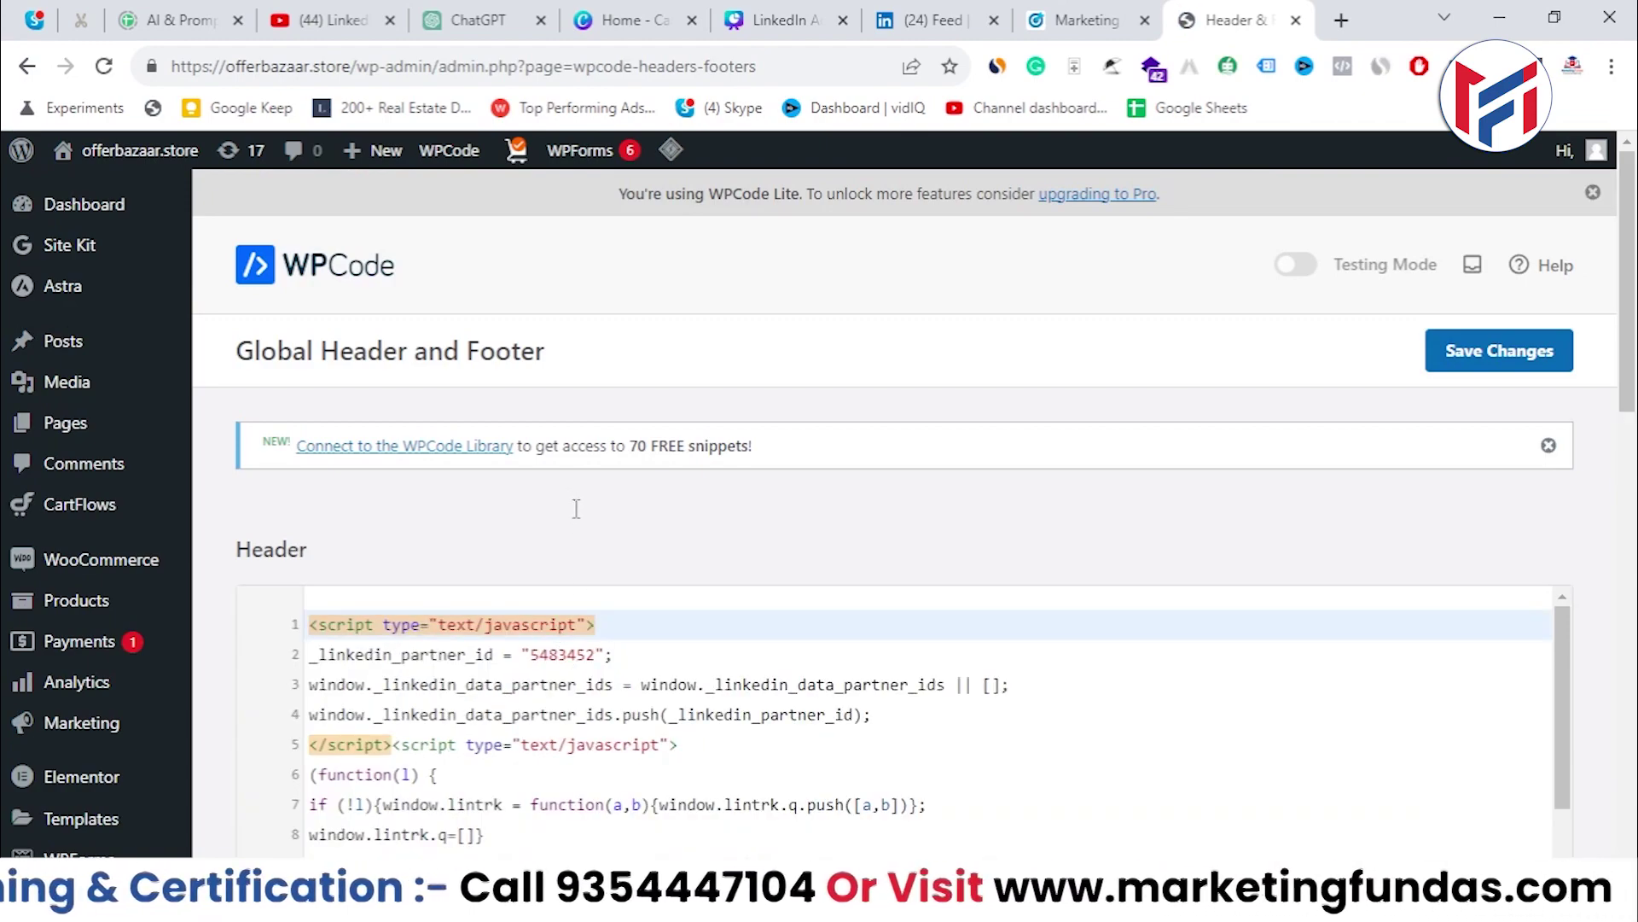
- Paste the copied Insight Tag code into the site's global Footer scripts and save the changes
scroll(689, 442, down, 15)
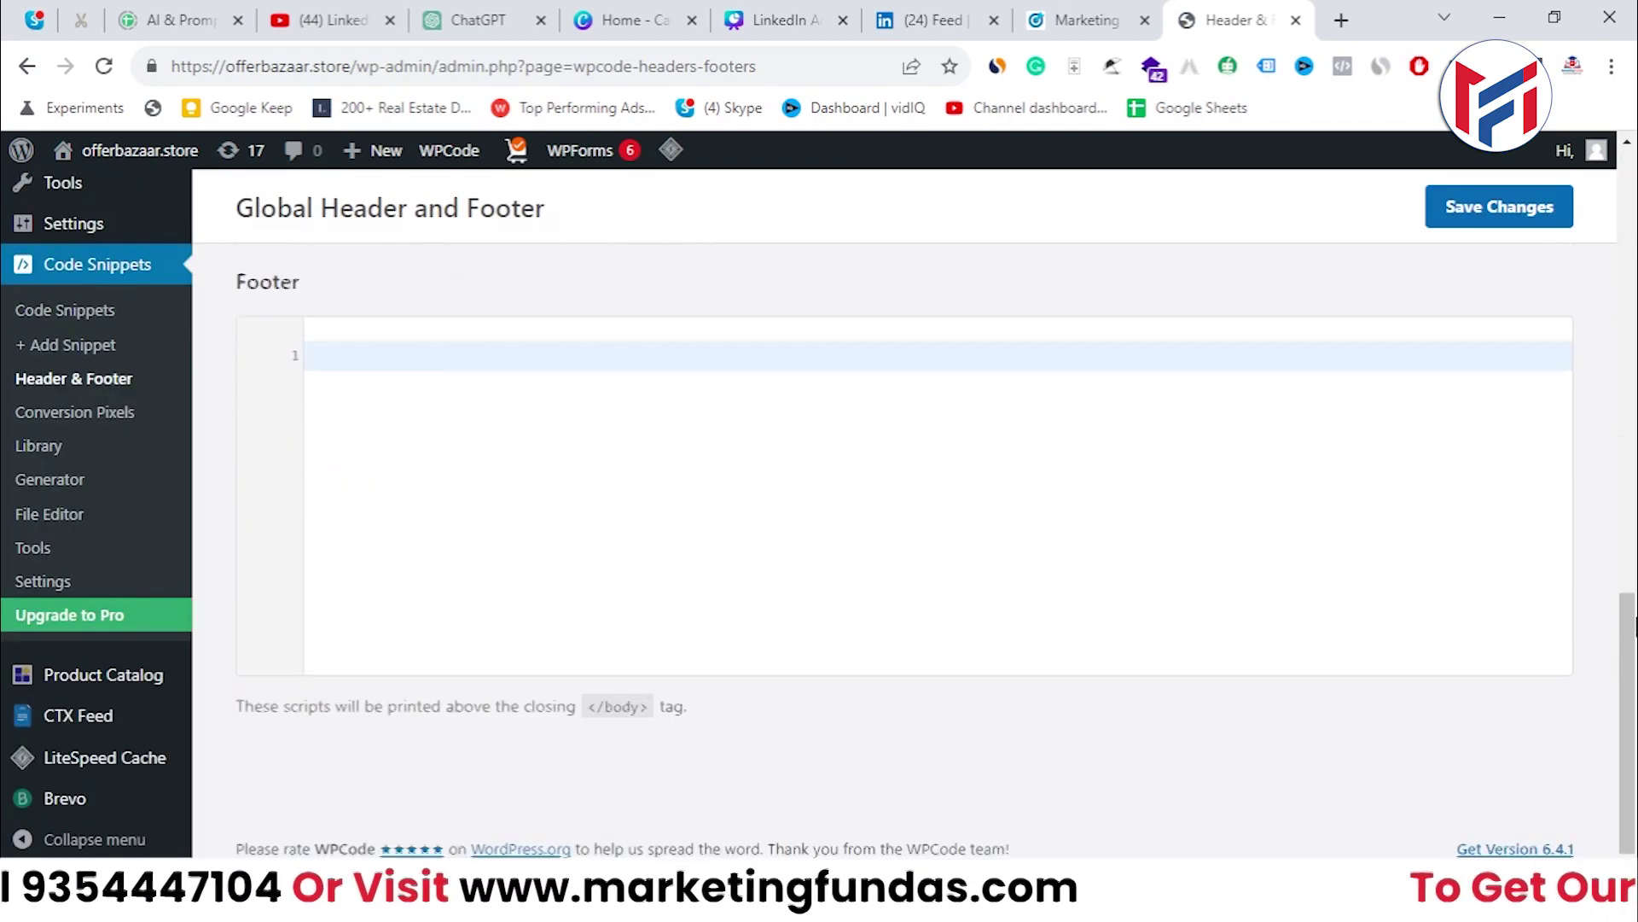
right_click(453, 376)
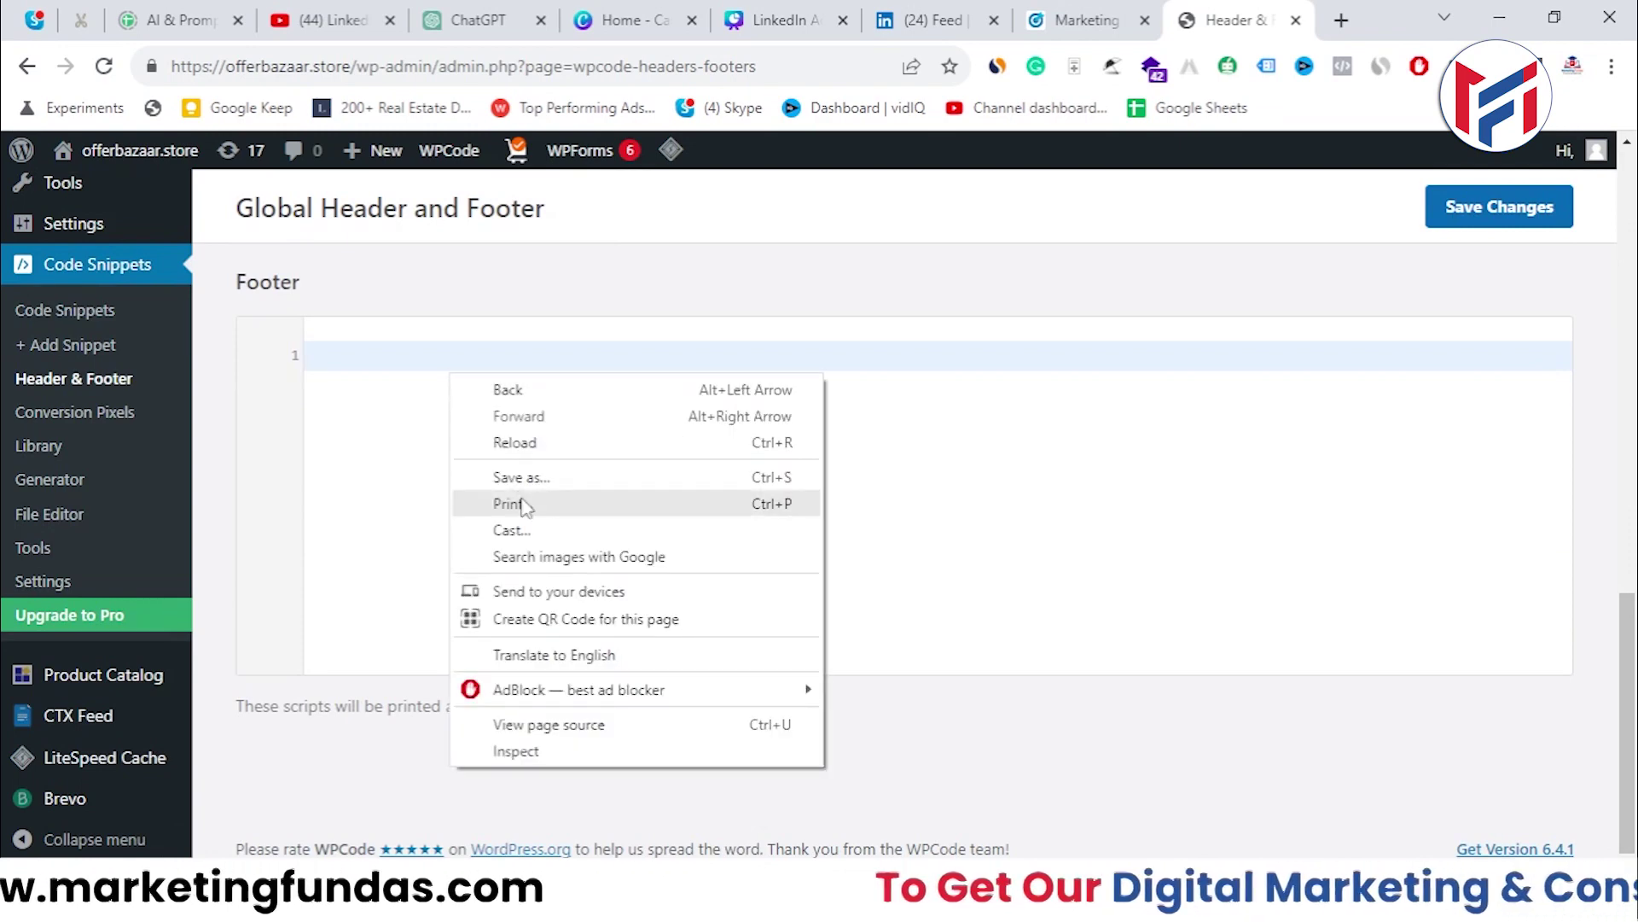
right_click(377, 357)
click(433, 522)
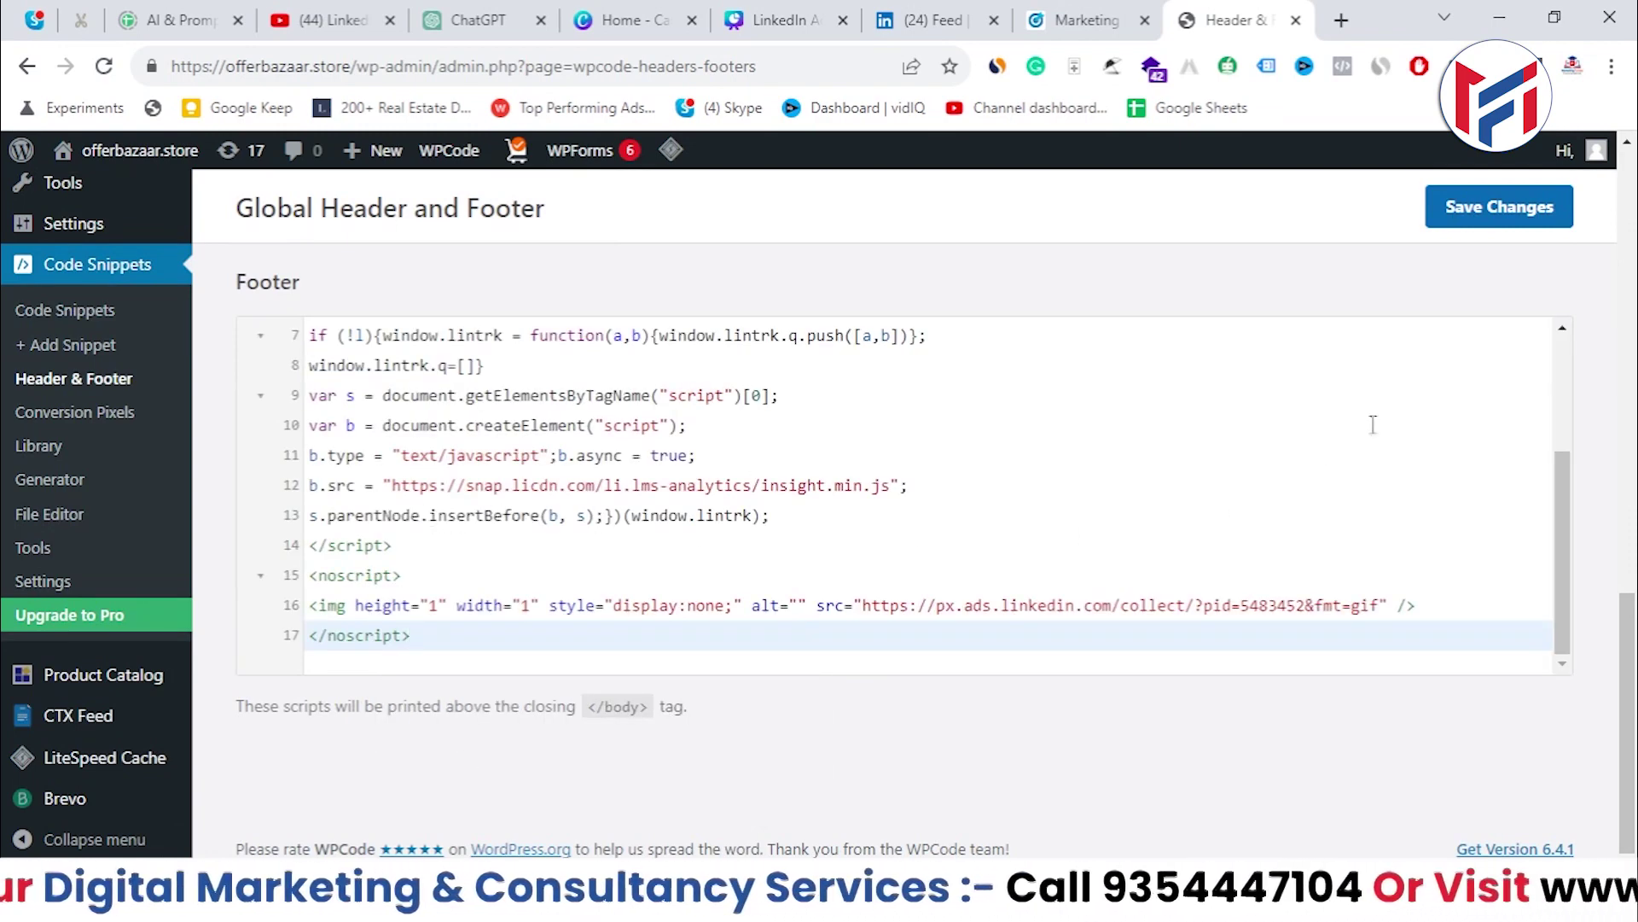
click(1489, 208)
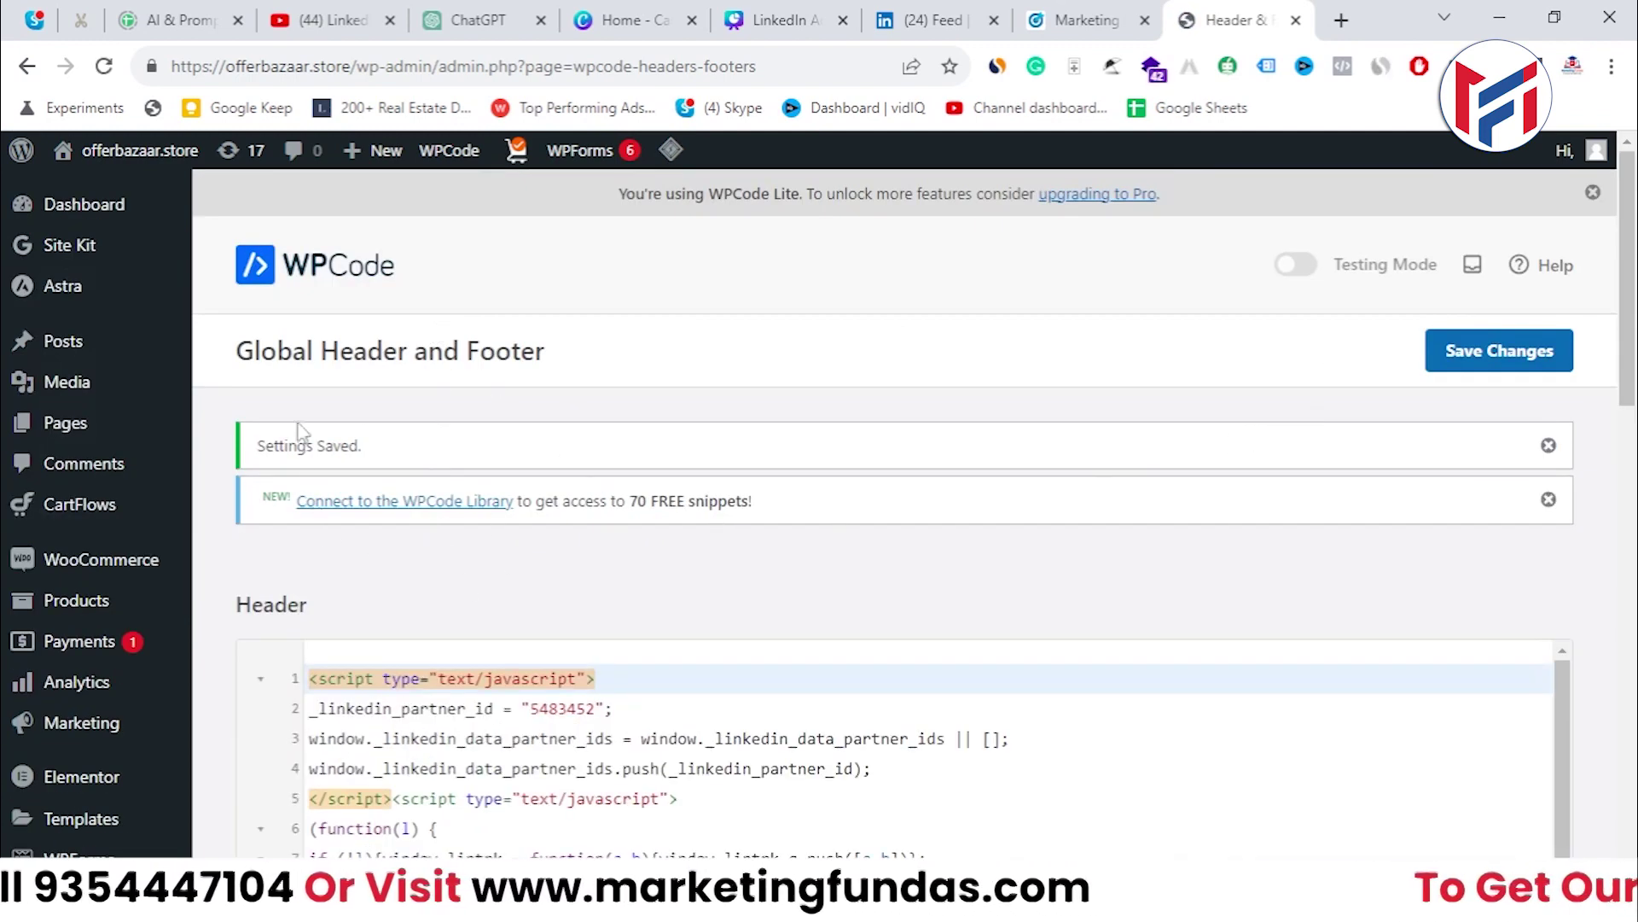
- Return to the LinkedIn conversion setup and examine the section for defining the conversion tracking method
click(1062, 7)
scroll(648, 635, down, 3)
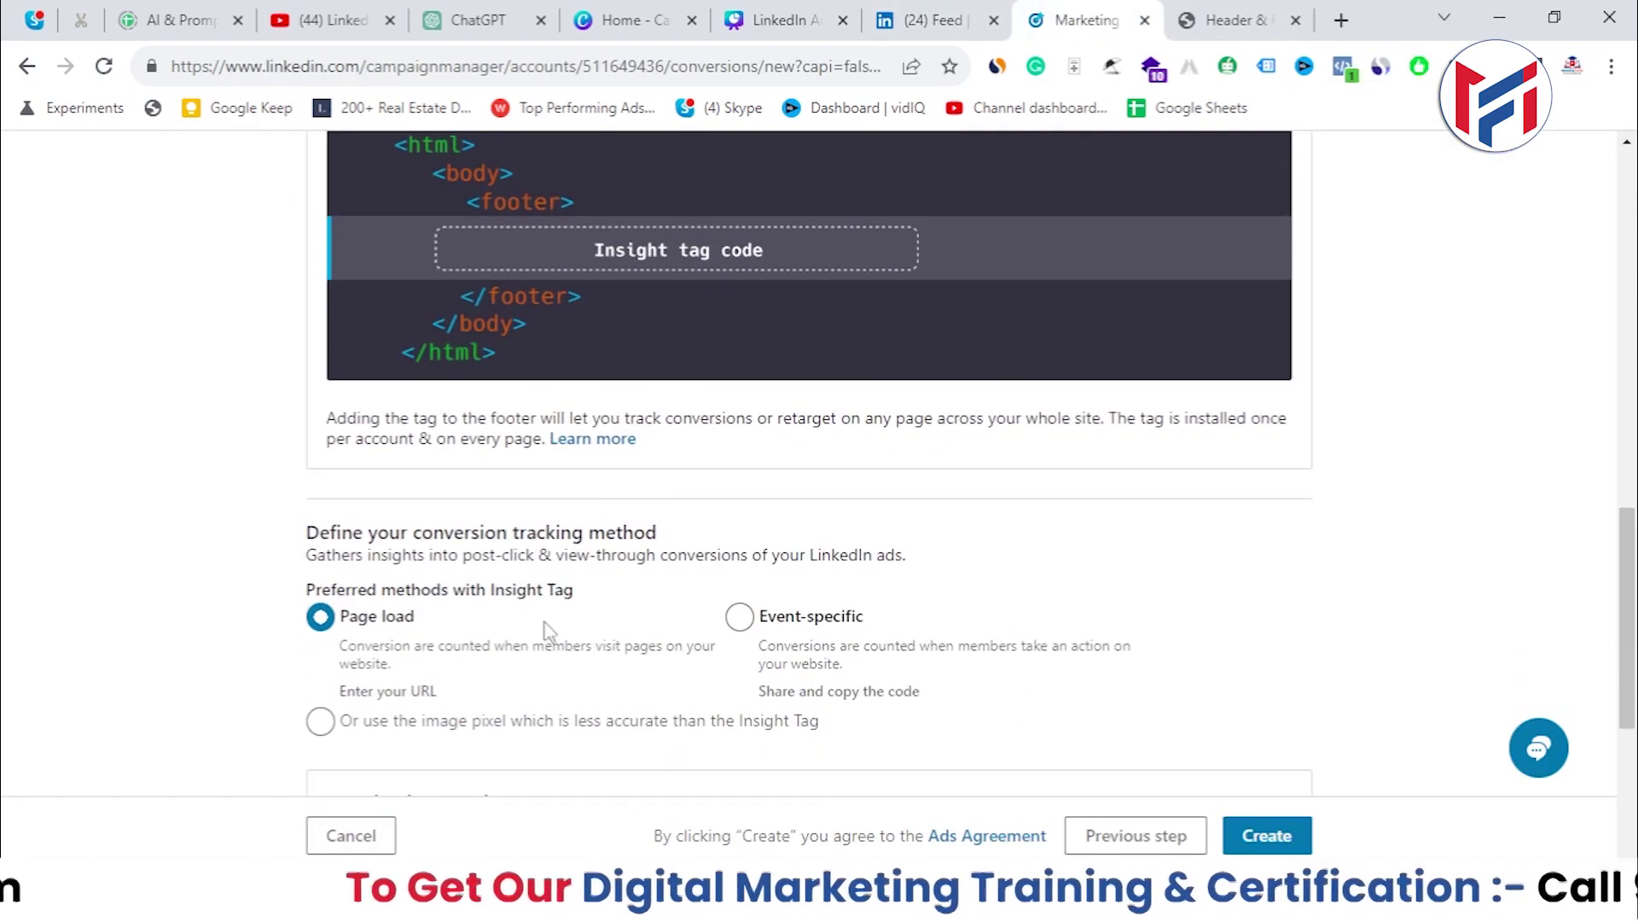
drag(298, 535, 680, 534)
scroll(680, 534, down, 3)
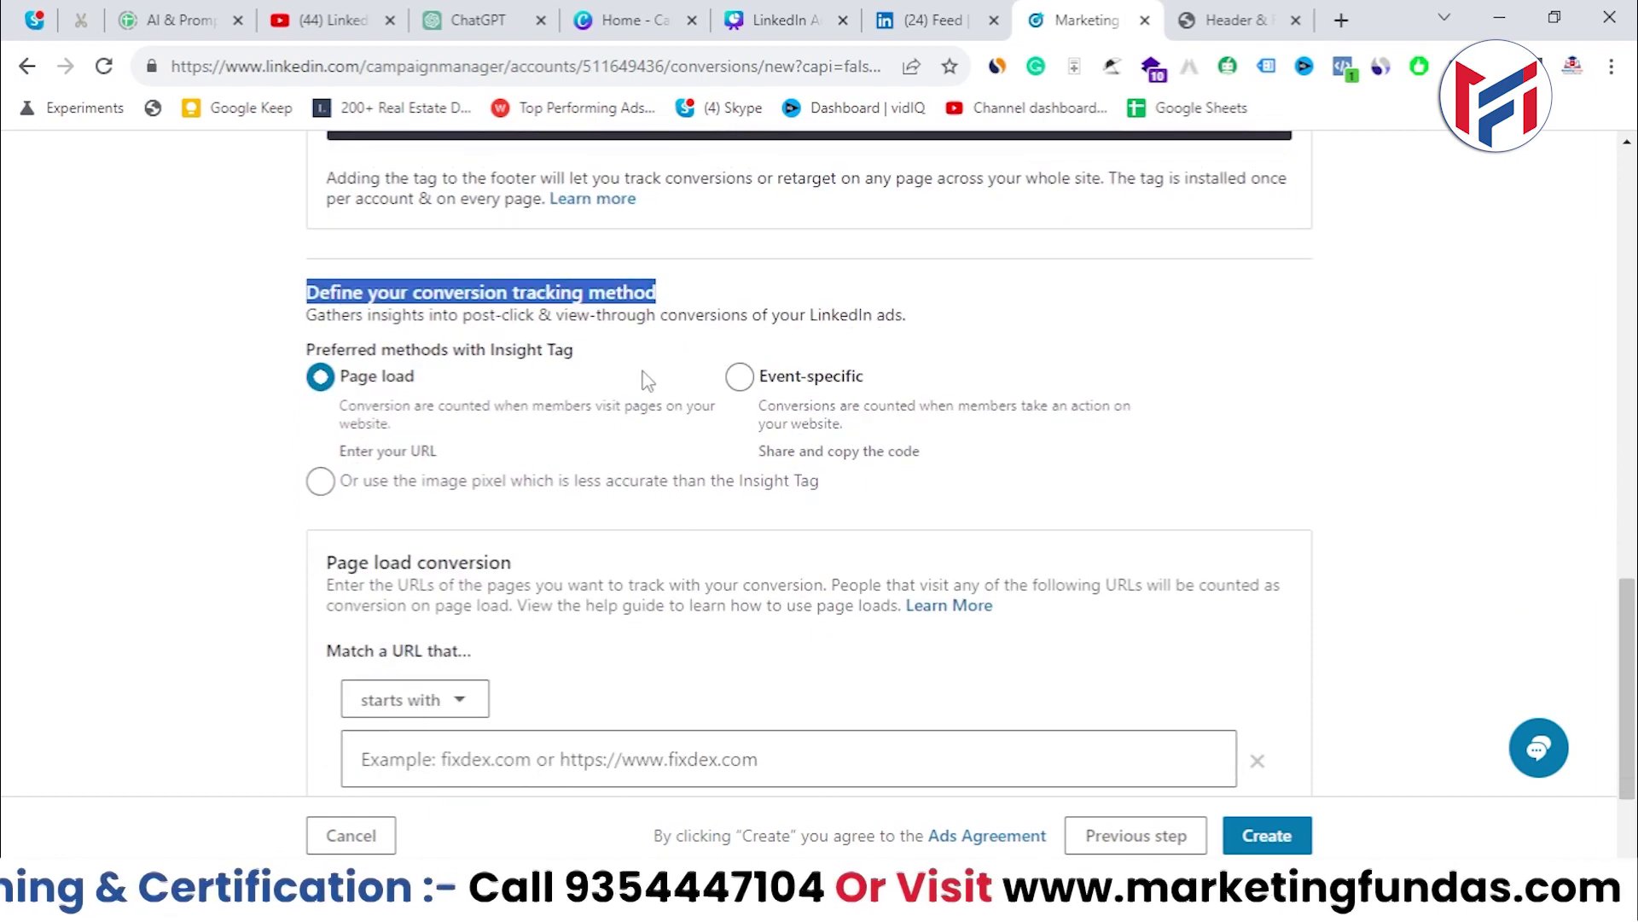
click(480, 417)
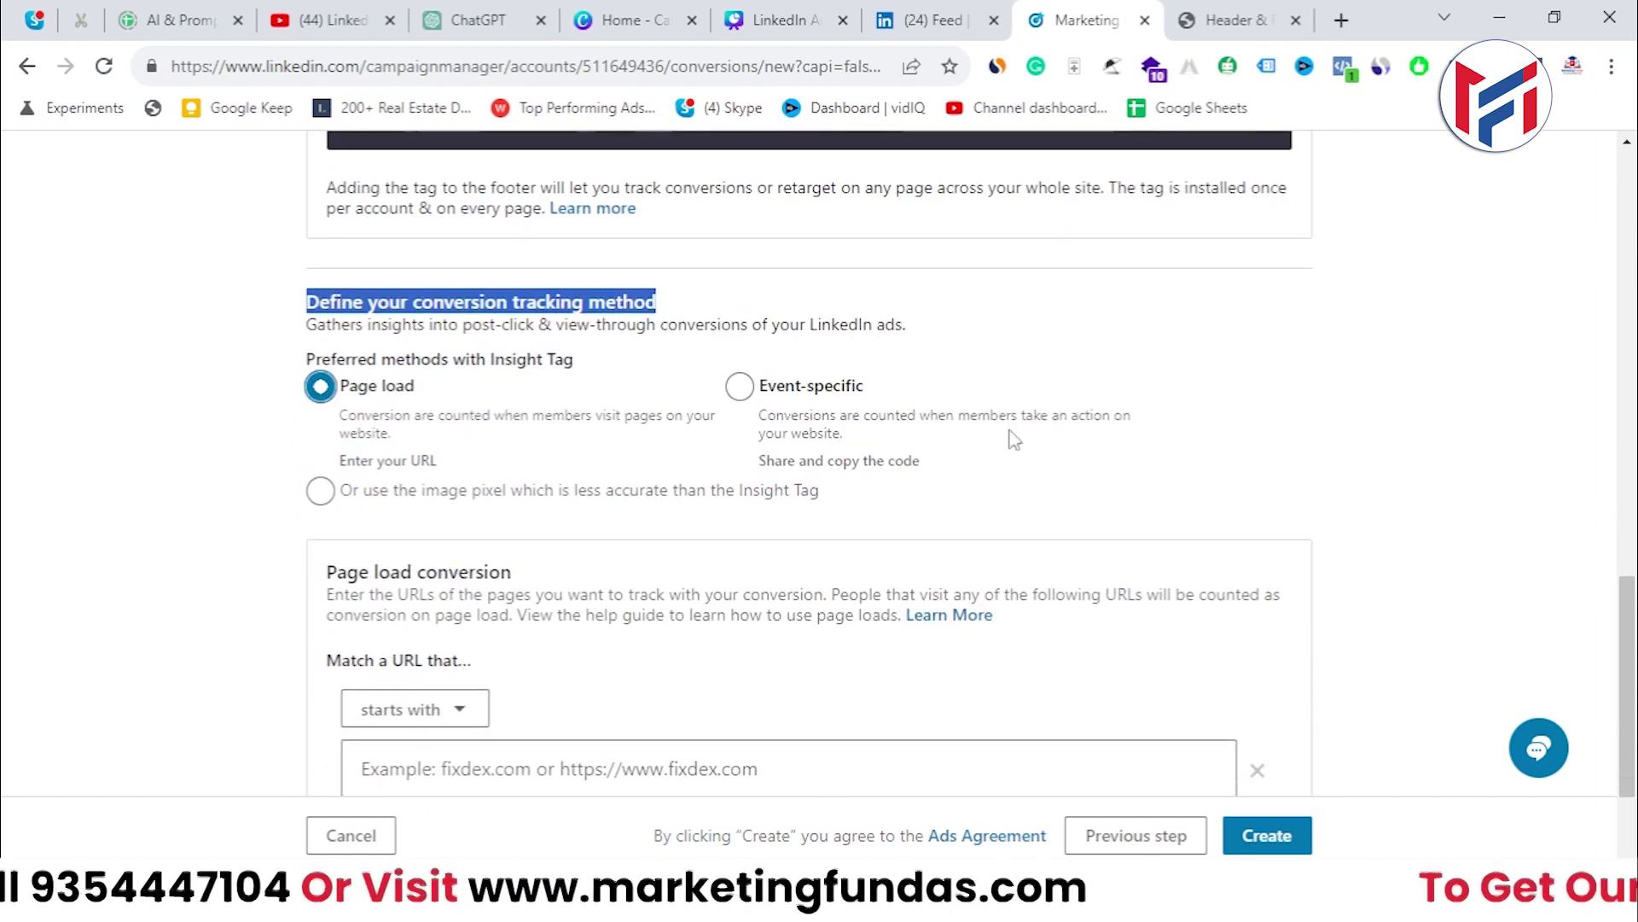
scroll(1631, 648, down, 1)
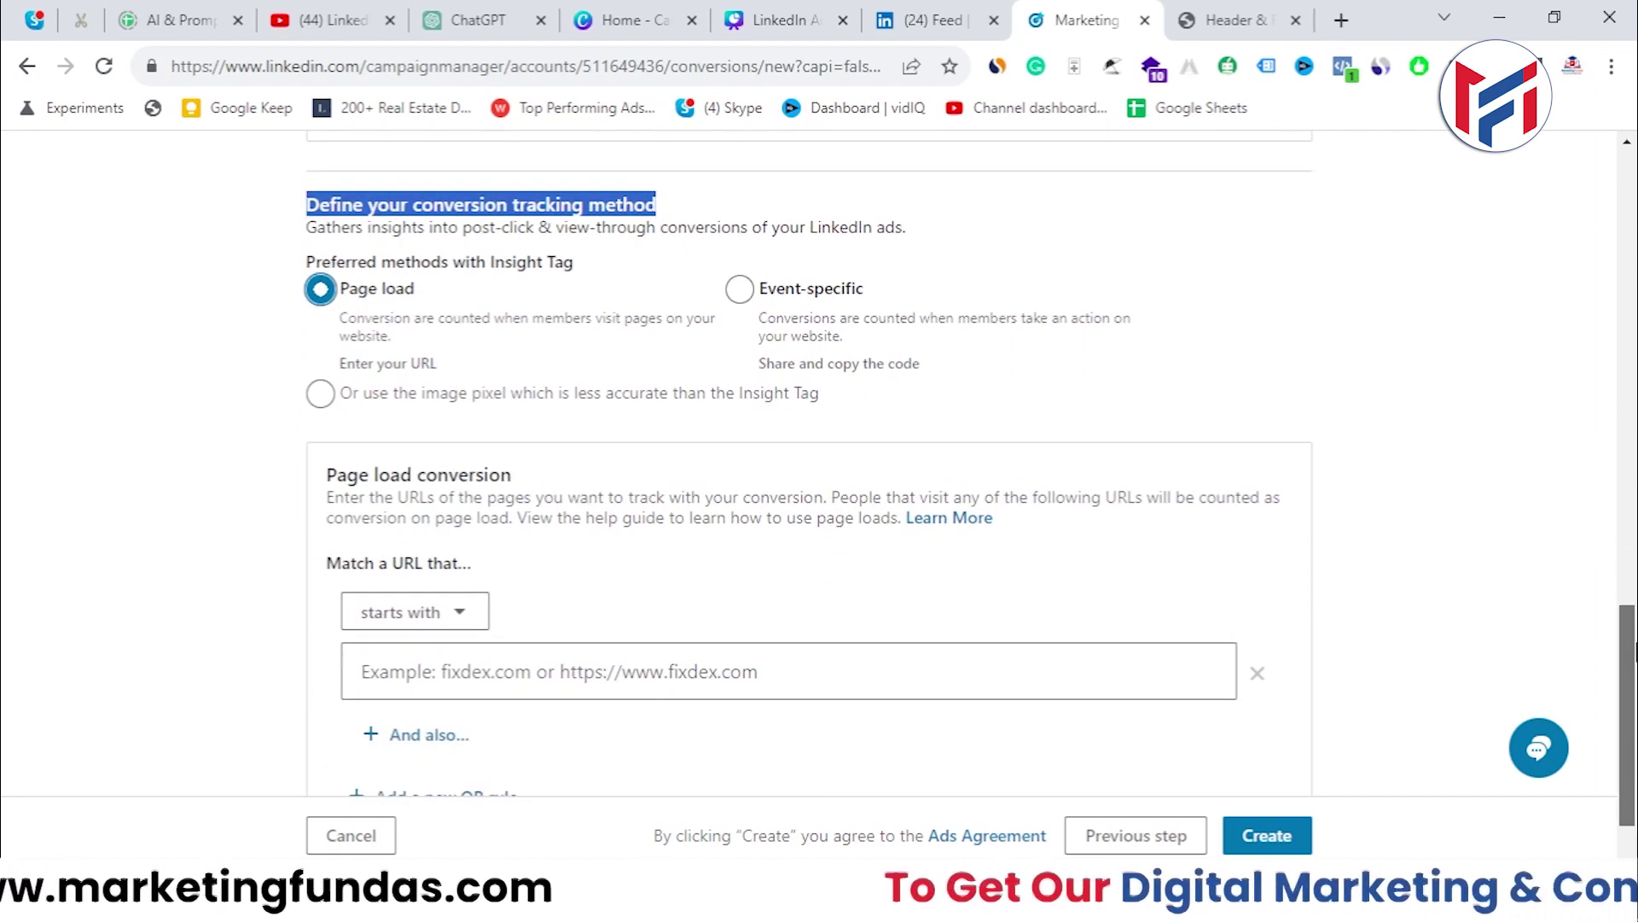
scroll(1402, 631, up, 15)
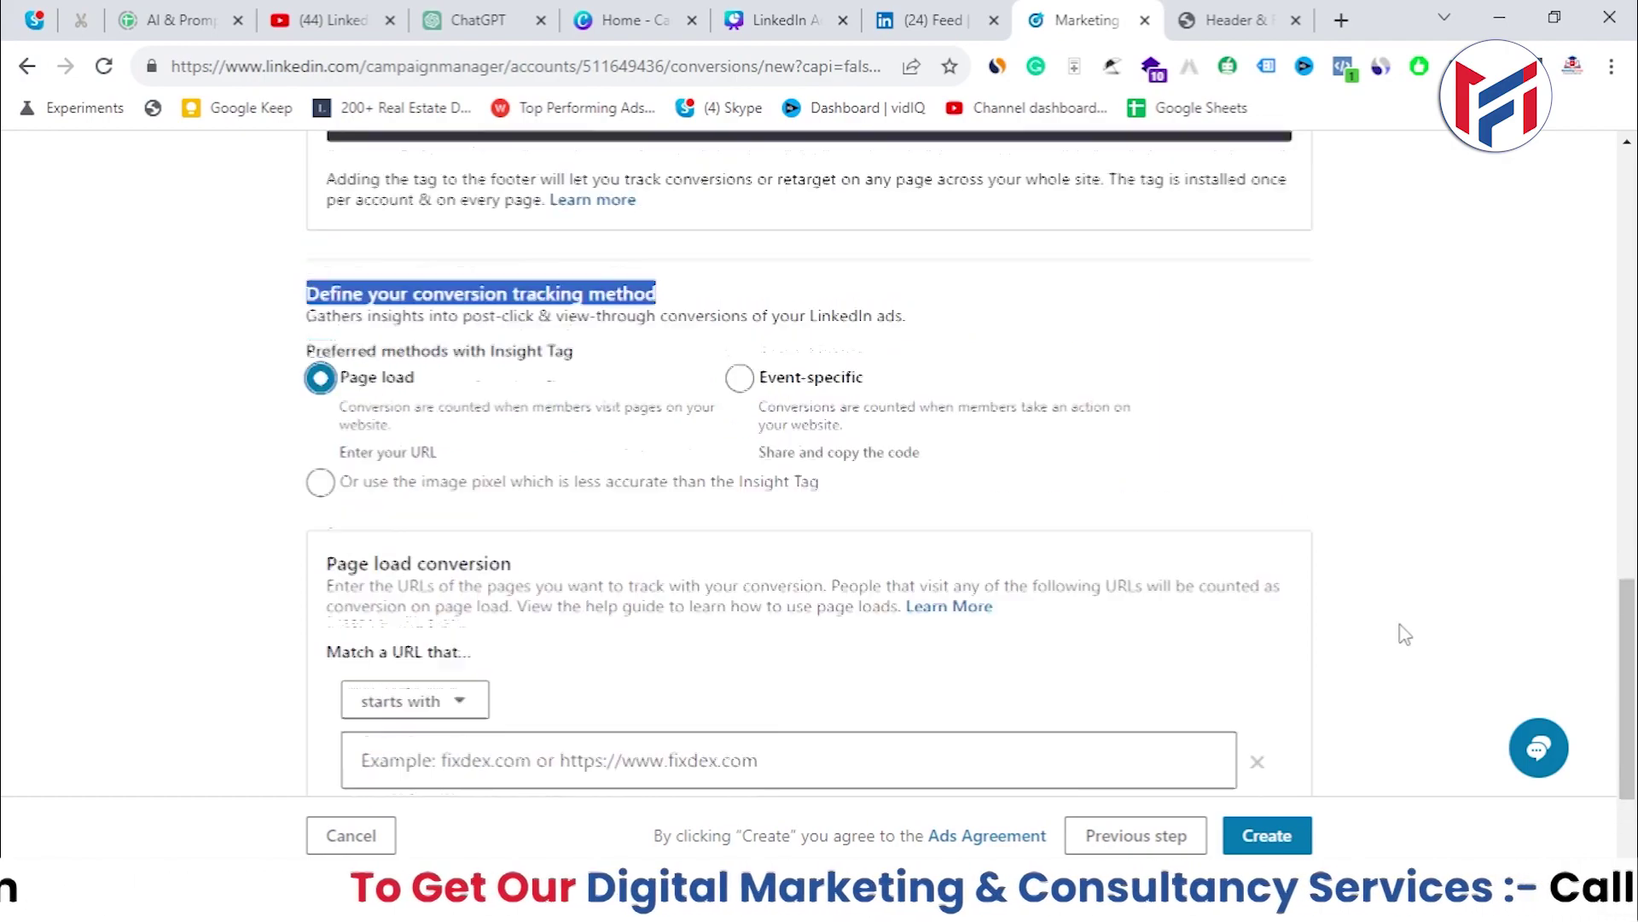
scroll(1405, 634, down, 15)
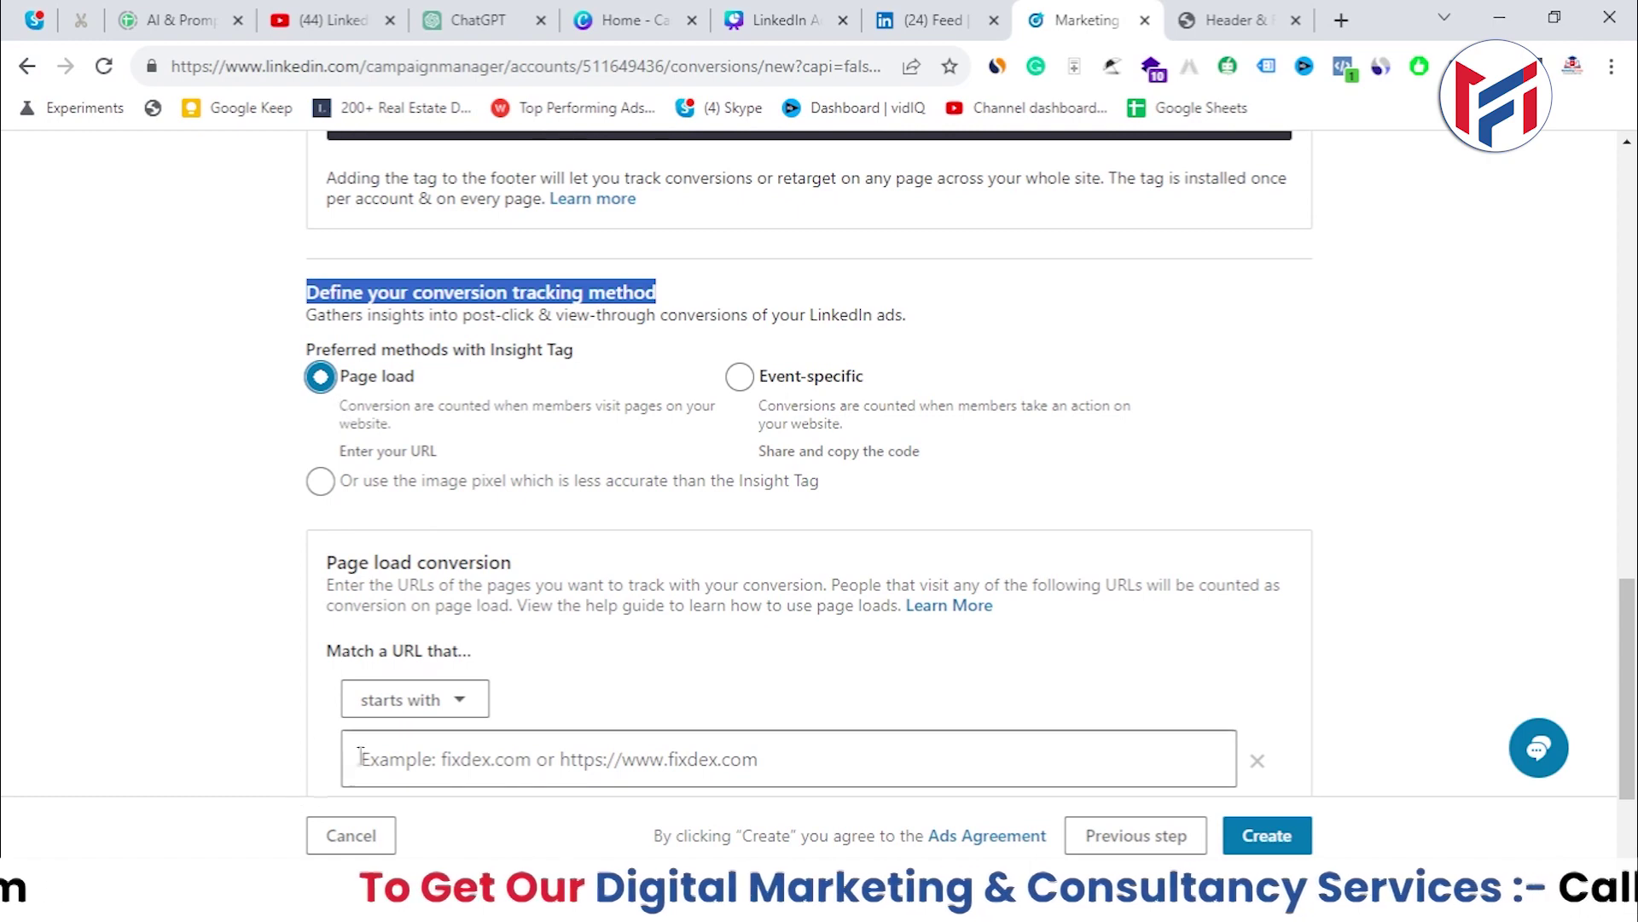
- Try the Event-specific tracking method and examine its code snippet, comparing it with the Page load settings
click(738, 384)
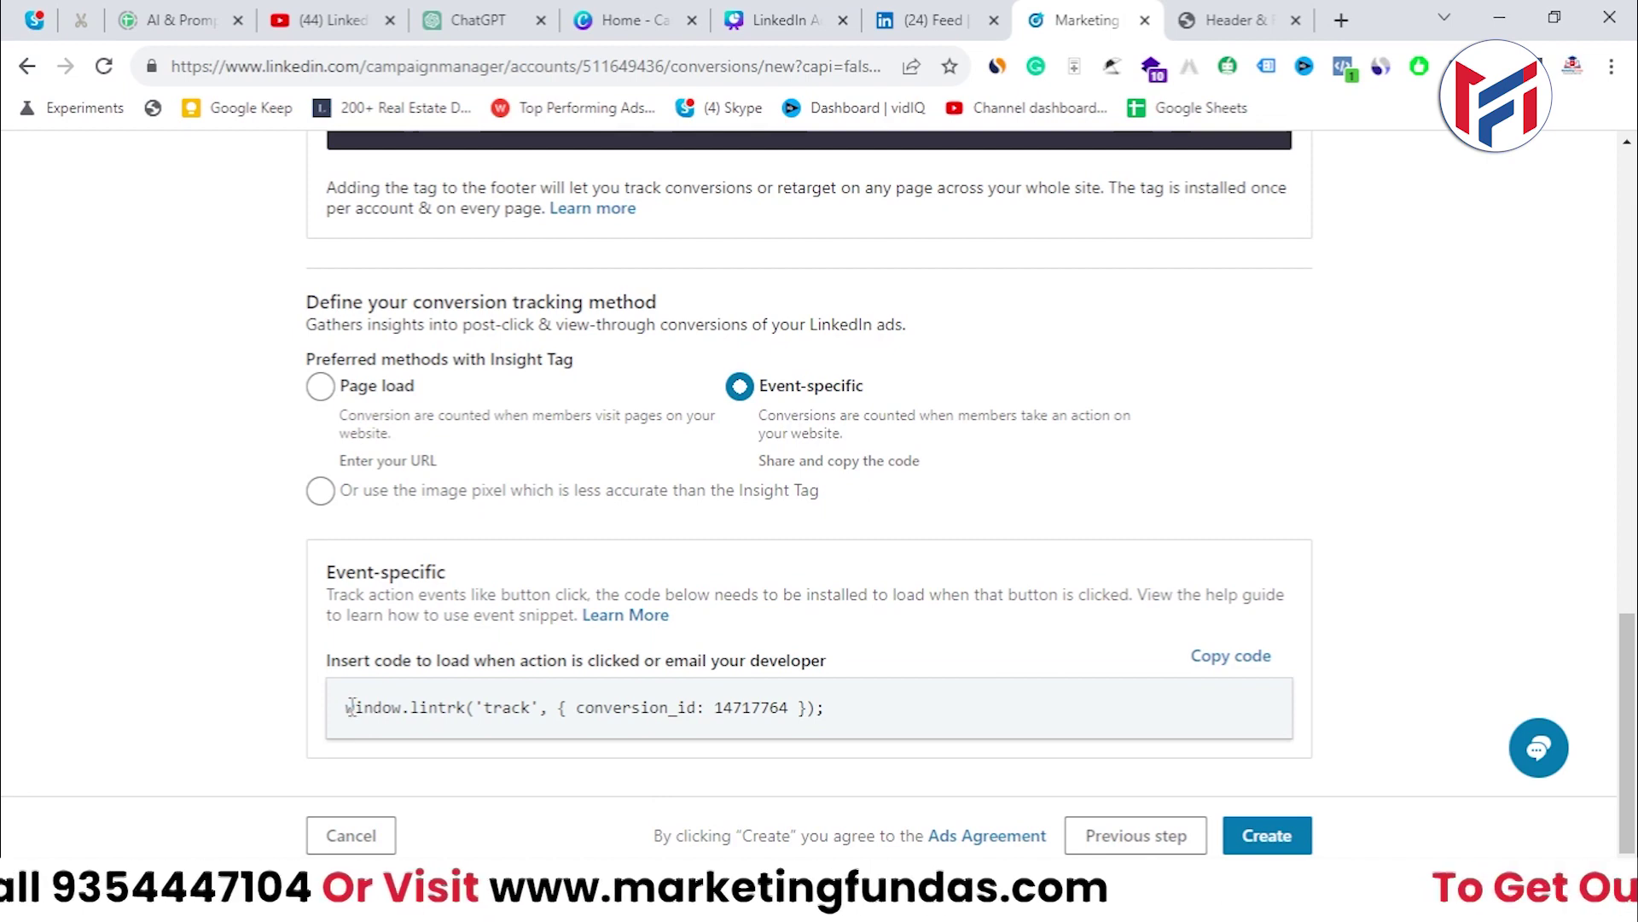
drag(351, 706, 851, 722)
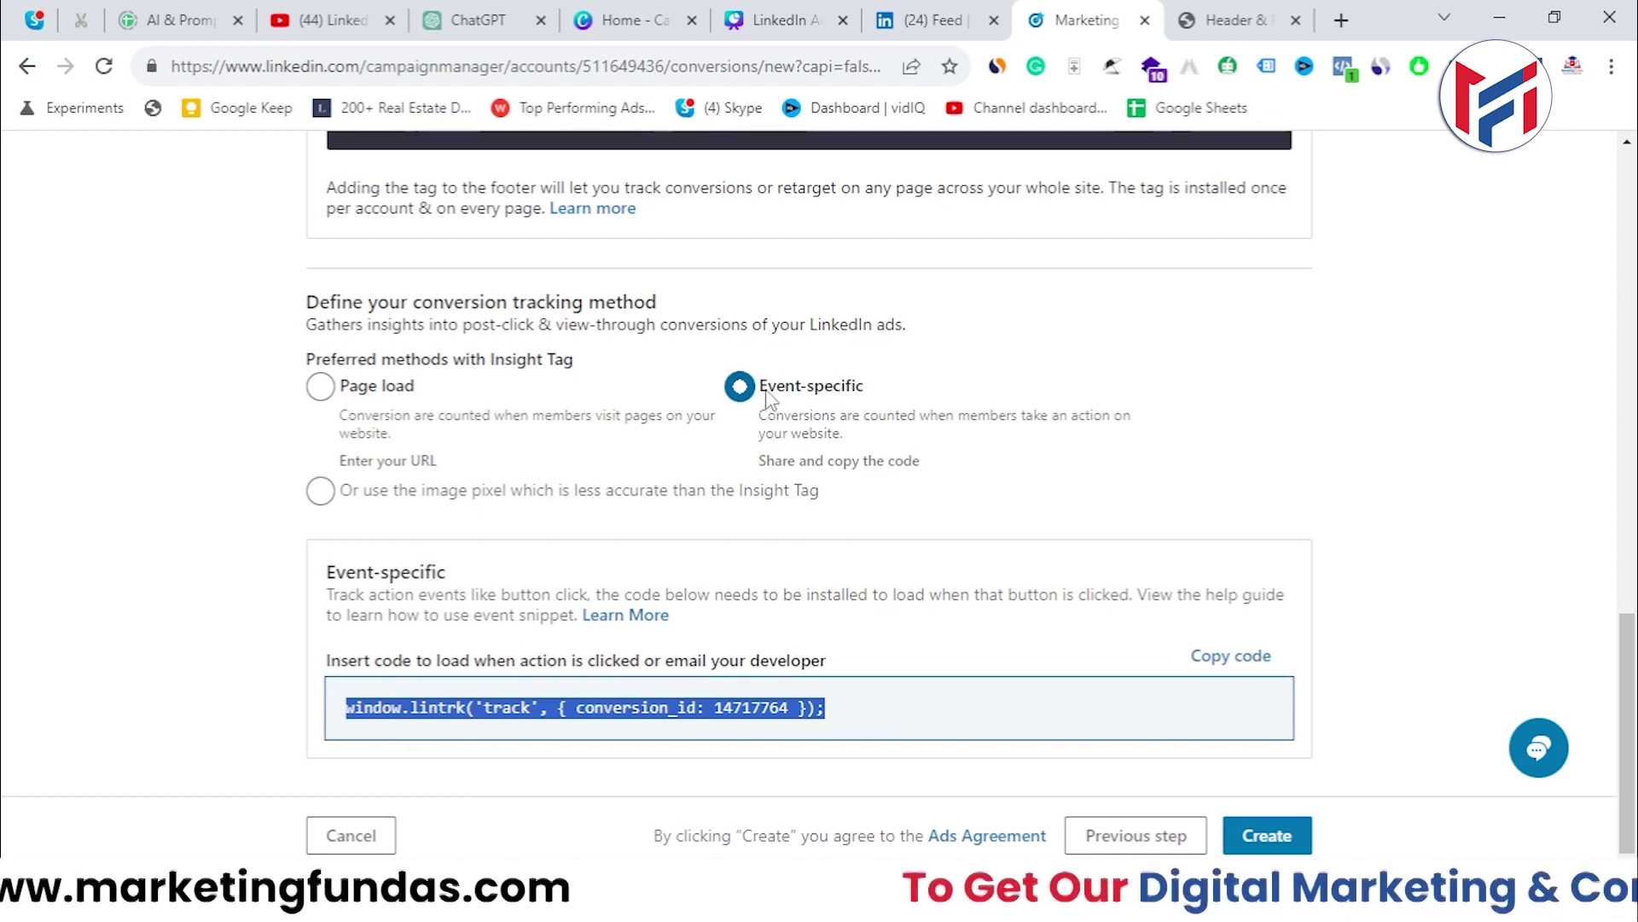
click(321, 388)
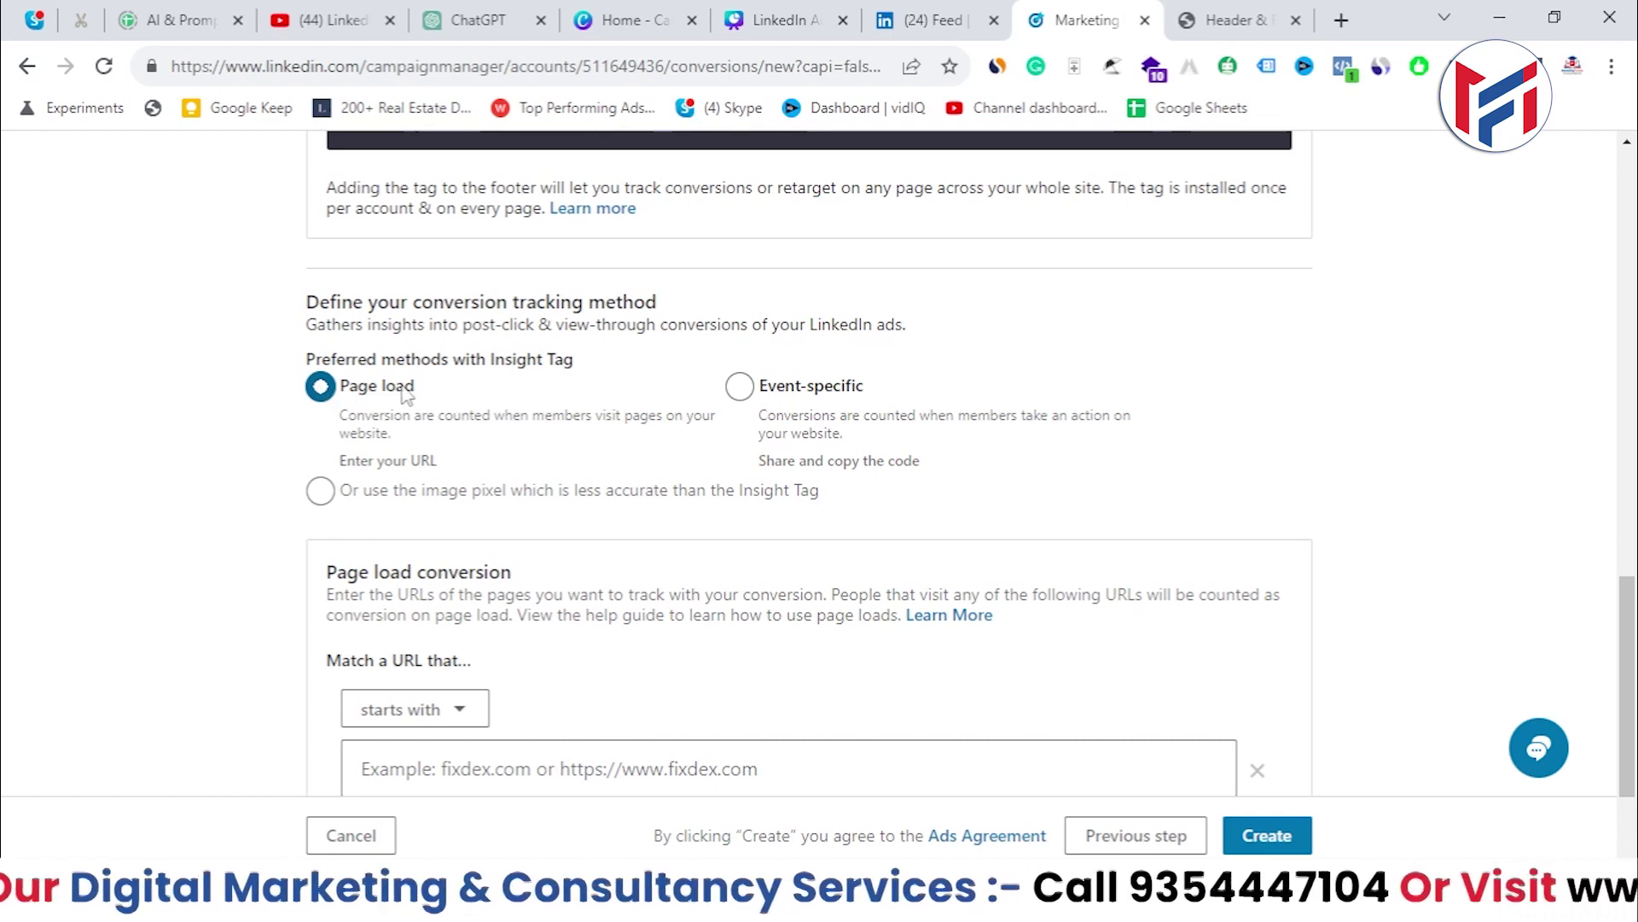
scroll(448, 495, down, 2)
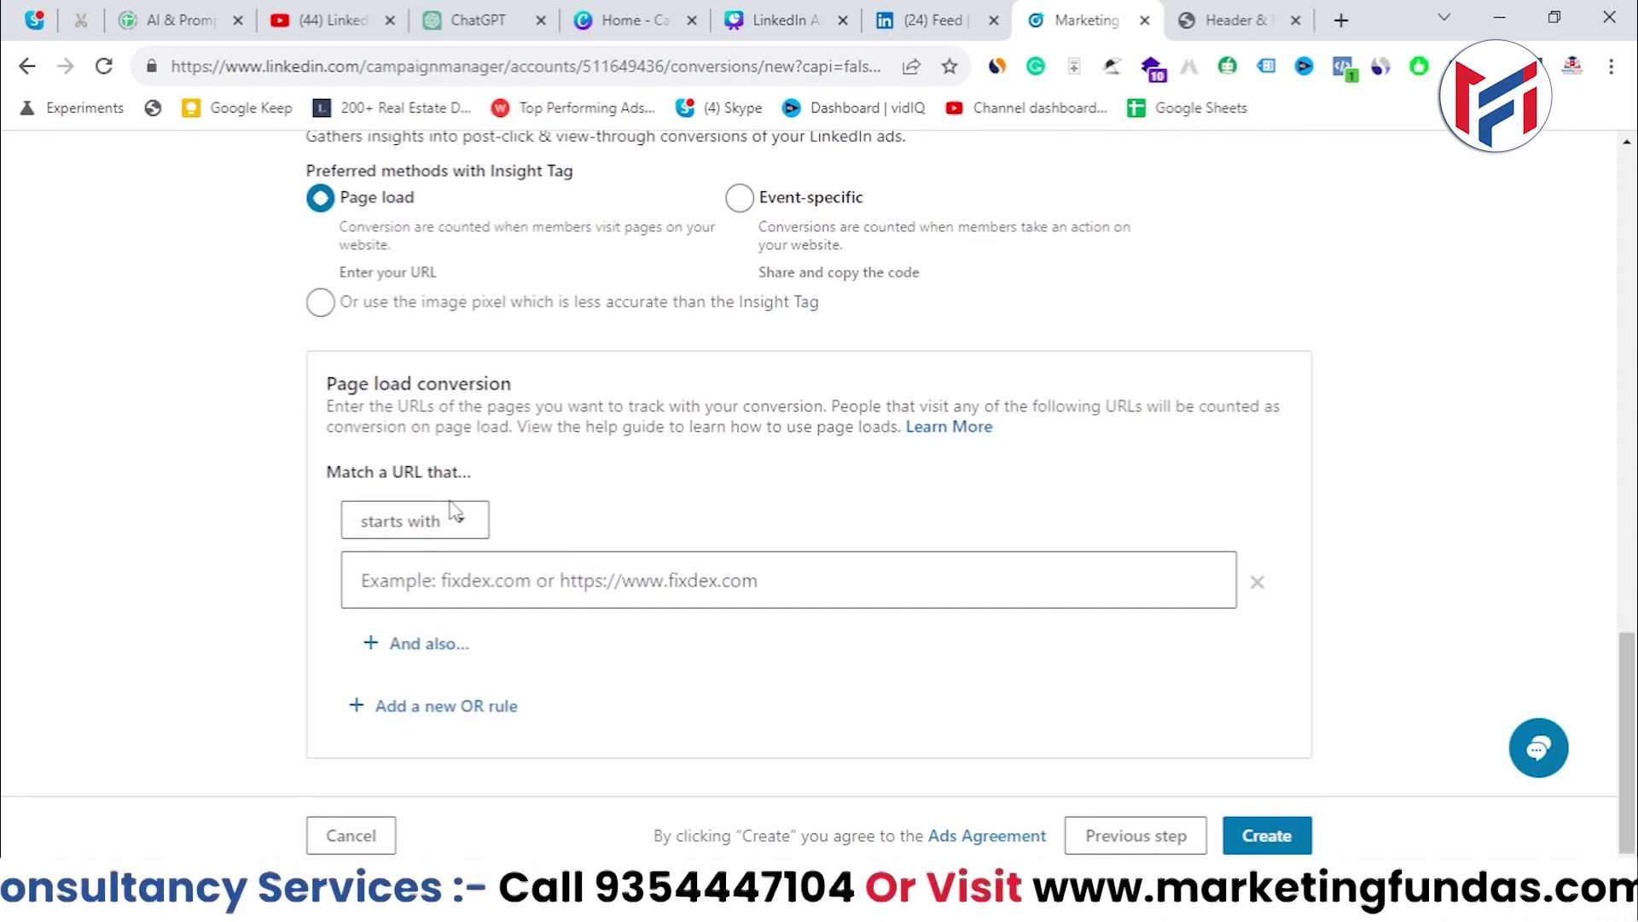
scroll(581, 477, up, 1)
click(740, 317)
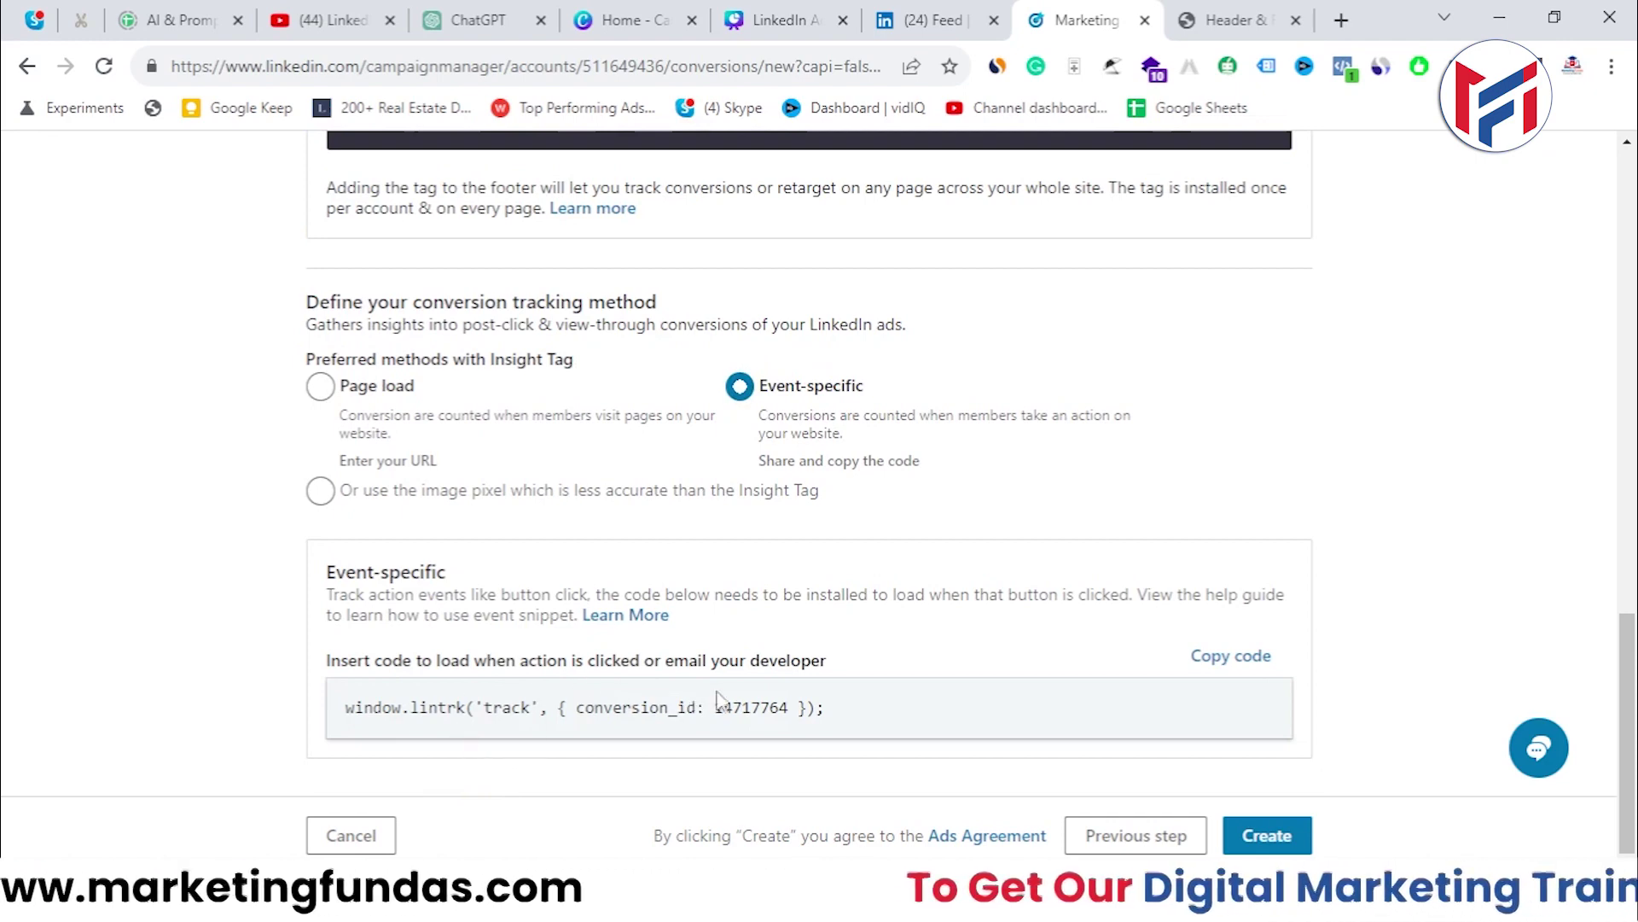
drag(827, 661, 389, 663)
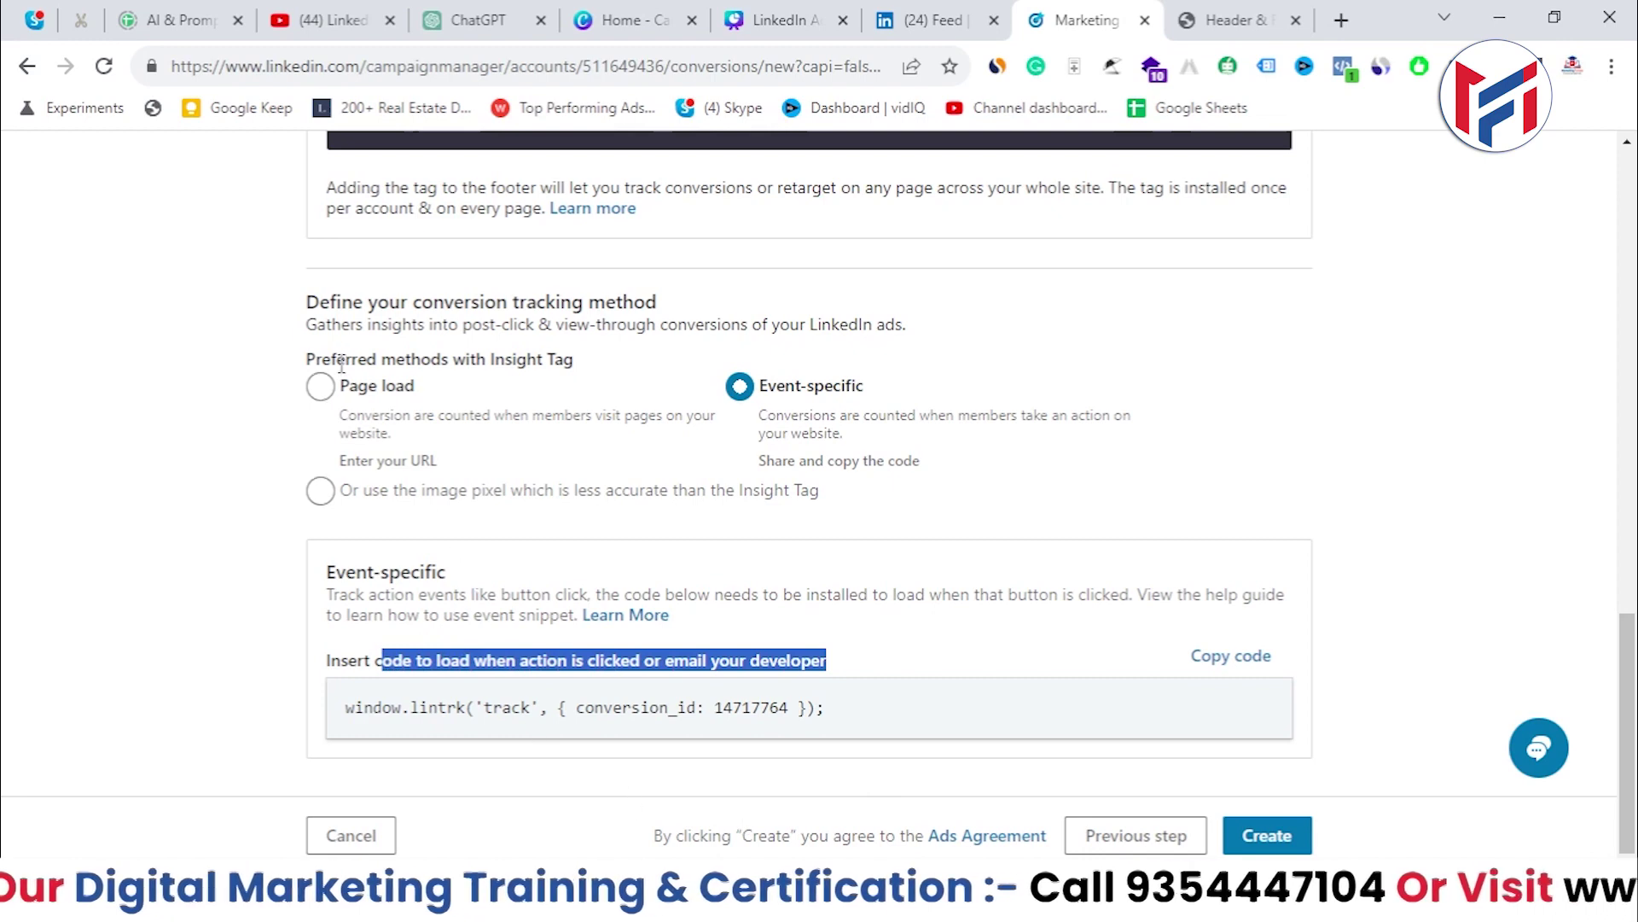
- Choose Page load as the conversion tracking method and set its URL match rule to "equals"
click(320, 387)
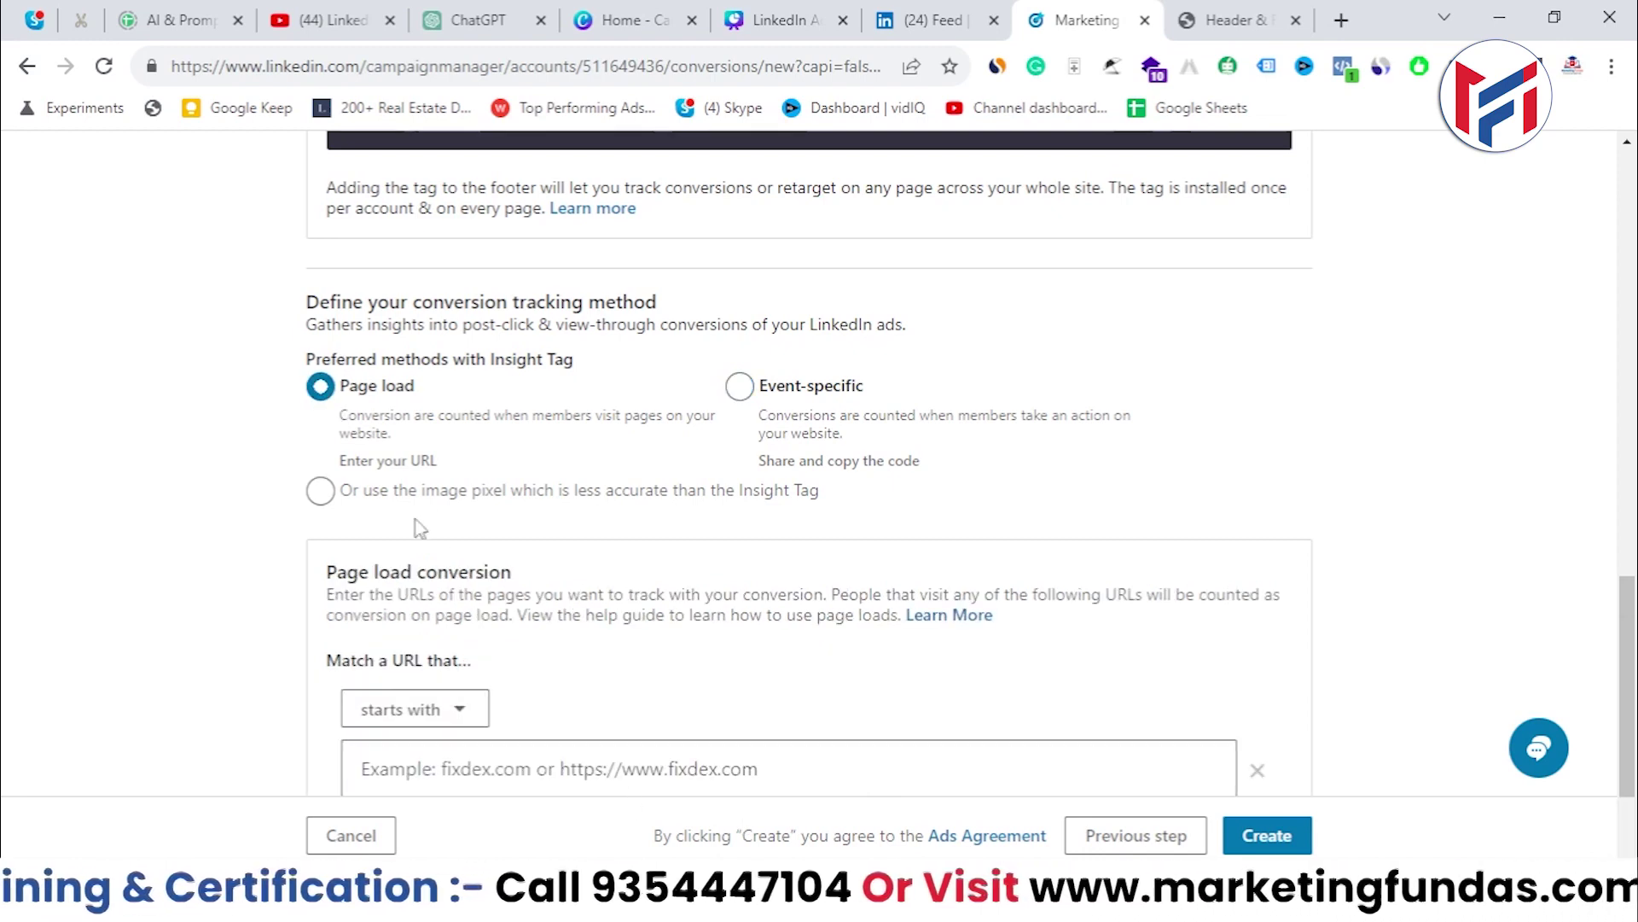
scroll(358, 546, down, 1)
click(408, 601)
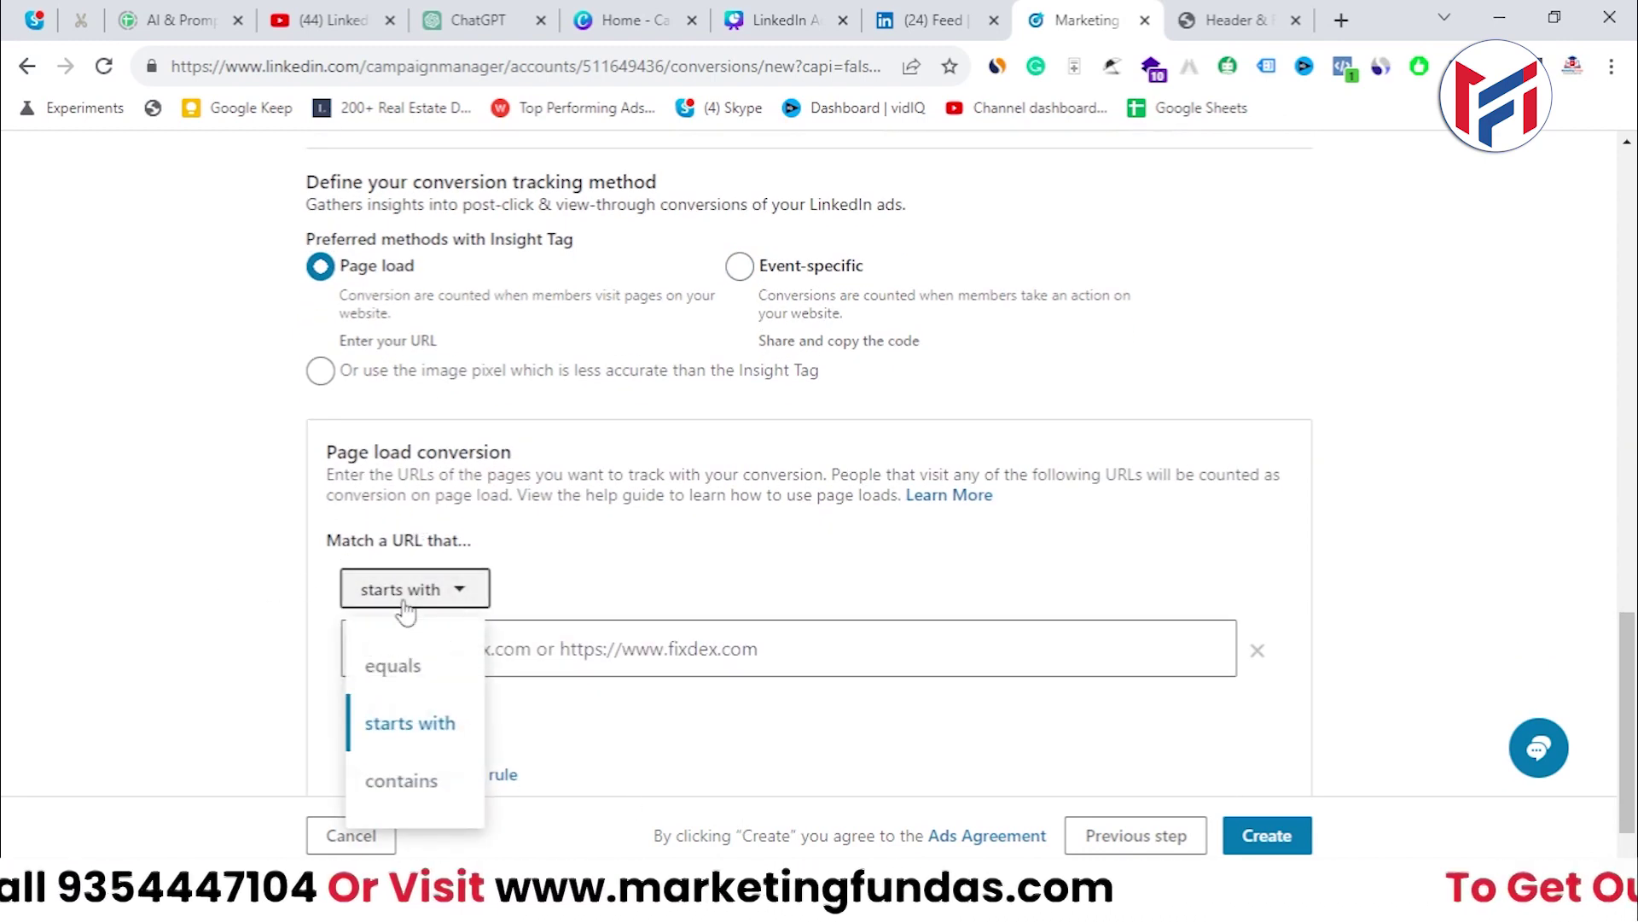
click(392, 670)
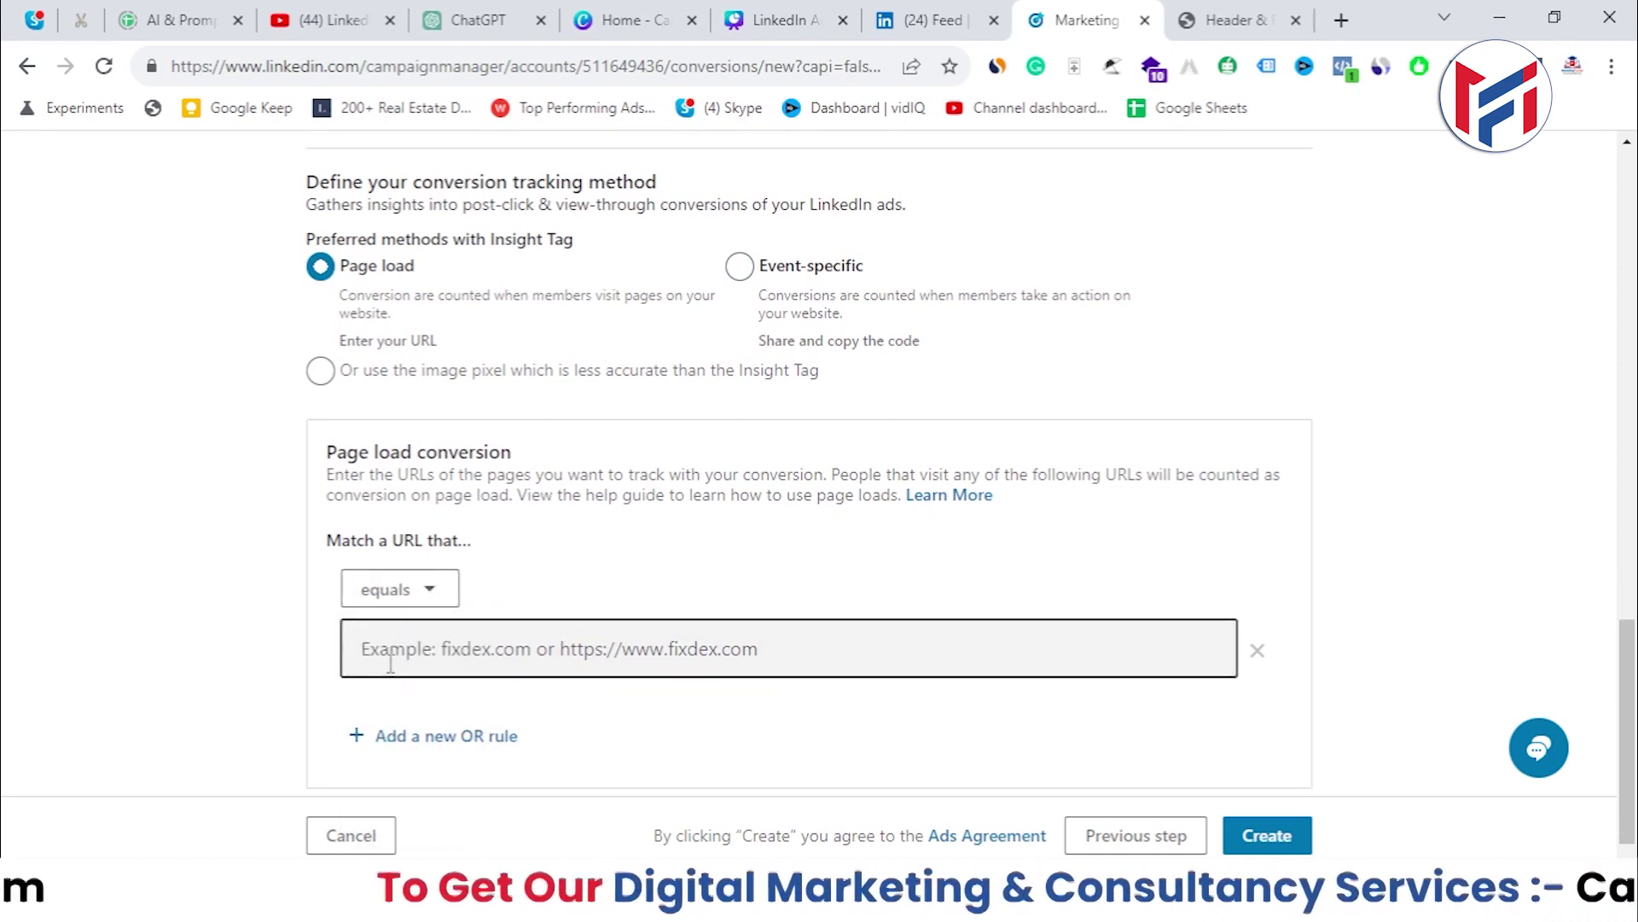
click(391, 664)
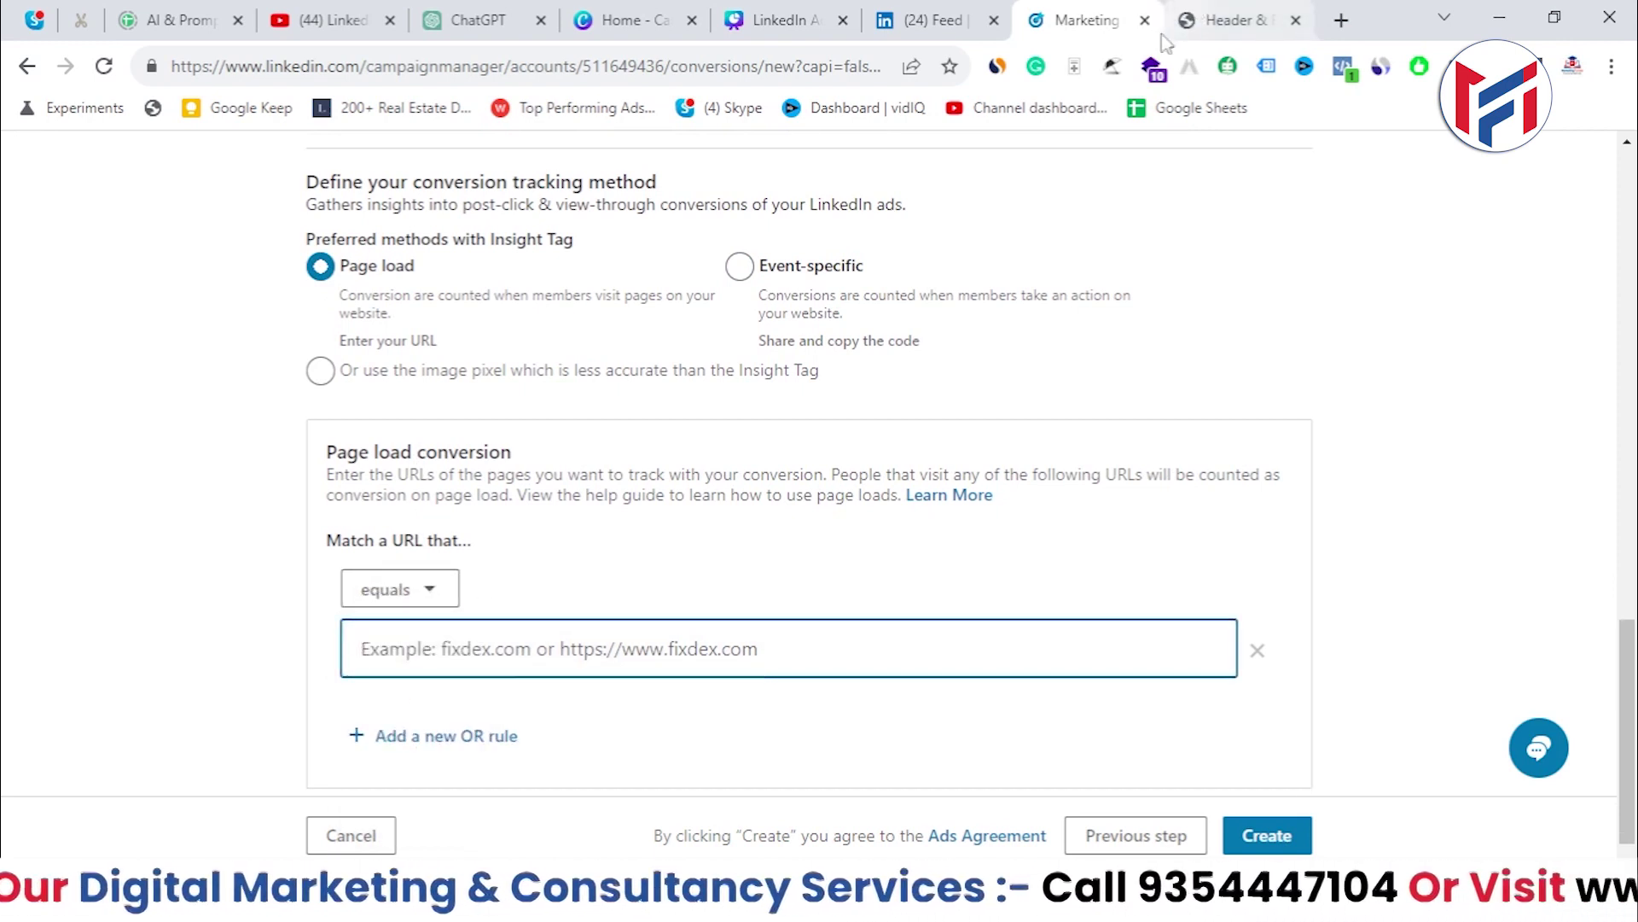
text(**)
drag(376, 646, 306, 658)
key(BackSpace)
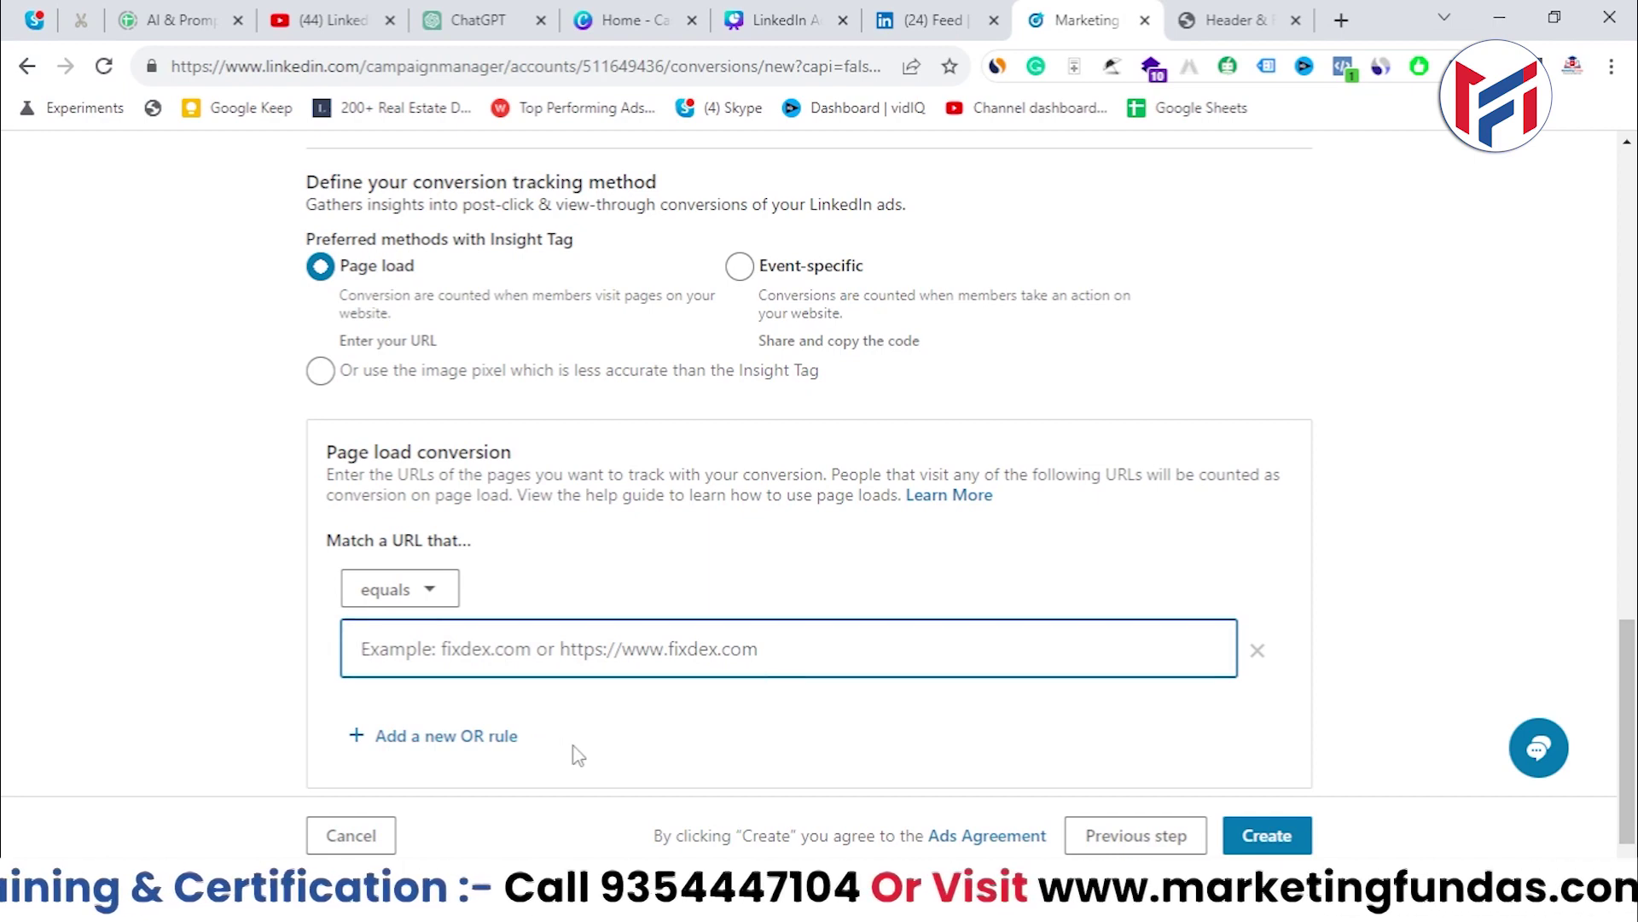
scroll(569, 732, down, 1)
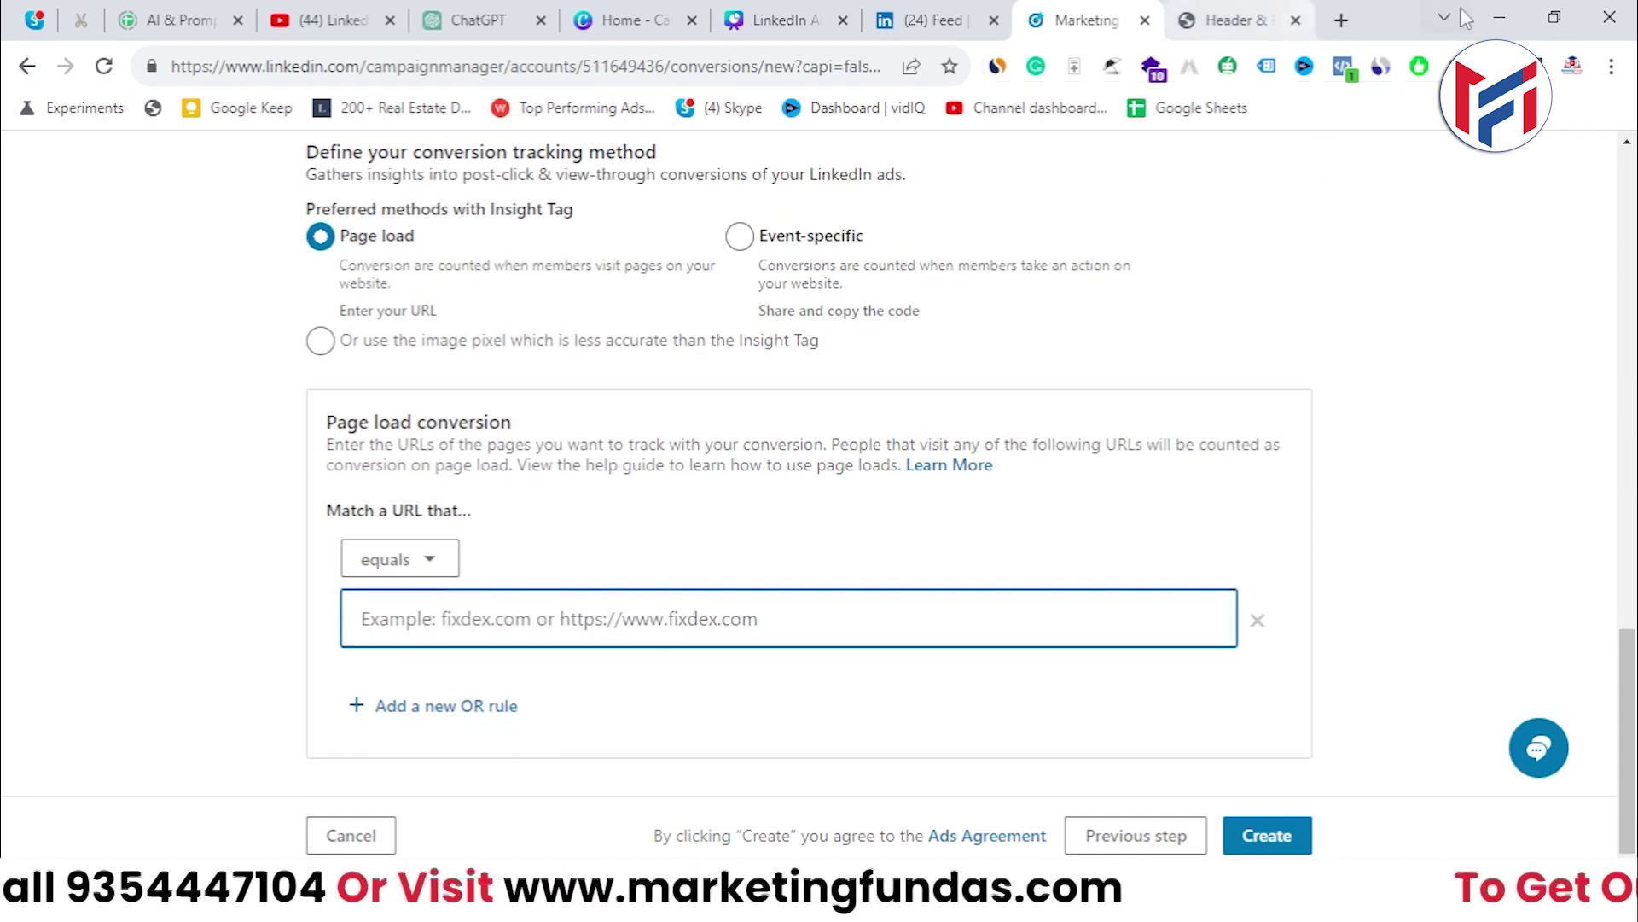
- Open the offerbazaar.store storefront from the WordPress admin in a separate tab, find the grocery products and decline the notification request
click(1247, 20)
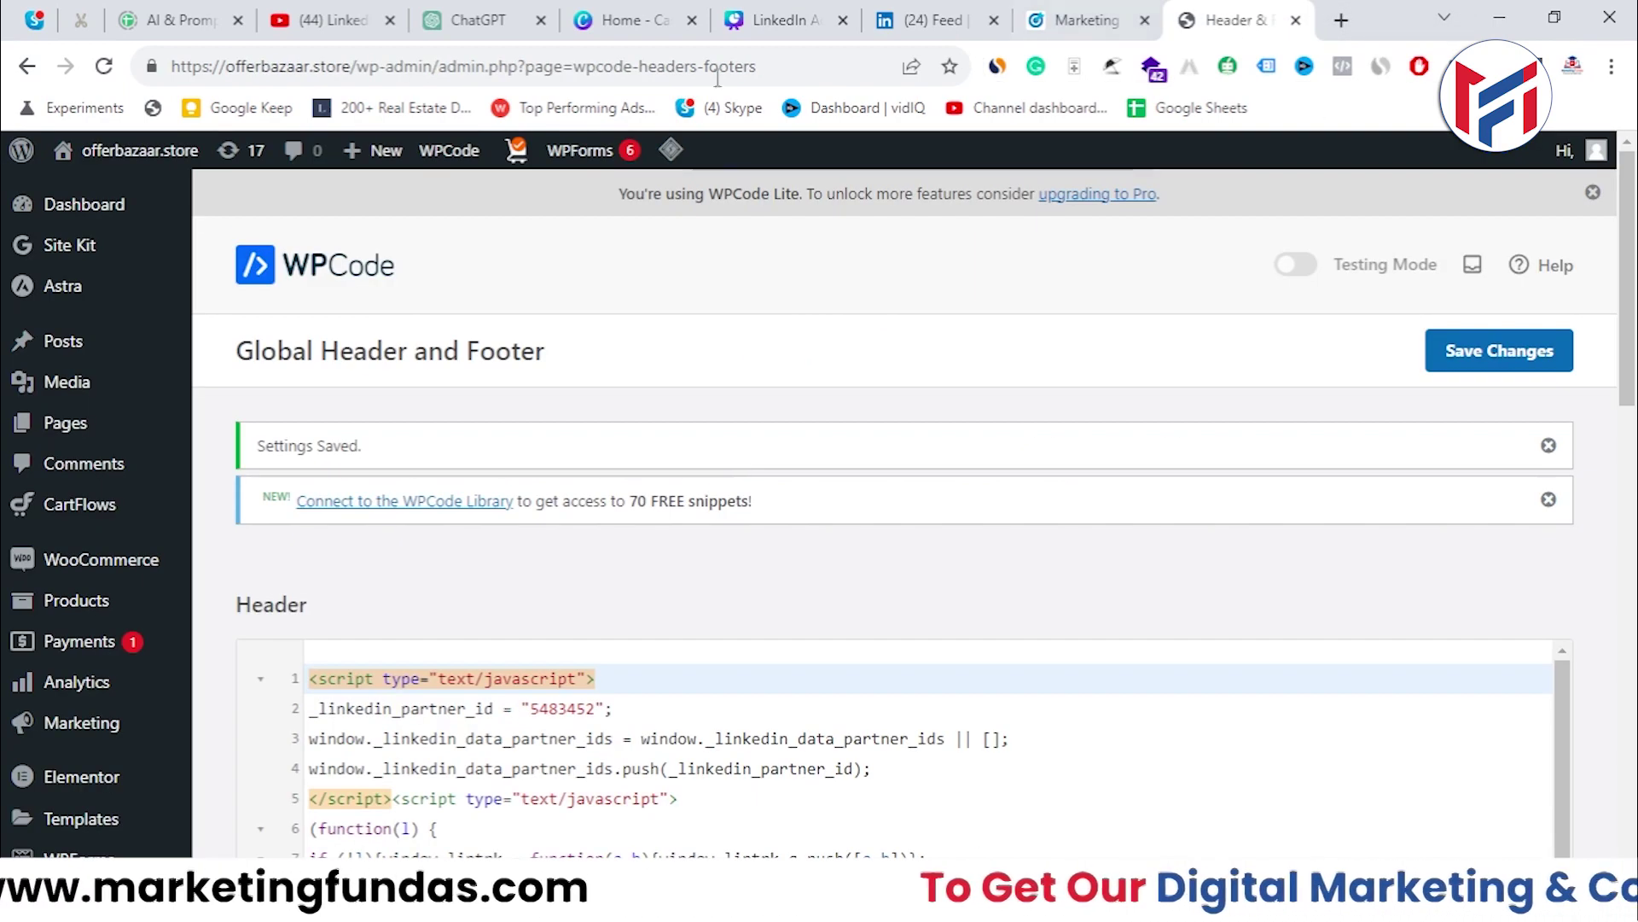
mouse_move(157, 164)
right_click(167, 197)
click(239, 202)
click(1205, 13)
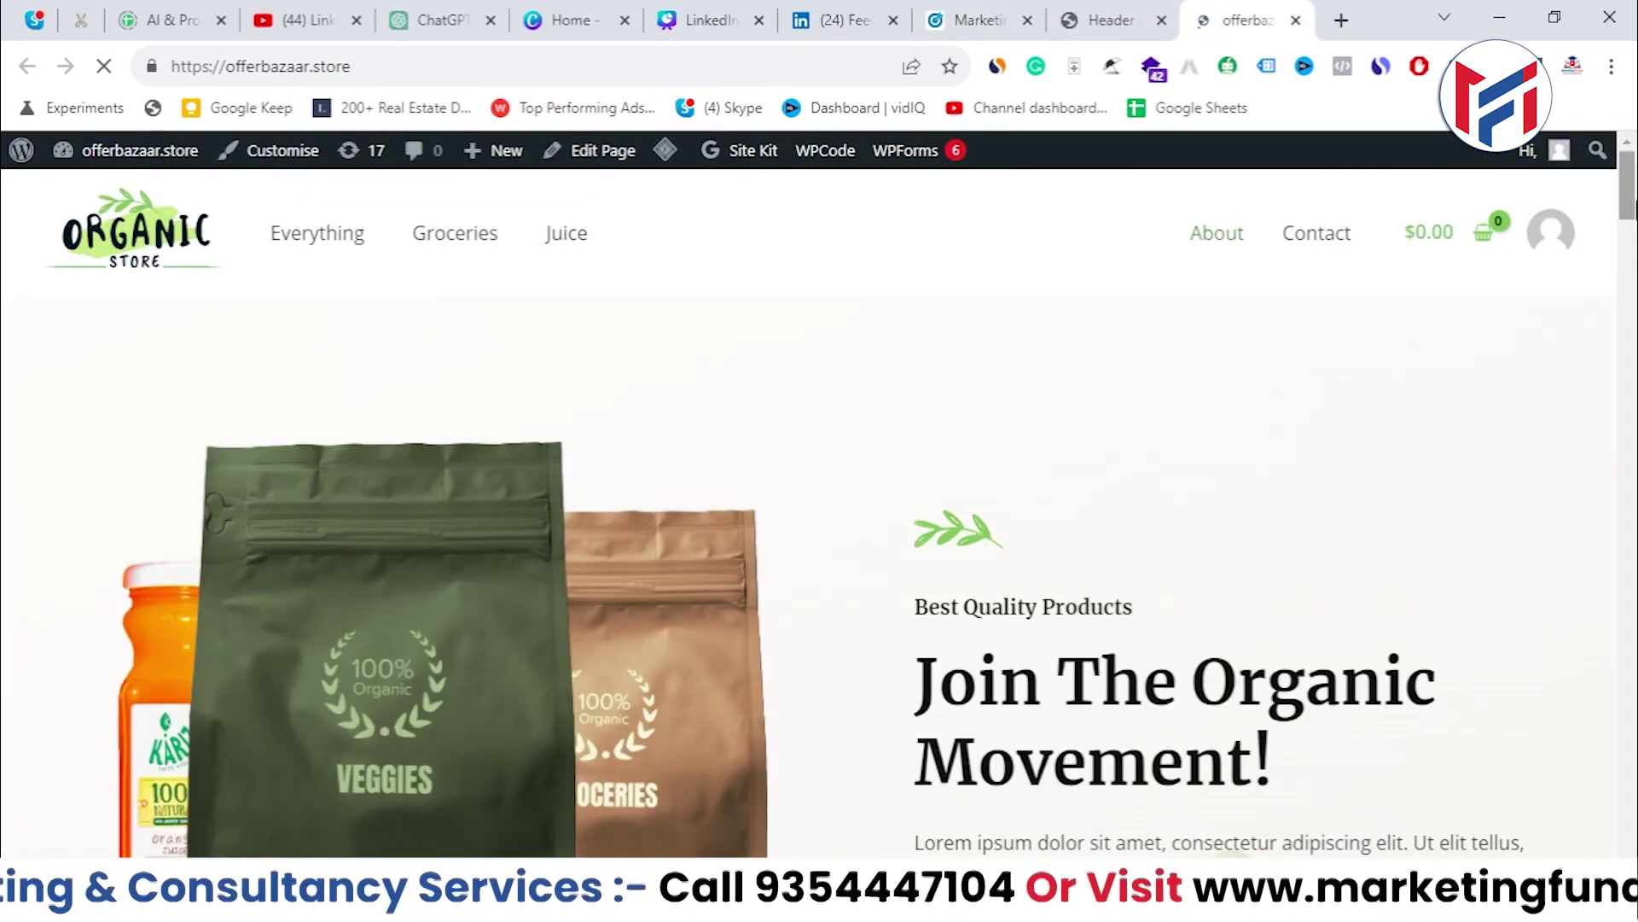
drag(1628, 197, 1632, 371)
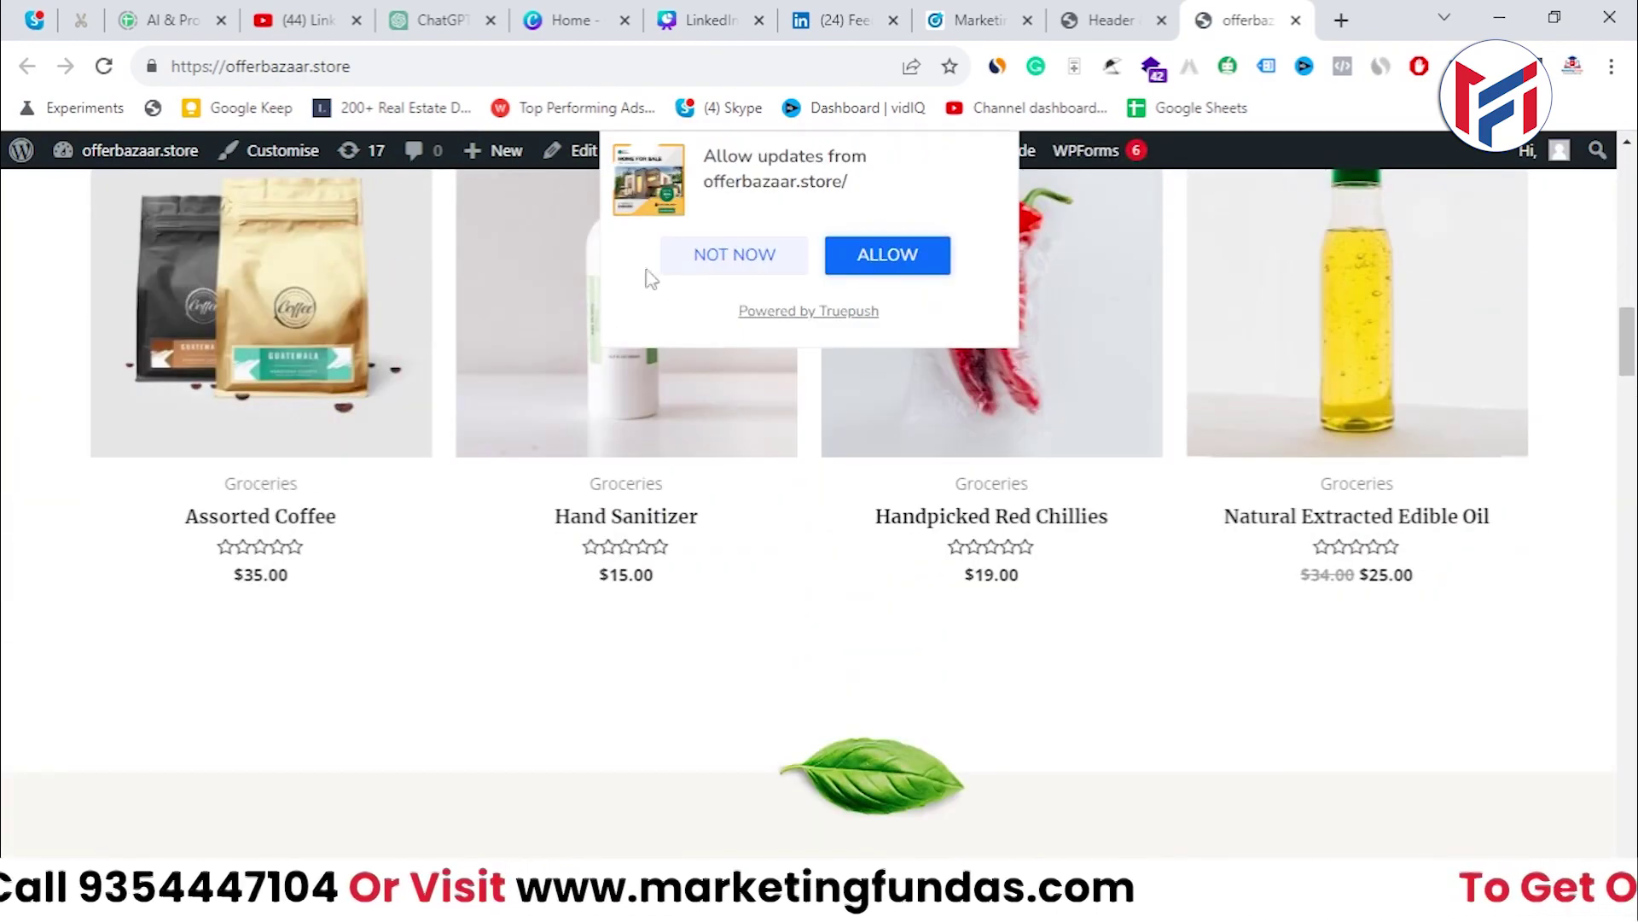
click(743, 265)
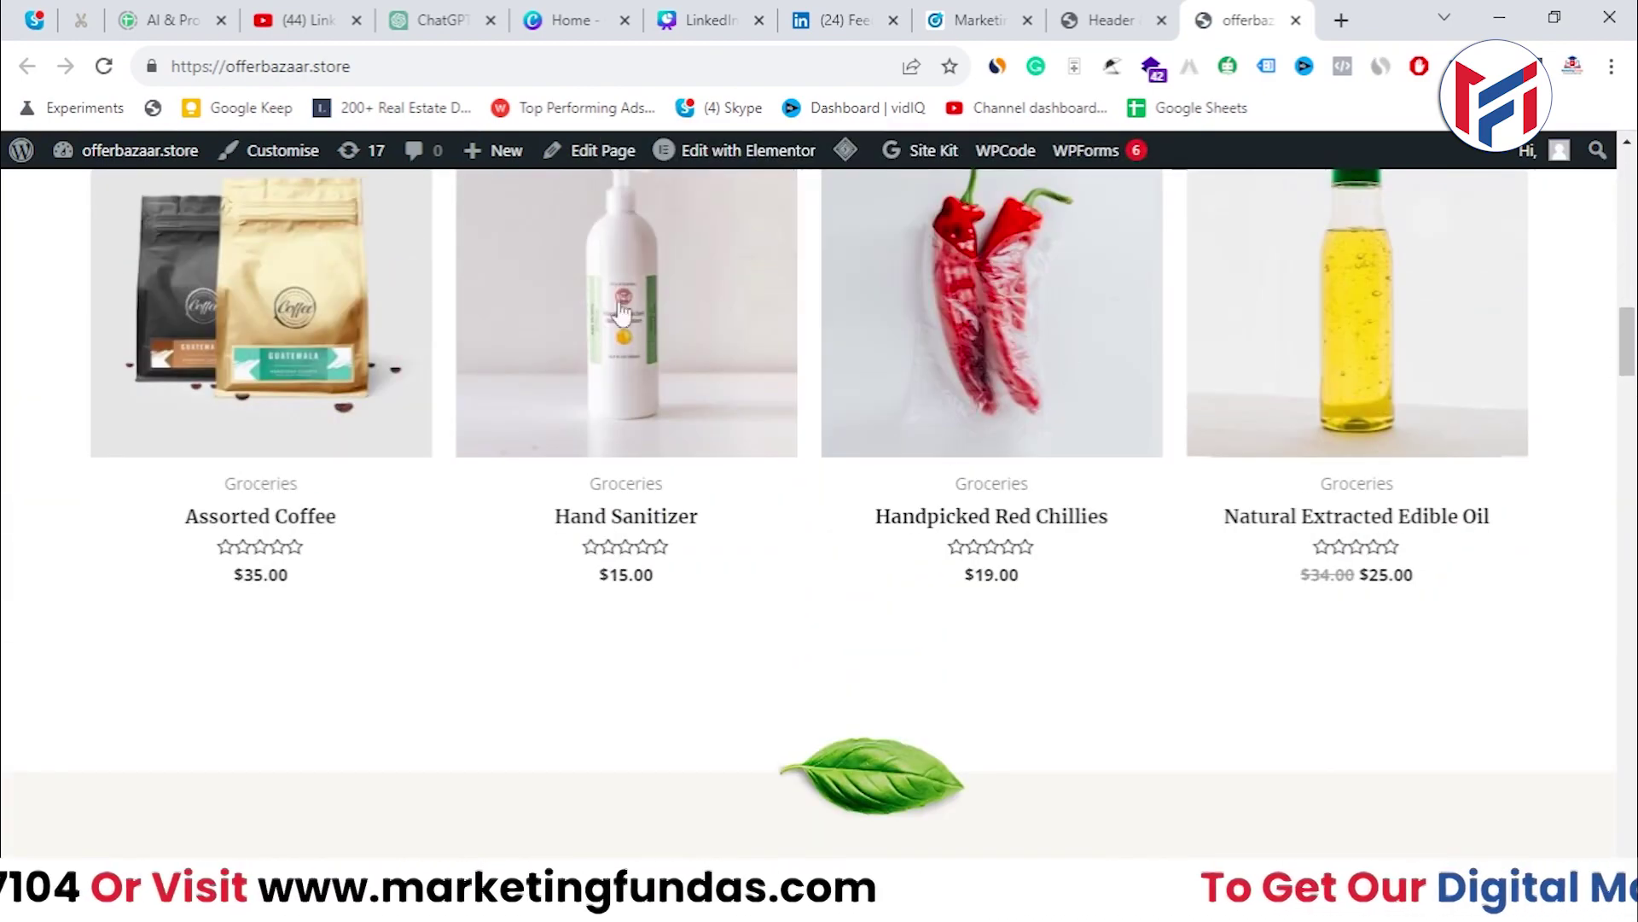
- Open the Assorted Coffee product, decline the notification request and add one unit to the basket
click(362, 392)
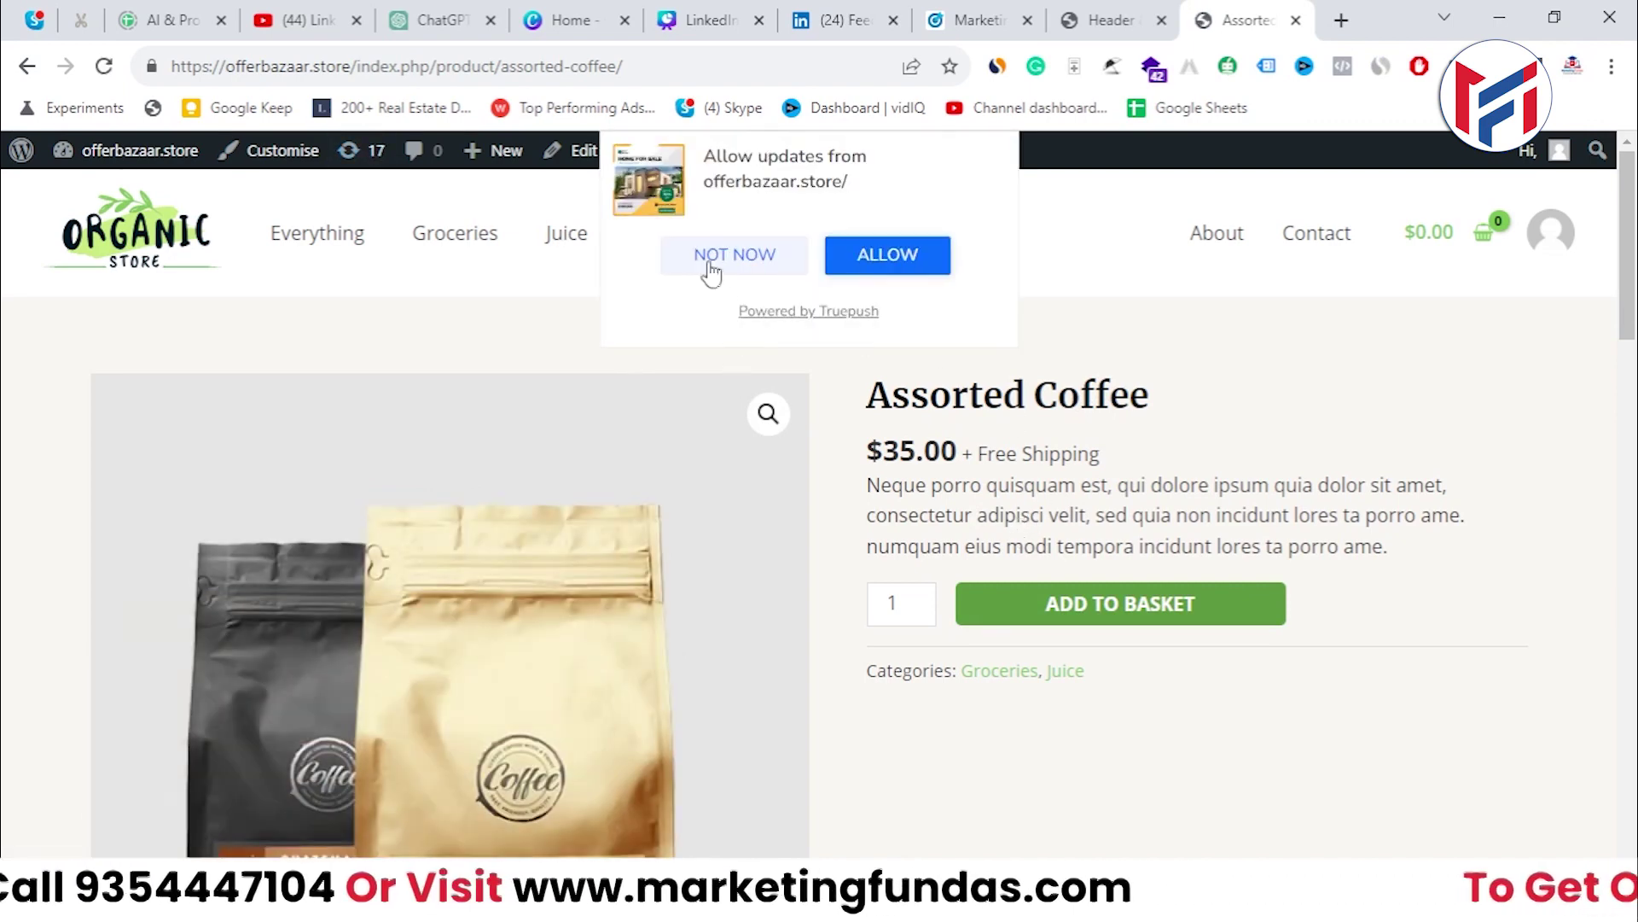
click(713, 266)
click(1050, 604)
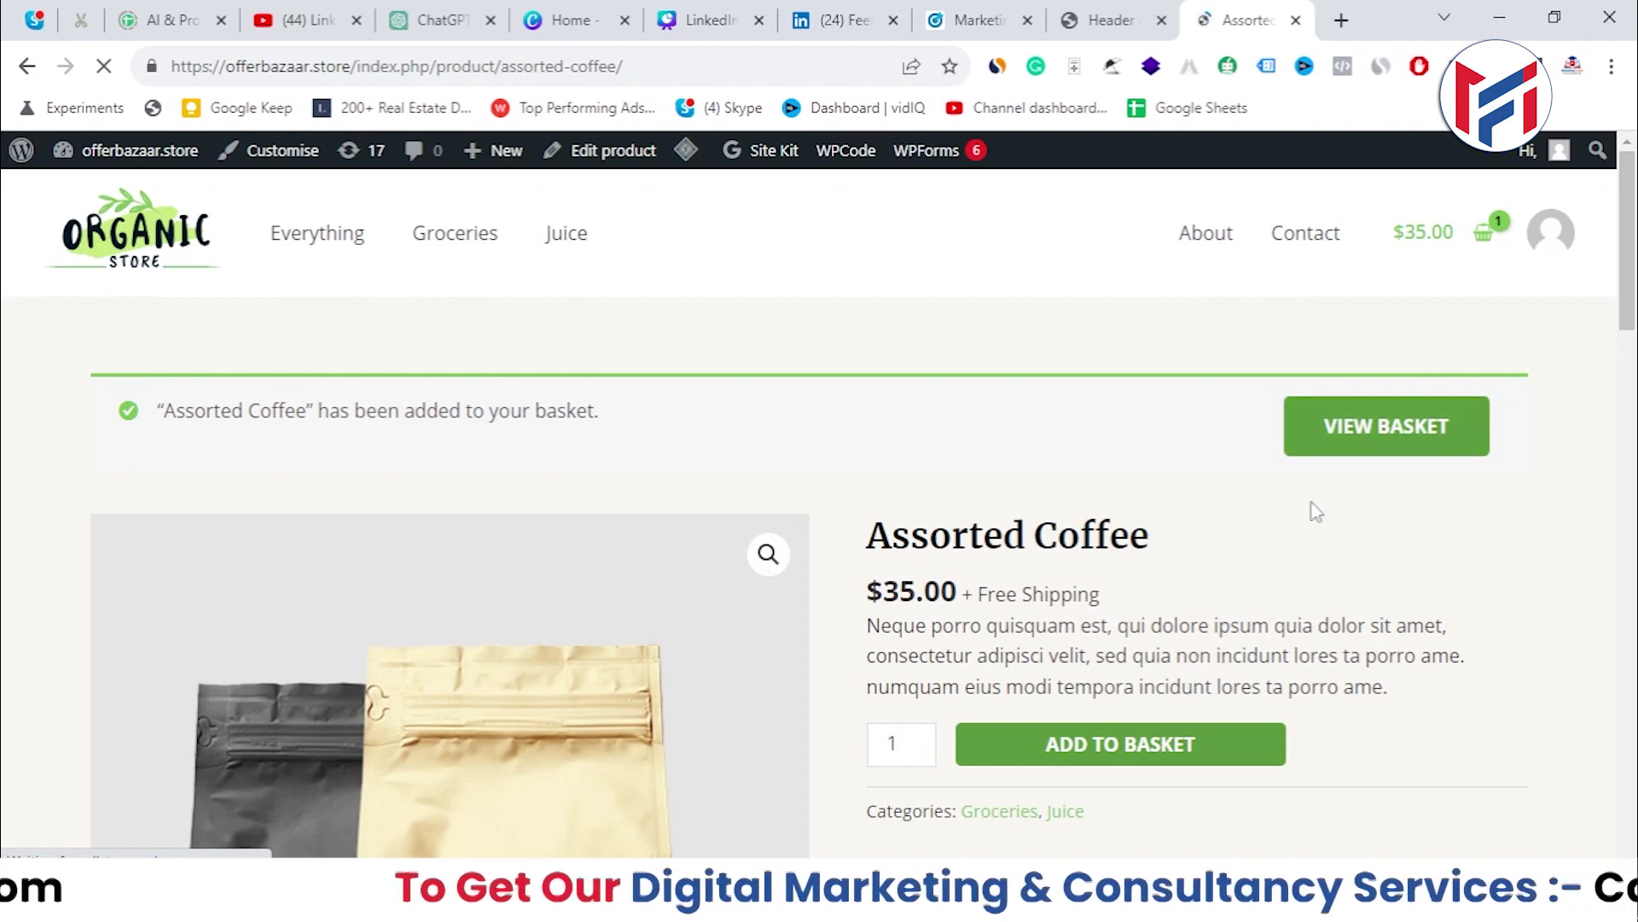
- View the basket and proceed to checkout with the Assorted Coffee order
click(1381, 427)
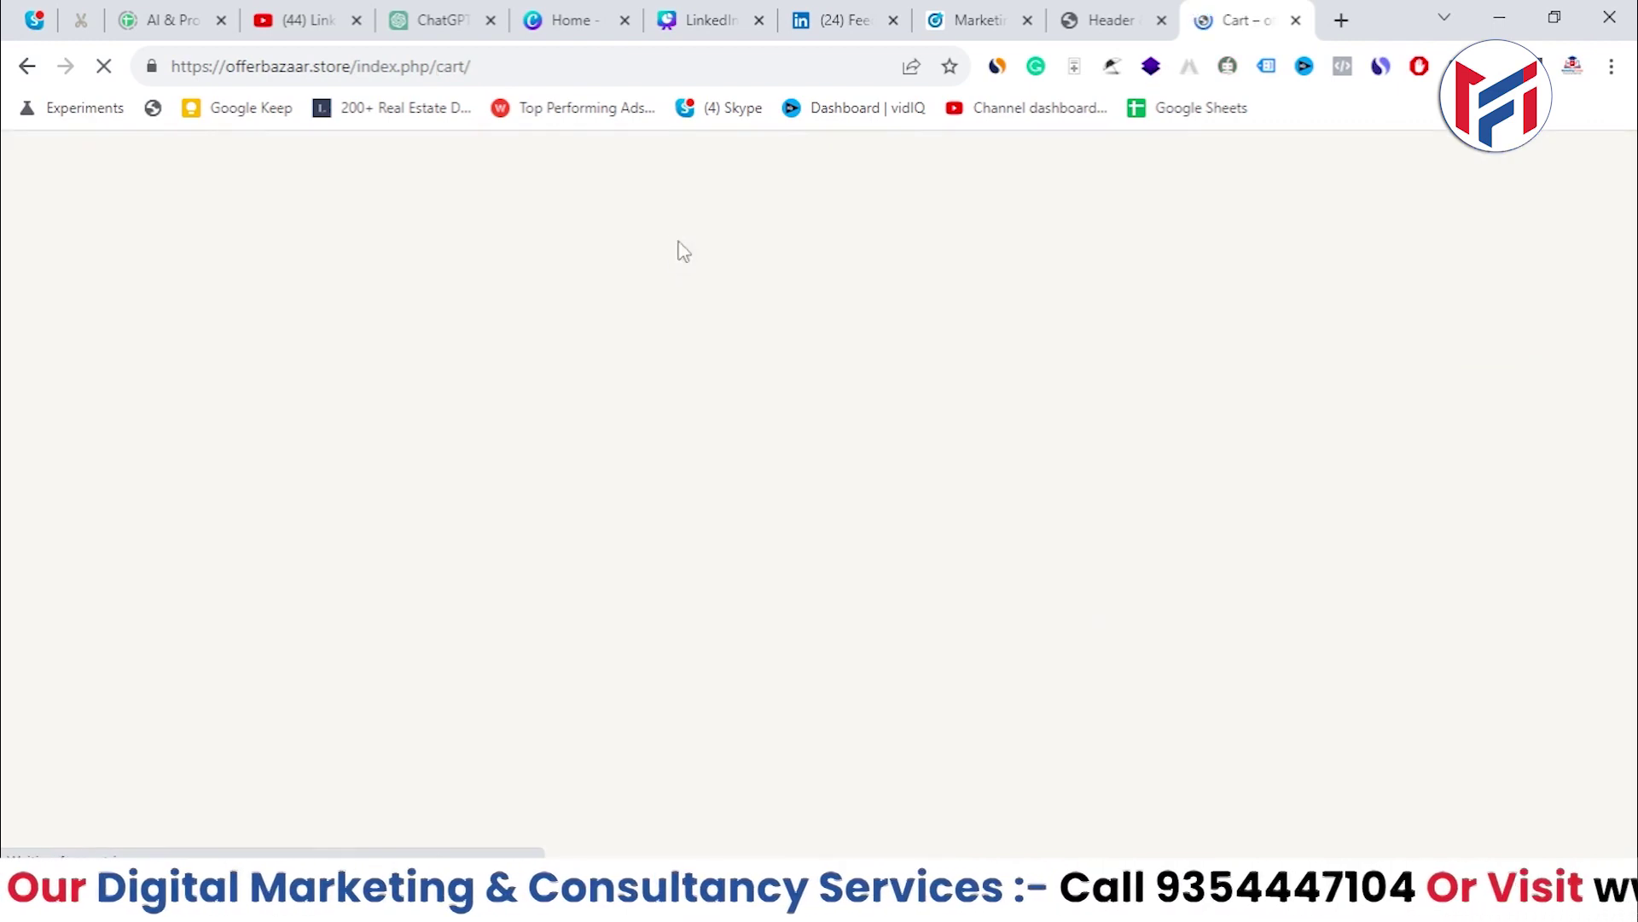
scroll(1090, 577, down, 3)
scroll(1005, 583, down, 4)
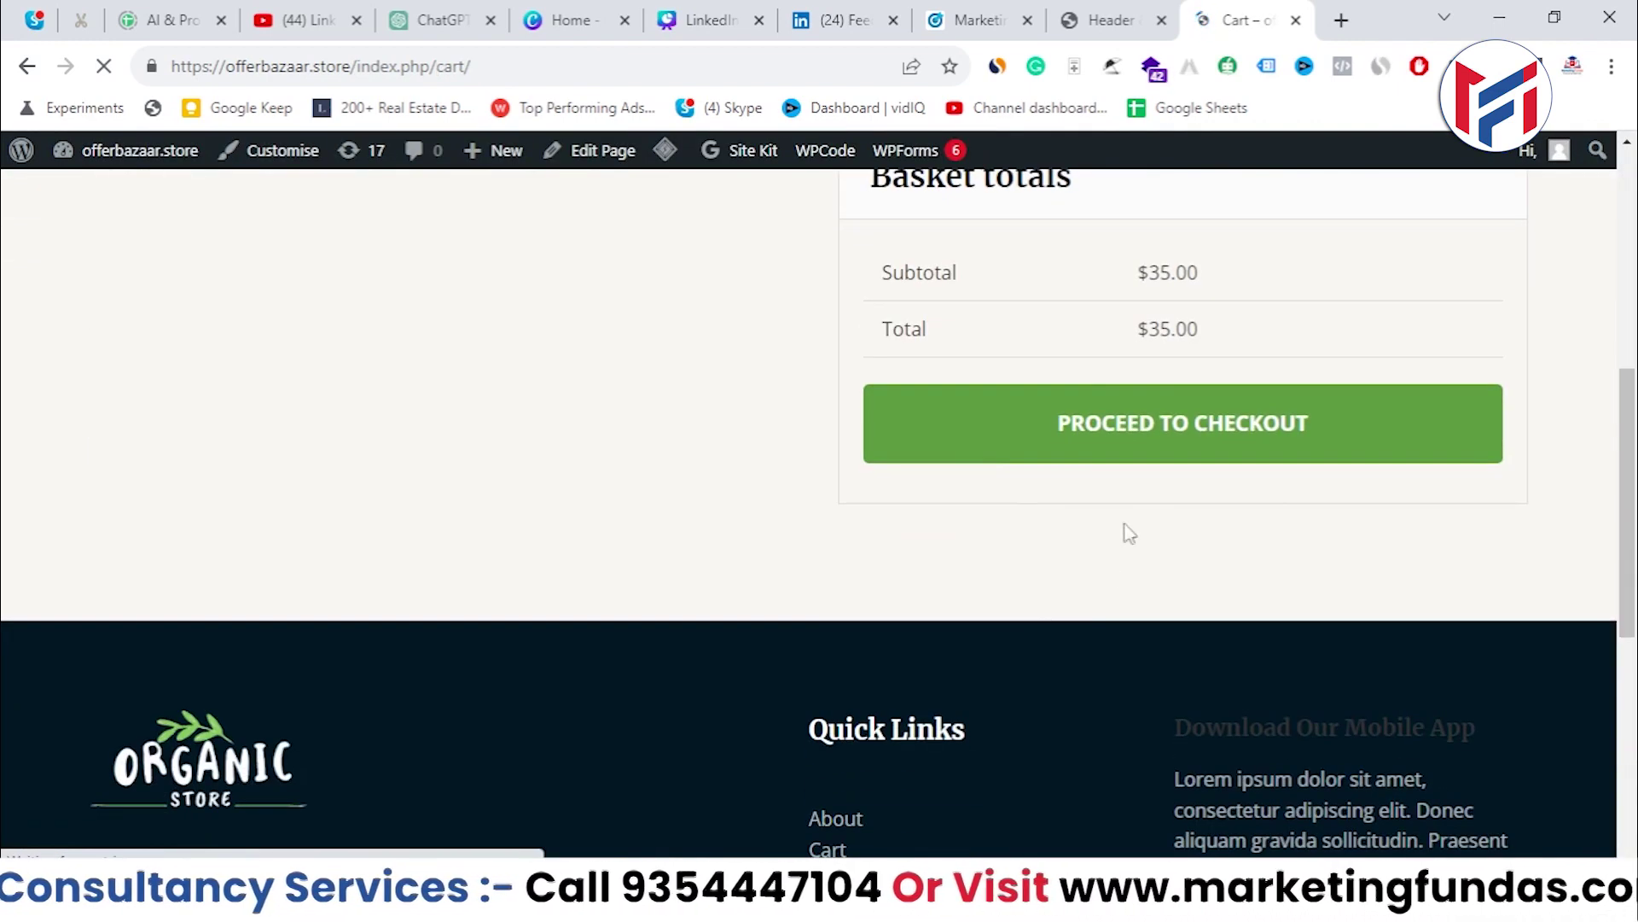
click(732, 256)
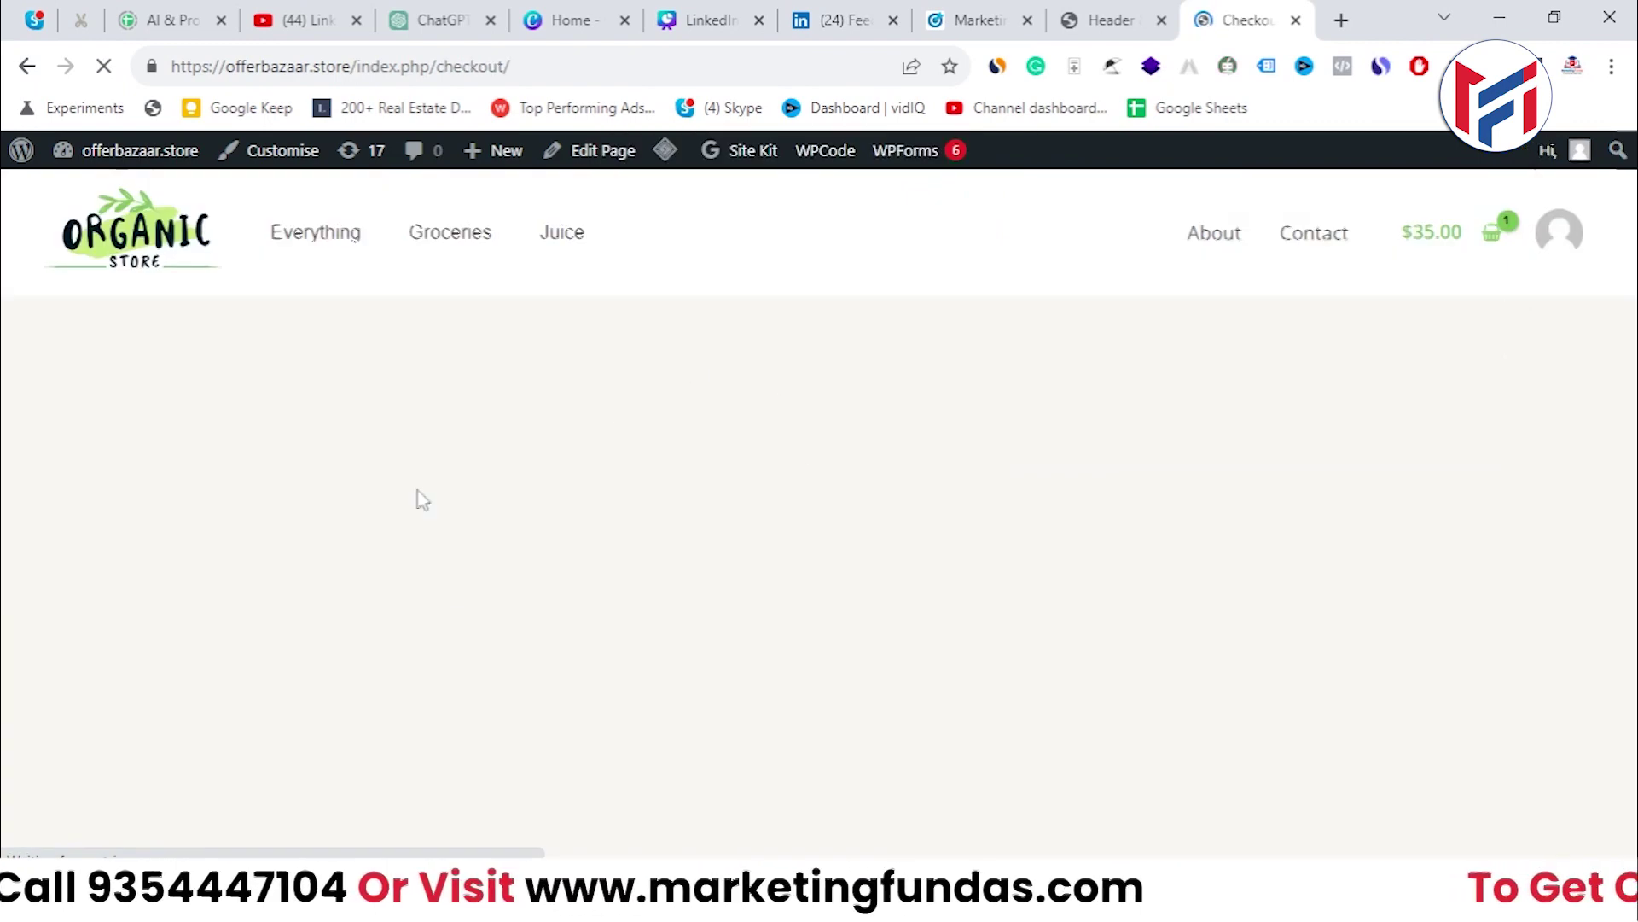
- Decline the notification request and review the prefilled billing details and order summary on the checkout page
scroll(384, 494, down, 3)
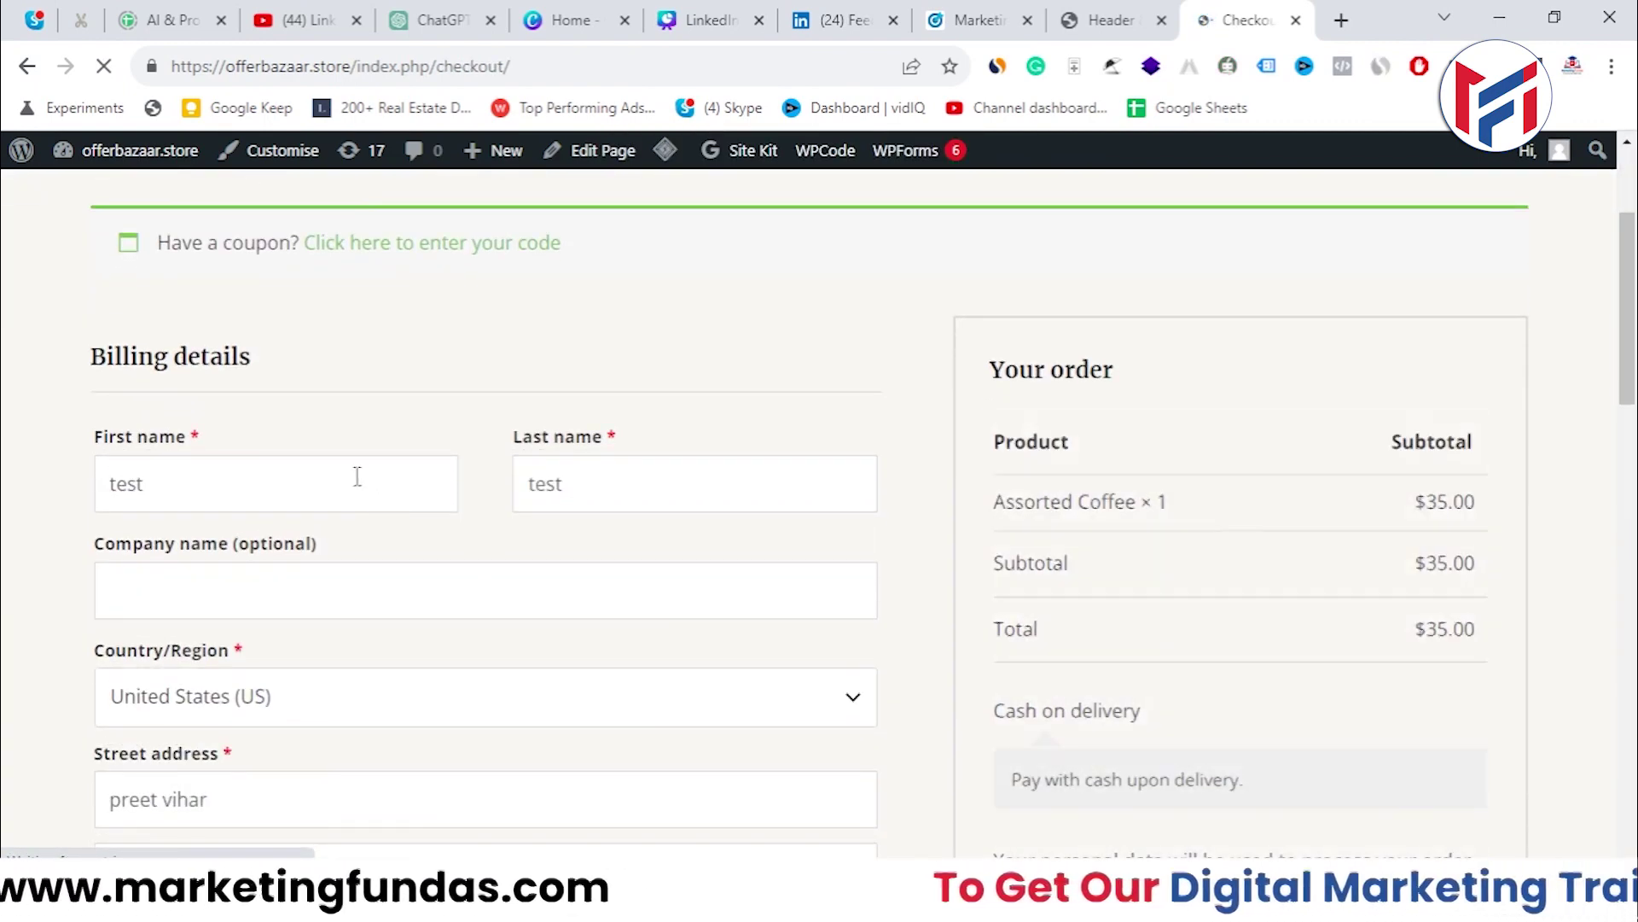
scroll(381, 478, down, 4)
scroll(644, 464, up, 1)
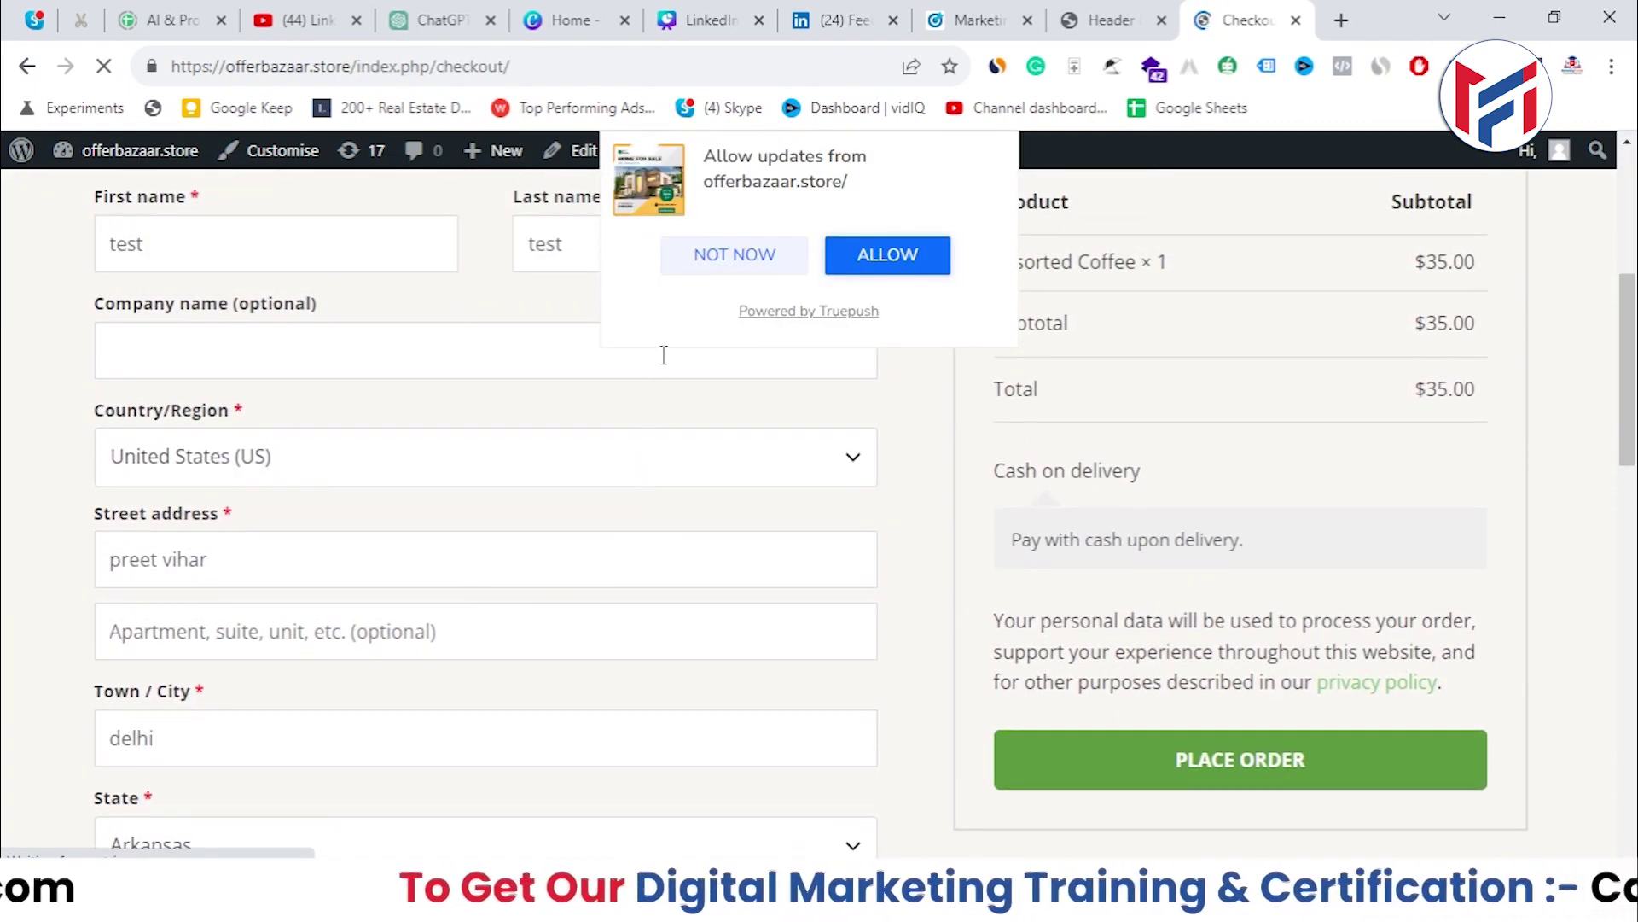
click(732, 256)
scroll(398, 526, up, 3)
scroll(213, 369, down, 3)
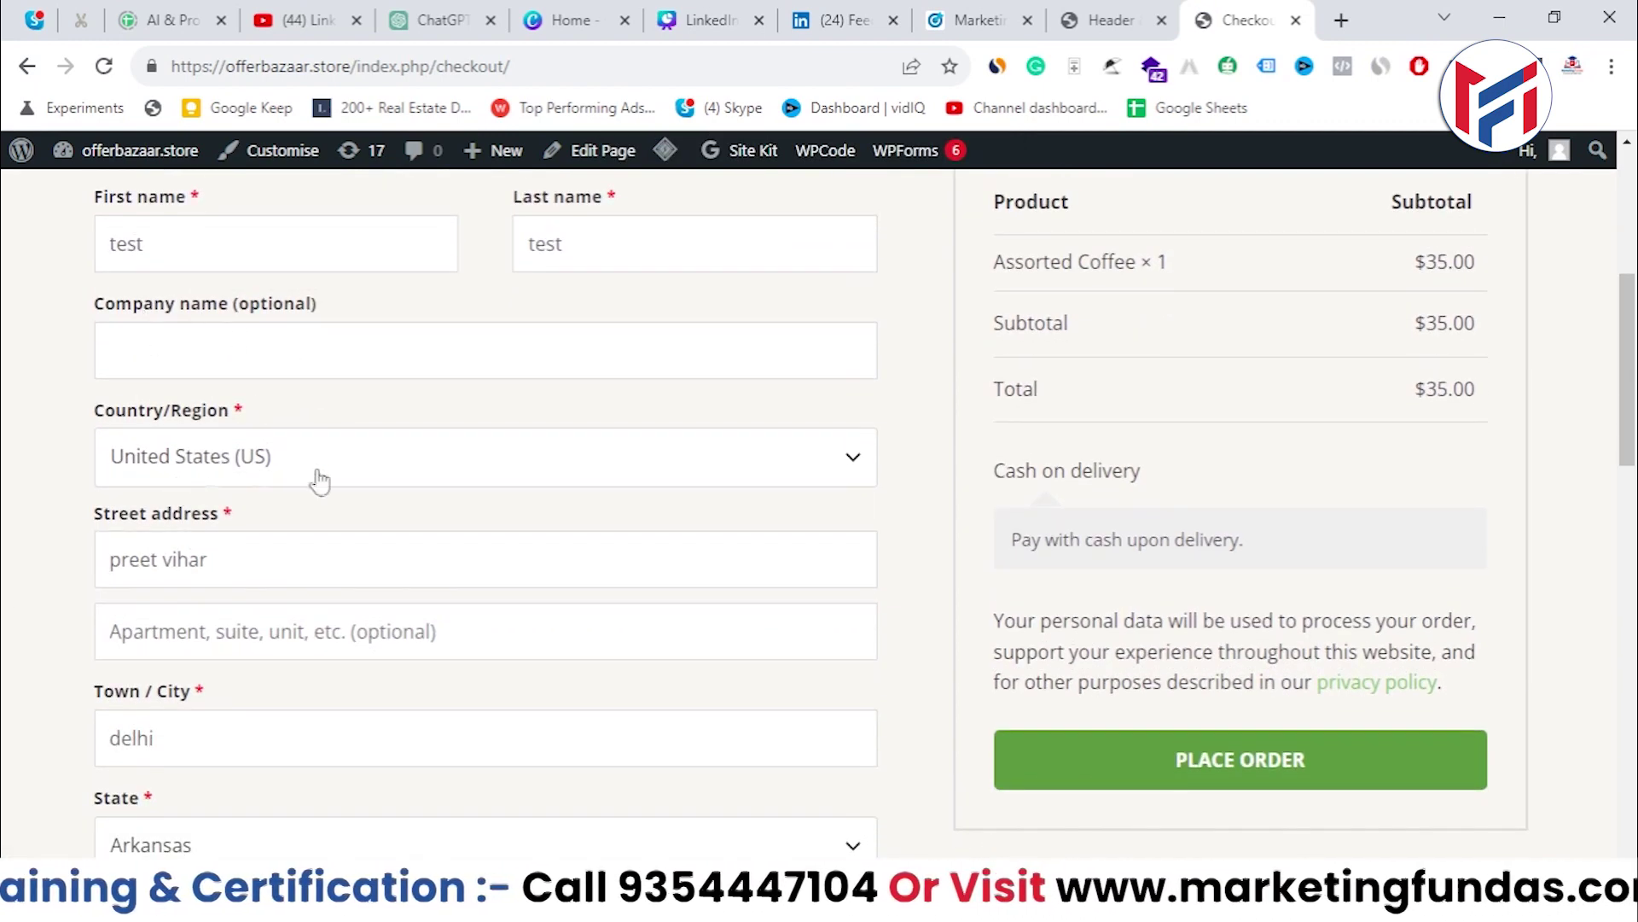
scroll(258, 495, down, 3)
scroll(219, 597, down, 2)
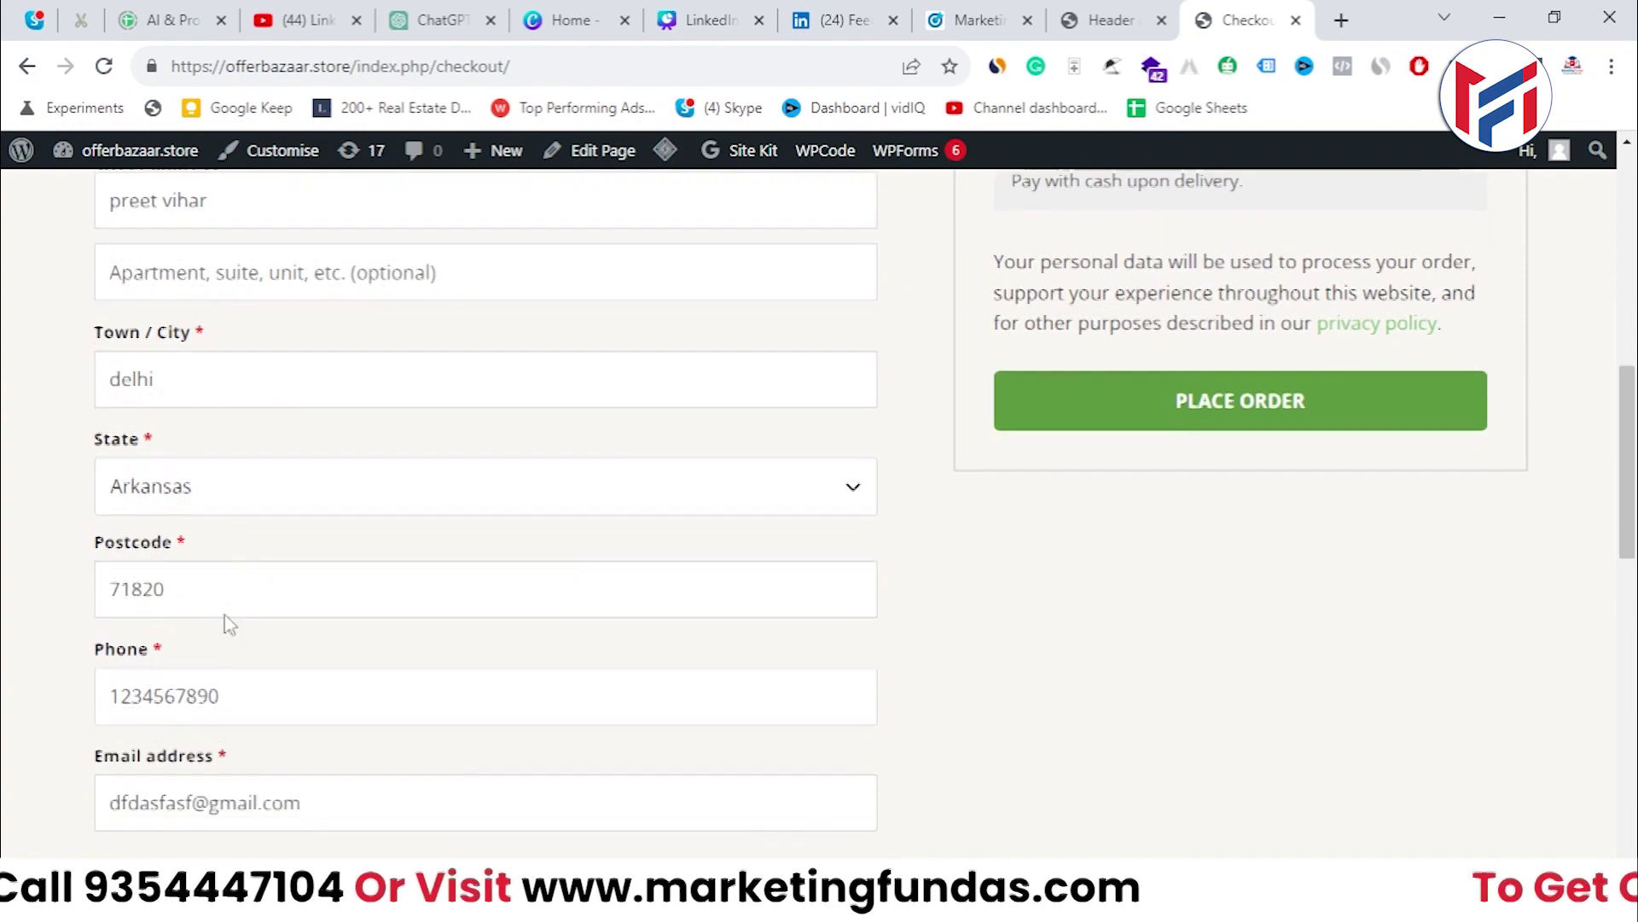
scroll(387, 469, up, 3)
scroll(424, 597, down, 8)
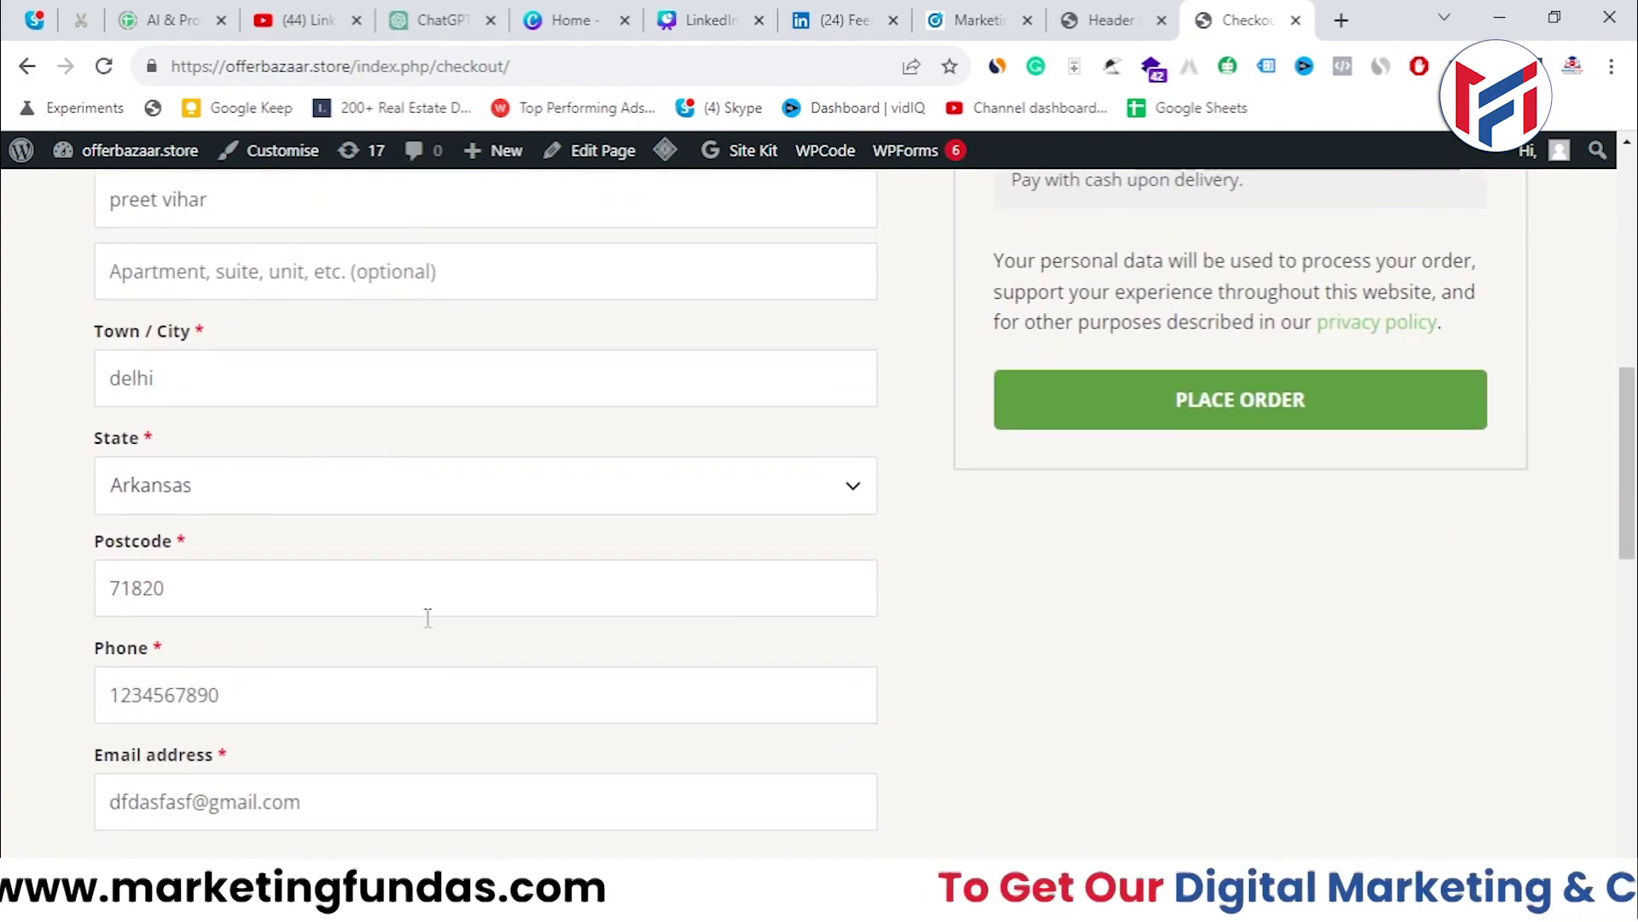
scroll(430, 640, up, 15)
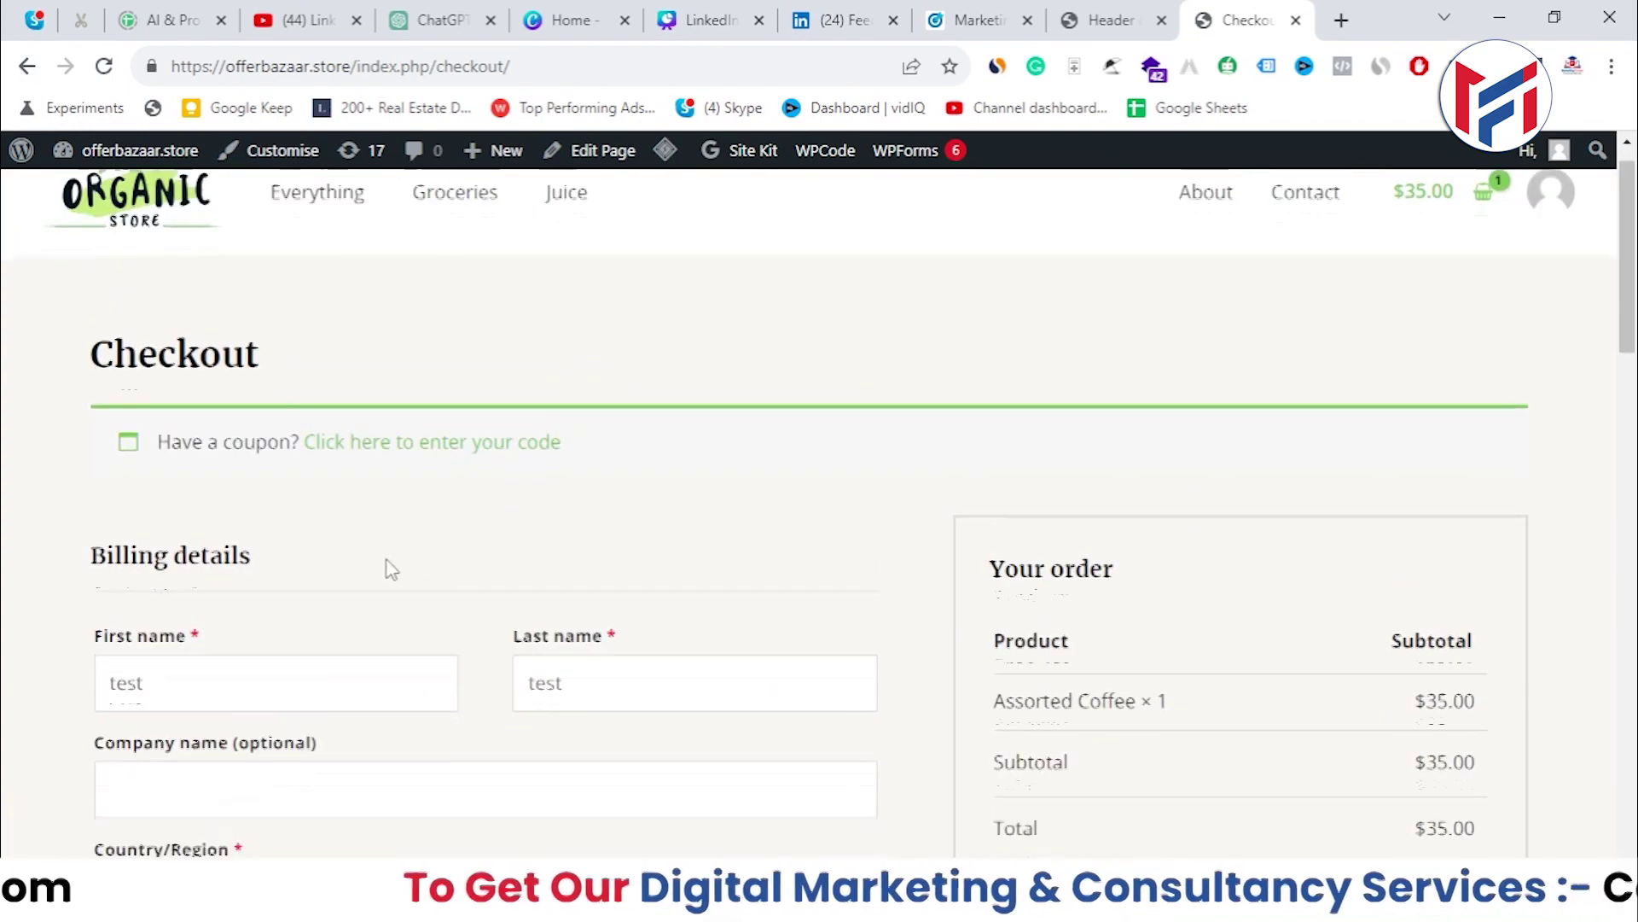
scroll(387, 566, down, 9)
scroll(421, 549, up, 5)
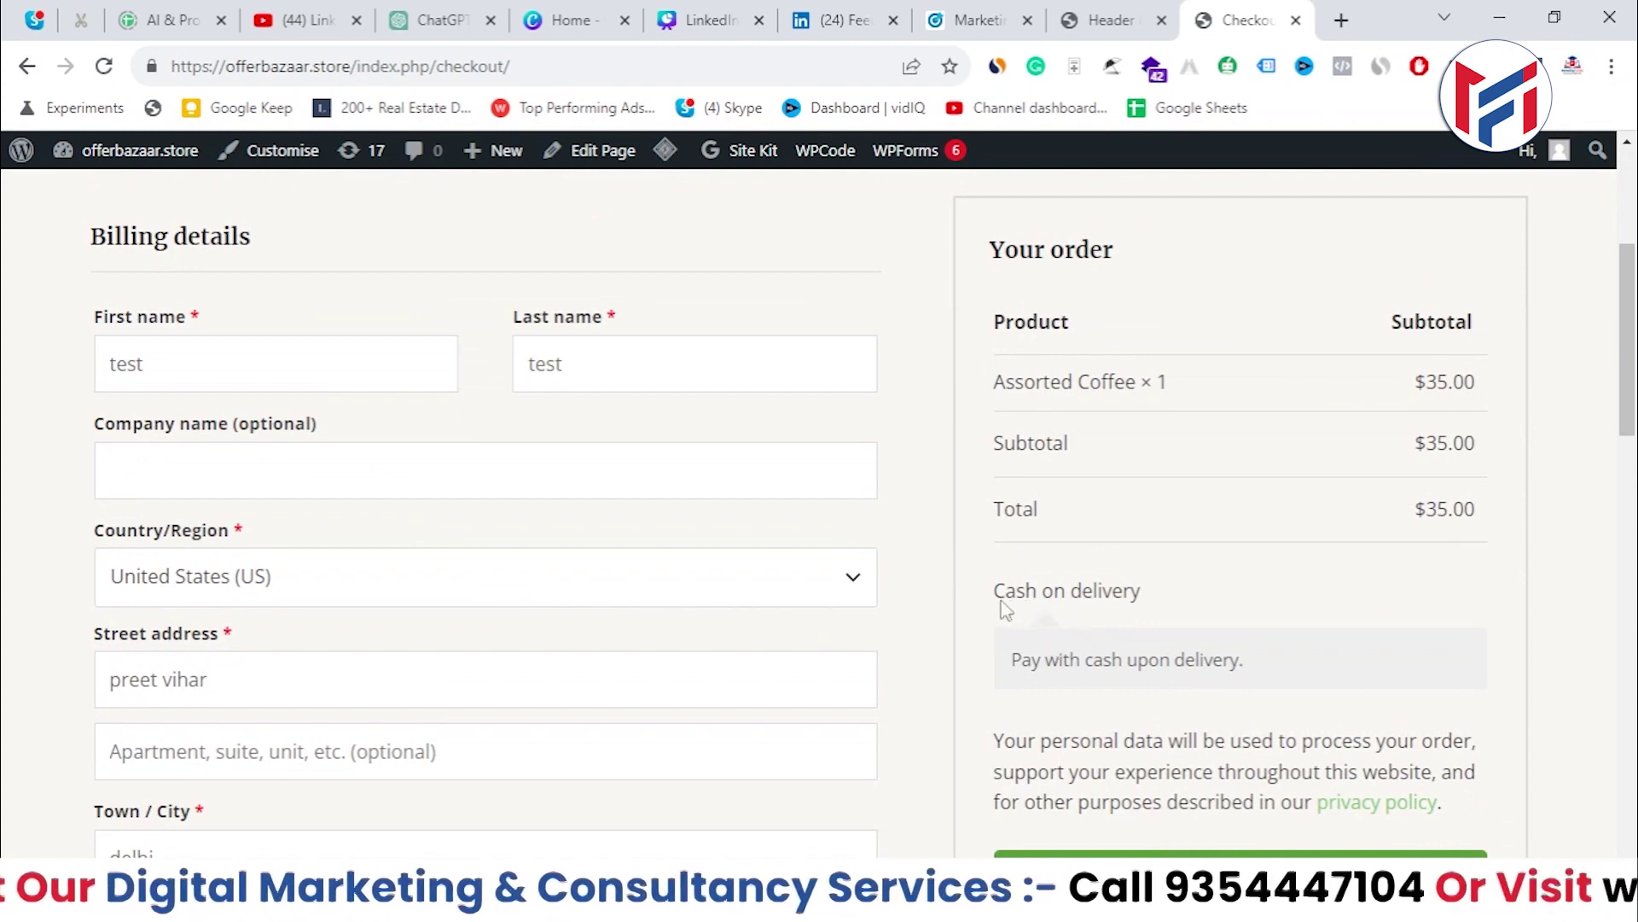
- Place the Assorted Coffee test order with cash on delivery to reach the store's thank-you page
drag(997, 597, 1157, 595)
scroll(1142, 659, down, 5)
click(1171, 429)
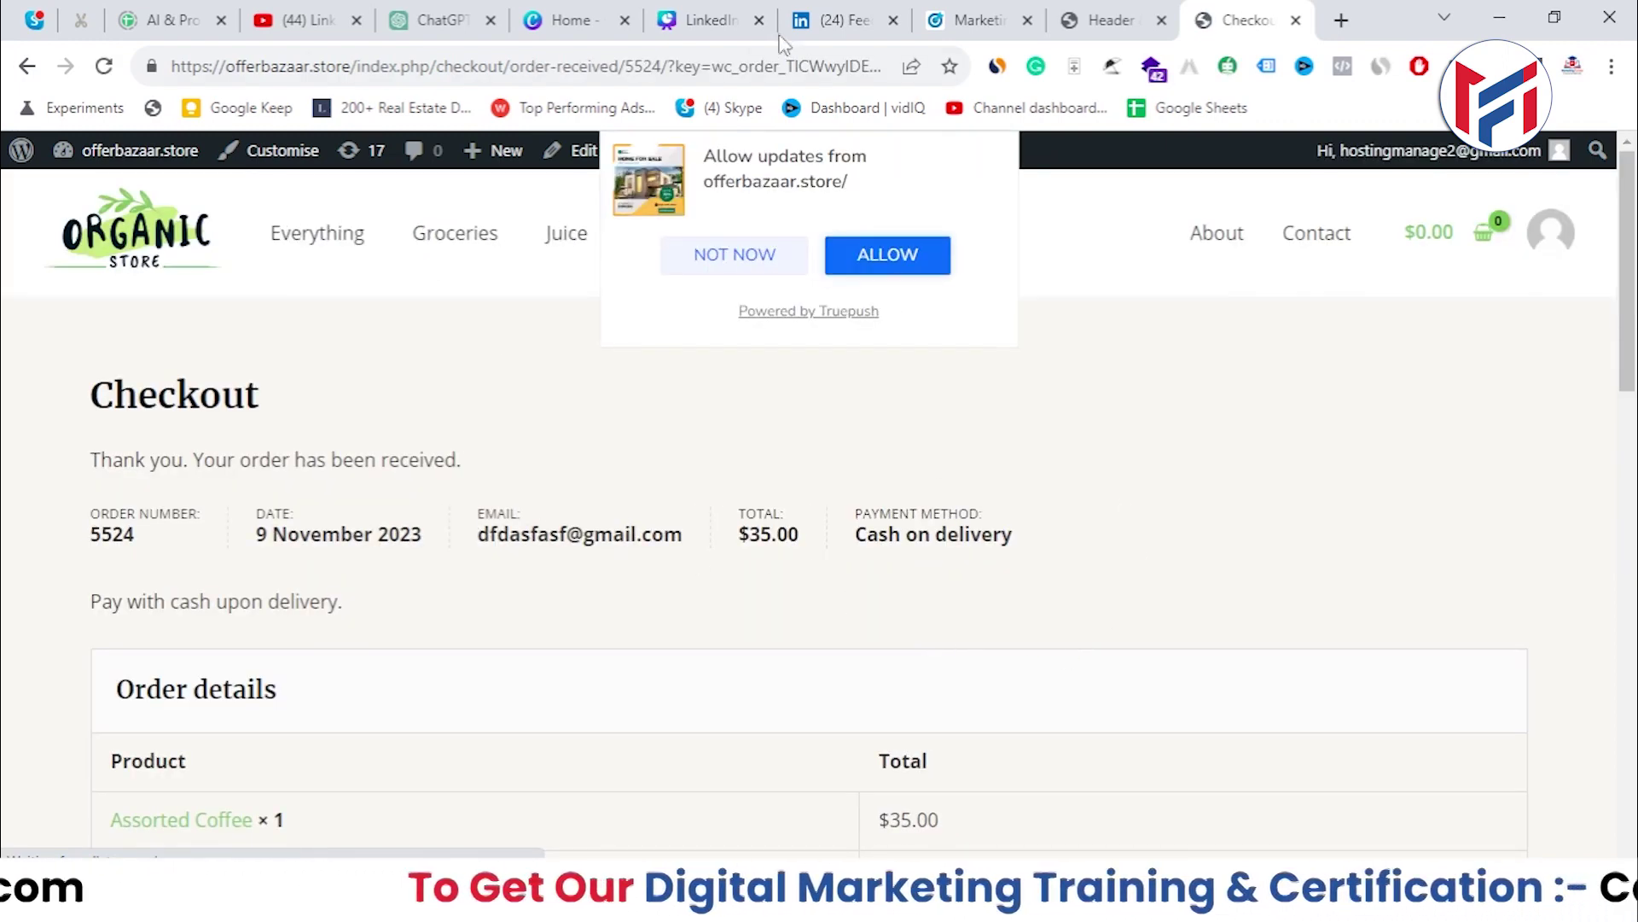
- Decline the notification request and check the order-received message on the thank-you page
click(750, 254)
scroll(80, 461, down, 1)
drag(86, 329, 567, 384)
scroll(569, 386, up, 1)
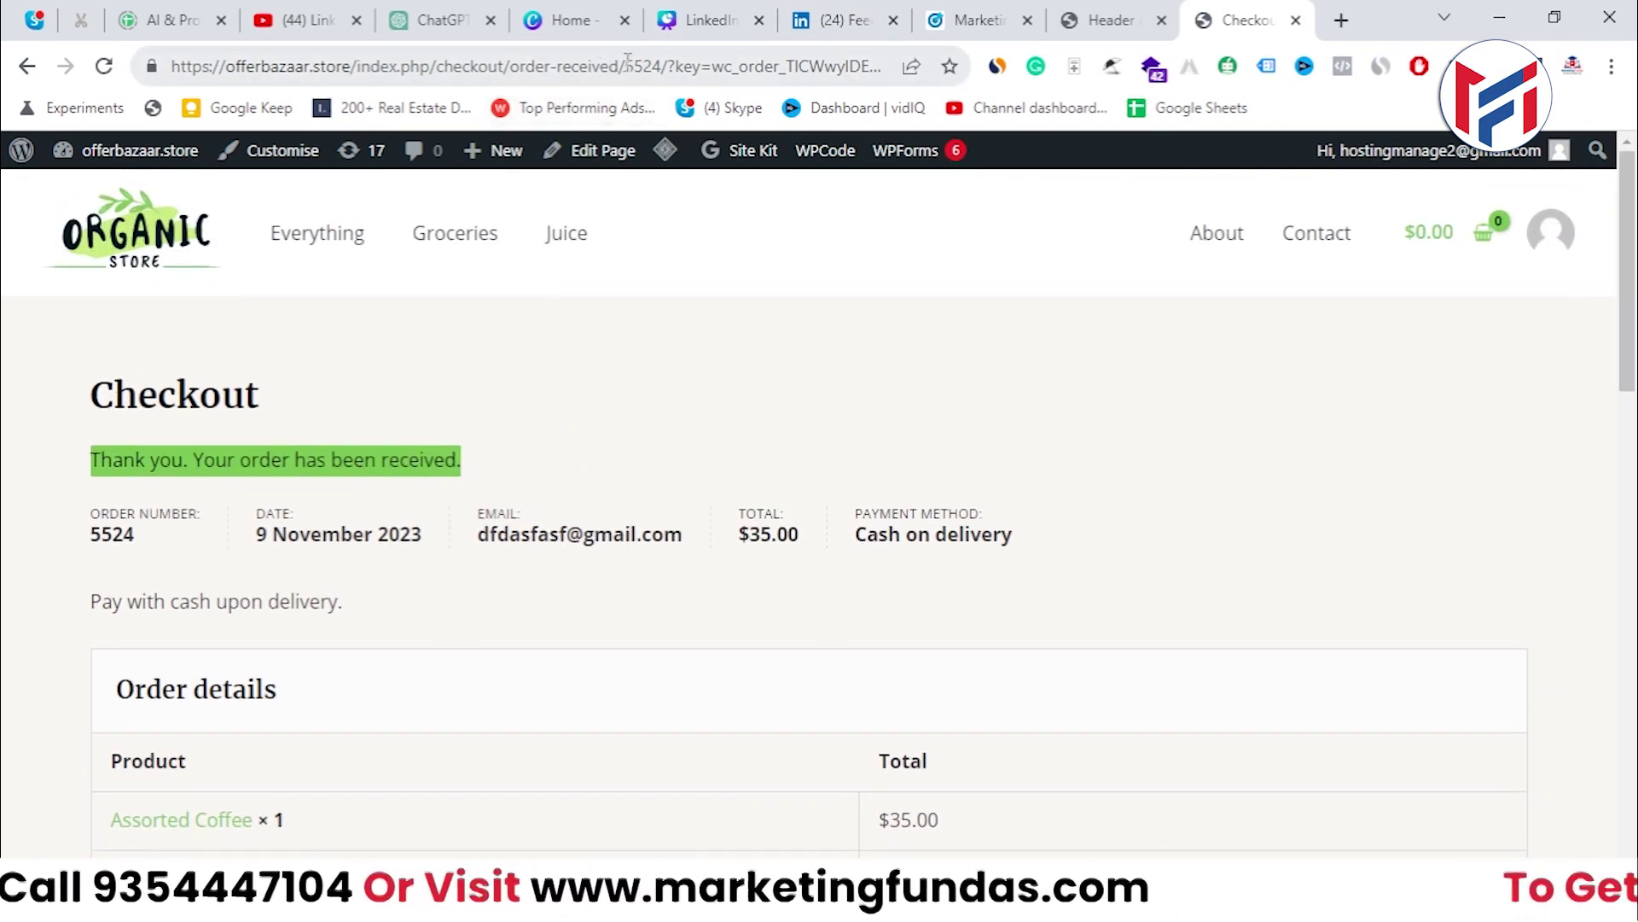
- Examine the thank-you page address, comparing the fixed part up to order-received/ with the order-specific part after it
drag(628, 65, 167, 66)
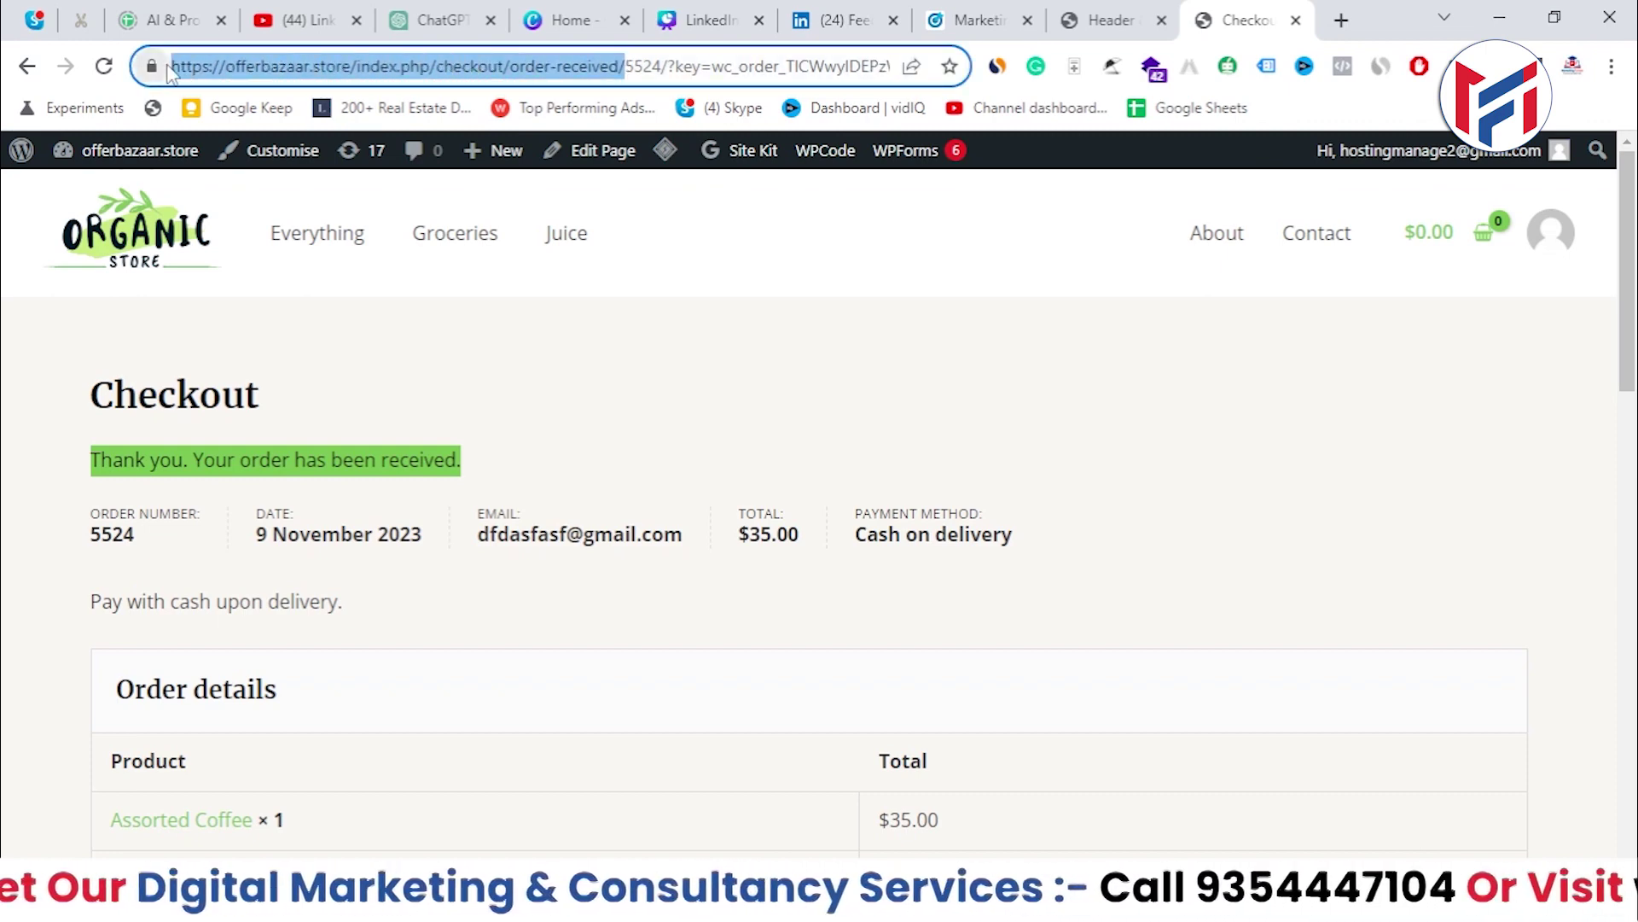
click(315, 330)
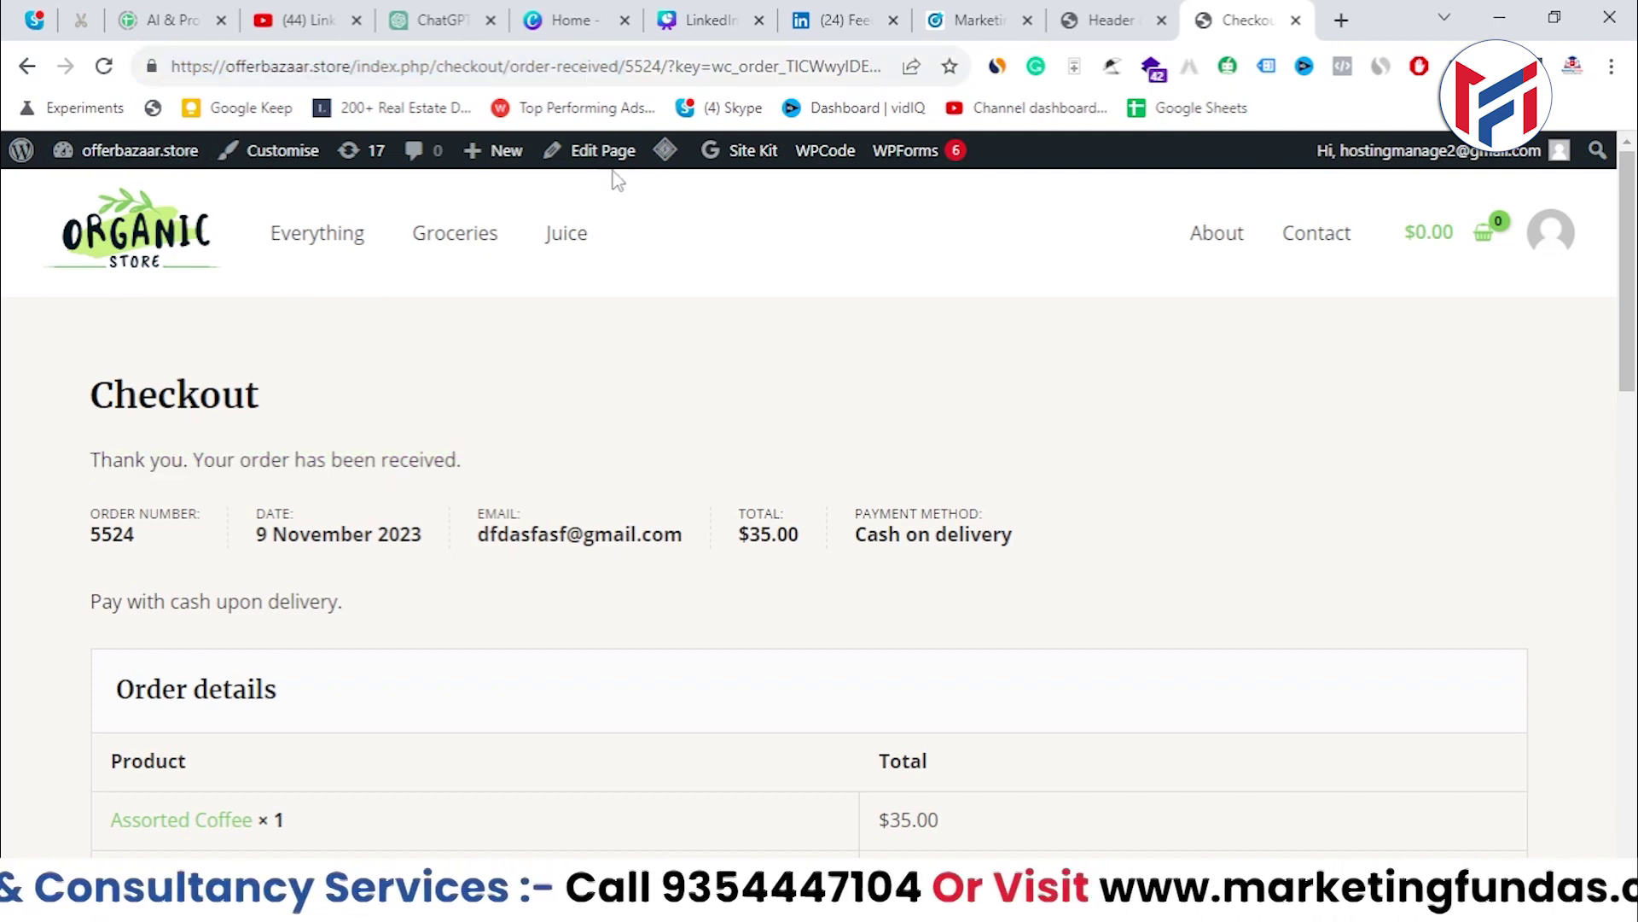
click(627, 66)
drag(604, 65, 169, 66)
click(627, 65)
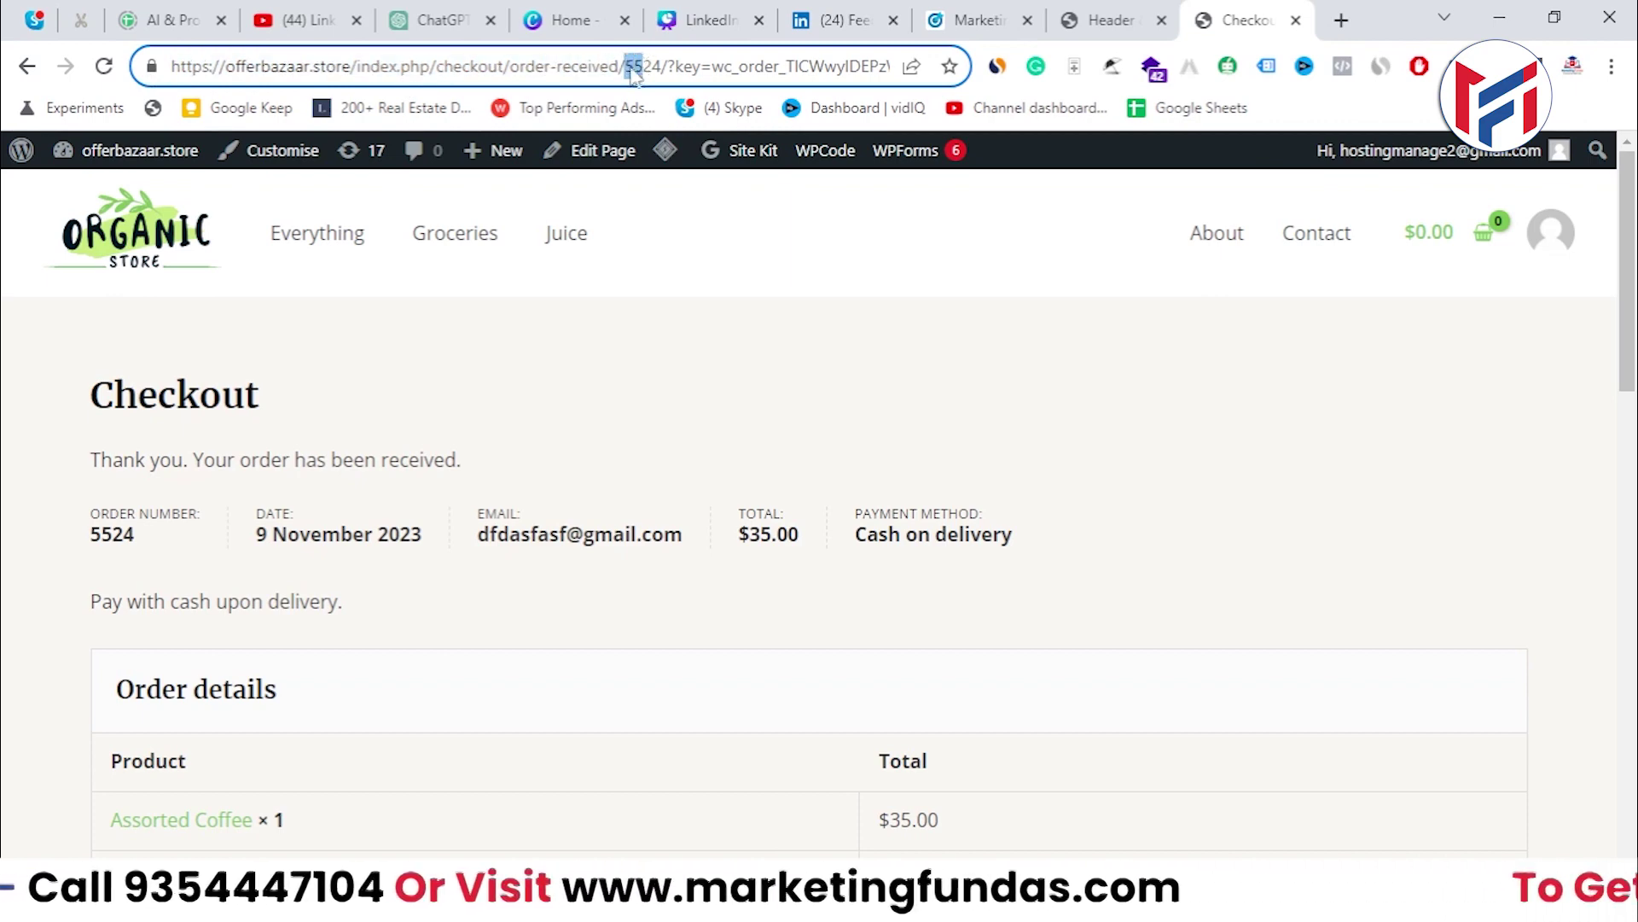
click(584, 303)
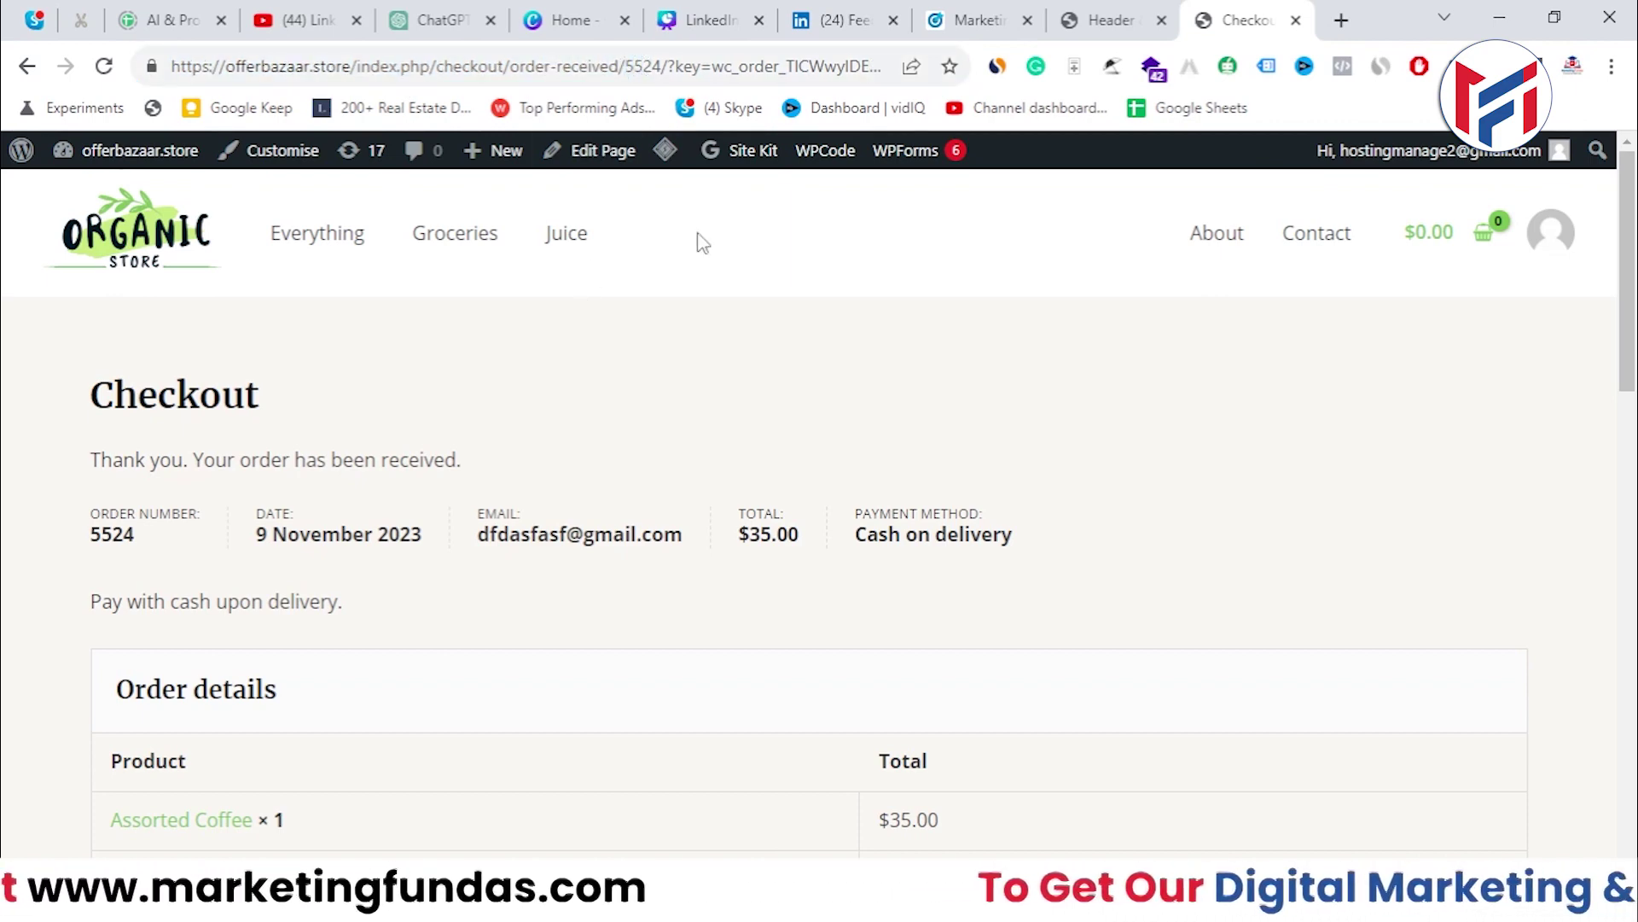
drag(625, 65, 944, 74)
scroll(512, 598, down, 2)
scroll(419, 543, up, 2)
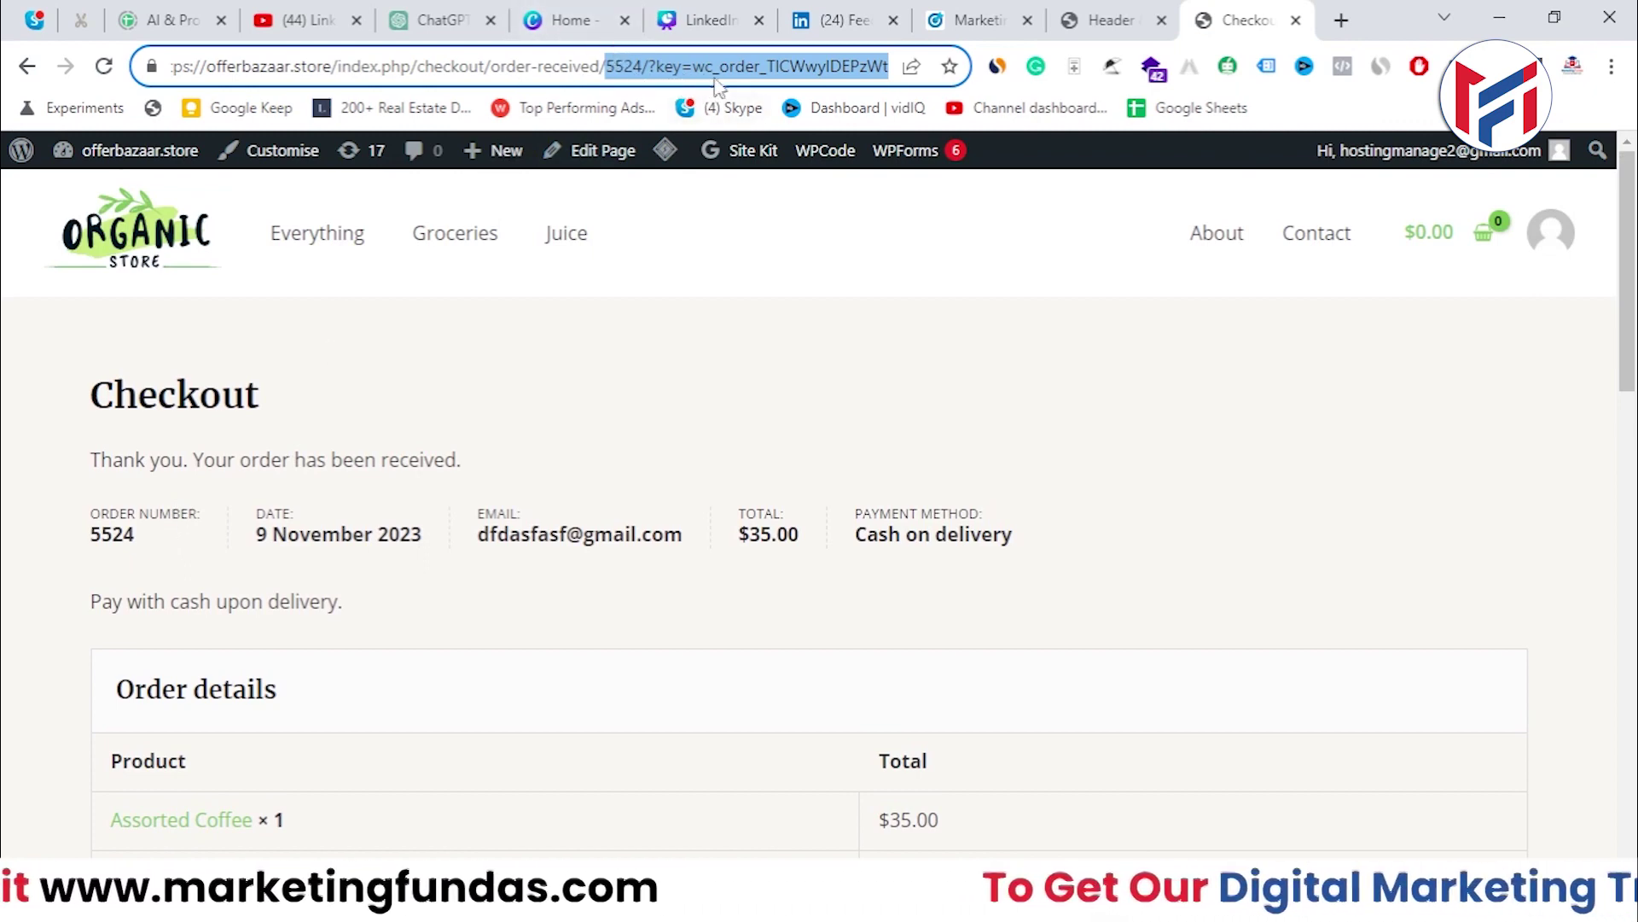
scroll(692, 348, down, 4)
scroll(692, 347, up, 4)
click(606, 69)
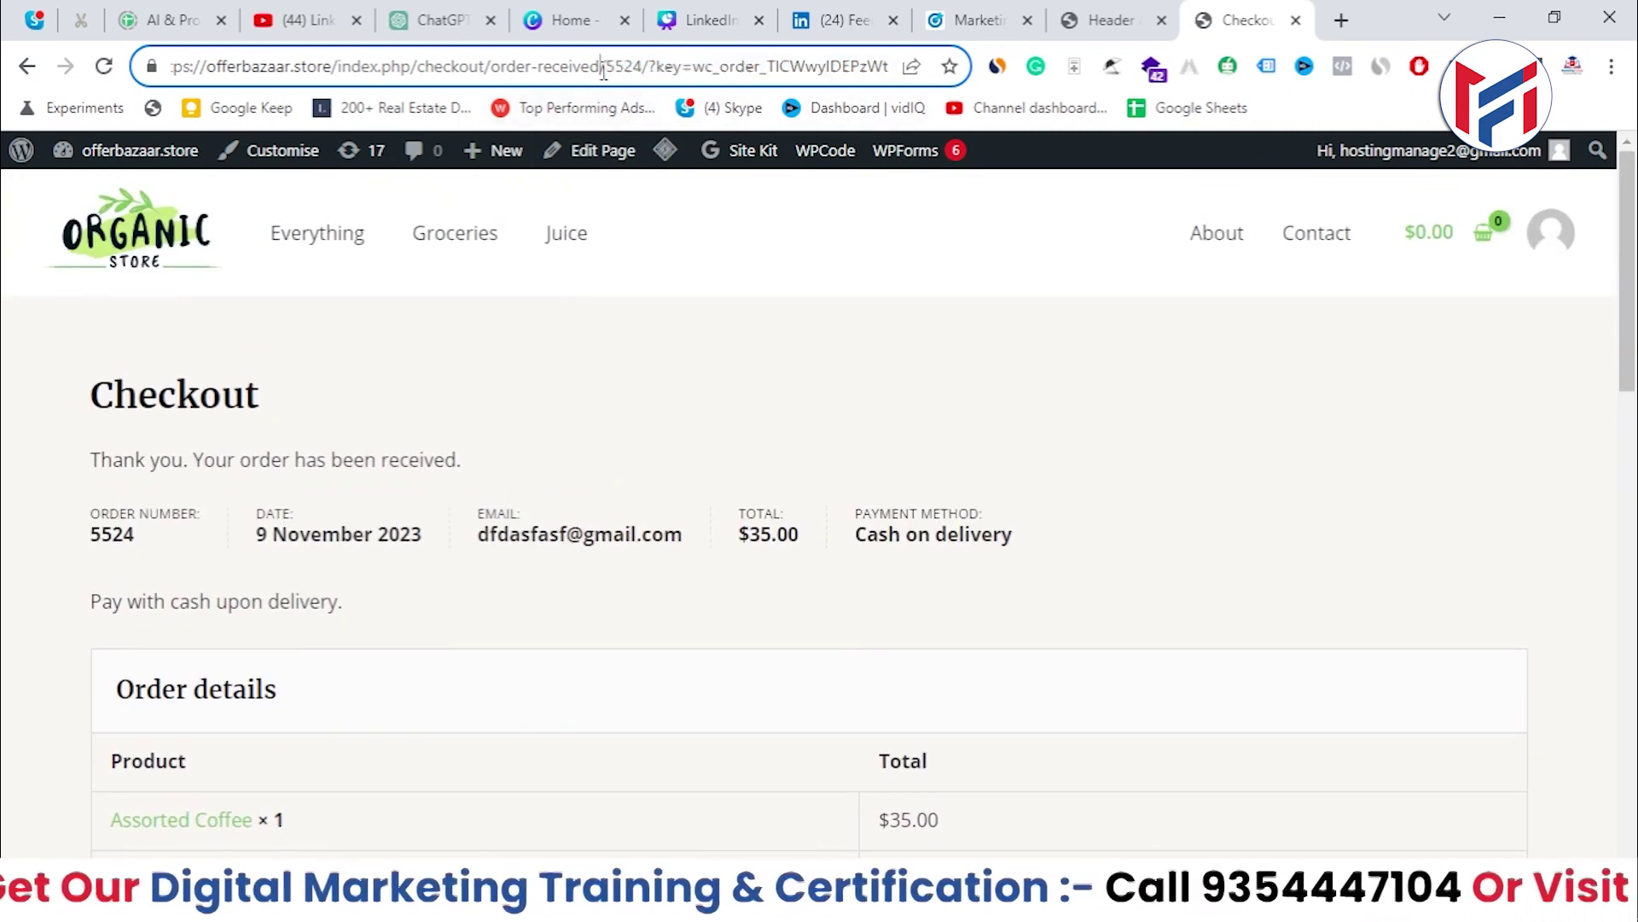
drag(604, 69, 119, 81)
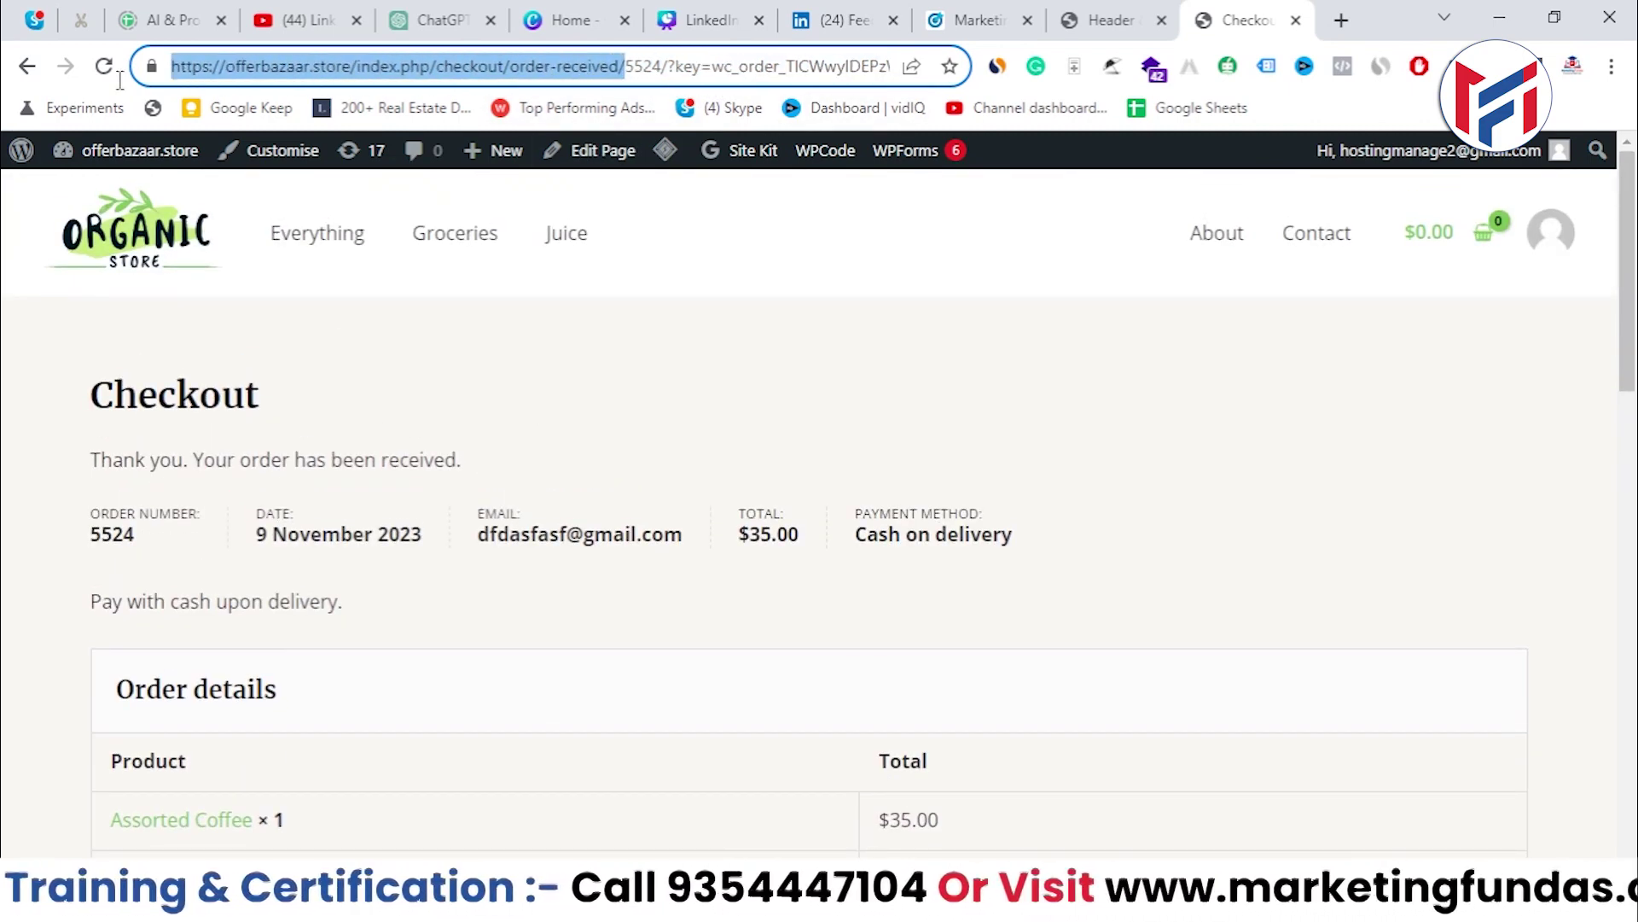
right_click(427, 72)
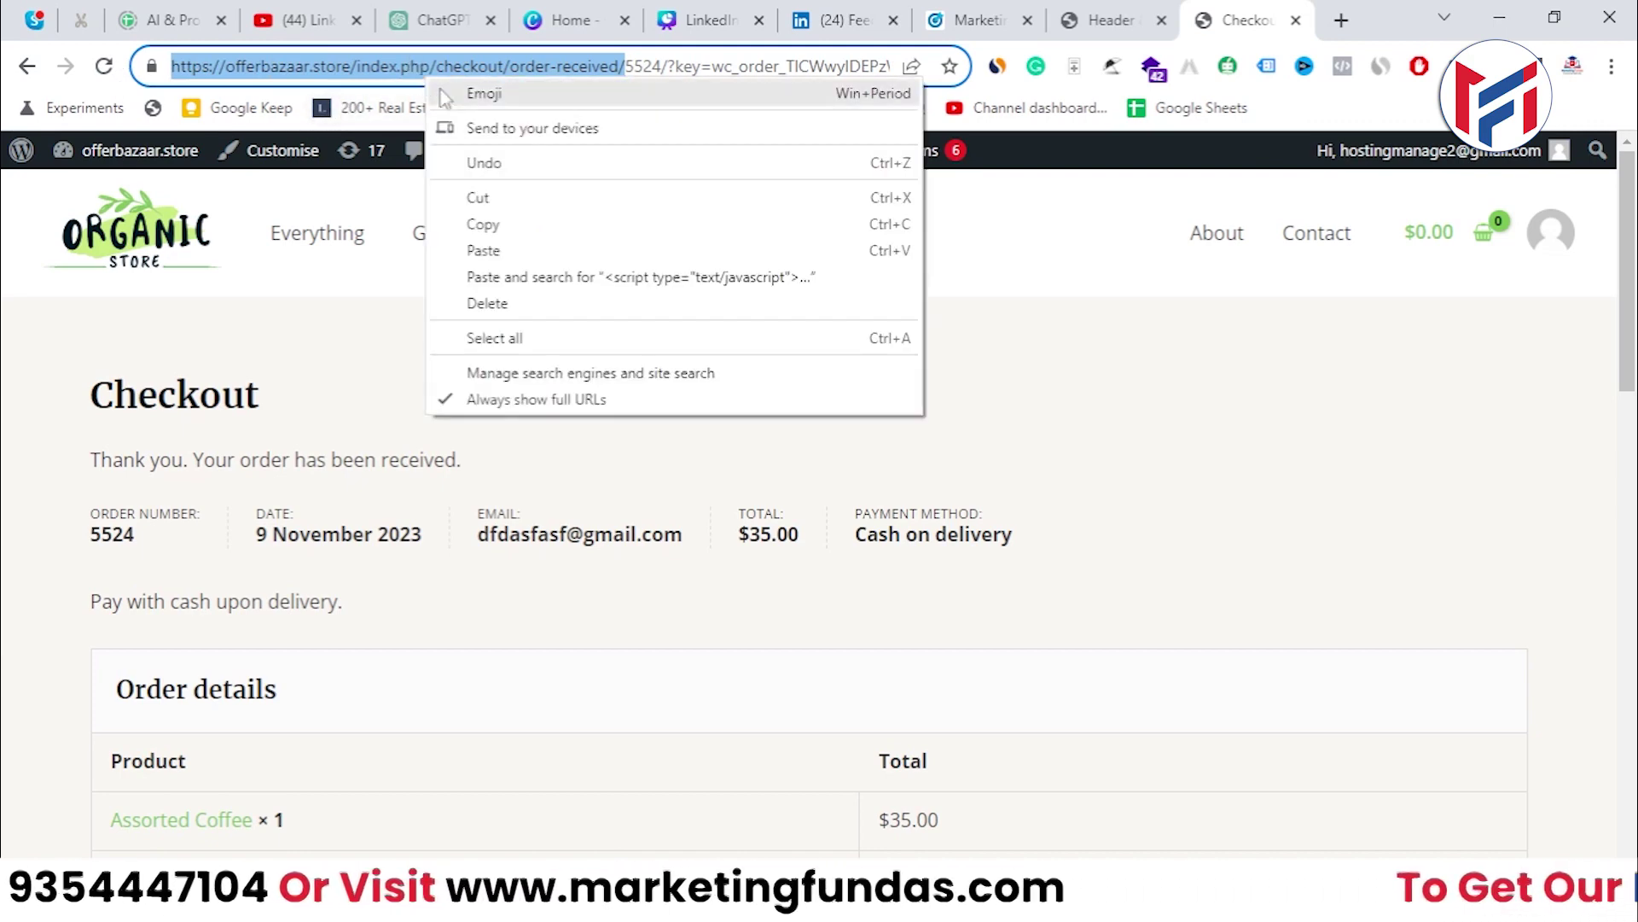
click(483, 223)
- Load the copied order-received address in a new browser tab, decline the notification request and check the thank-you message
click(1341, 20)
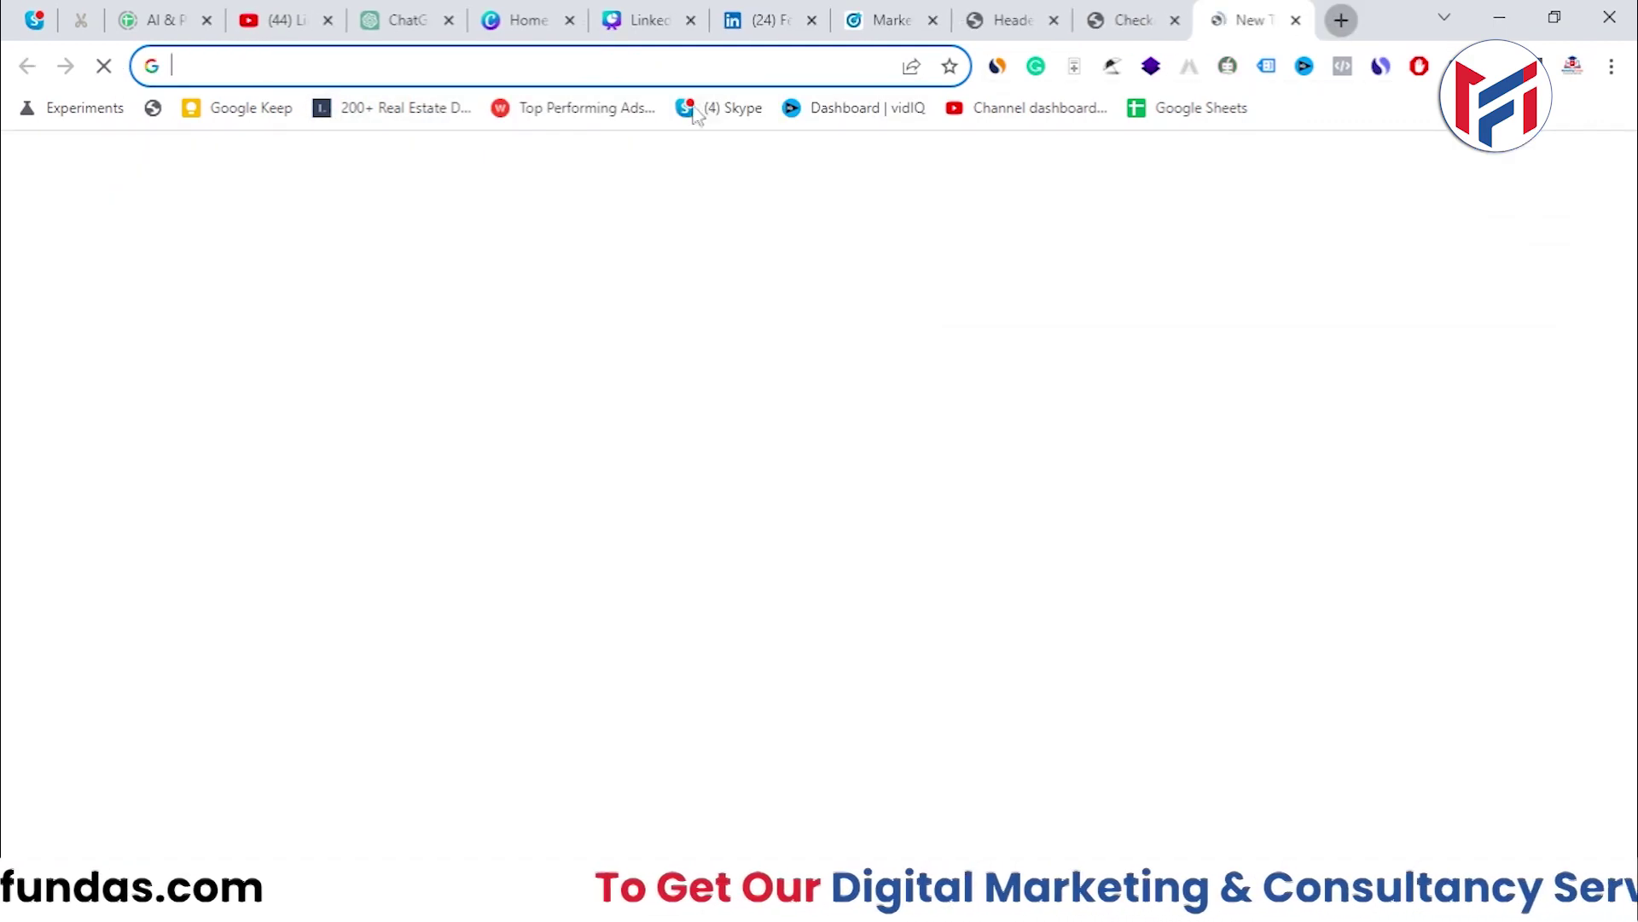
right_click(630, 58)
click(707, 195)
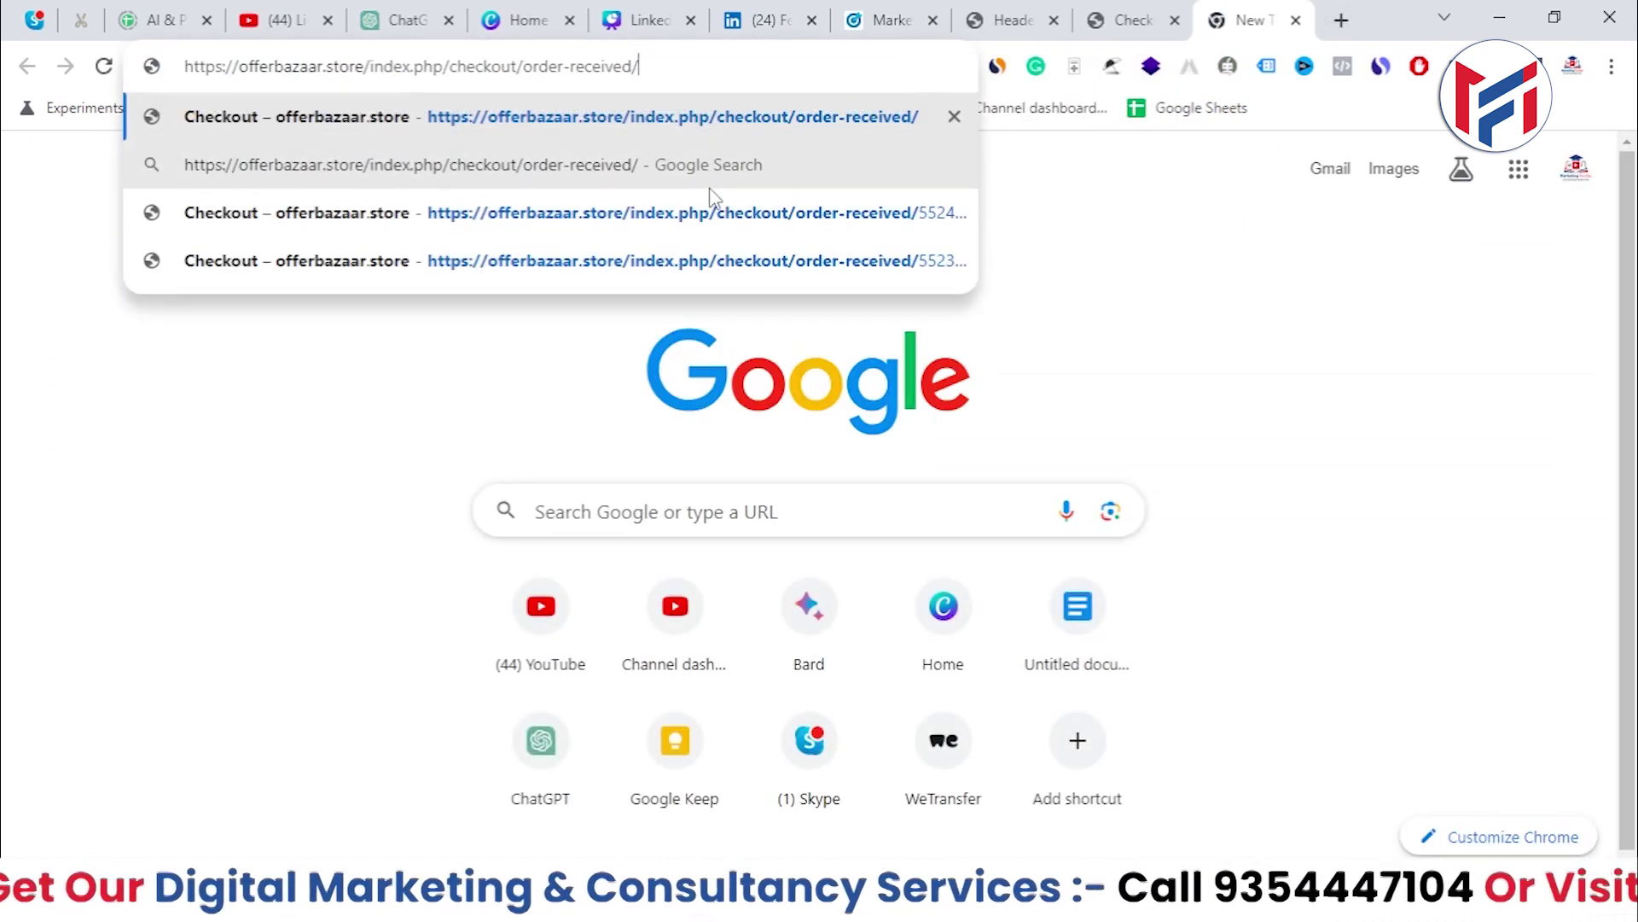
key(Return)
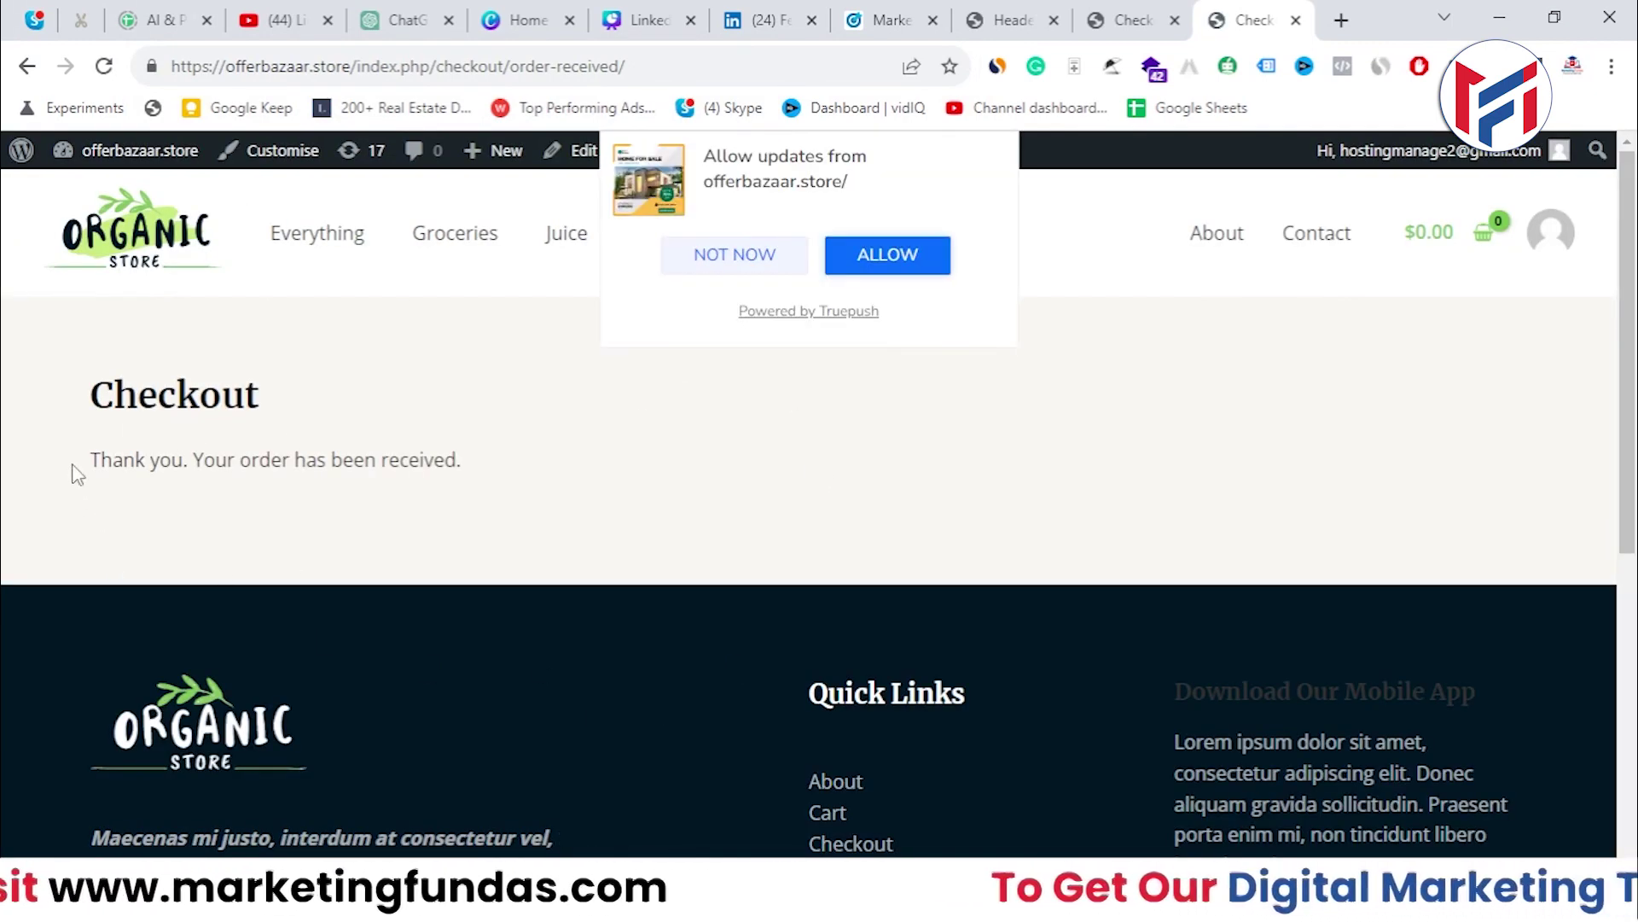
click(753, 255)
drag(82, 468, 483, 512)
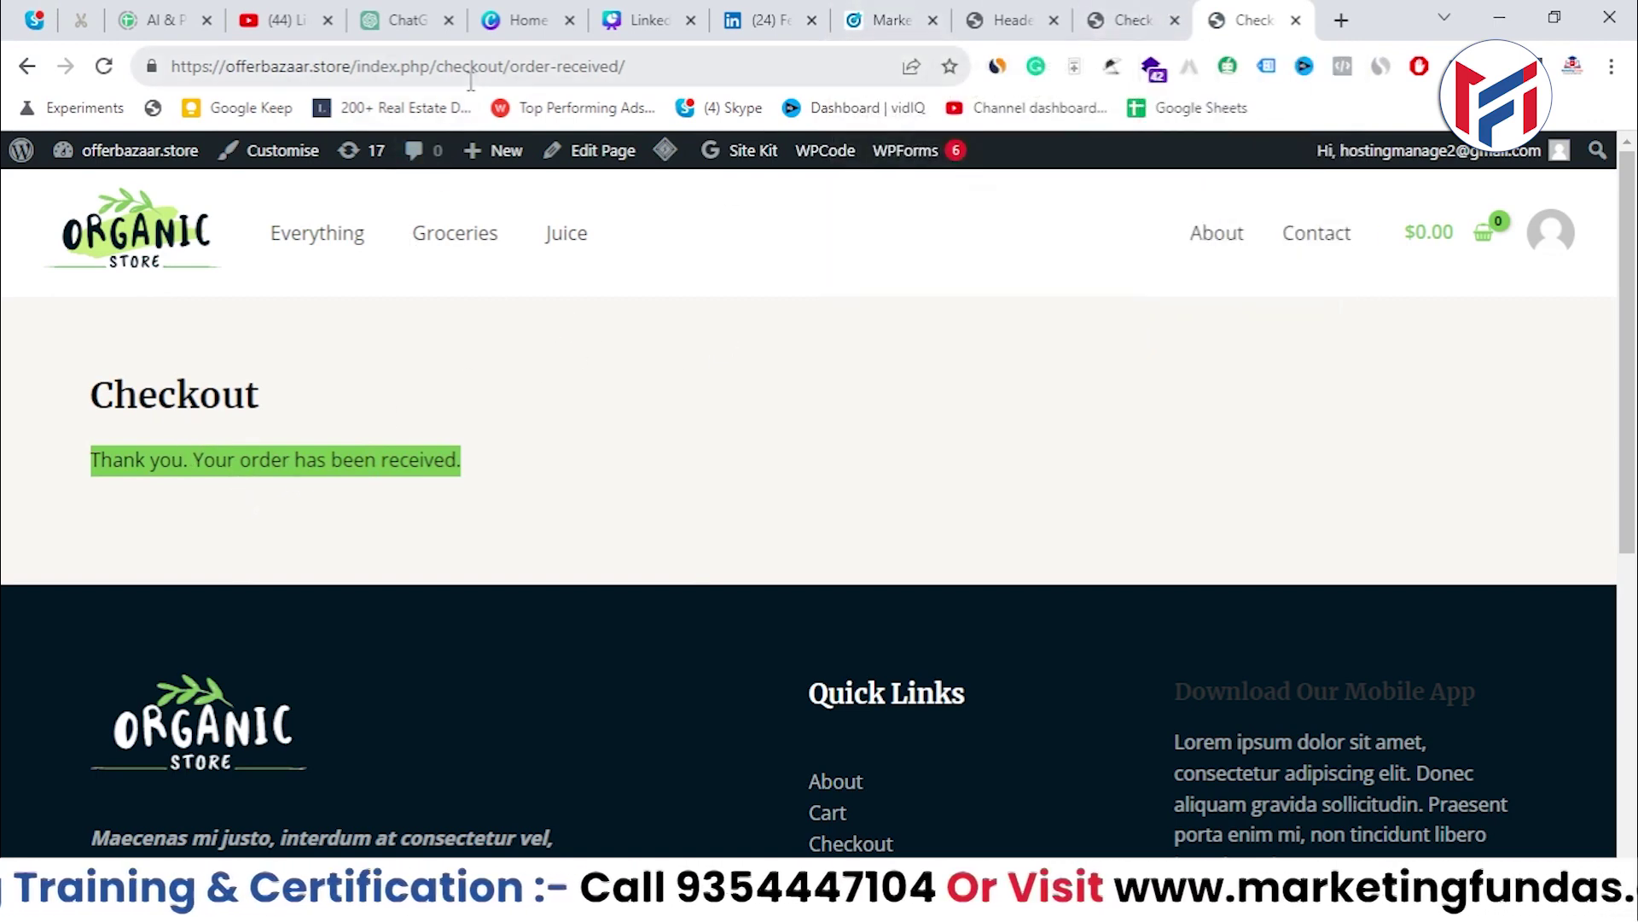
click(887, 20)
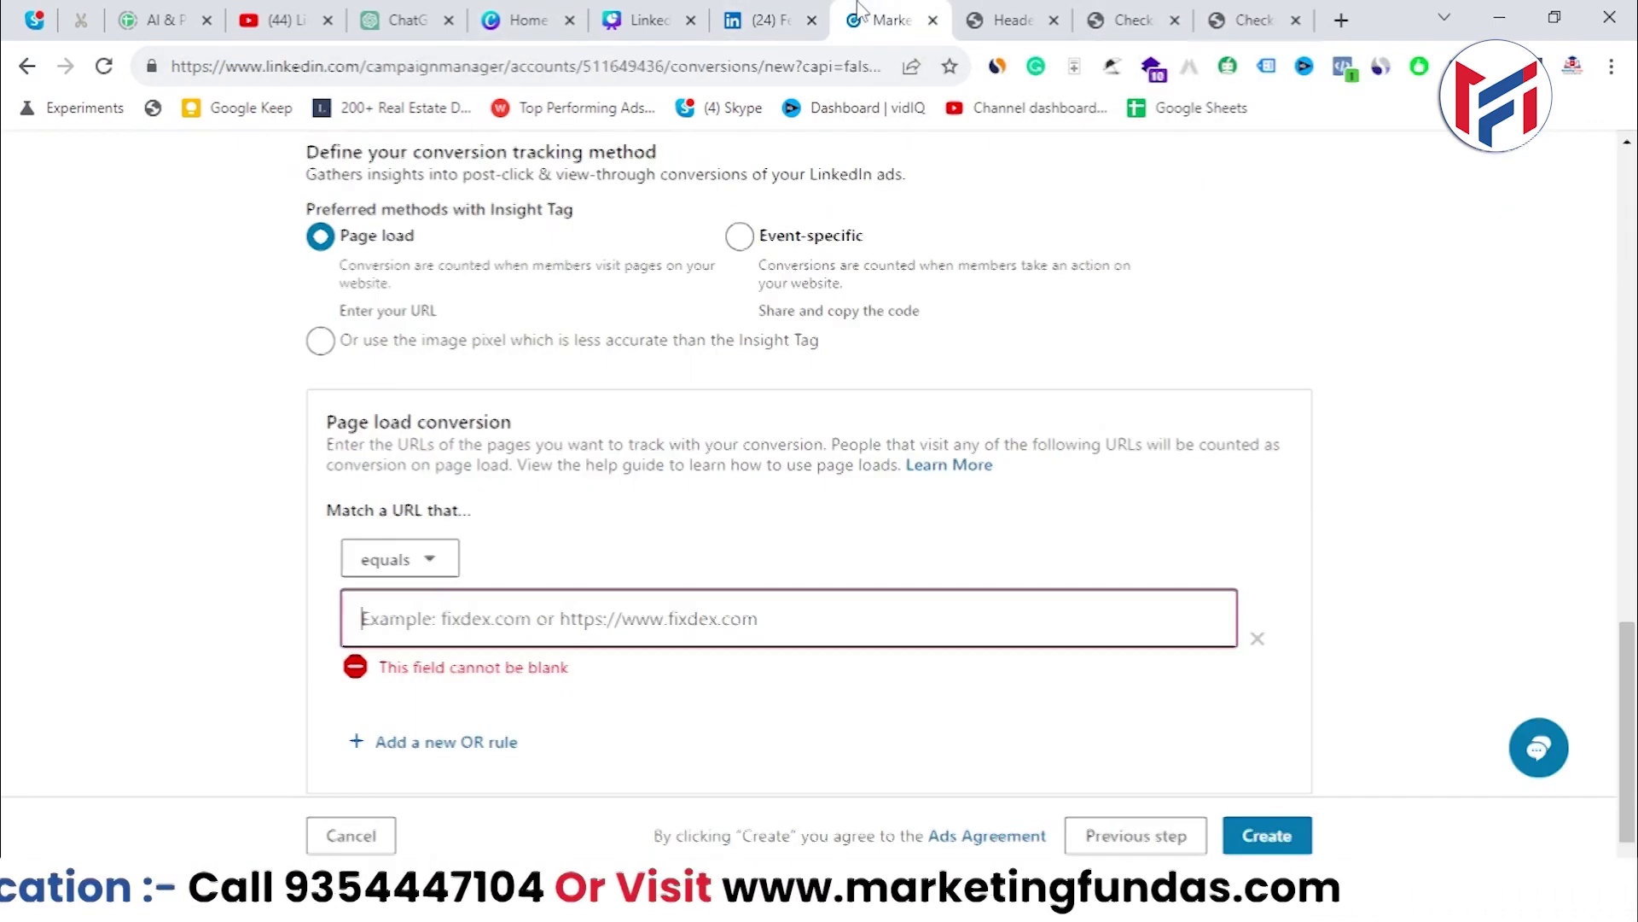
right_click(540, 635)
click(598, 408)
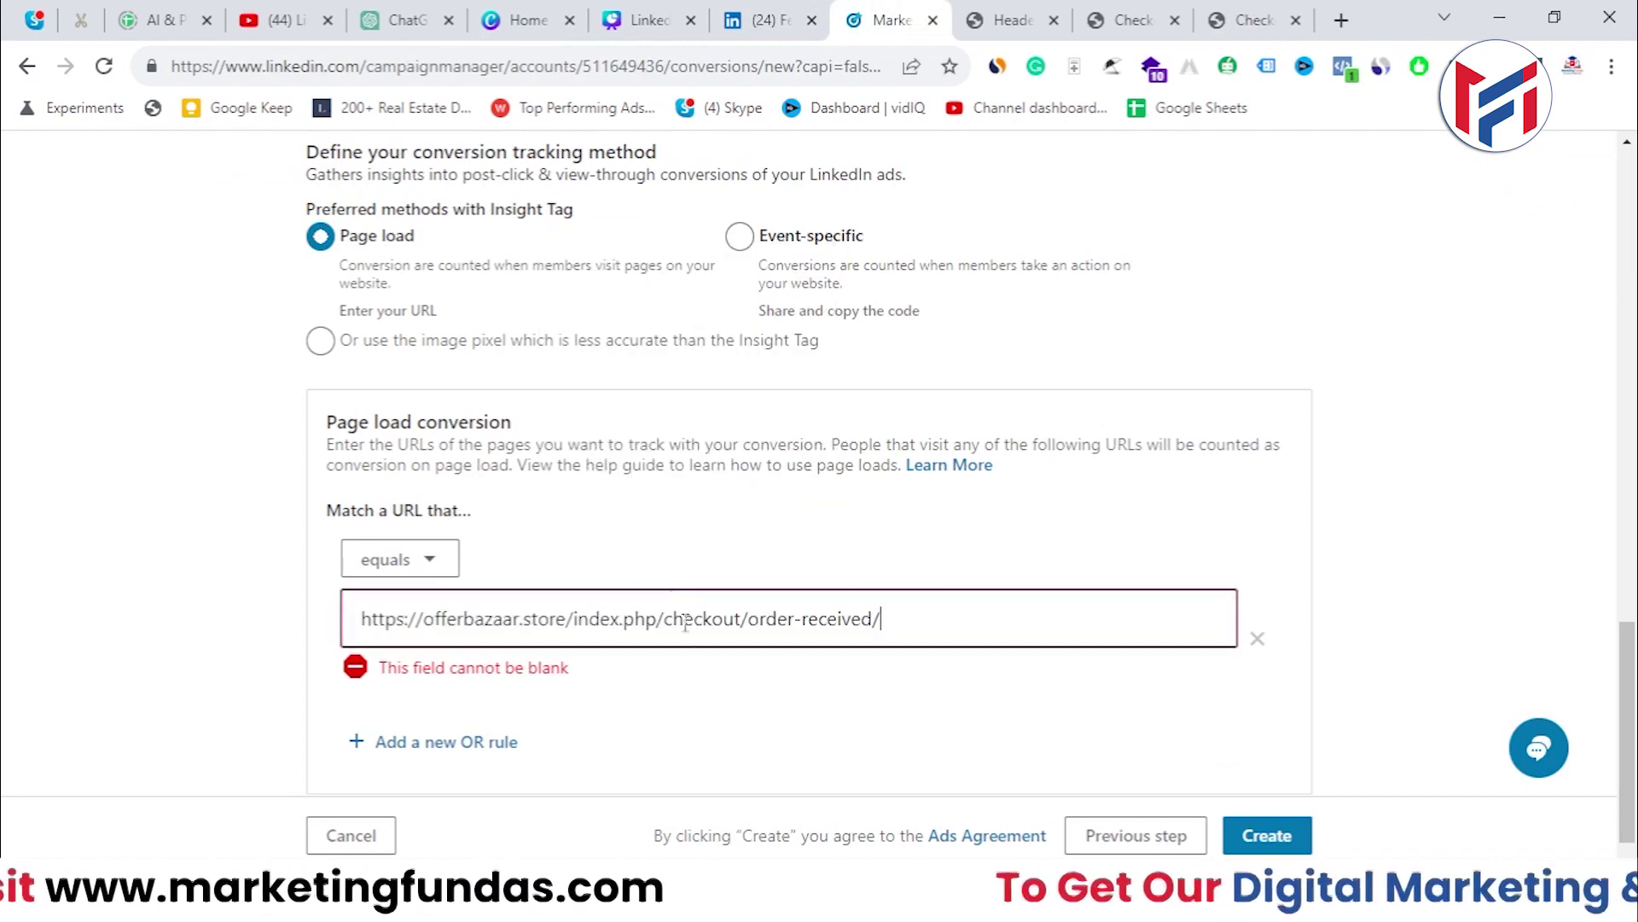
scroll(1134, 794, down, 1)
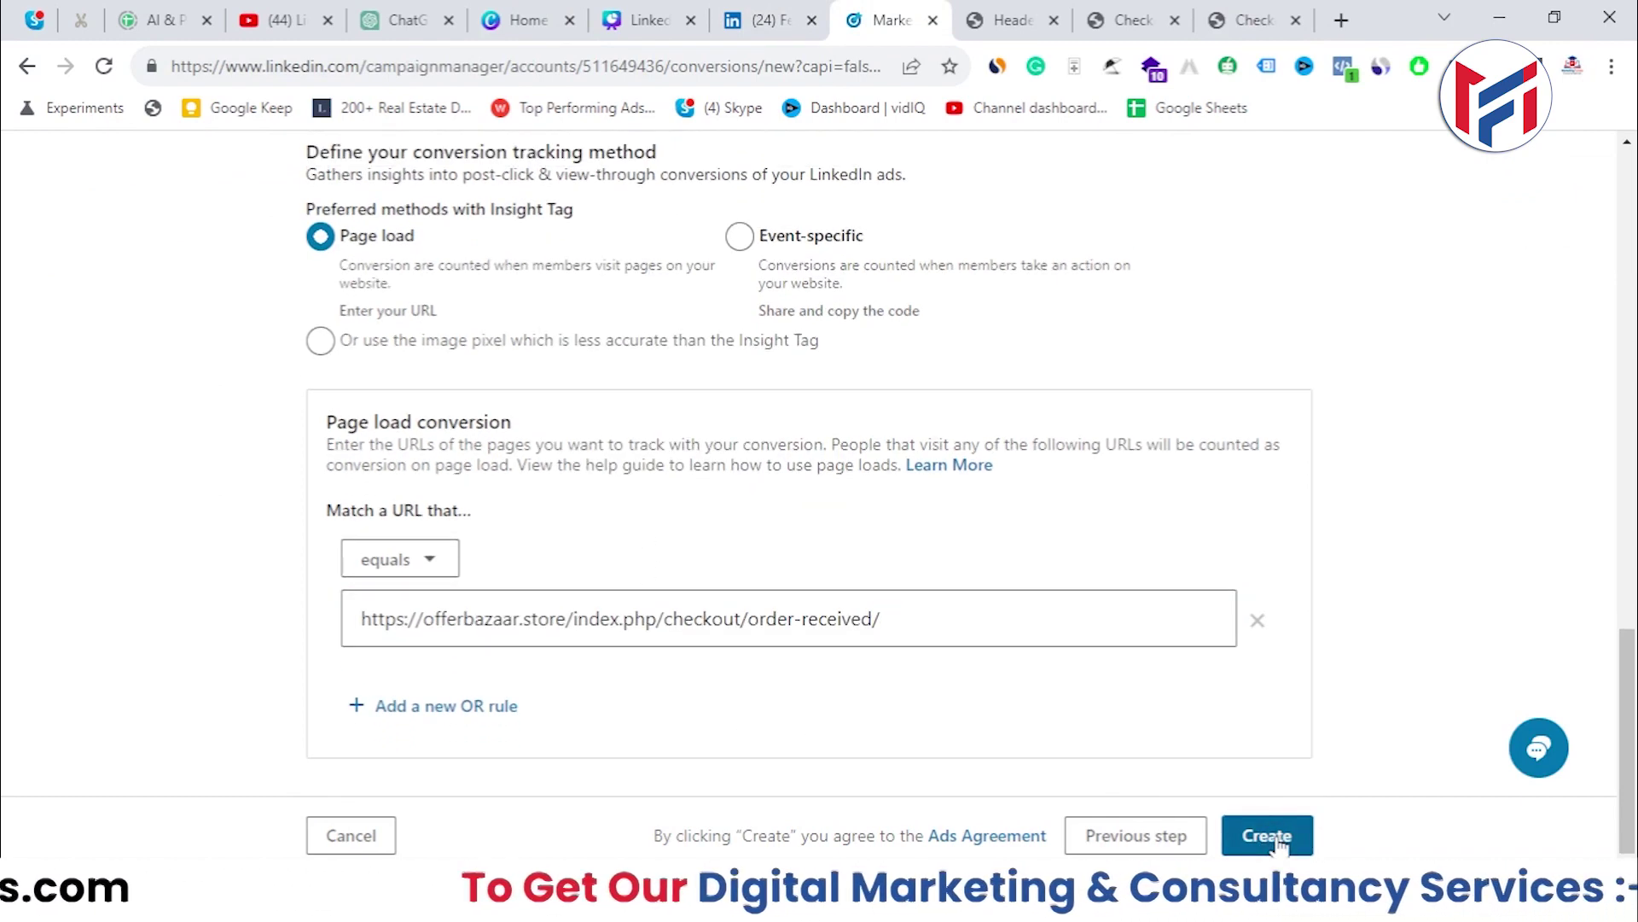
click(1271, 837)
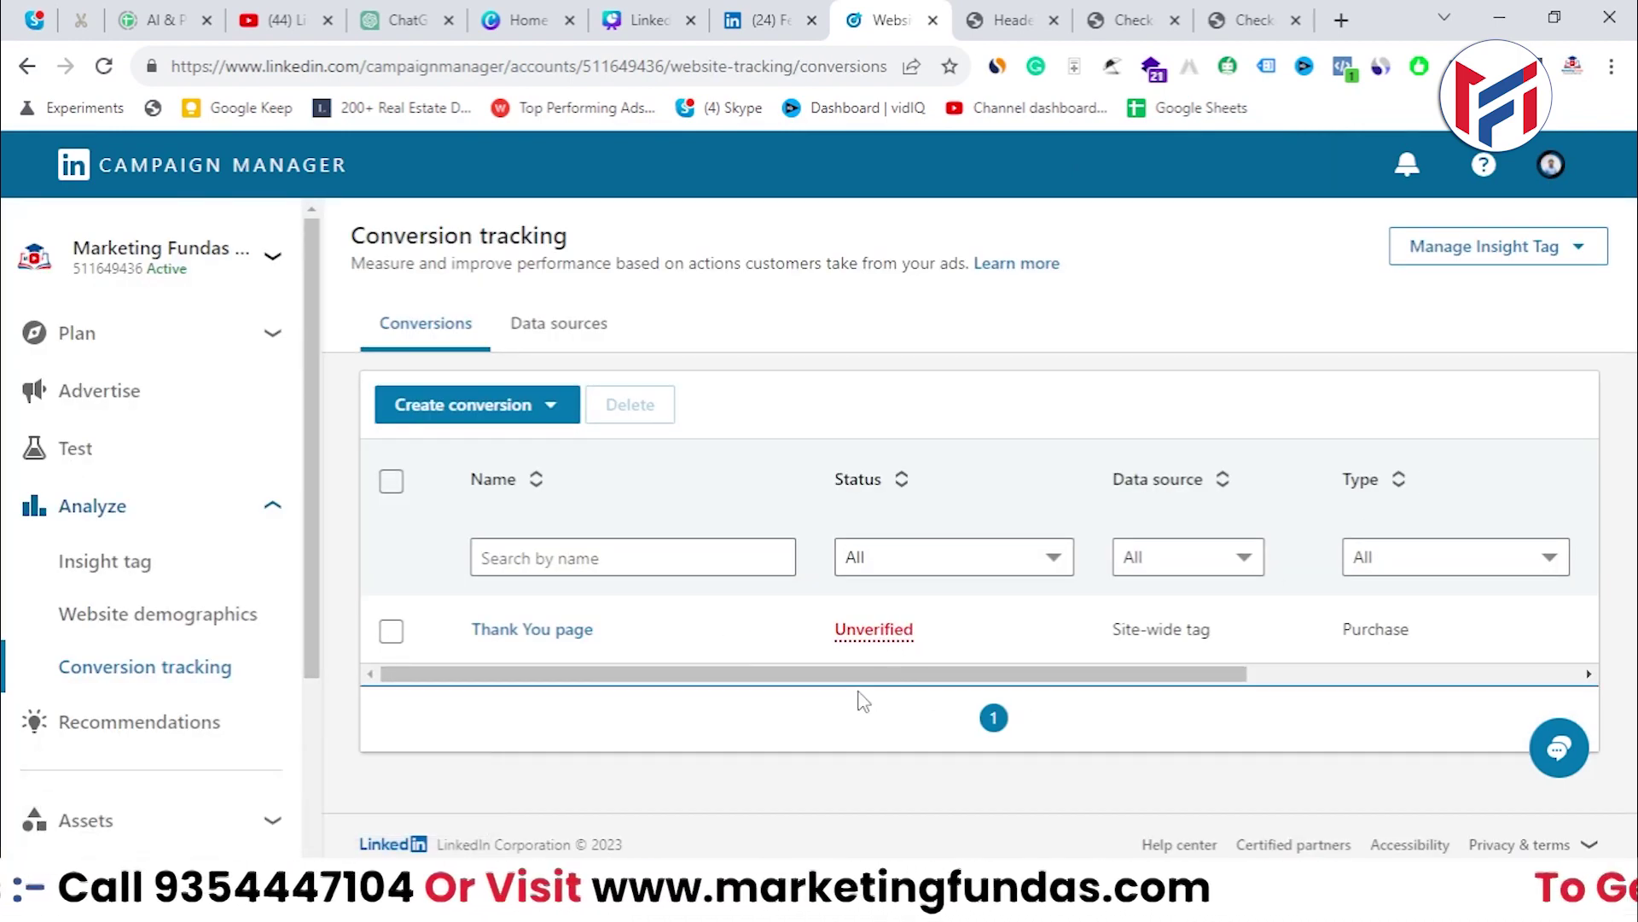
- Review the Thank You page conversion's columns in the conversion list, from status through value, creation date and tracked campaigns
drag(834, 676, 900, 680)
drag(689, 674, 629, 673)
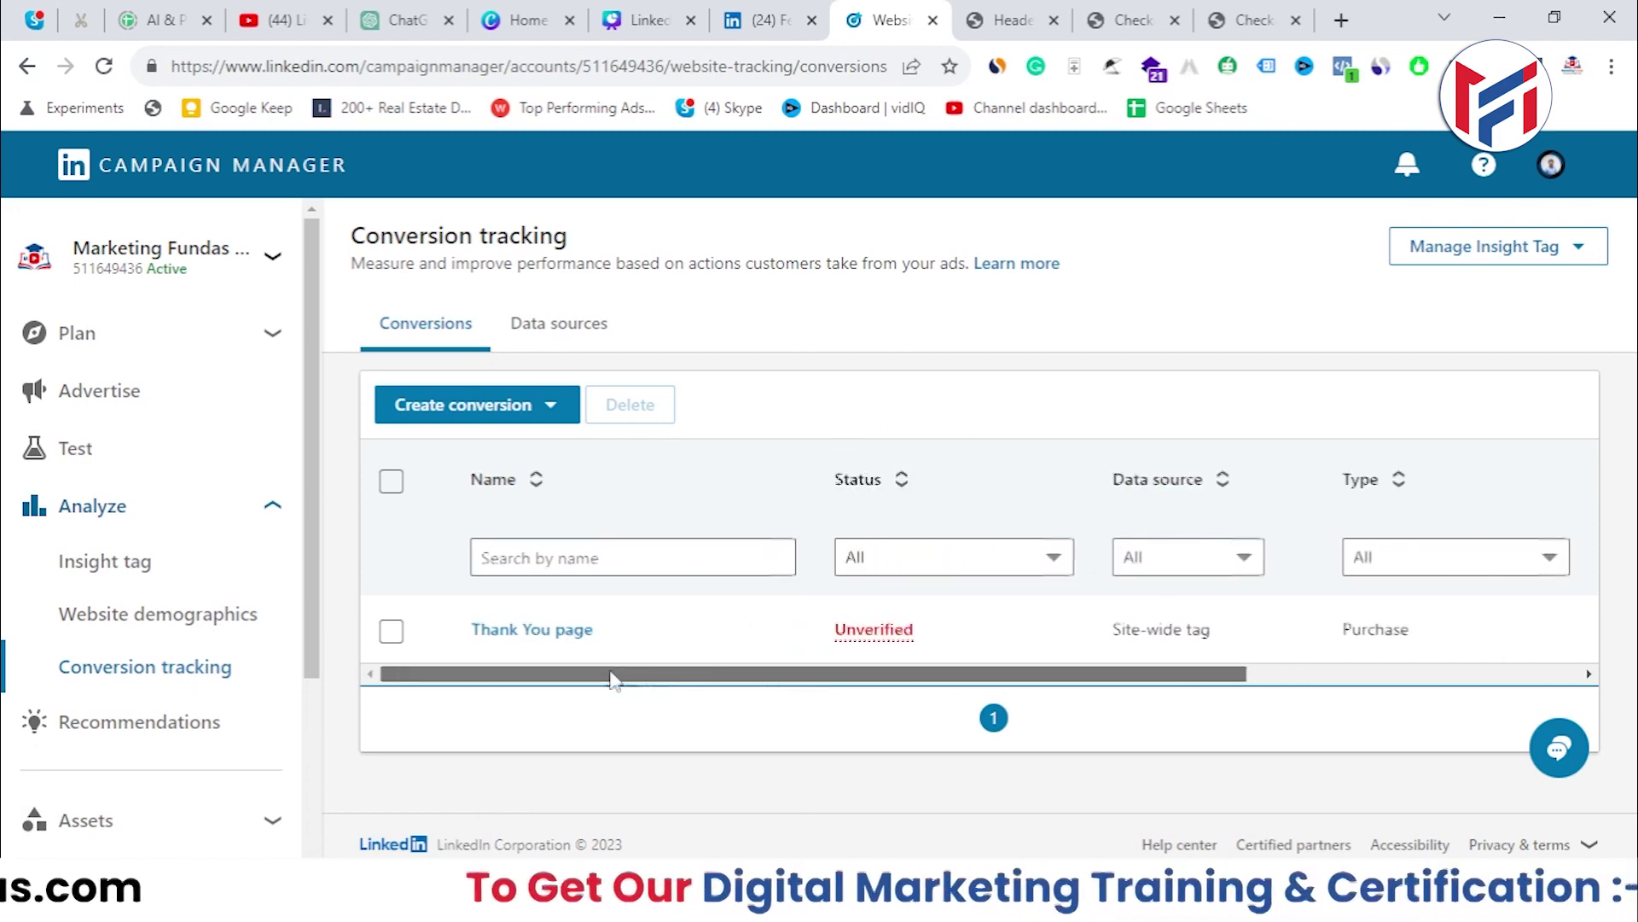
drag(982, 662, 1428, 657)
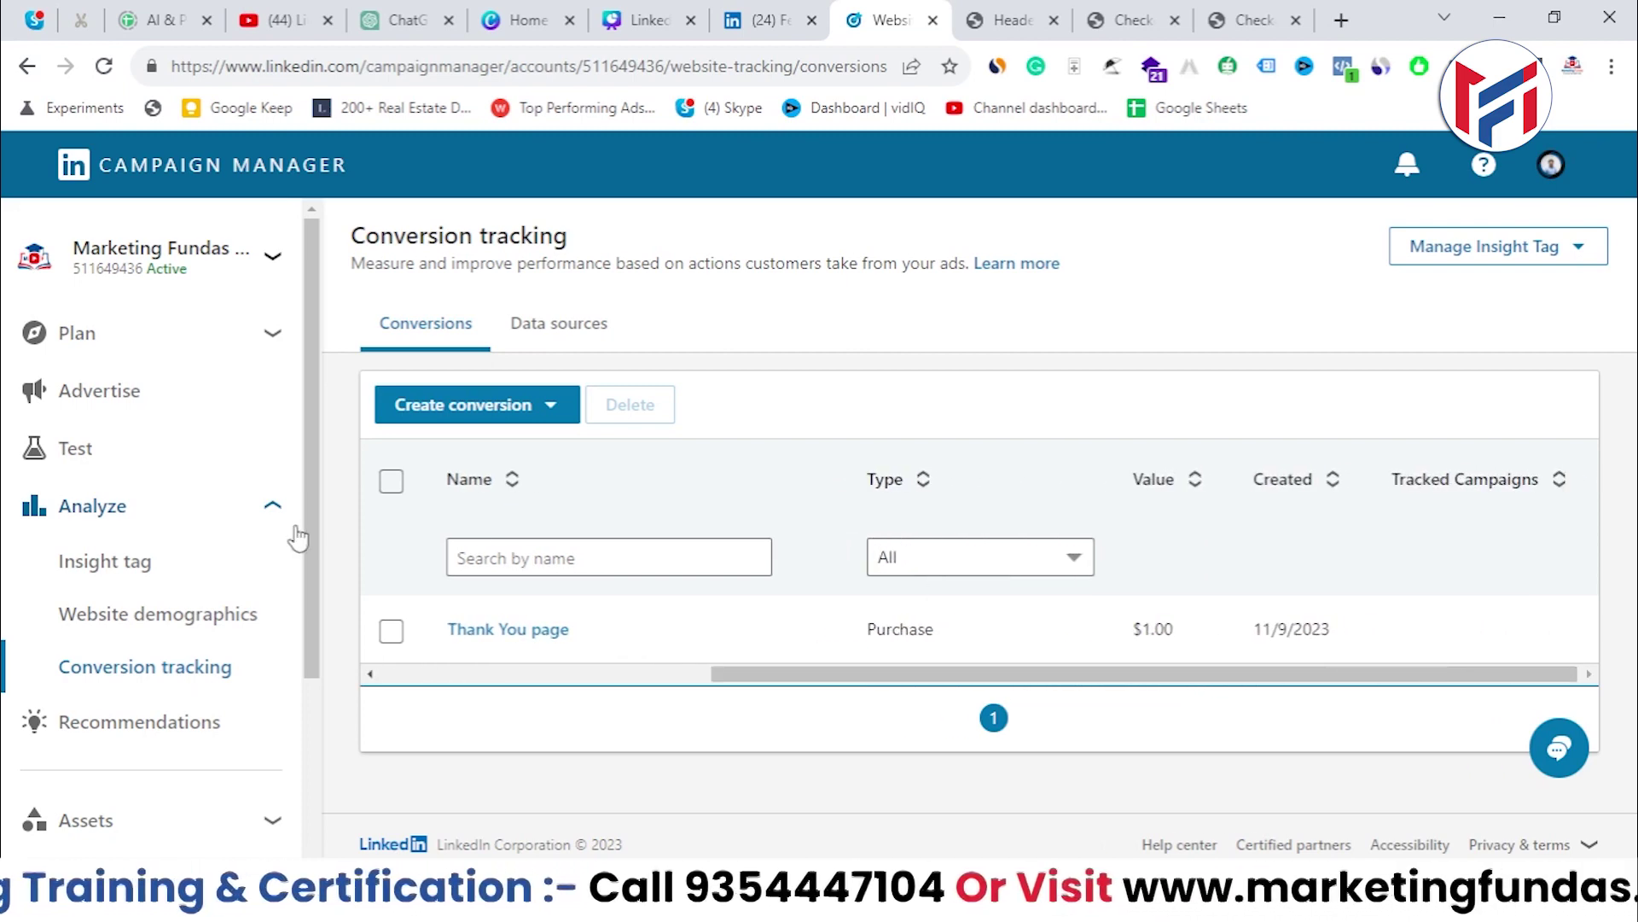